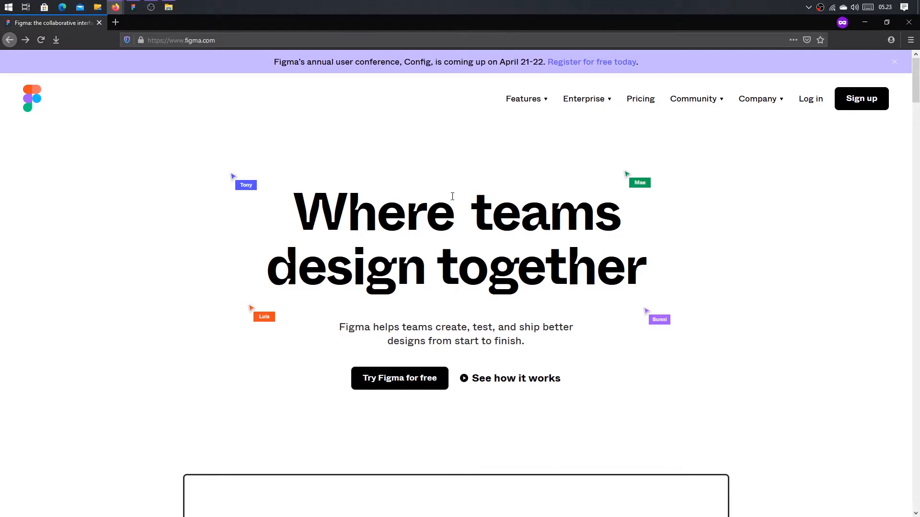
Browse the figma.com homepage, visit the Figma downloads page, and return home
scroll(453, 196, "down", 7)
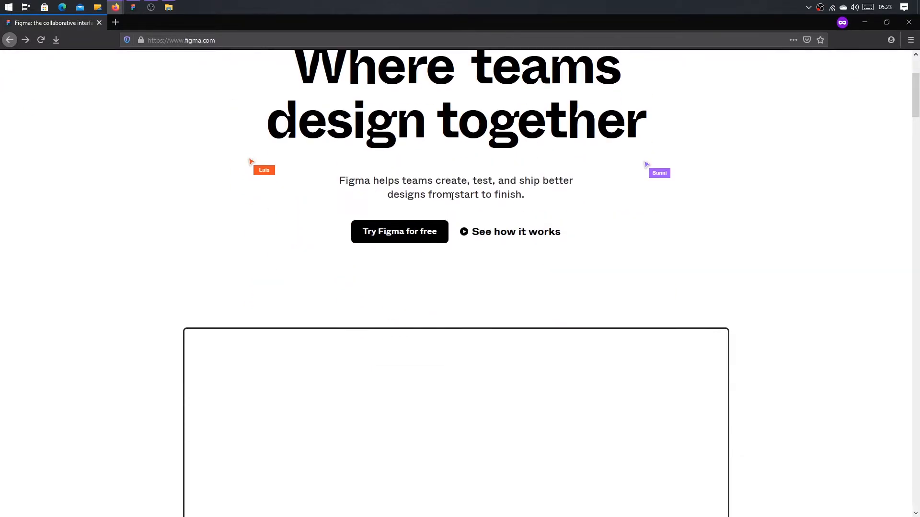
scroll(452, 200, "up", 7)
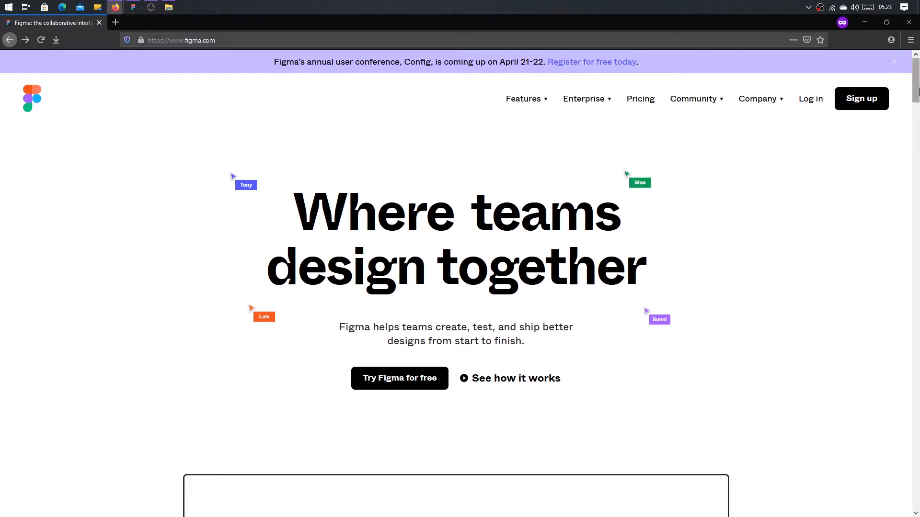
left_click_drag(916, 81, 915, 498)
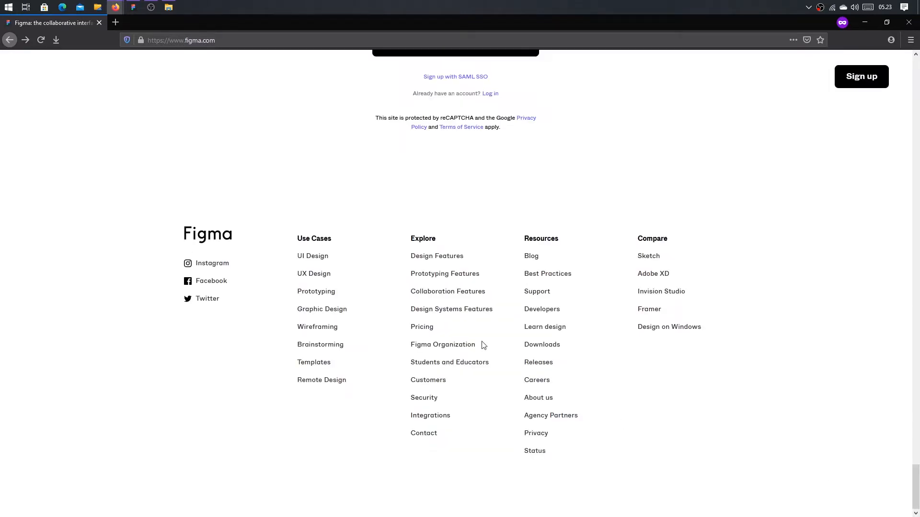
left_click(541, 346)
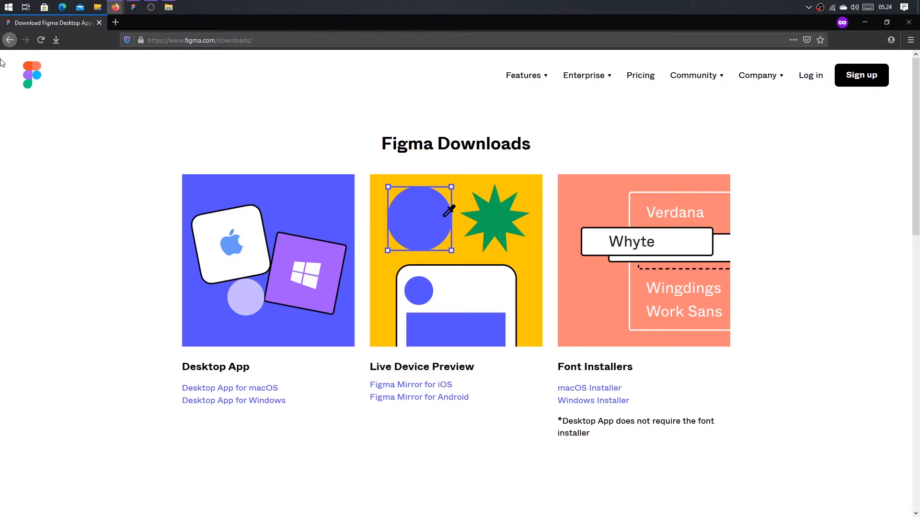
left_click(28, 85)
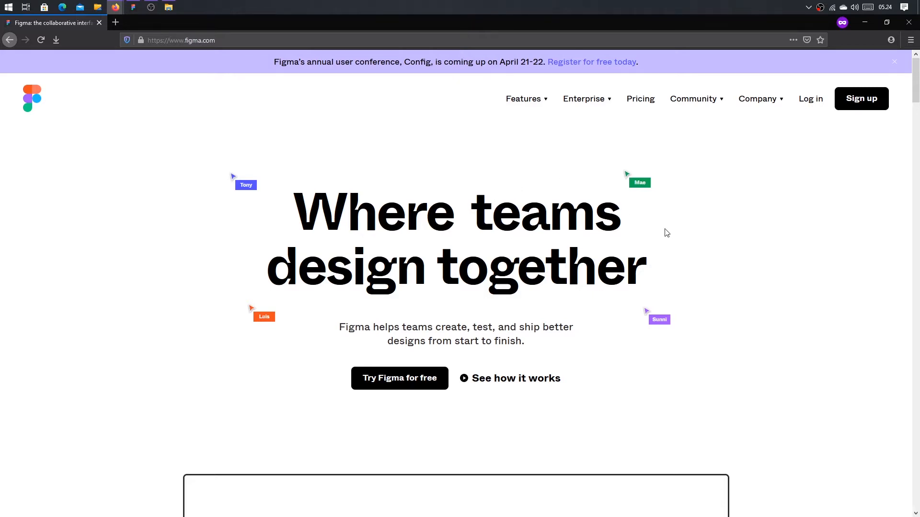
scroll(782, 226, "down", 3)
scroll(790, 228, "up", 3)
scroll(786, 226, "down", 7)
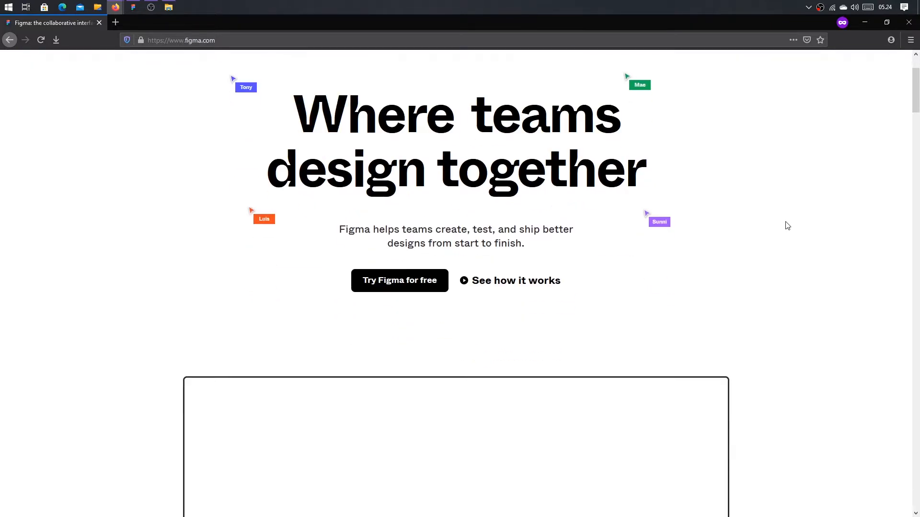
scroll(785, 226, "up", 6)
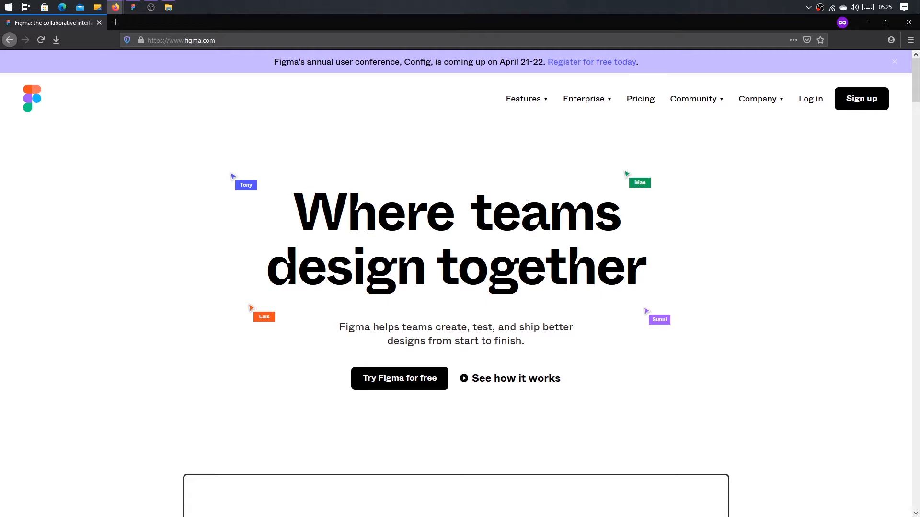
Open the Pricing page and scroll through the Starter, Professional and Organization plan comparison
left_click(643, 101)
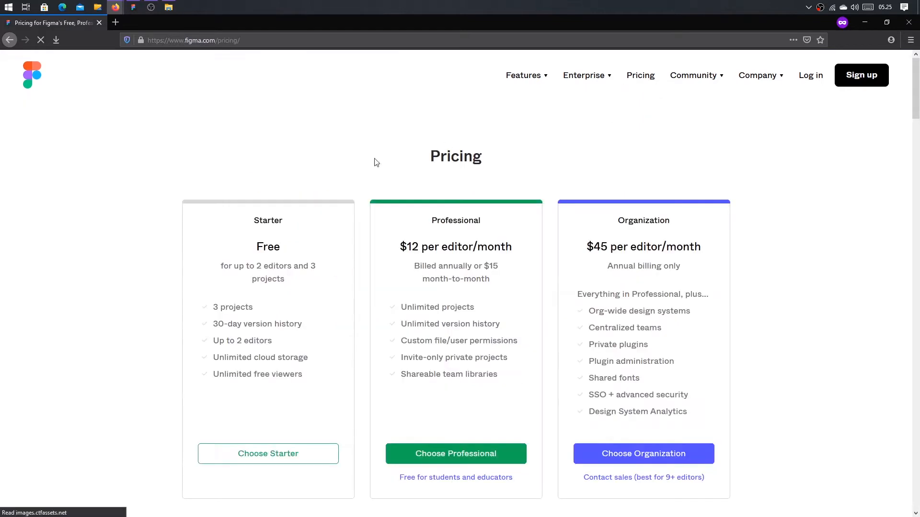
scroll(431, 263, "down", 10)
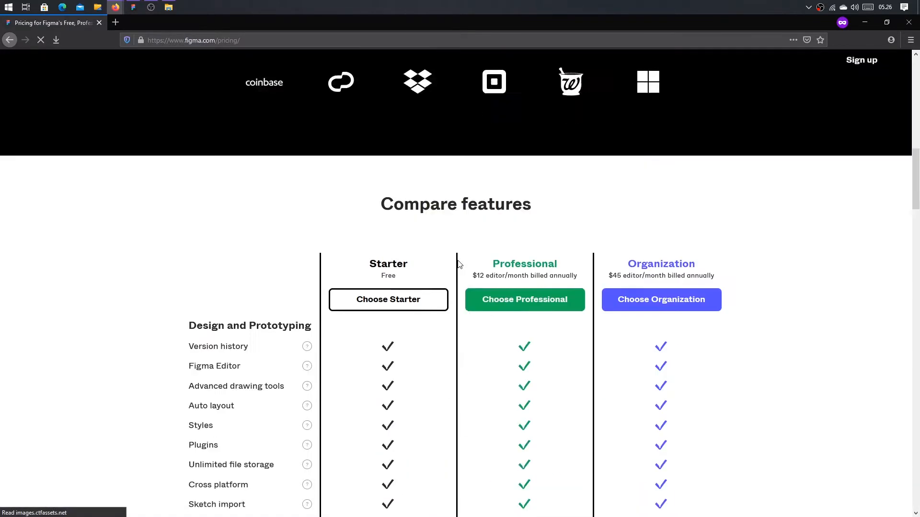
scroll(459, 265, "down", 2)
scroll(458, 264, "up", 12)
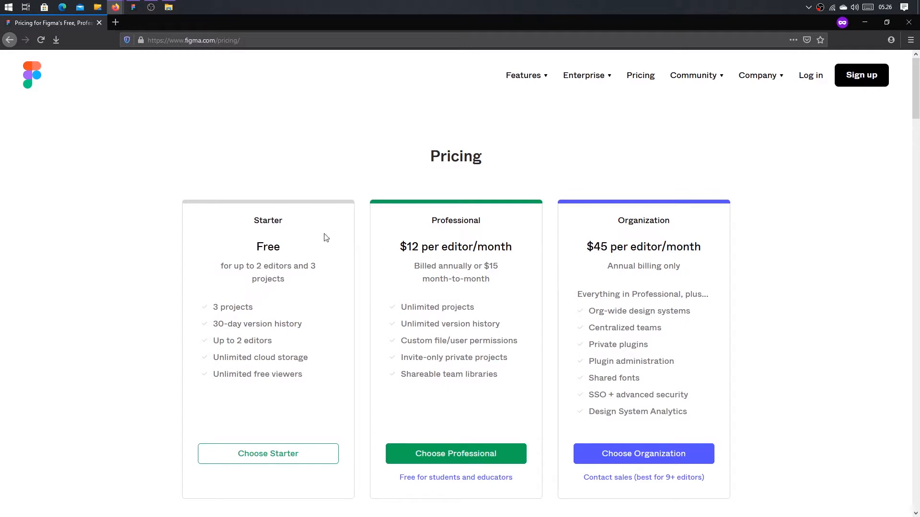
right_click(331, 378)
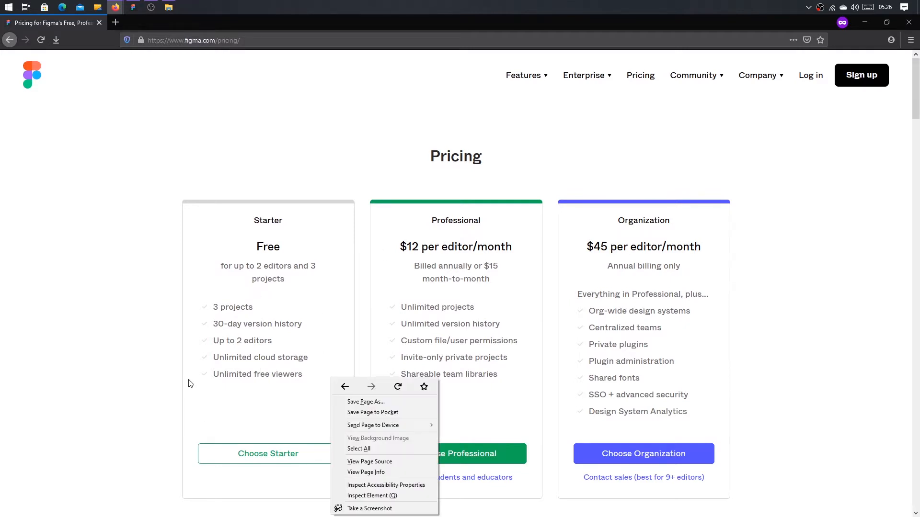
left_click(190, 381)
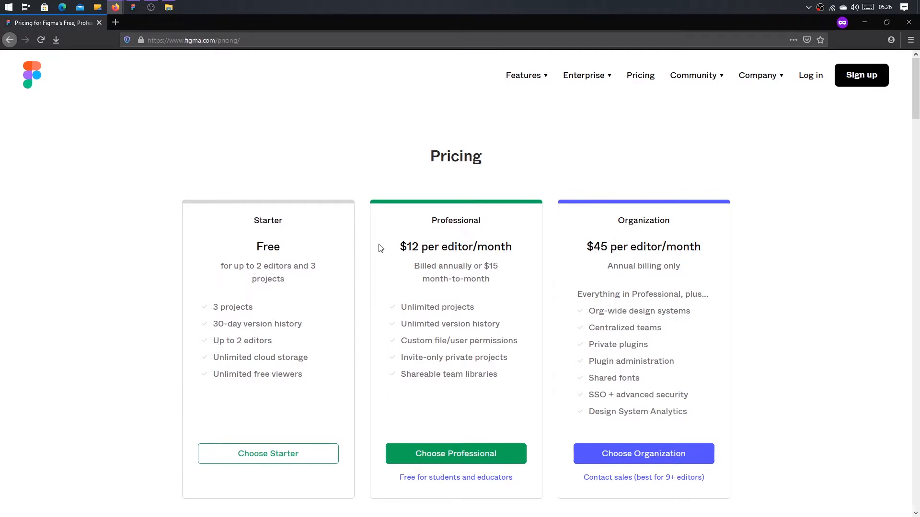
scroll(366, 323, "down", 2)
Highlight and clear text in the Starter and Professional plan cards
scroll(353, 300, "up", 2)
left_click_drag(396, 249, 552, 248)
left_click(594, 238)
left_click_drag(214, 247, 297, 375)
left_click(297, 374)
left_click_drag(239, 248, 299, 372)
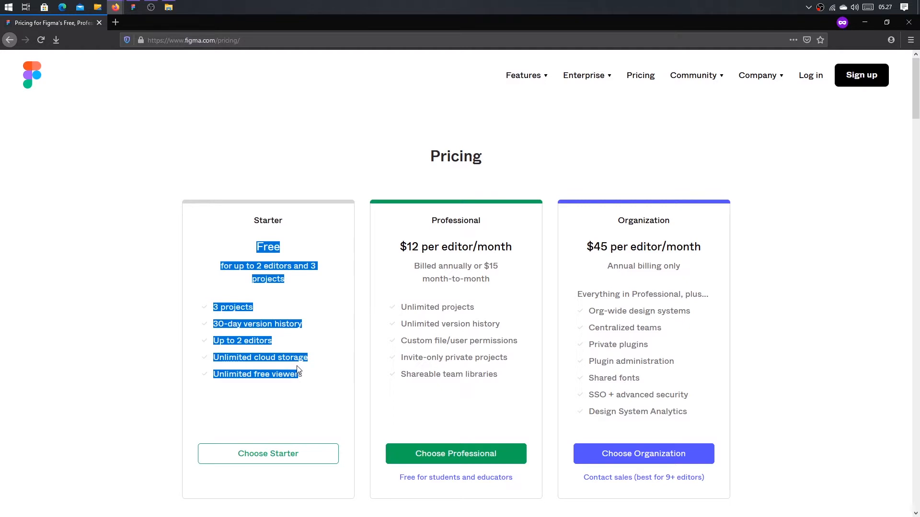
left_click(297, 362)
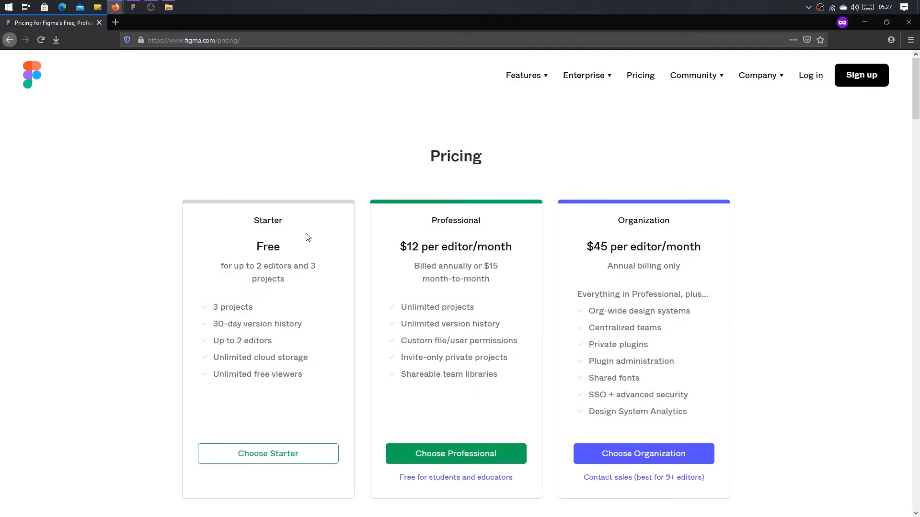
left_click_drag(237, 251, 312, 363)
left_click_drag(454, 246, 474, 271)
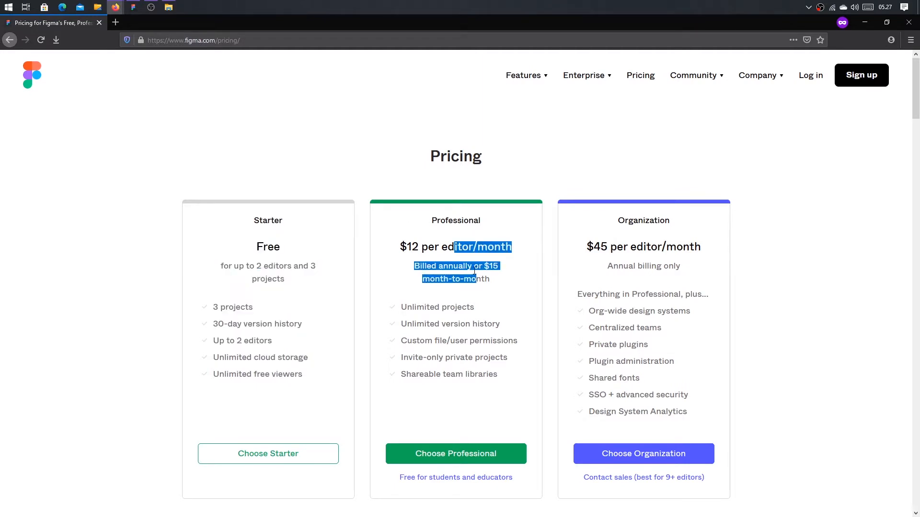
left_click(517, 283)
Highlight the Professional plan's $12 price and features, then return to the figma.com homepage
scroll(516, 284, "down", 2)
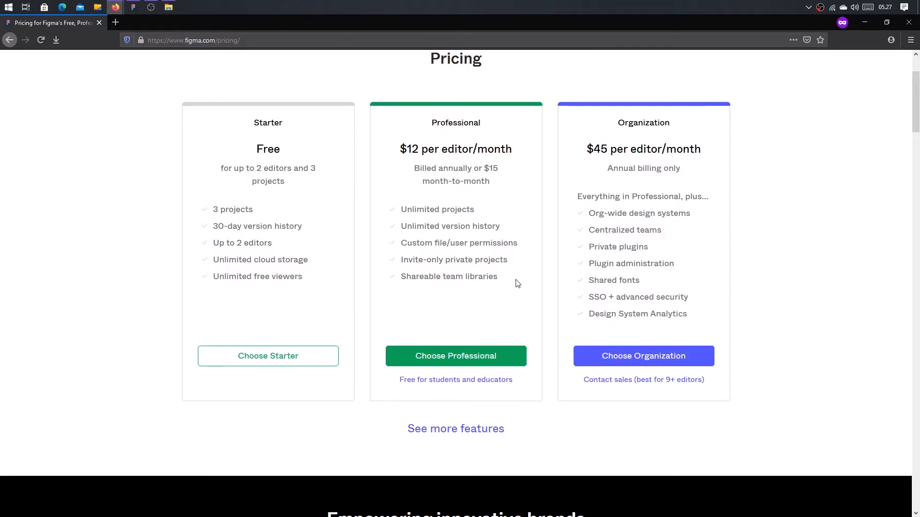
scroll(516, 283, "down", 2)
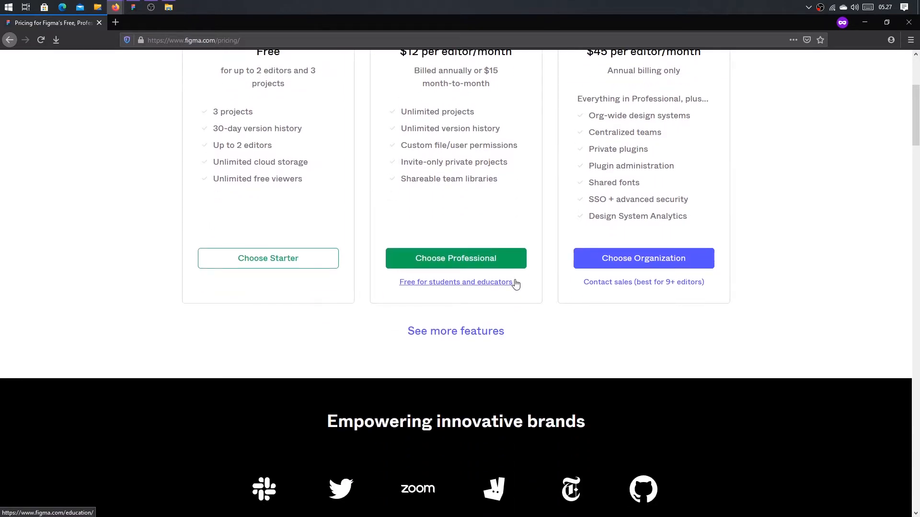
scroll(515, 284, "up", 4)
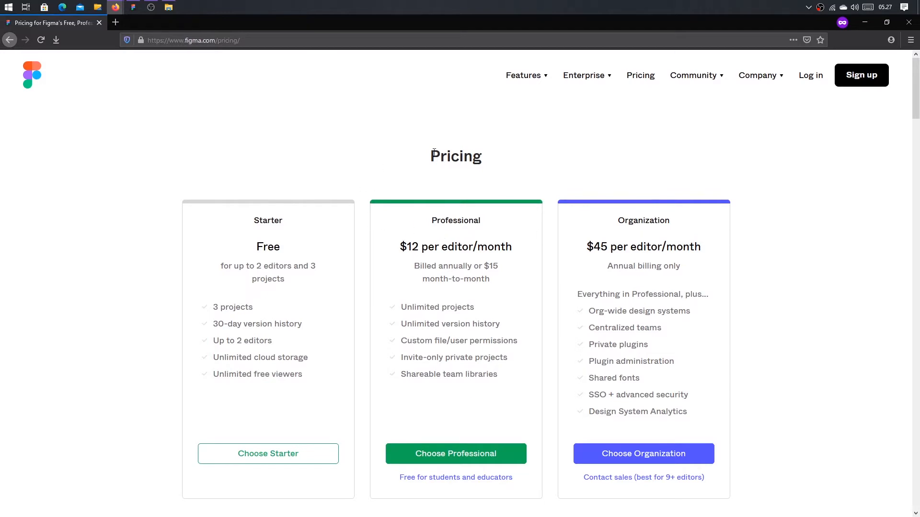
left_click_drag(399, 245, 481, 340)
left_click(480, 339)
left_click(29, 78)
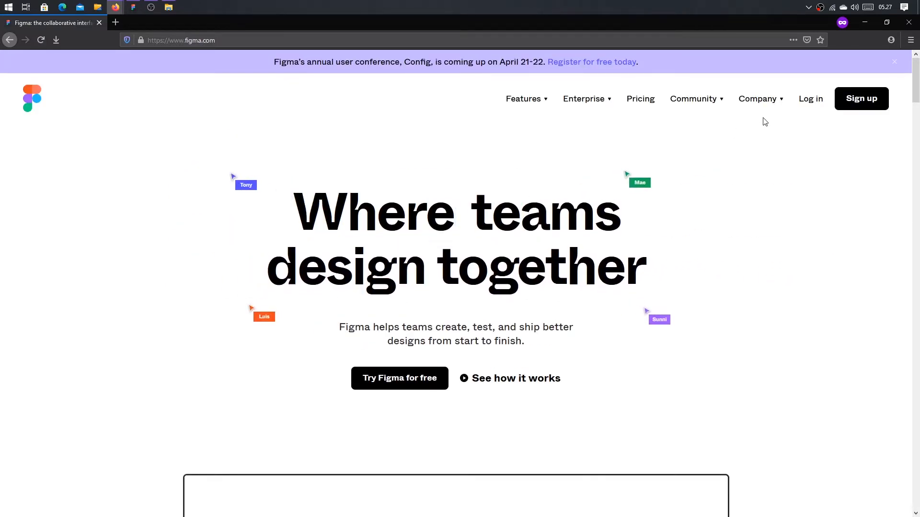
left_click(917, 158)
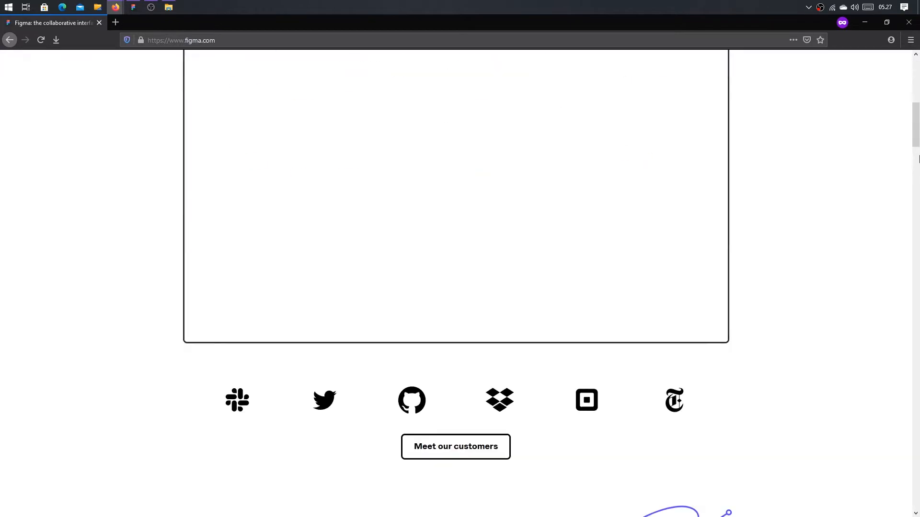
left_click(918, 158)
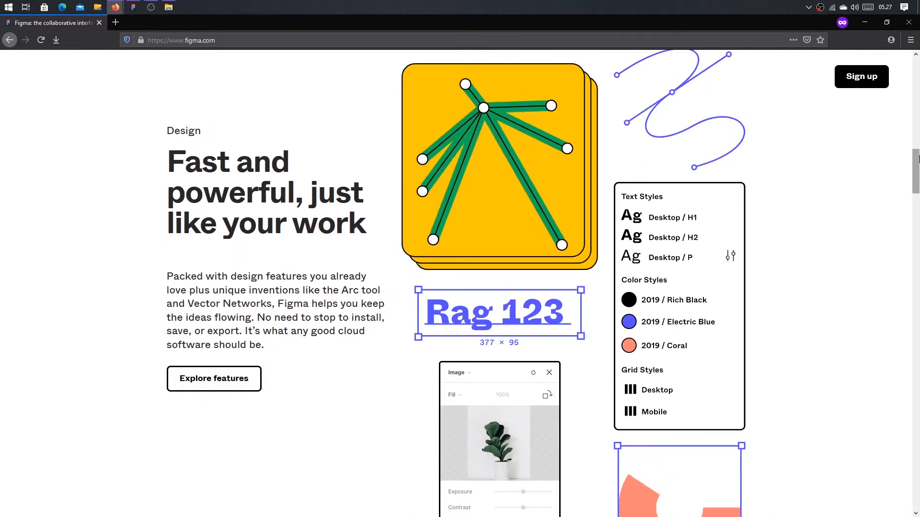
left_click(918, 199)
left_click_drag(918, 196, 918, 245)
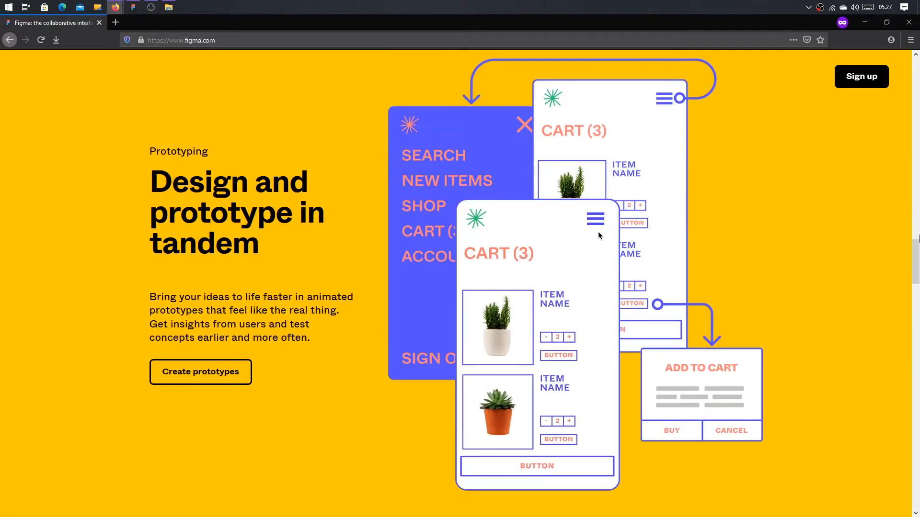
left_click(917, 231)
left_click(919, 122)
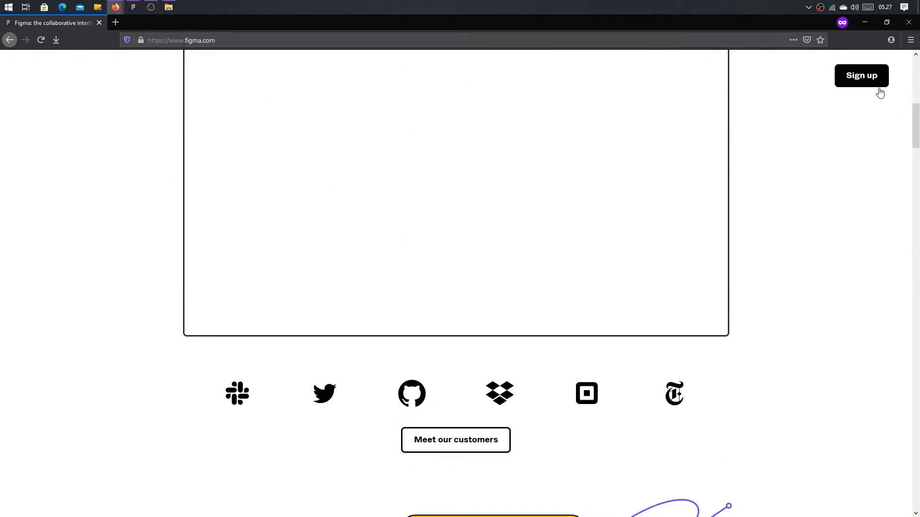
left_click_drag(919, 122, 918, 76)
left_click(918, 123)
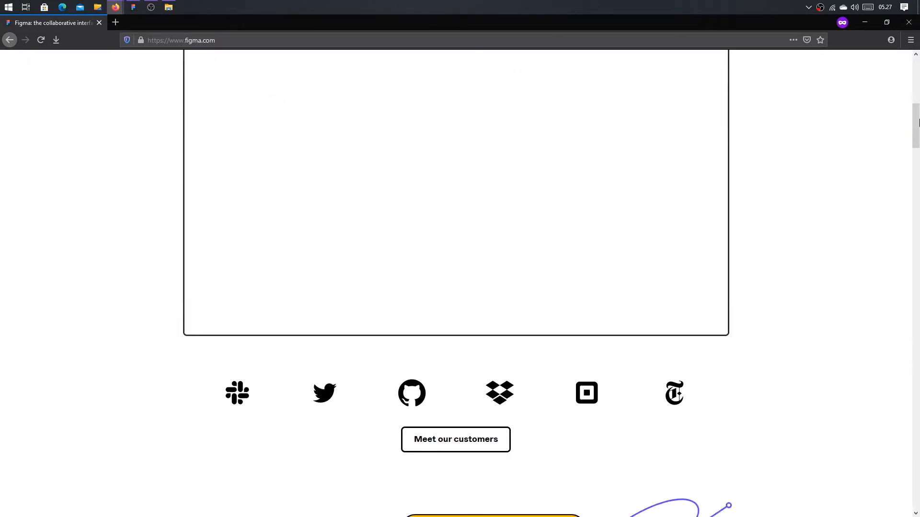
left_click_drag(918, 123, 918, 483)
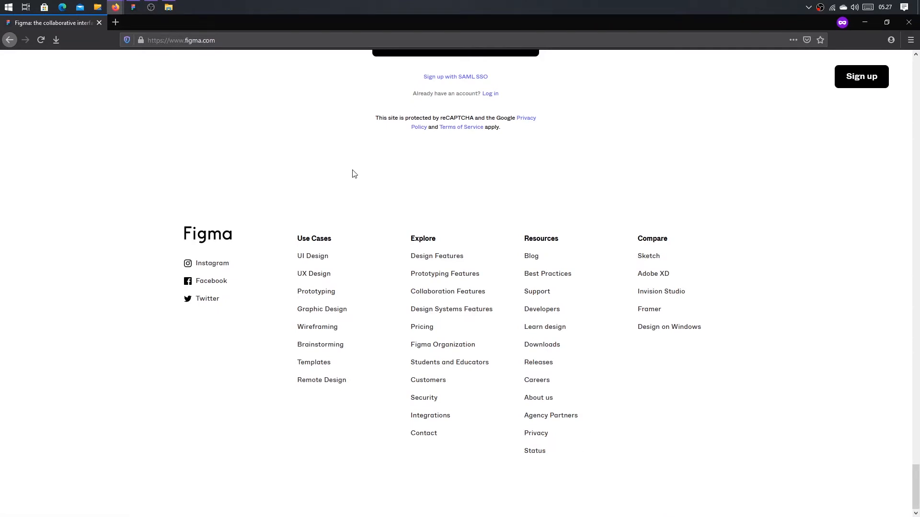
scroll(354, 173, "up", 10)
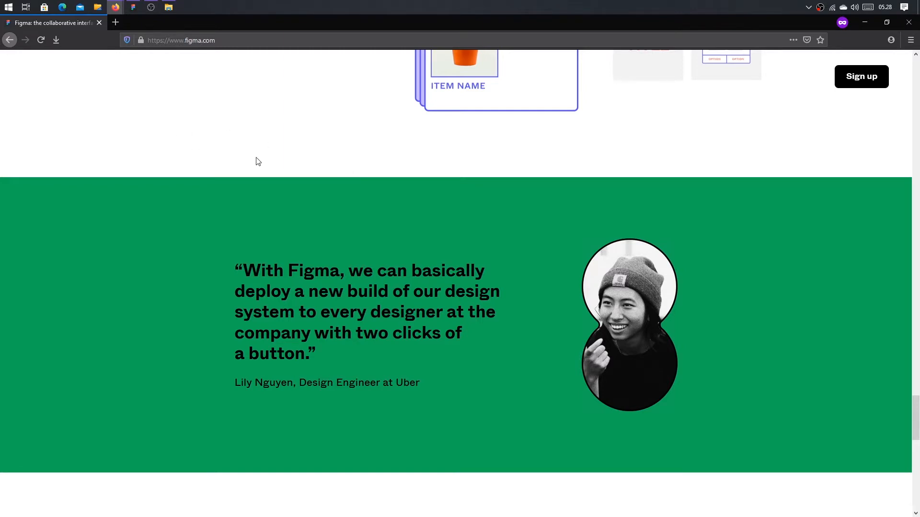
scroll(263, 169, "up", 10)
left_click_drag(915, 328, 918, 85)
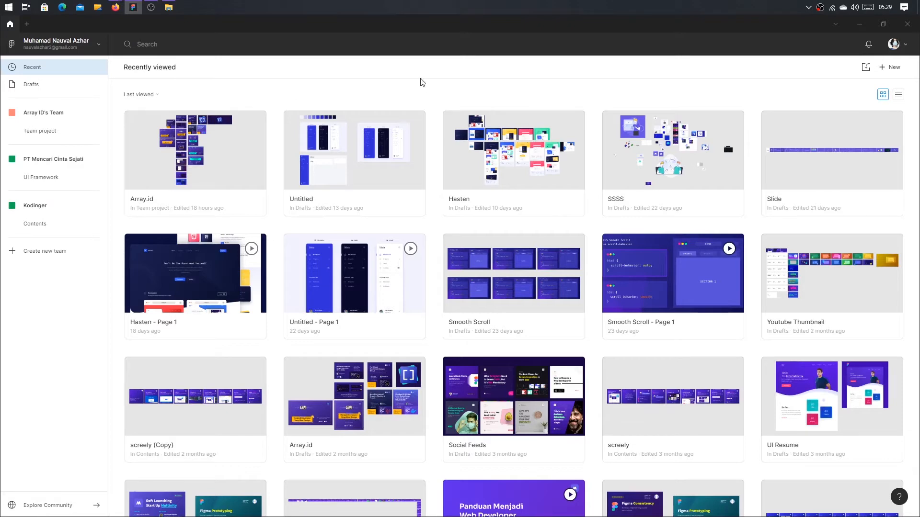
Switch the recent files between list and thumbnail grid views, ending on the grid
left_click(898, 96)
left_click(884, 94)
left_click(899, 95)
left_click(883, 94)
Check the Last viewed sort options, then bring up the account and profiles menu
left_click(157, 96)
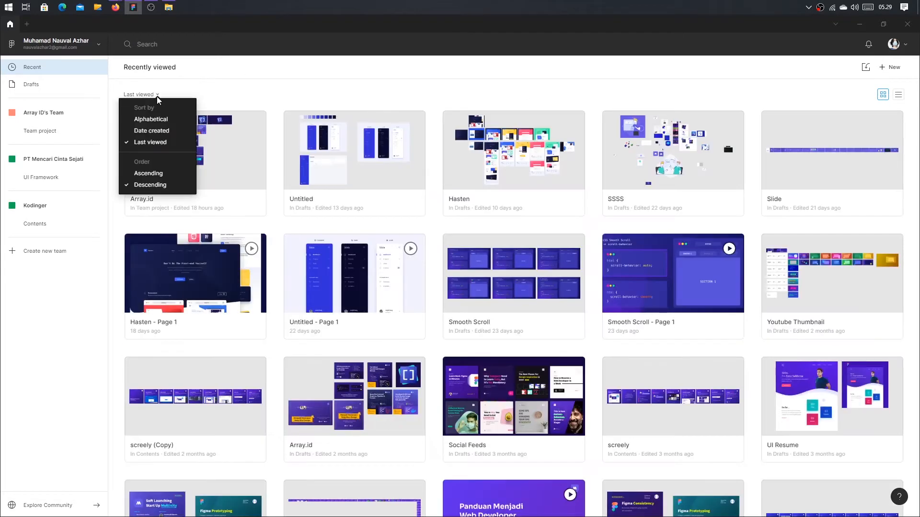
left_click(291, 43)
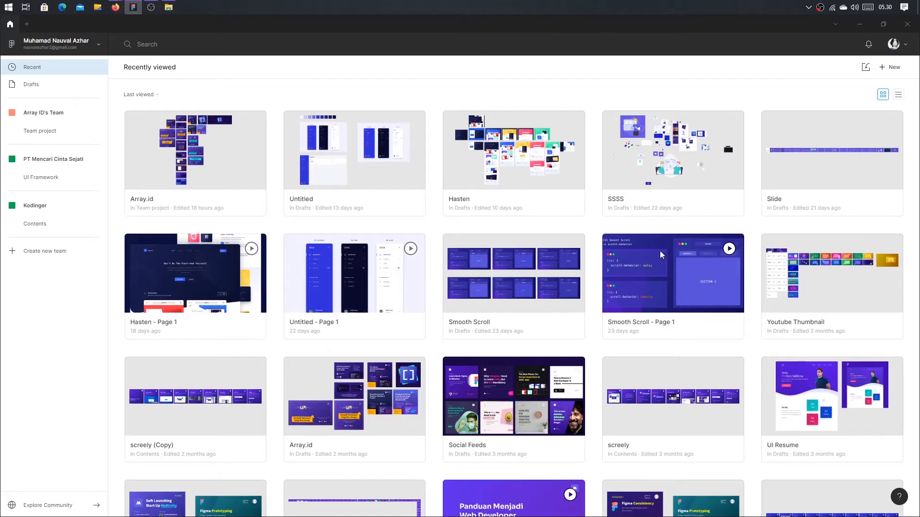
left_click(57, 46)
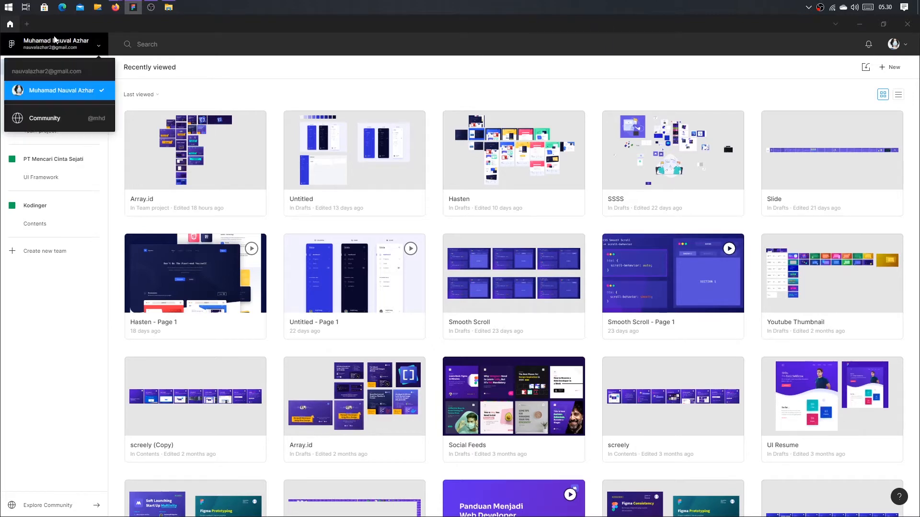
Go to Explore Community and scroll through its trending files and top plugins
left_click(68, 119)
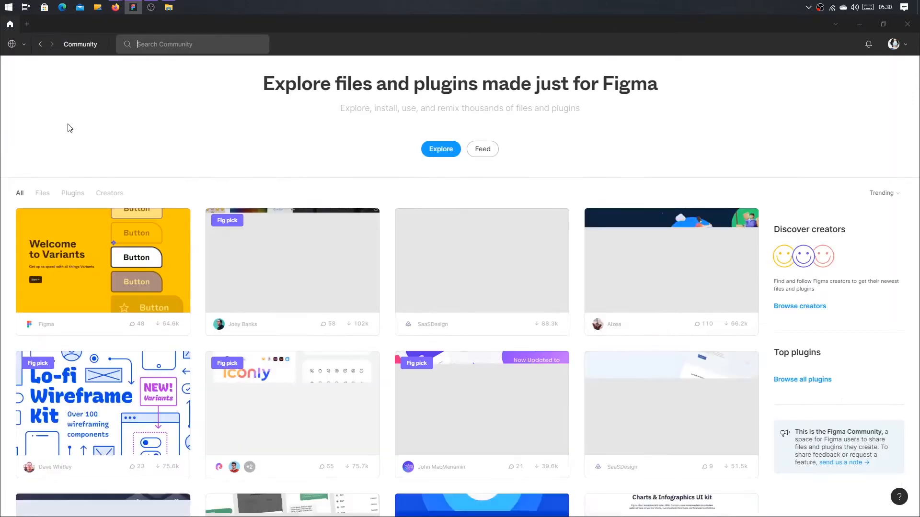
scroll(393, 205, "down", 4)
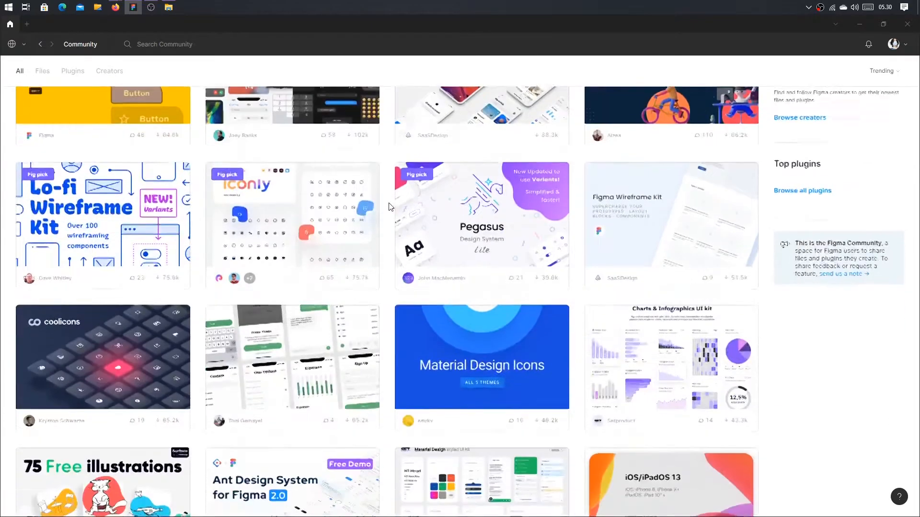
scroll(390, 205, "up", 4)
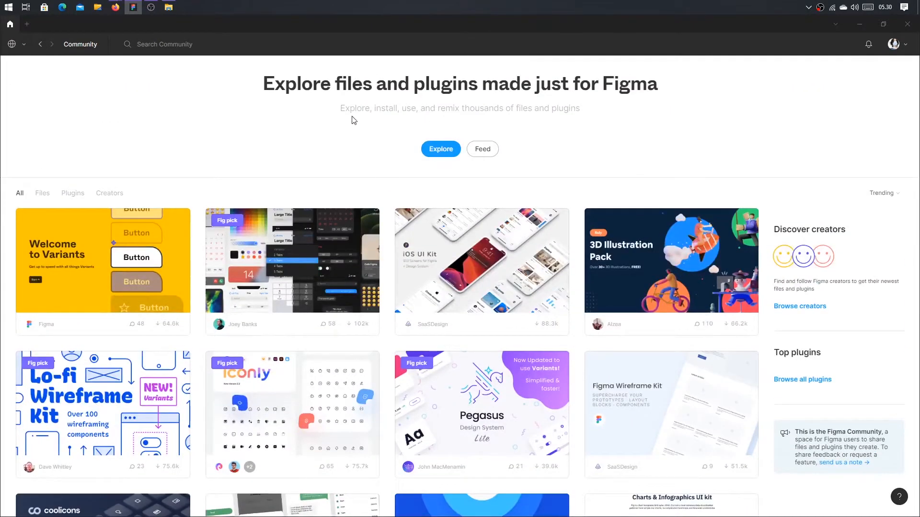
scroll(353, 120, "down", 5)
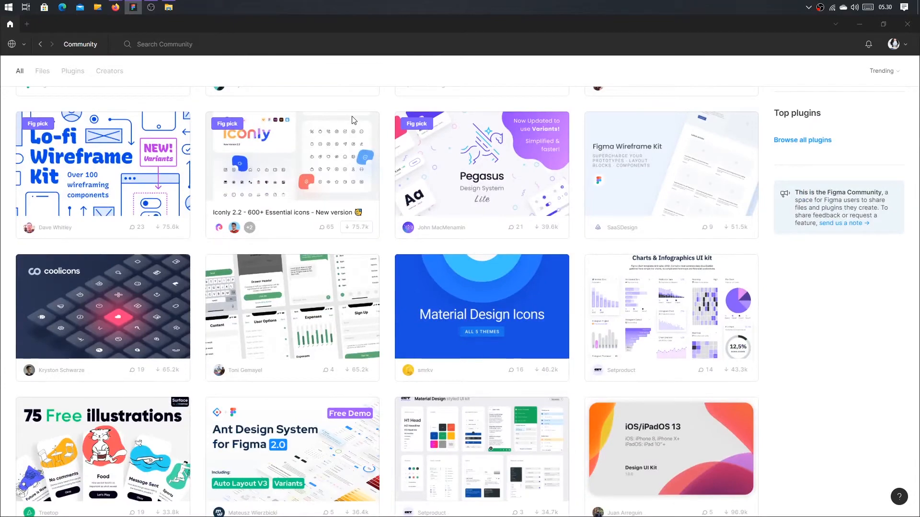
scroll(353, 120, "down", 5)
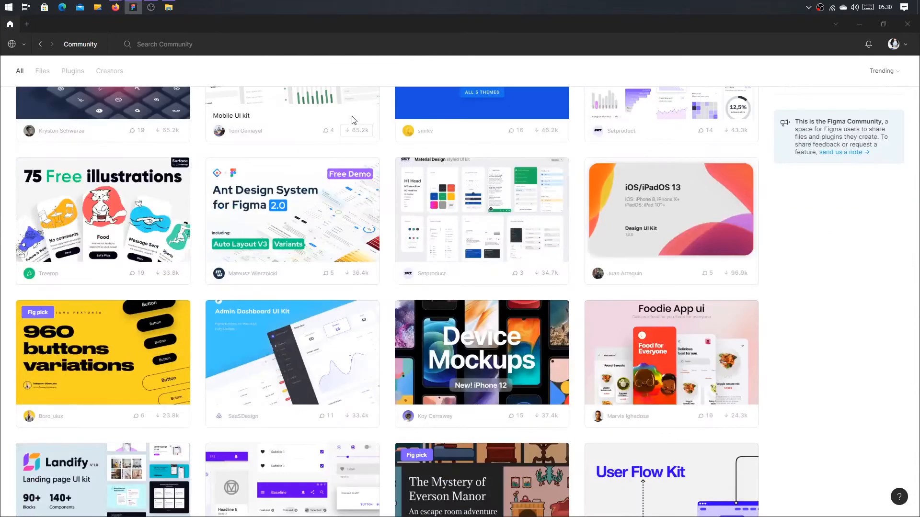
scroll(353, 120, "up", 10)
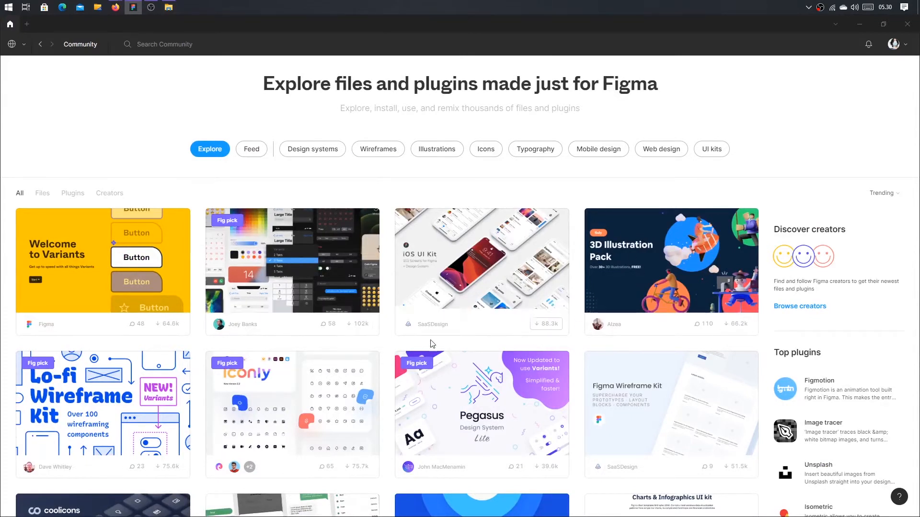
scroll(522, 324, "down", 5)
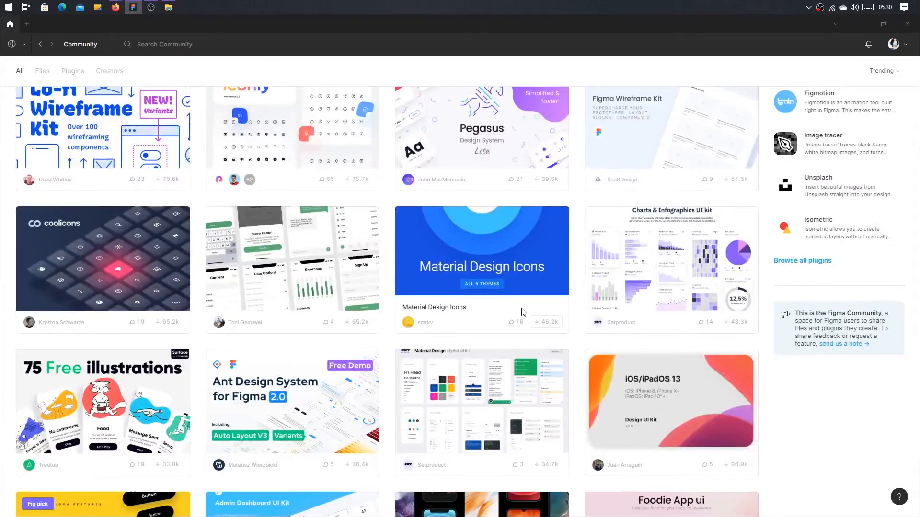
scroll(523, 313, "down", 5)
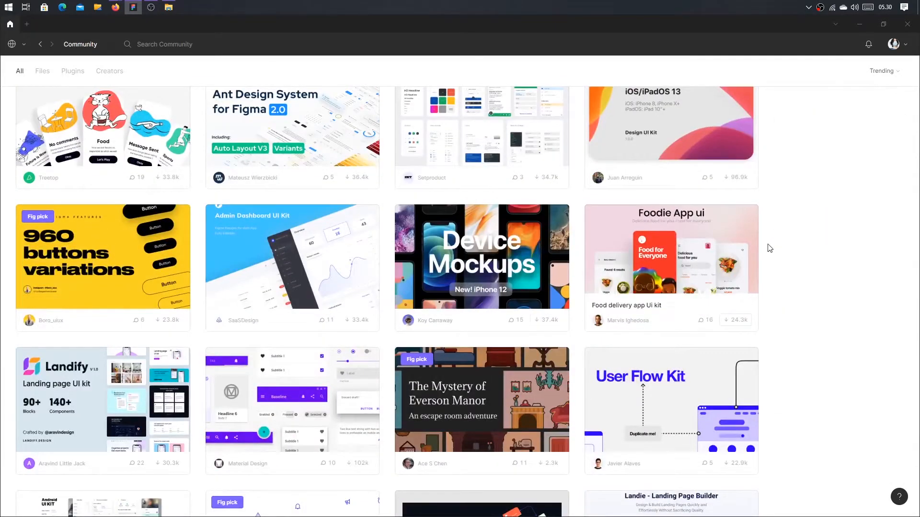
scroll(433, 180, "down", 5)
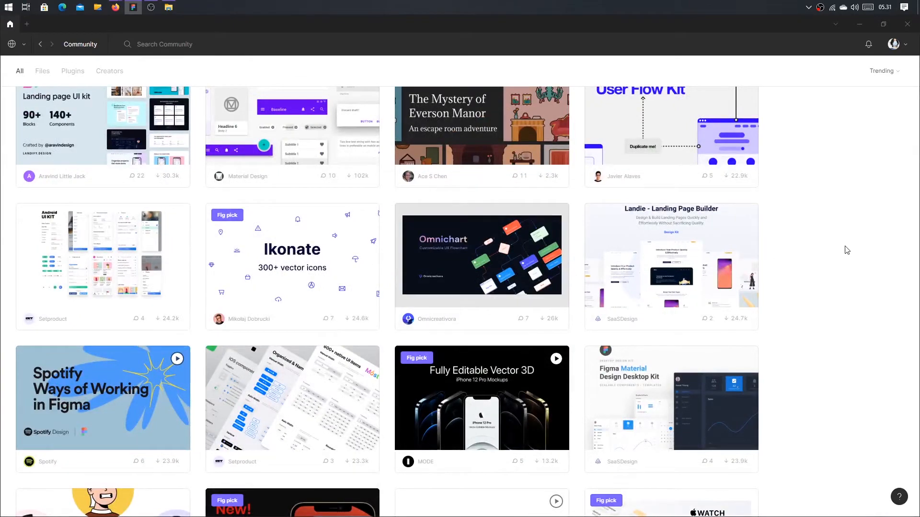
scroll(862, 297, "down", 5)
scroll(868, 328, "down", 5)
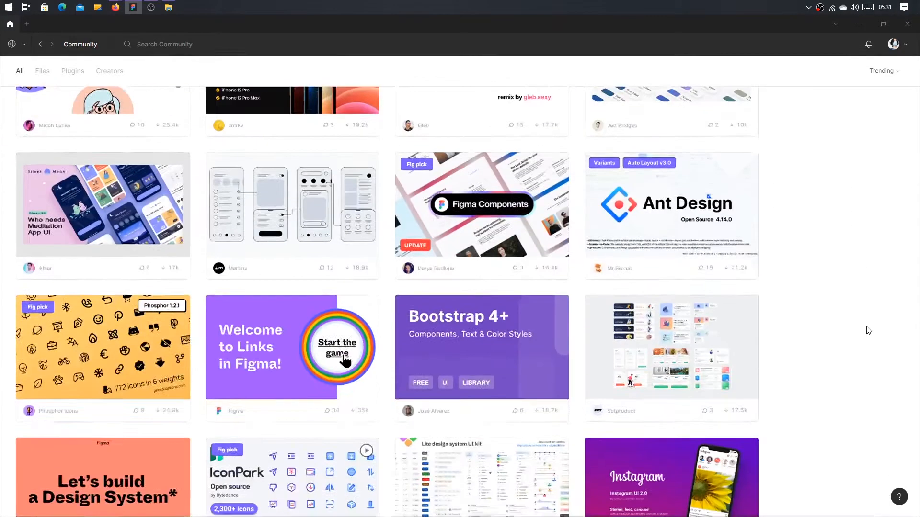
scroll(866, 326, "up", 15)
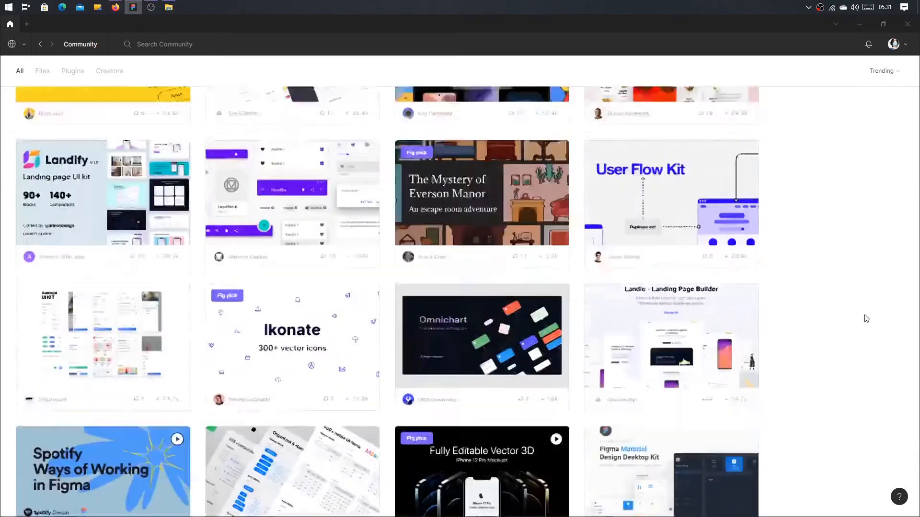
scroll(866, 319, "up", 7)
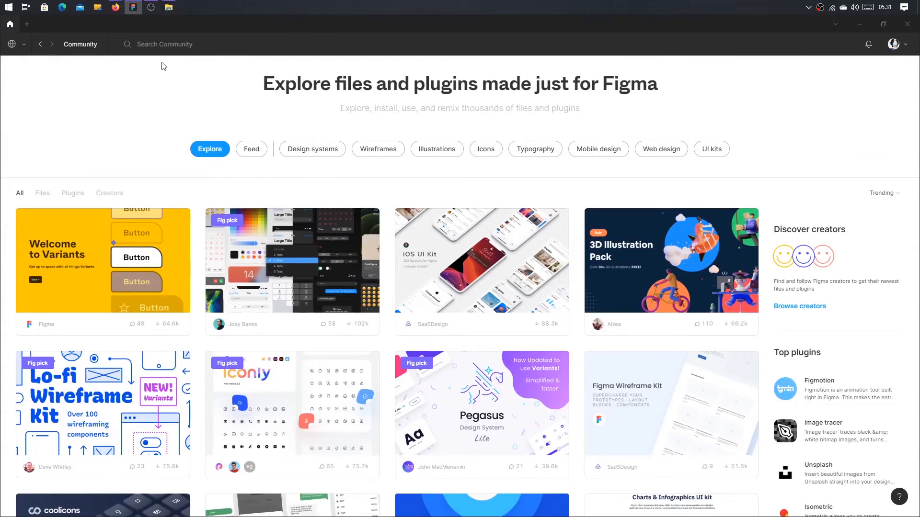
Search the Community for 'social feeds', preview the Social Feeds file, and return to the results
left_click(156, 44)
type("social feed")
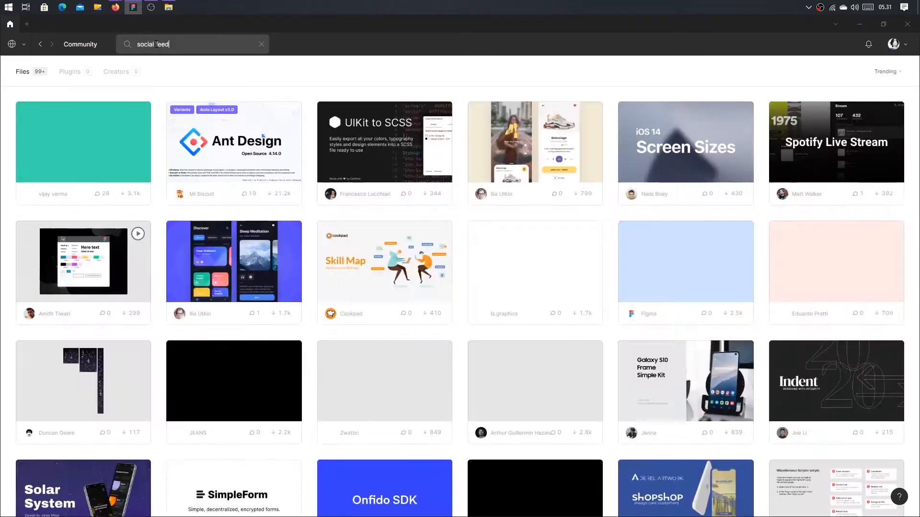
type("s")
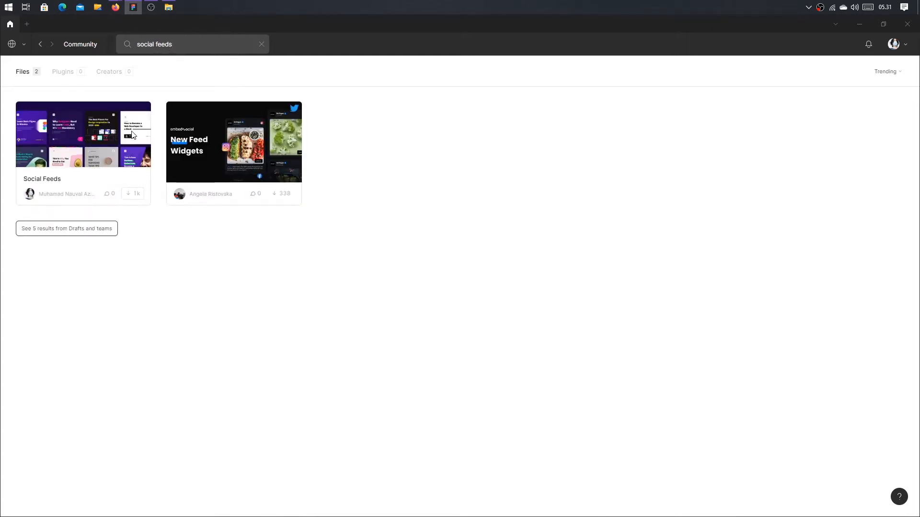
left_click(132, 135)
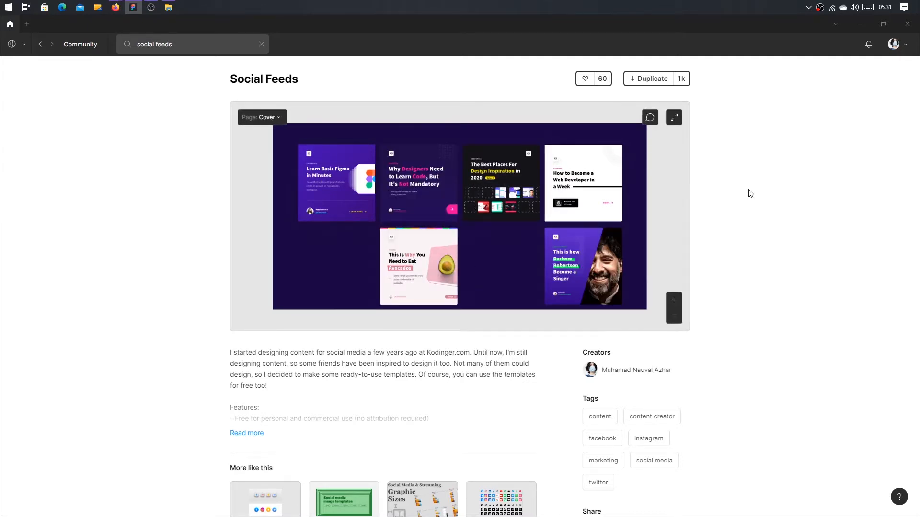
scroll(803, 330, "down", 4)
scroll(803, 330, "up", 4)
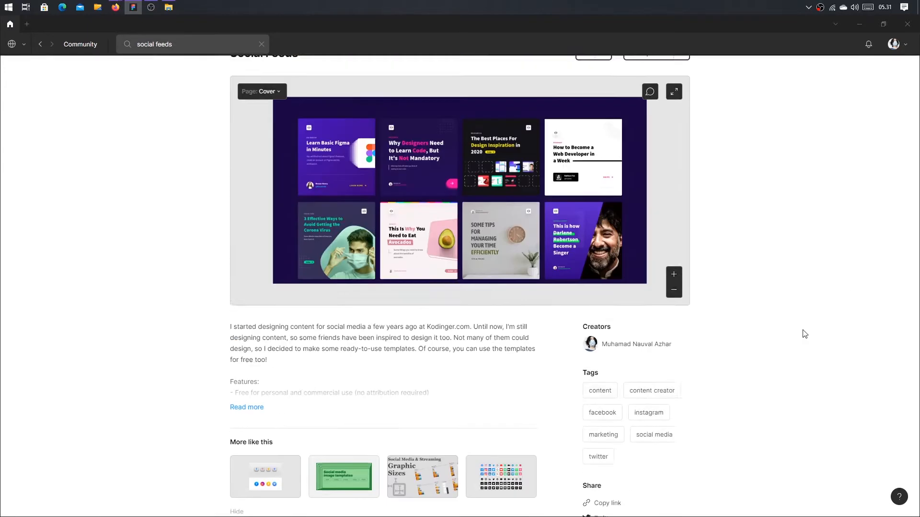
left_click(40, 44)
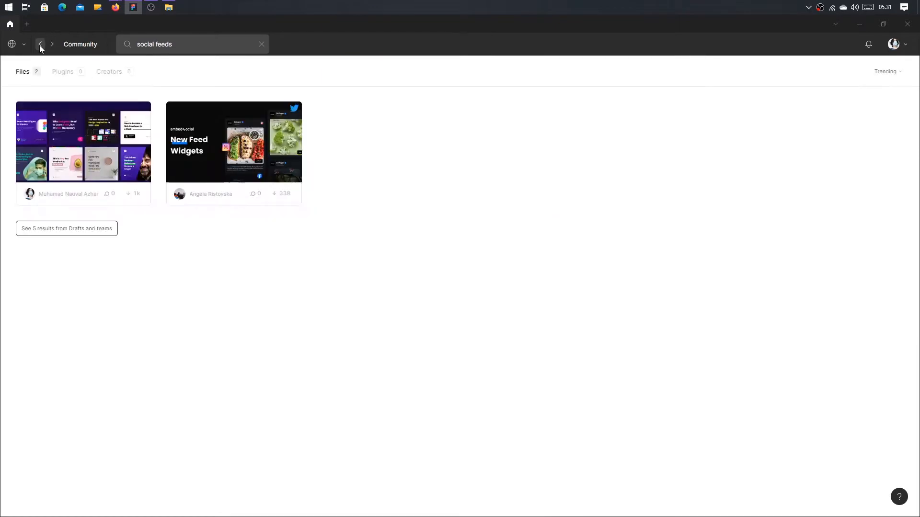
Check the Plugins and Files results for 'social feeds', then go back to the Explore page
left_click(75, 72)
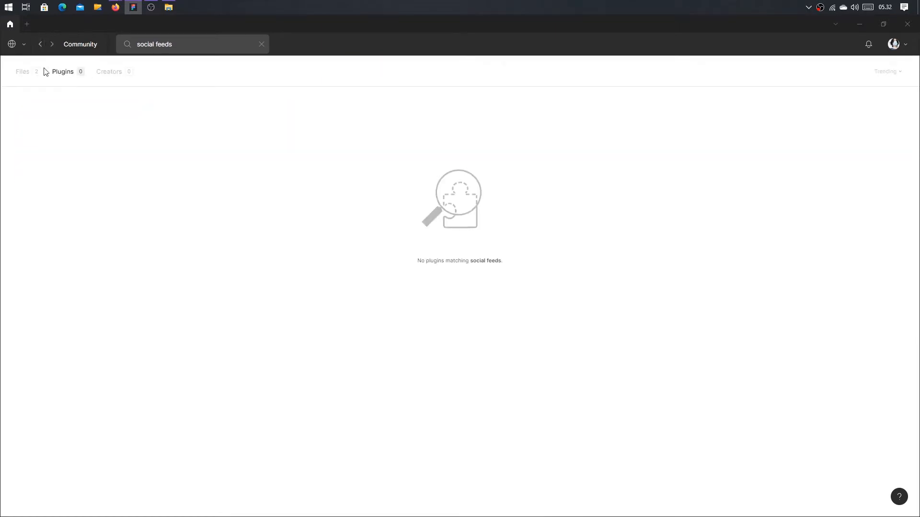
left_click(31, 70)
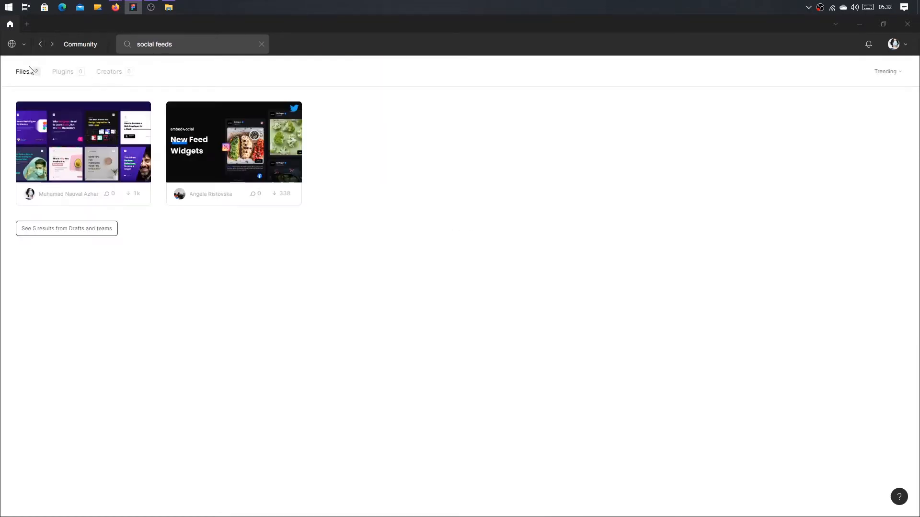
left_click(40, 43)
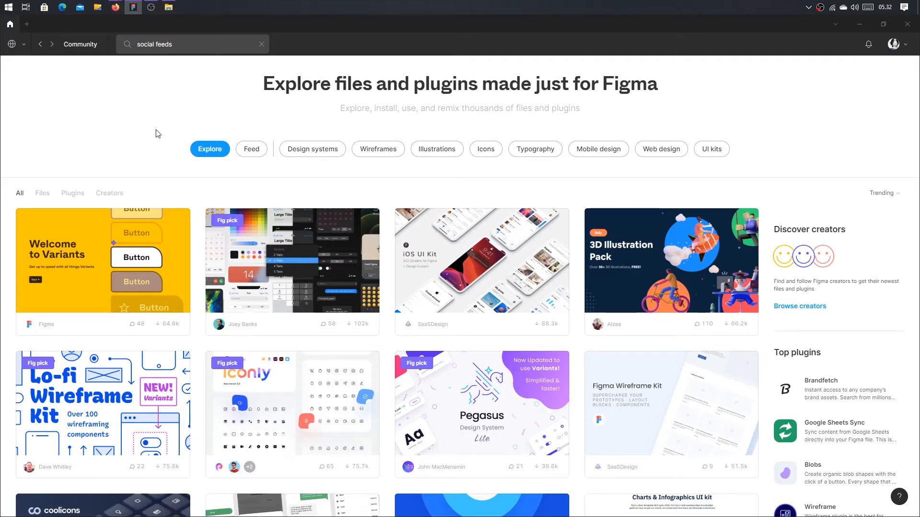
scroll(157, 134, "down", 1)
scroll(157, 133, "up", 1)
scroll(161, 256, "down", 10)
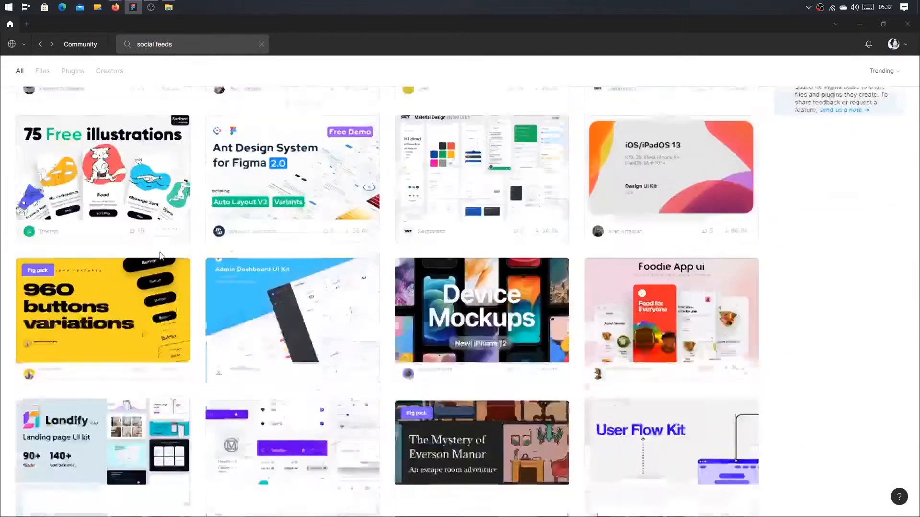
scroll(161, 255, "down", 3)
scroll(161, 238, "up", 9)
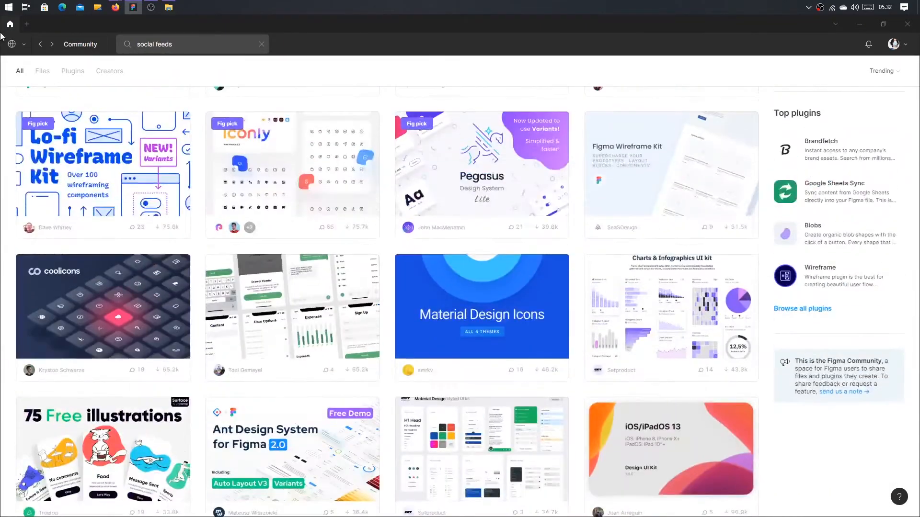
Switch to the personal file browser and create a new blank Untitled draft with + New
left_click(12, 44)
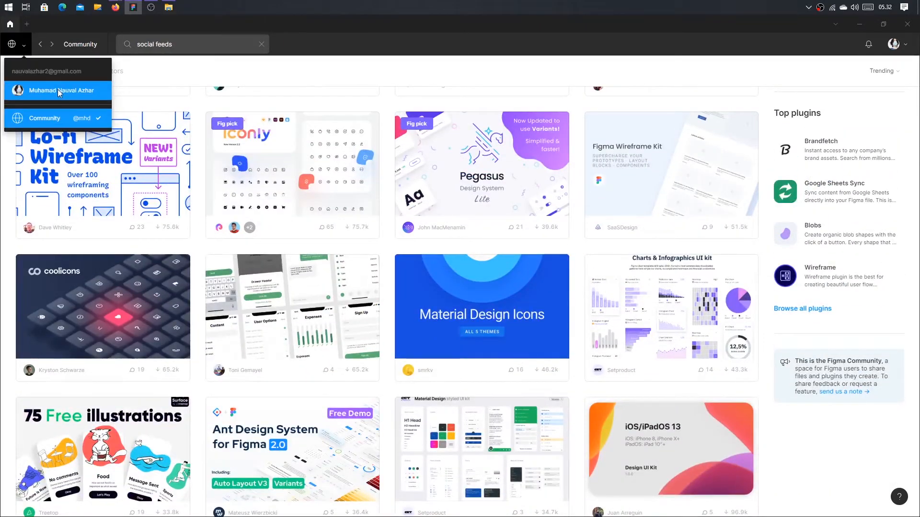
left_click(57, 90)
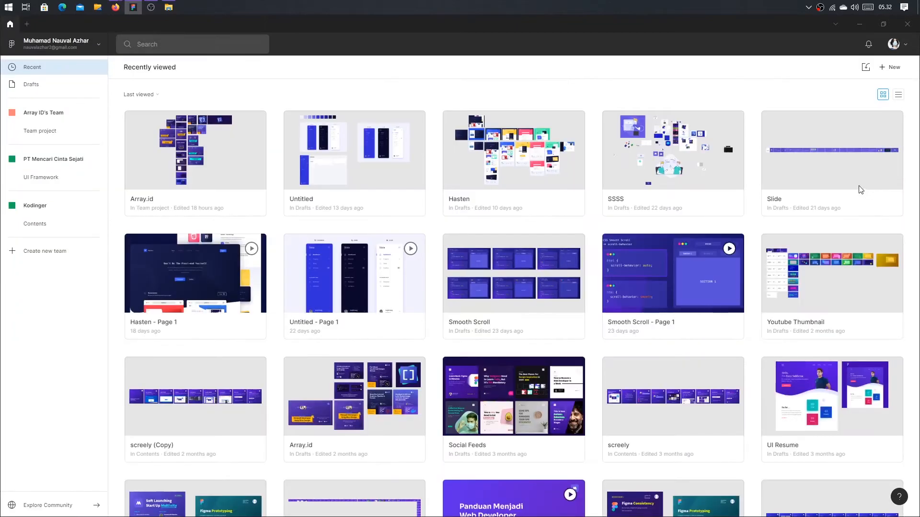
left_click(886, 65)
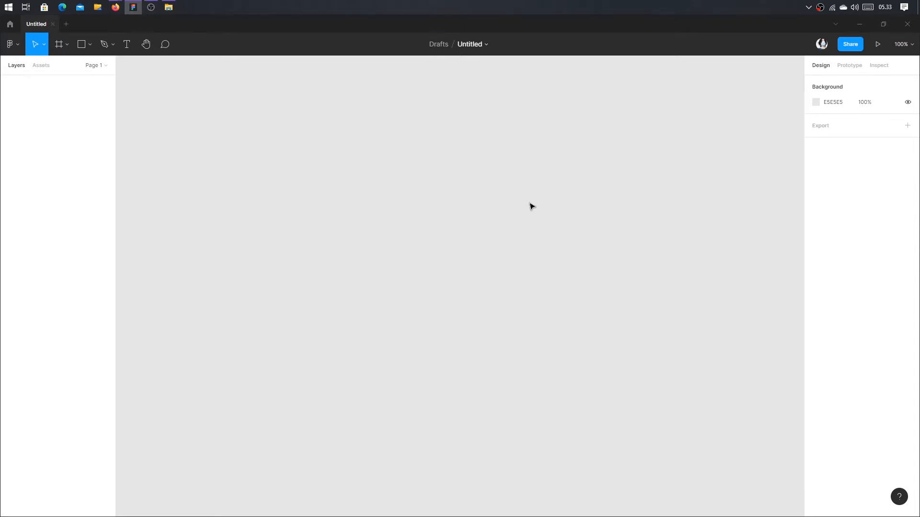
Drag a selection box on the empty canvas and view the Assets and Layers panels
left_click_drag(267, 113, 764, 335)
left_click(39, 66)
left_click(19, 67)
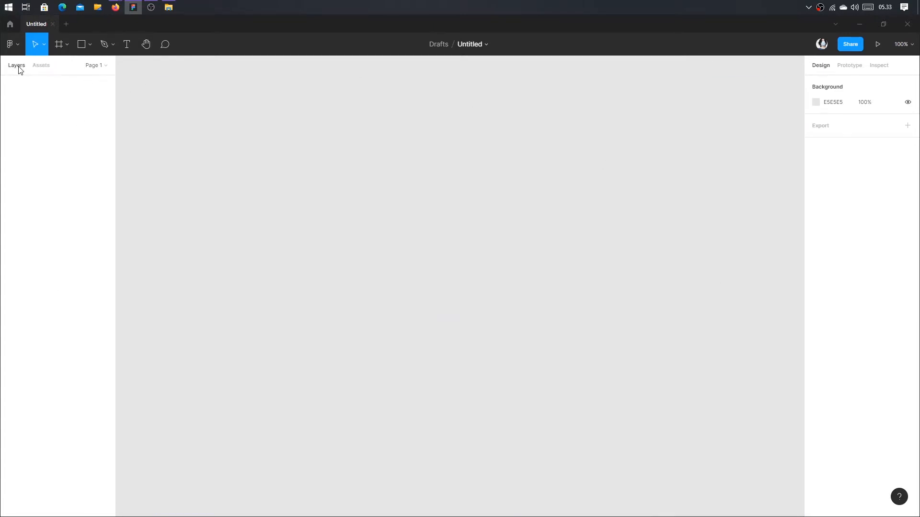
Cycle through the Design, Prototype and Inspect panels, ending on Prototype settings
left_click(855, 66)
left_click(879, 65)
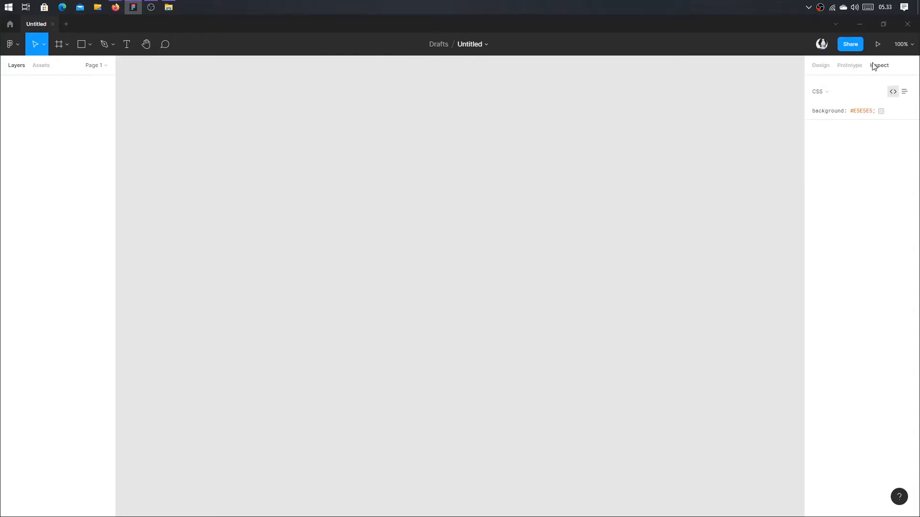
left_click(819, 66)
left_click(846, 67)
left_click(826, 67)
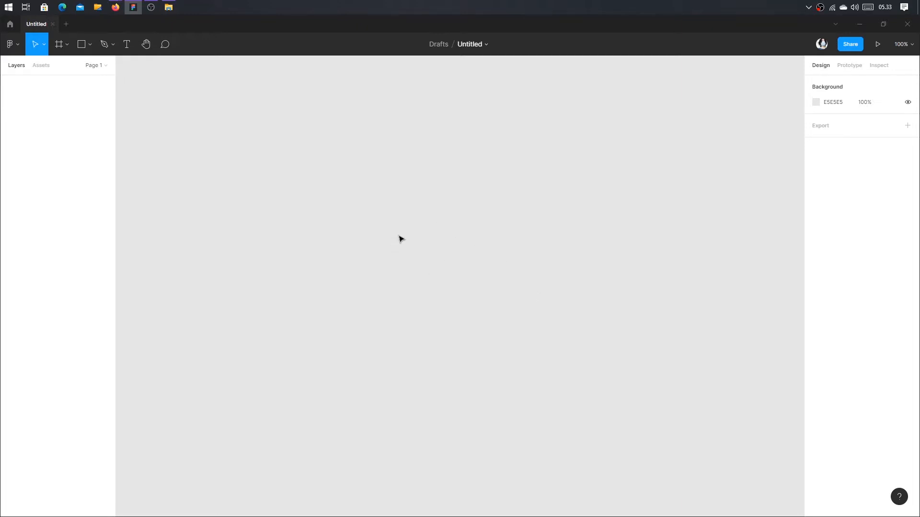
left_click_drag(444, 234, 654, 291)
left_click(849, 66)
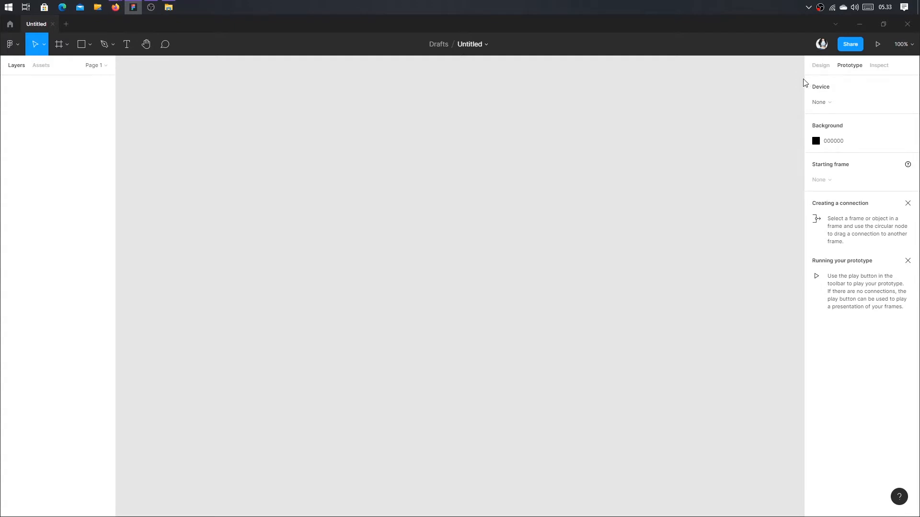
Return to the Design panel and pick Move from the move and scale tool dropdown
left_click(818, 66)
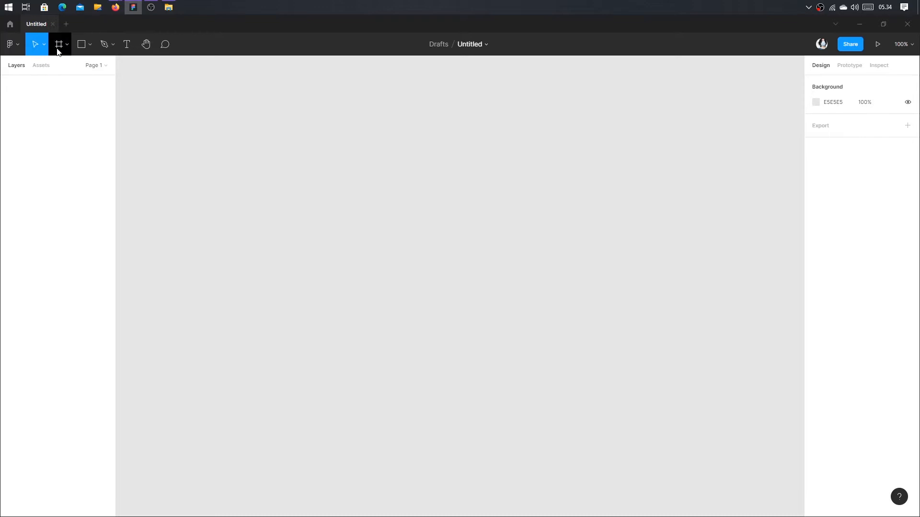
left_click(42, 47)
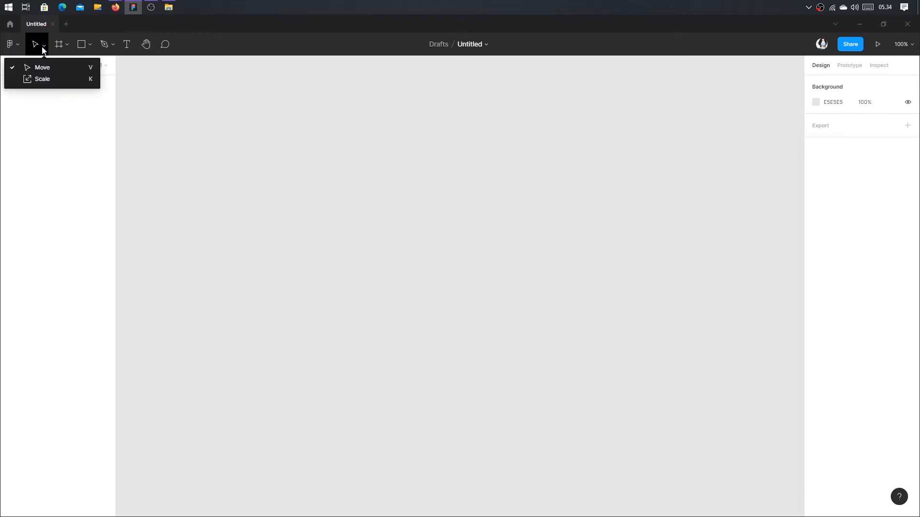
left_click(42, 48)
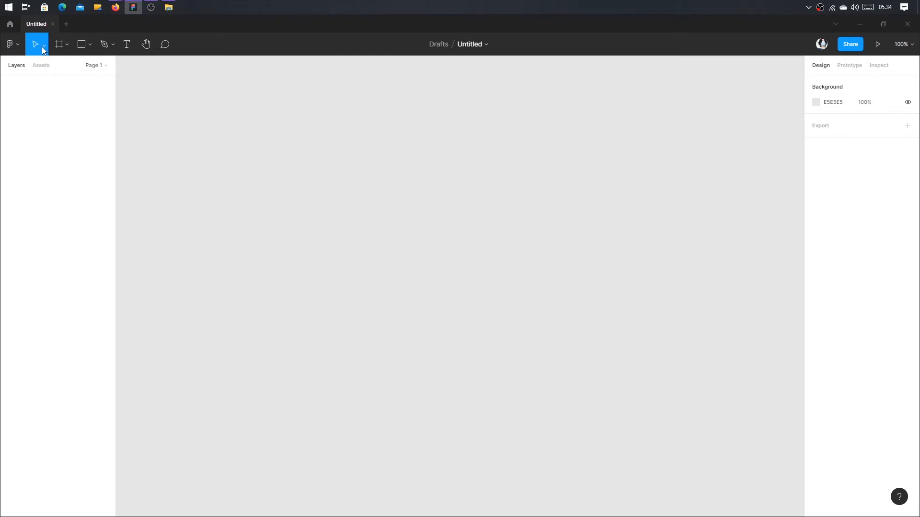
left_click(42, 48)
left_click(38, 67)
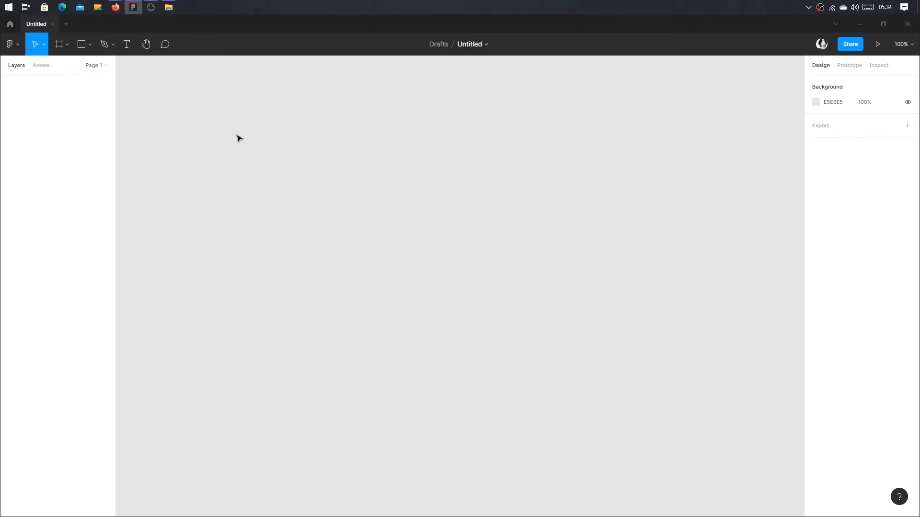
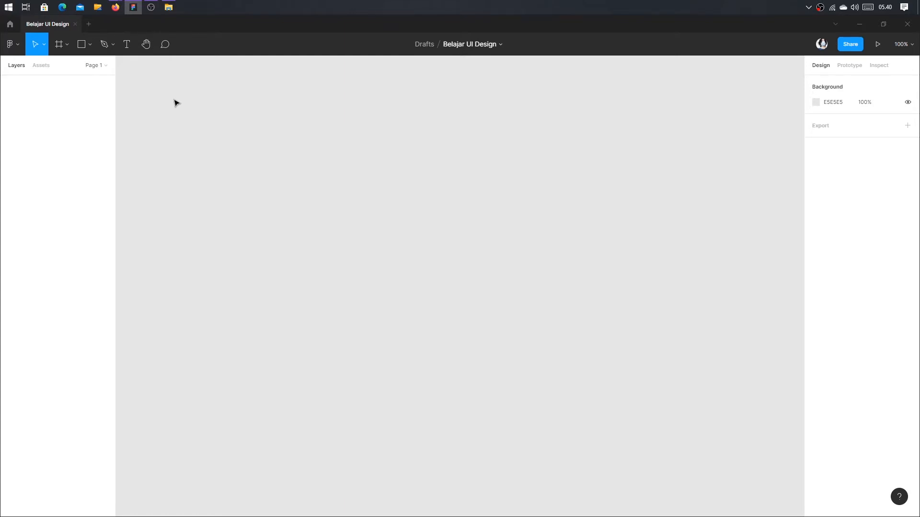
Add two trial 100×100 frames and undo each, ending with the frame size presets showing
left_click(59, 44)
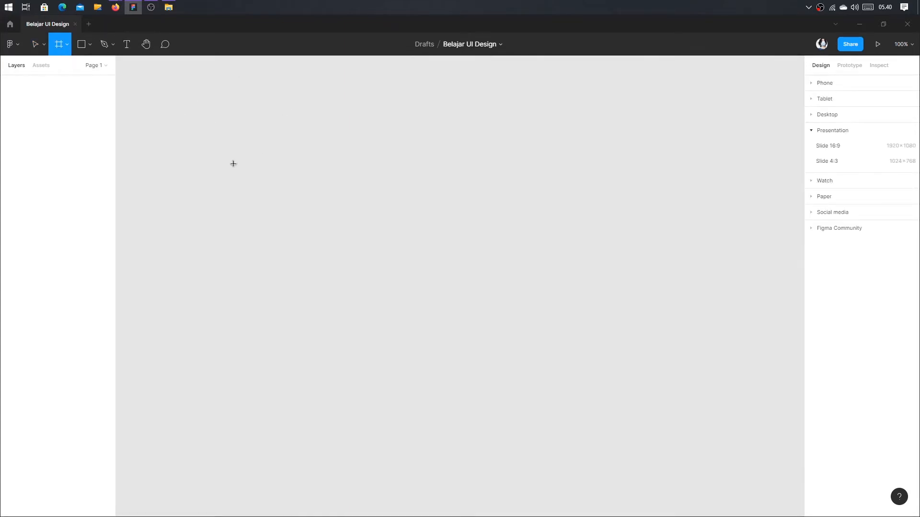
left_click(249, 114)
left_click_drag(253, 117, 286, 183)
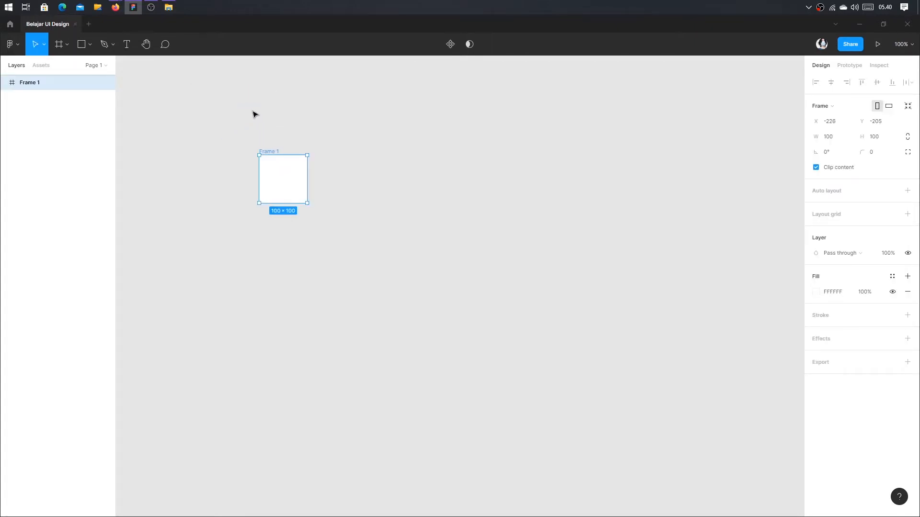
key("ctrl+z")
key("ctrl+z")
left_click(59, 44)
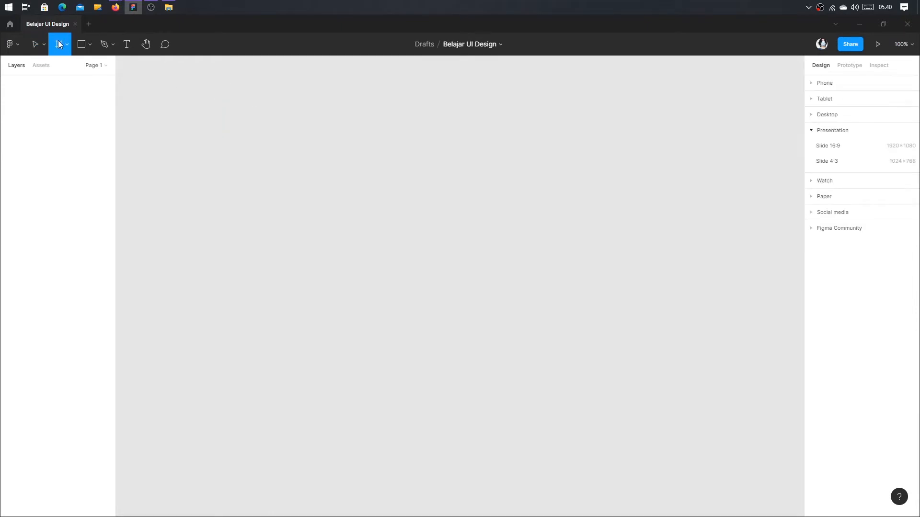
left_click(251, 113)
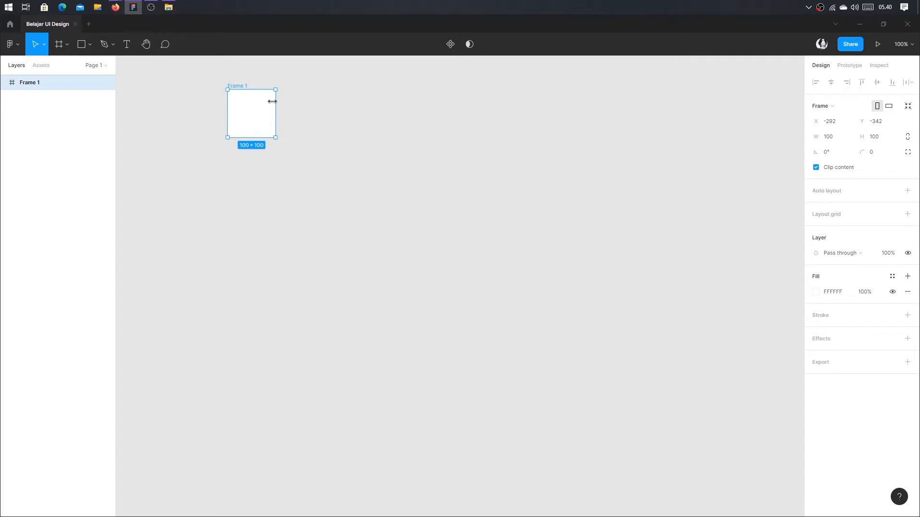
key("ctrl+z")
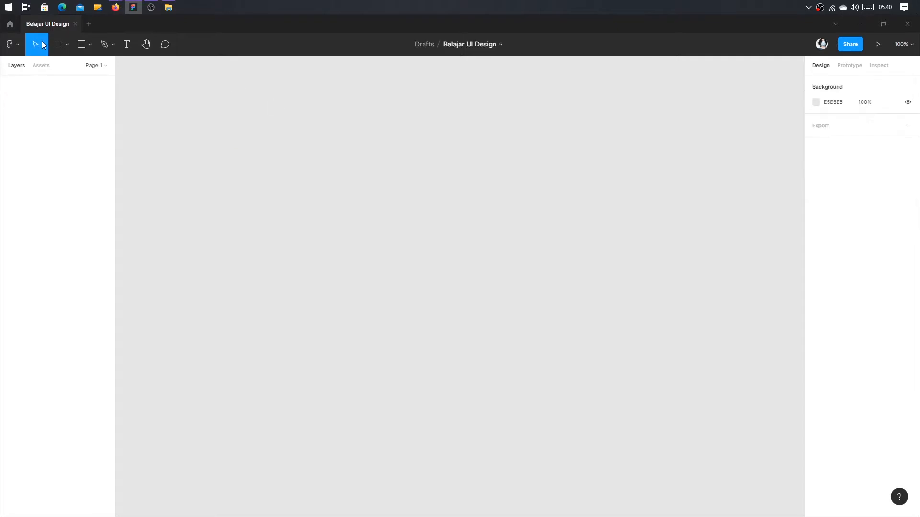
left_click(59, 44)
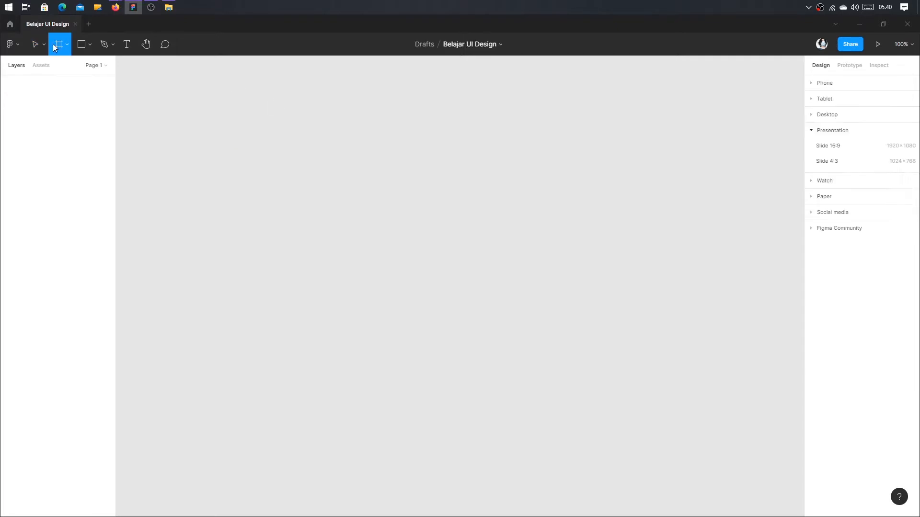
left_click(842, 86)
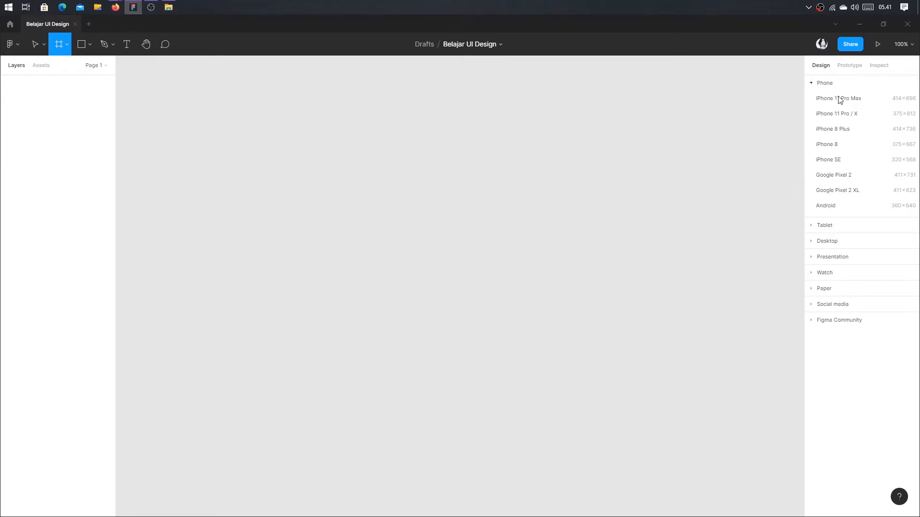
left_click(840, 225)
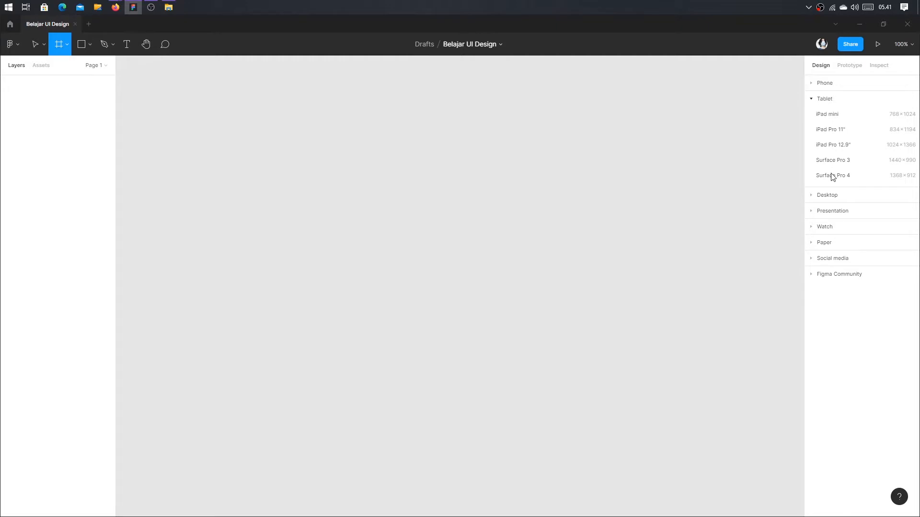
left_click(841, 195)
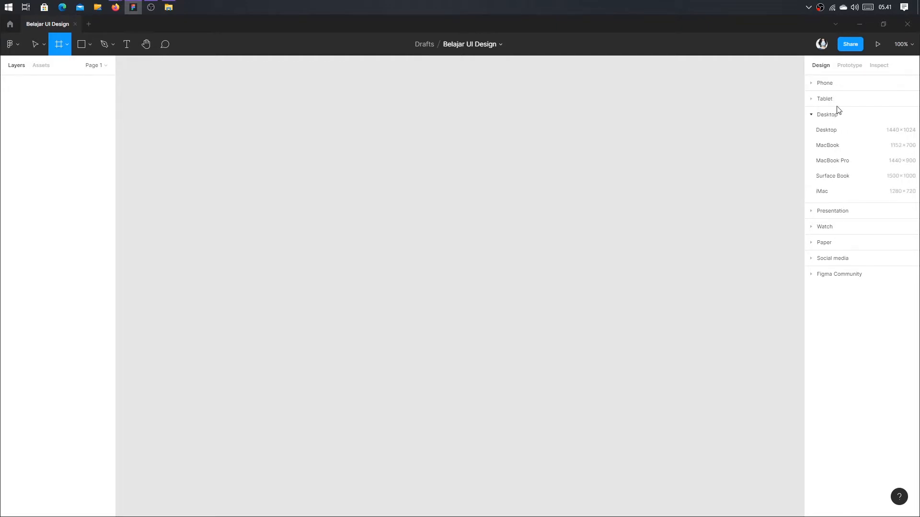
left_click(832, 213)
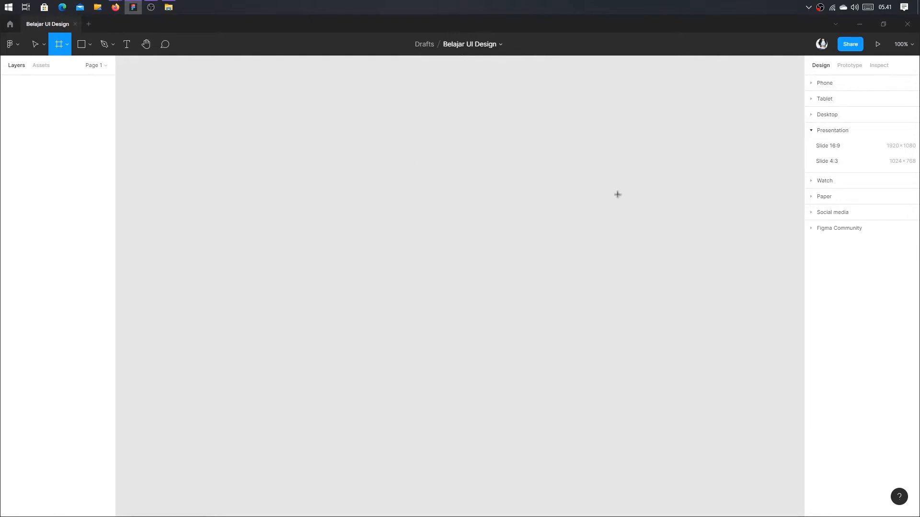
left_click(815, 184)
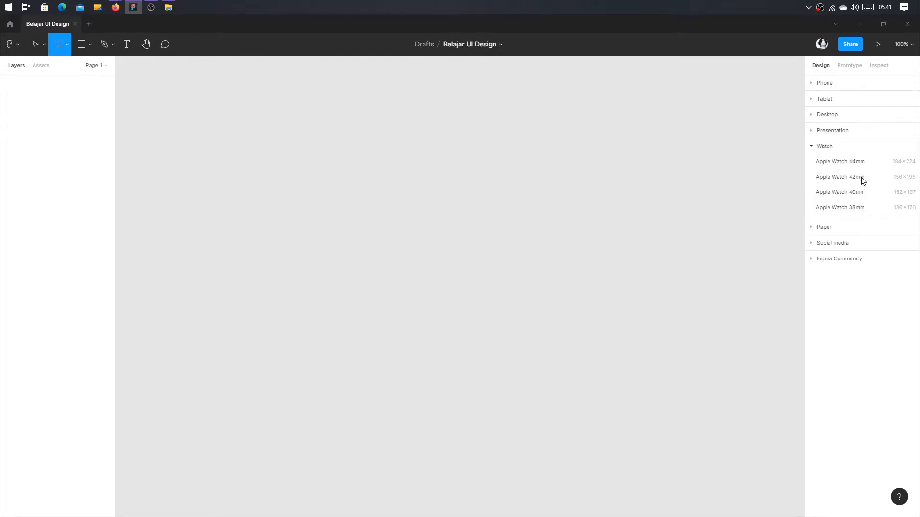
left_click(838, 232)
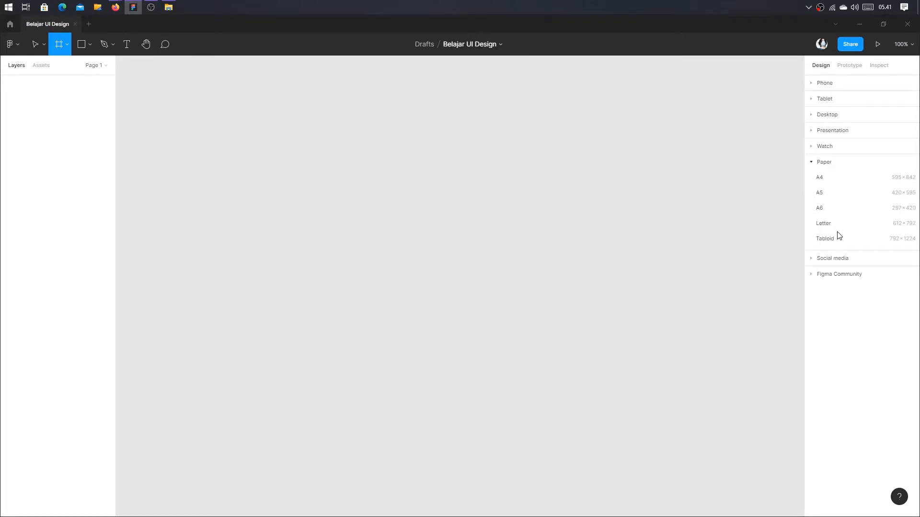
left_click(833, 259)
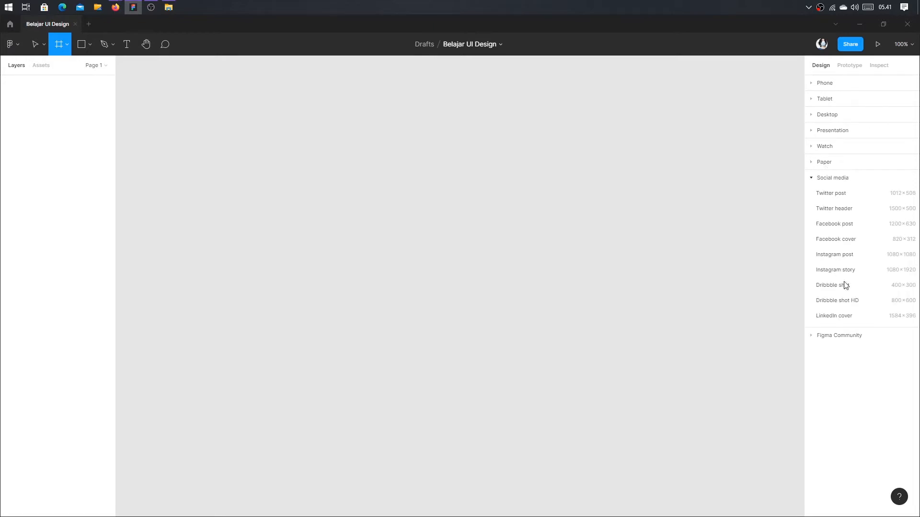
left_click(843, 334)
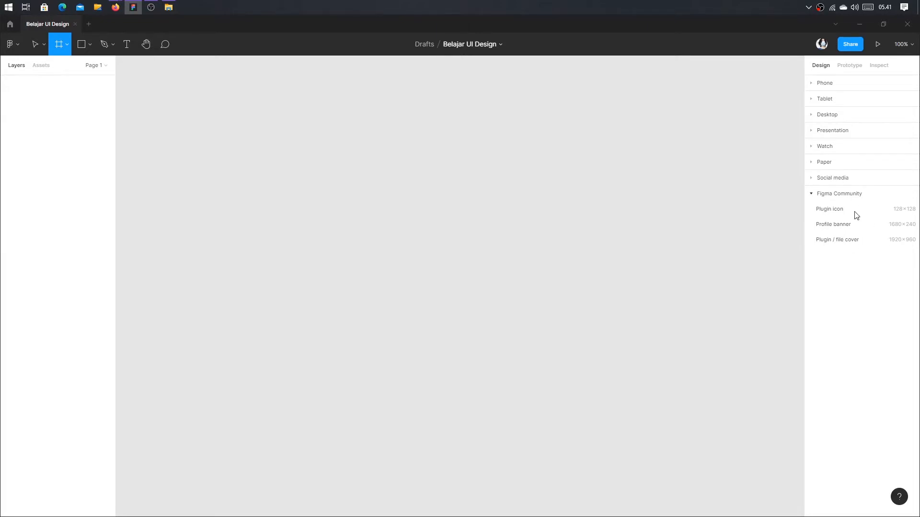
left_click(833, 194)
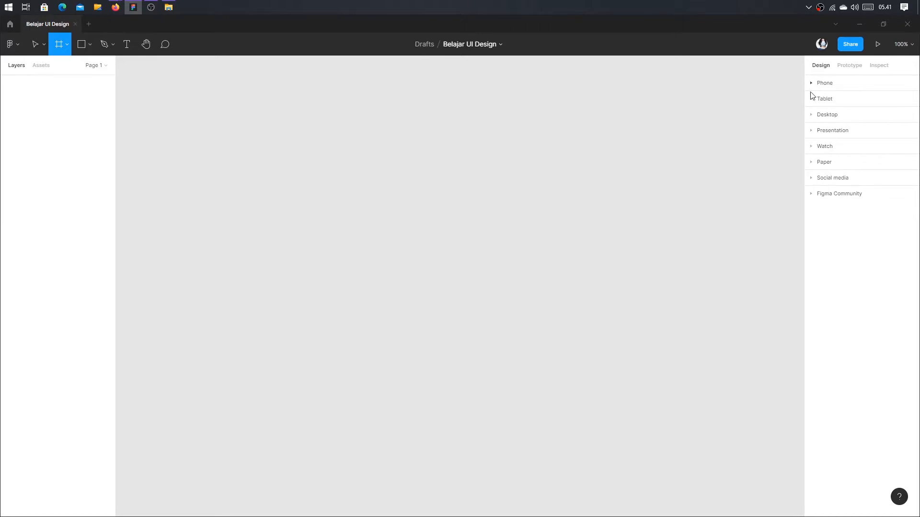
Create a trial 317×789 frame, reposition it on the canvas, then delete it
left_click(331, 103)
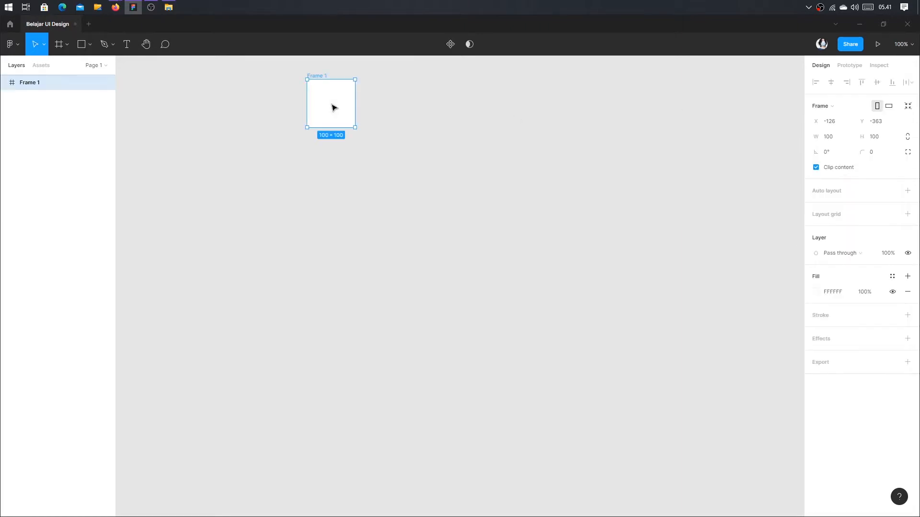
left_click(834, 137)
type("317")
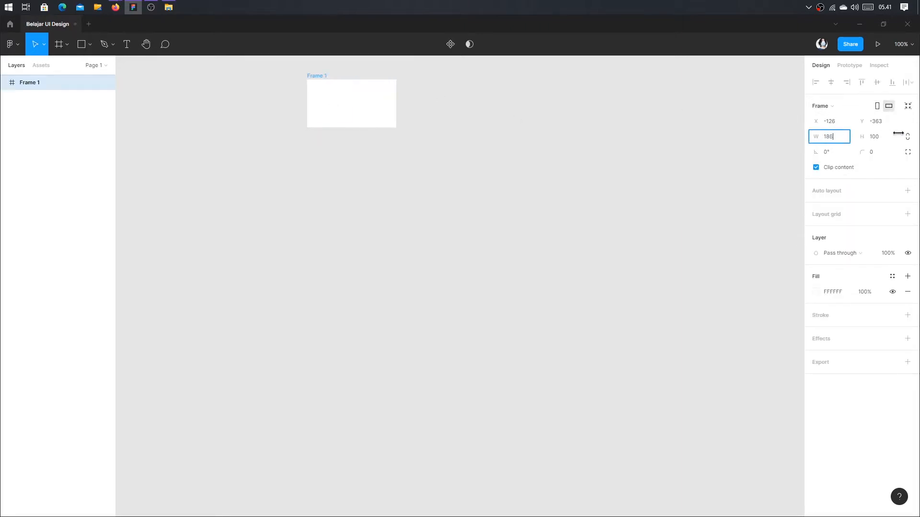
left_click_drag(857, 142, 709, 139)
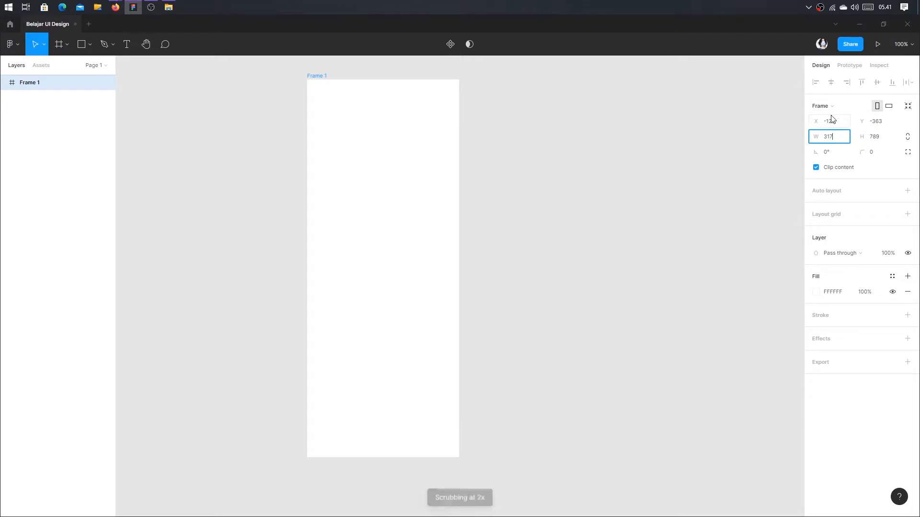
left_click_drag(814, 121, 783, 131)
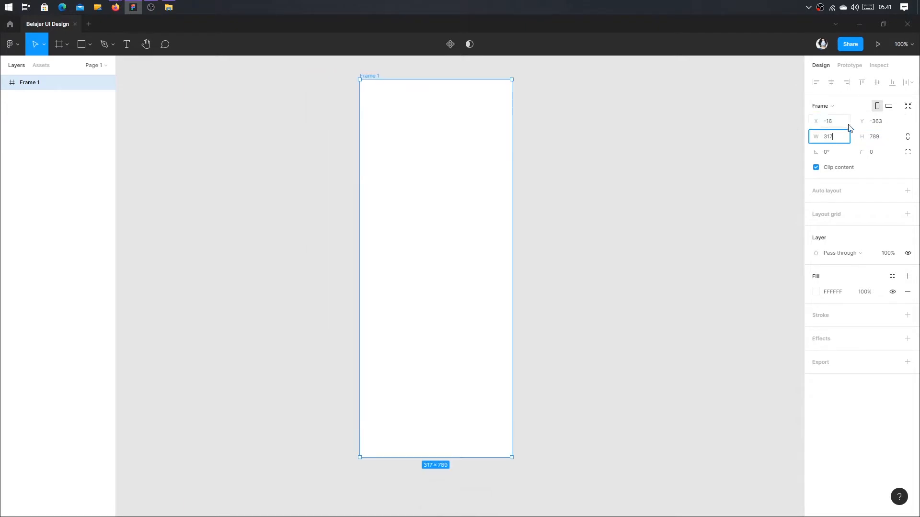
left_click_drag(859, 124, 792, 142)
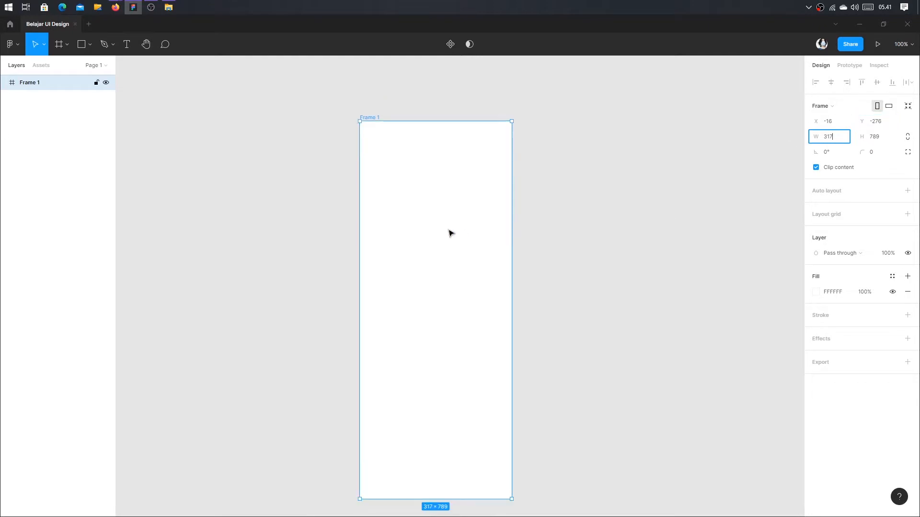
left_click_drag(450, 232, 490, 194)
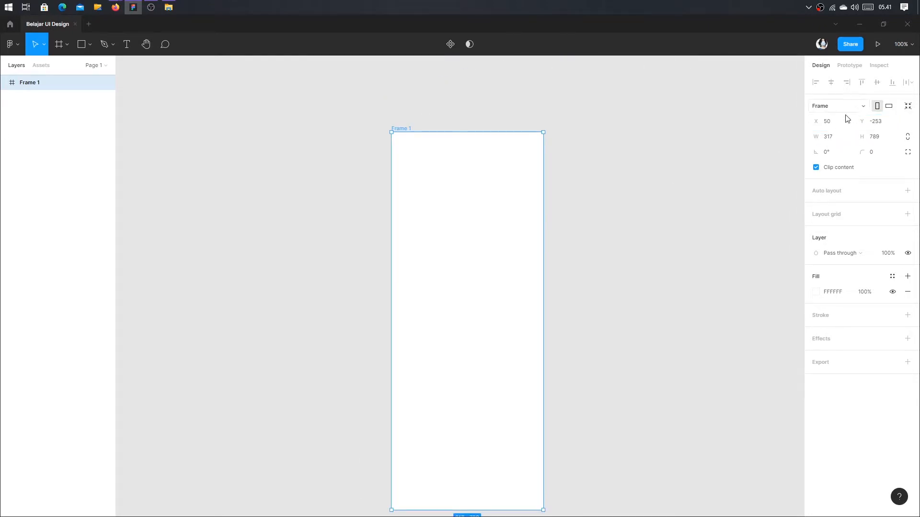
left_click(567, 266)
left_click_drag(485, 279, 459, 224)
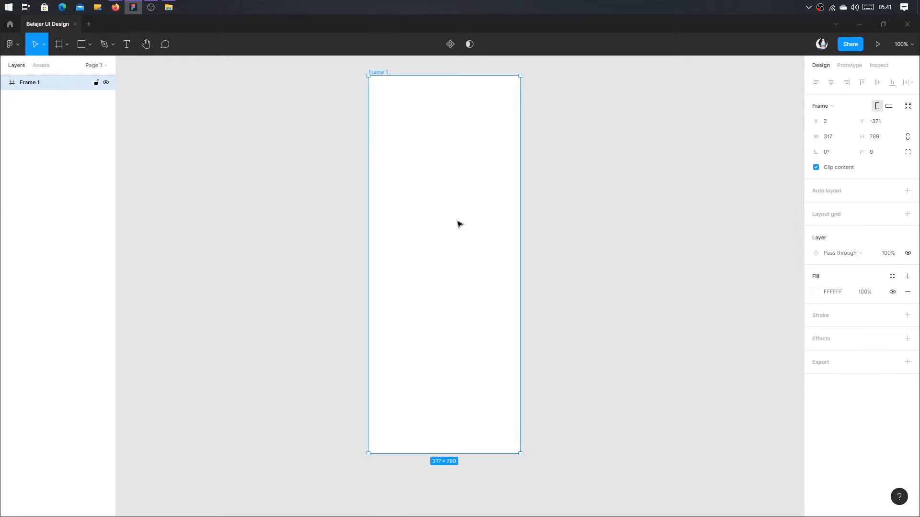
key("Delete")
Place another 100×100 trial frame, delete it, and switch to the Rectangle tool
left_click(59, 43)
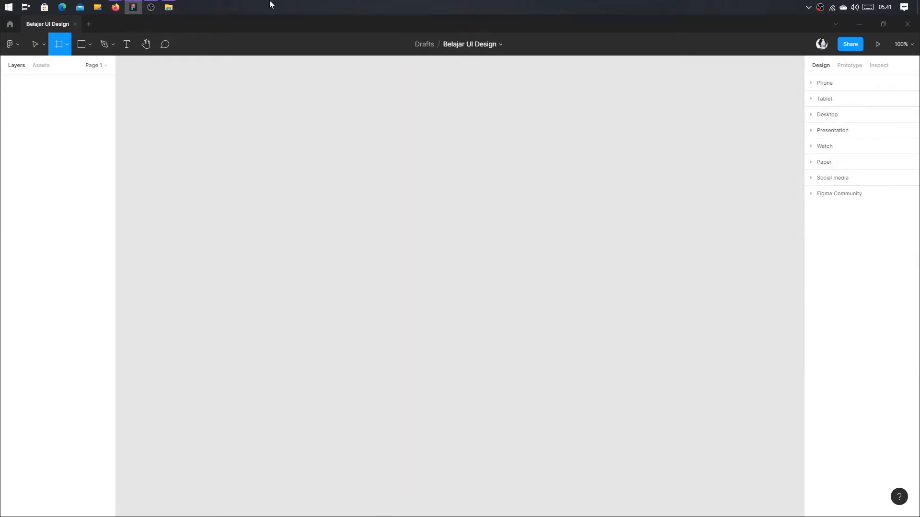
left_click(279, 109)
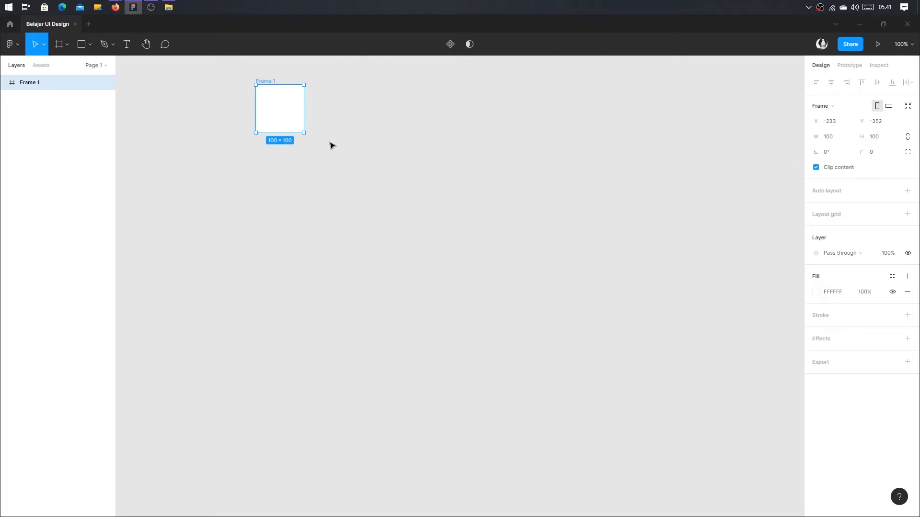
key("Delete")
left_click(82, 44)
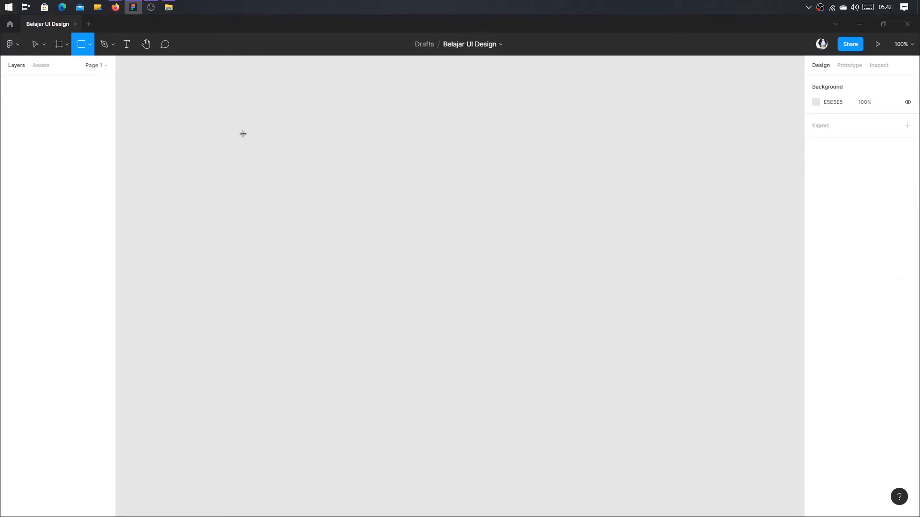
Draw a trial wide bar rectangle, delete it, and place a new 100×100 Frame 1
left_click(351, 142)
left_click_drag(375, 141, 468, 142)
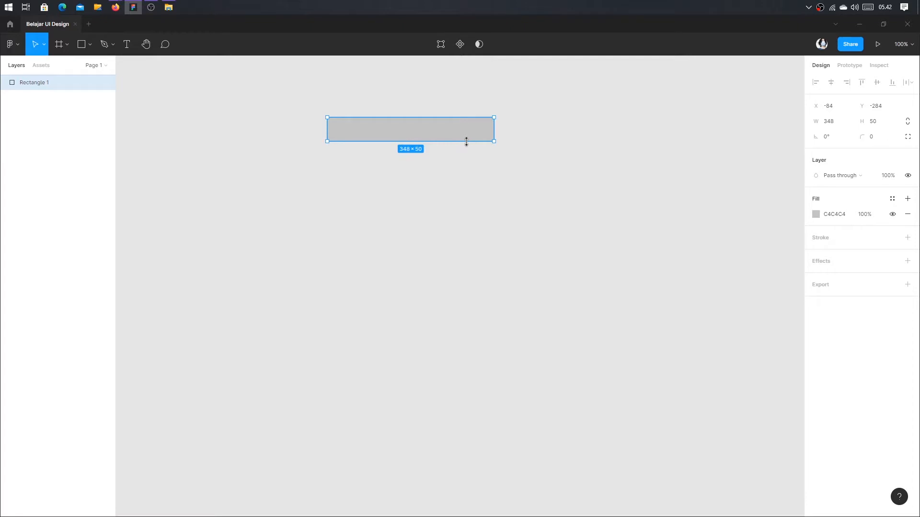
key("Delete")
left_click(53, 47)
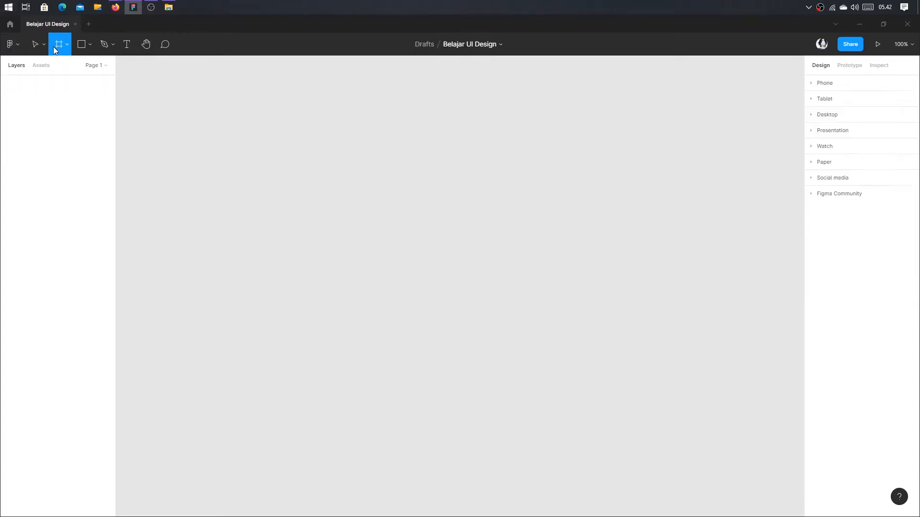
left_click(293, 129)
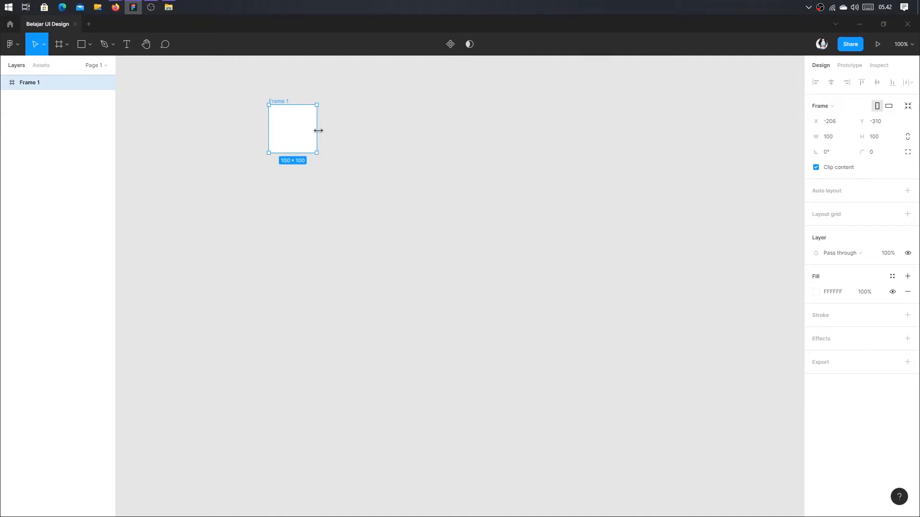
Resize Frame 1 to the iPhone 8 preset, 375×667, and move it right on the canvas
left_click_drag(318, 129, 420, 462)
left_click(504, 273)
left_click(436, 242)
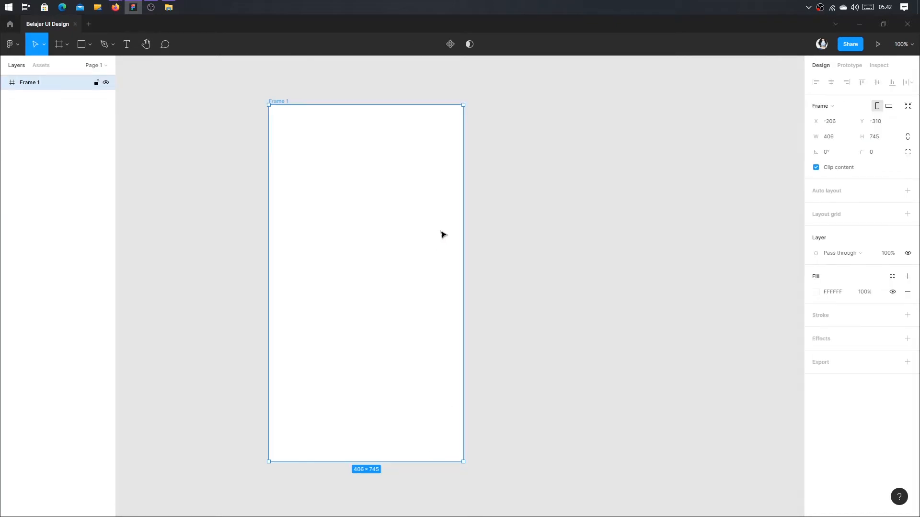
left_click(832, 107)
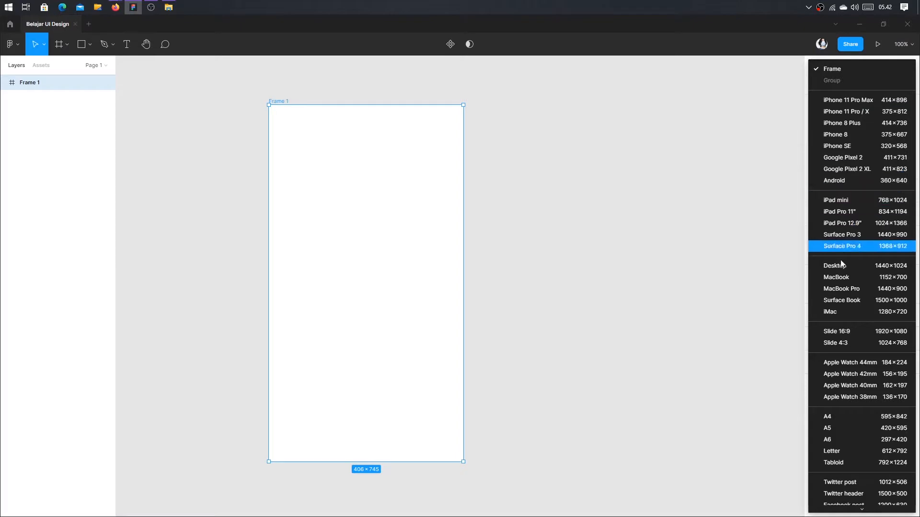
left_click(843, 134)
left_click(655, 163)
left_click(432, 153)
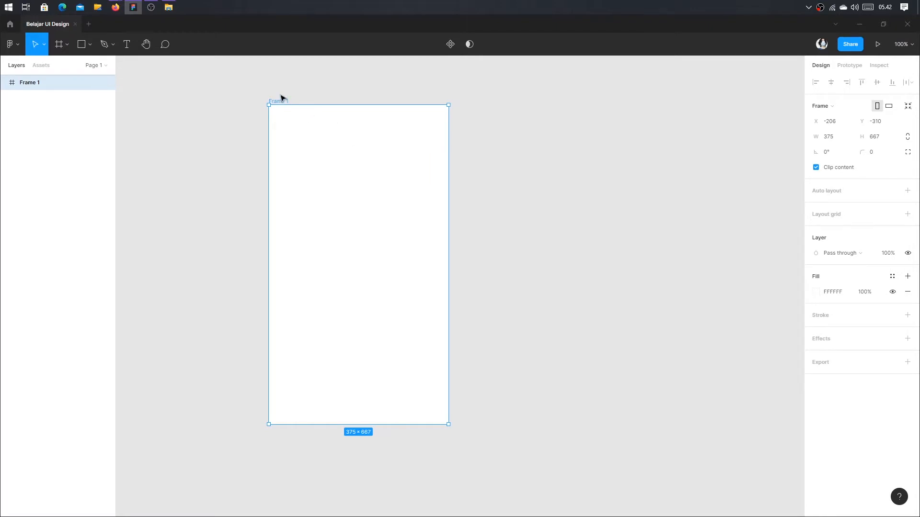
left_click_drag(283, 101, 382, 126)
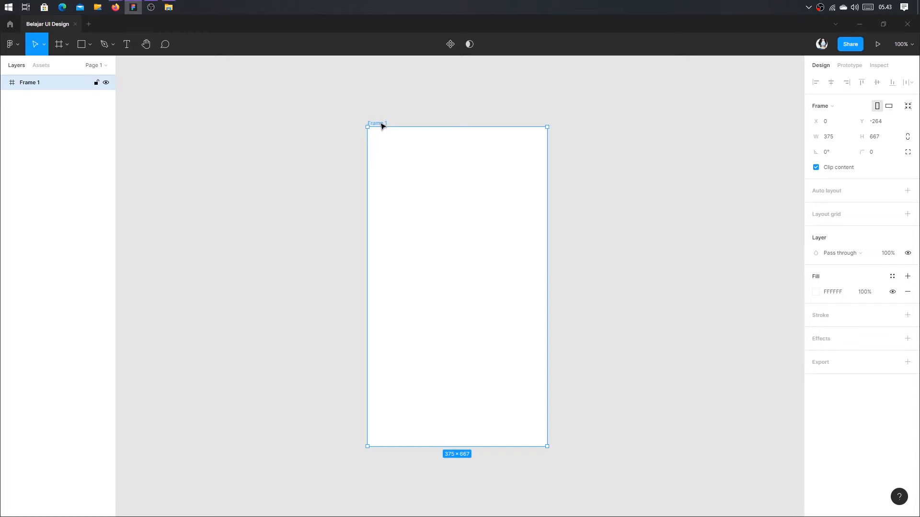
left_click(331, 116)
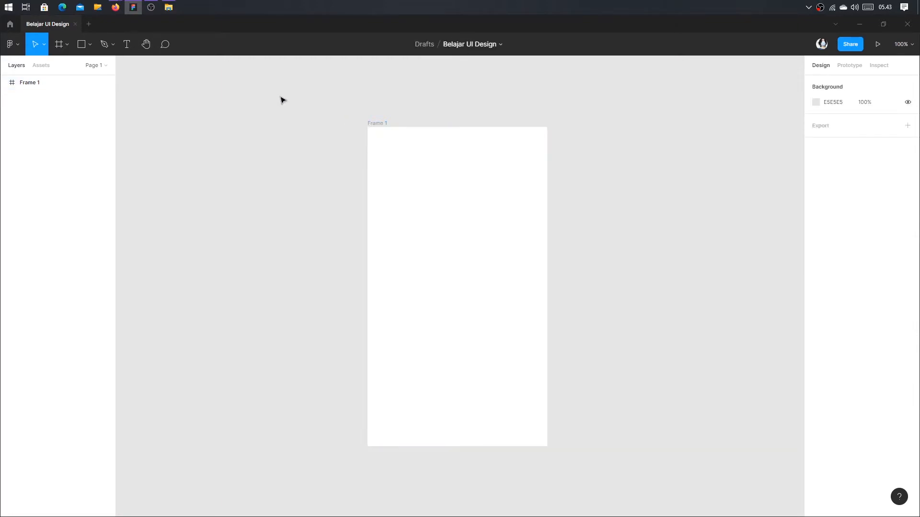
Draw and remove two trial squares in Frame 1, then choose Rectangle from the shape menu
left_click(80, 41)
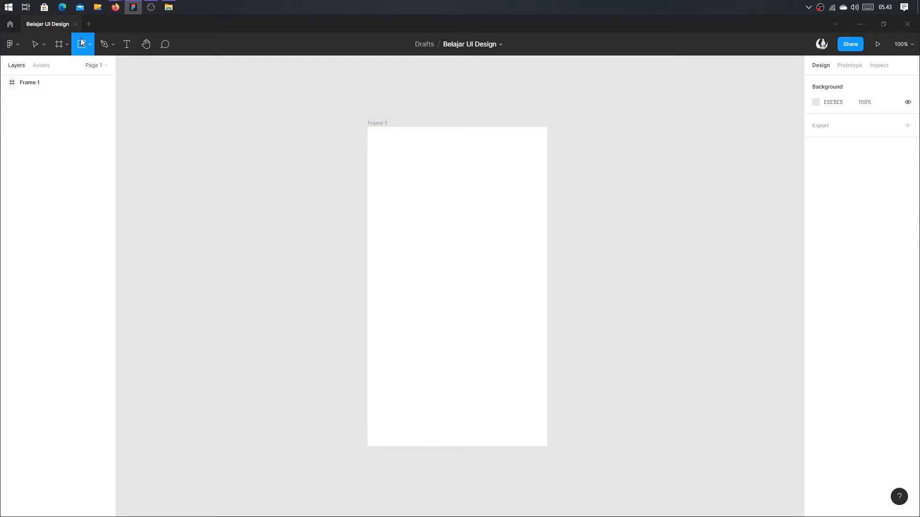
left_click(440, 189)
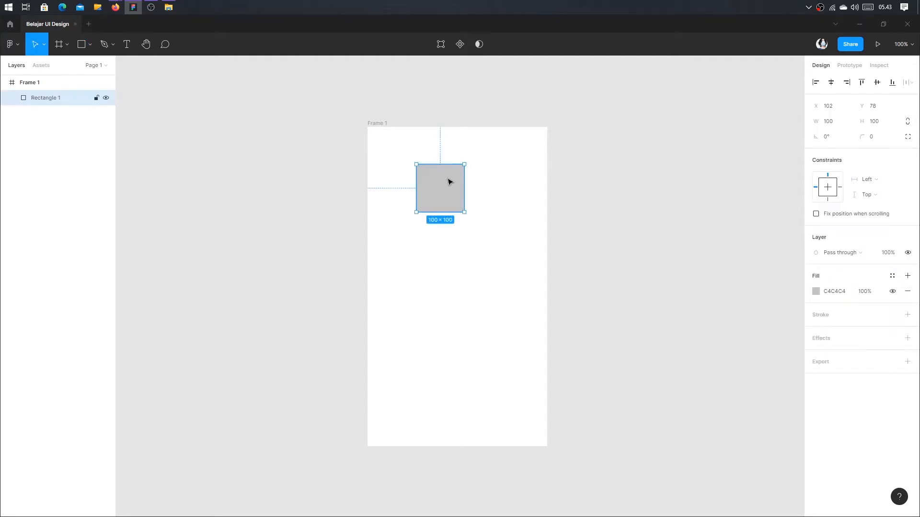
left_click_drag(447, 189, 406, 157)
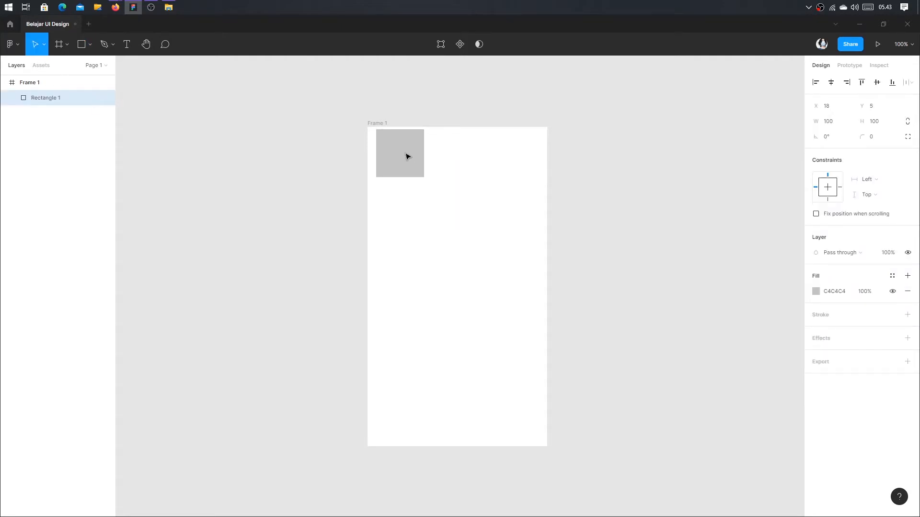
key("ctrl+z")
key("ctrl+z")
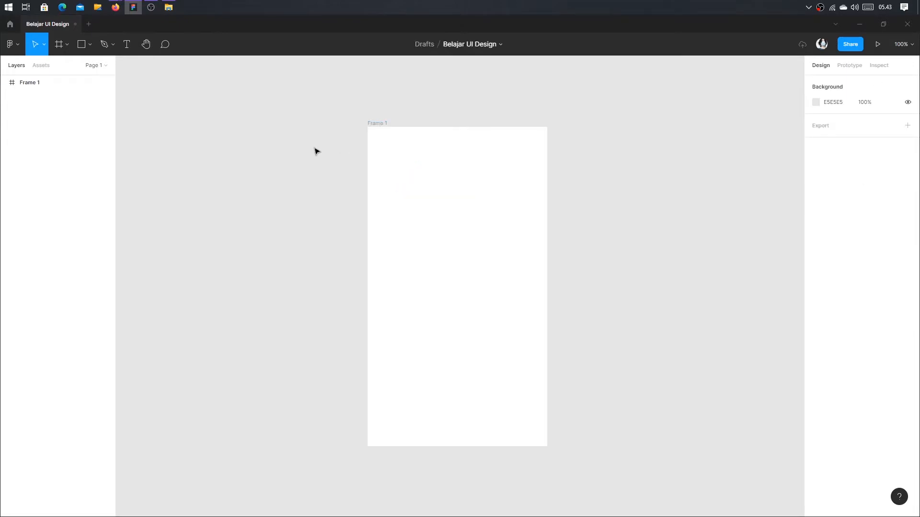
left_click(82, 45)
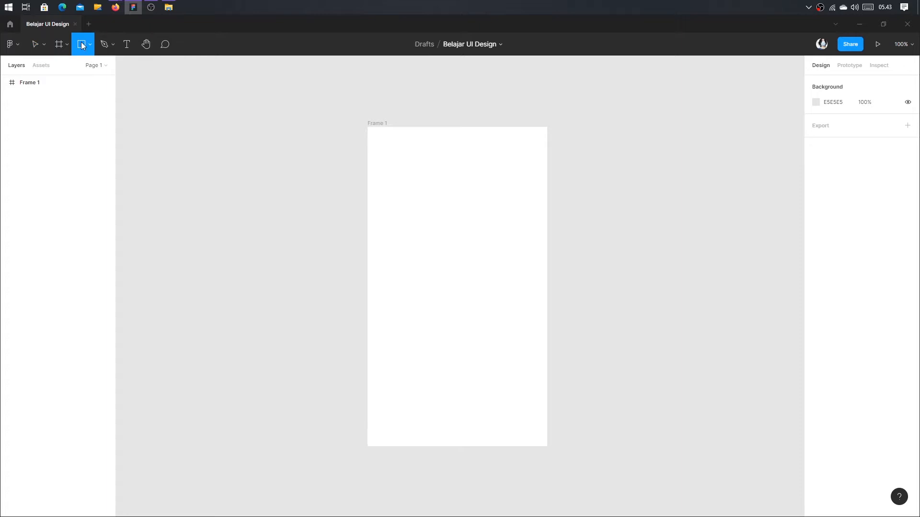
left_click(424, 179)
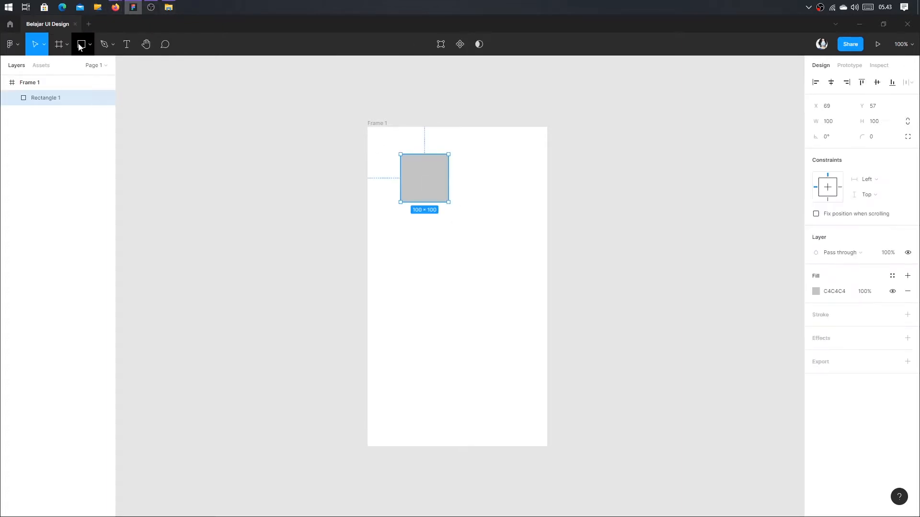
key("Delete")
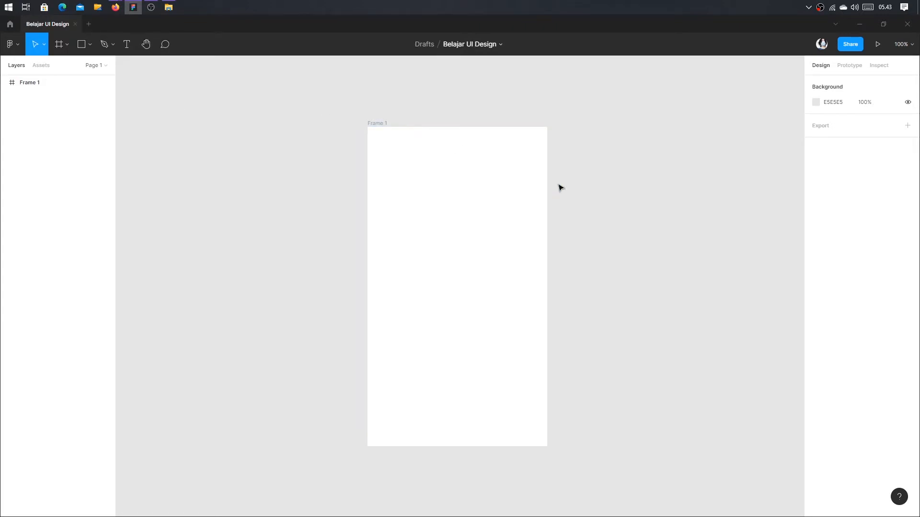
left_click(90, 44)
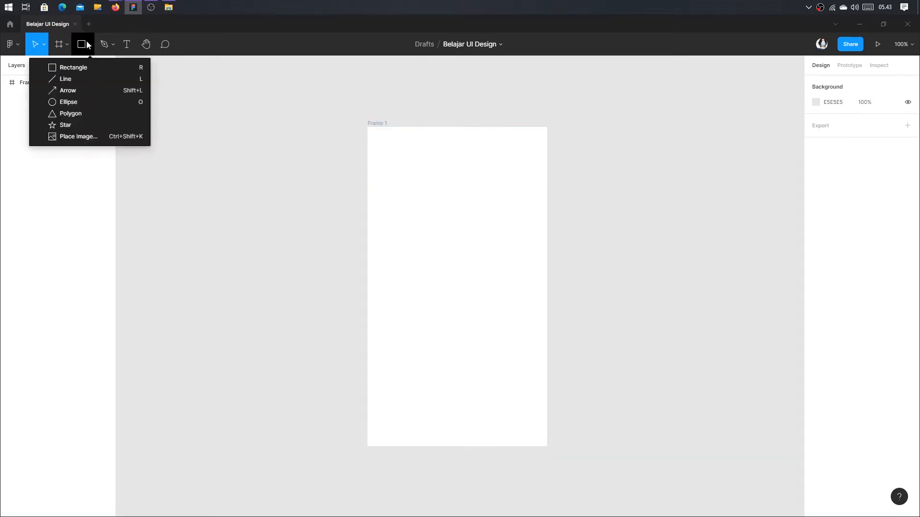
left_click(74, 67)
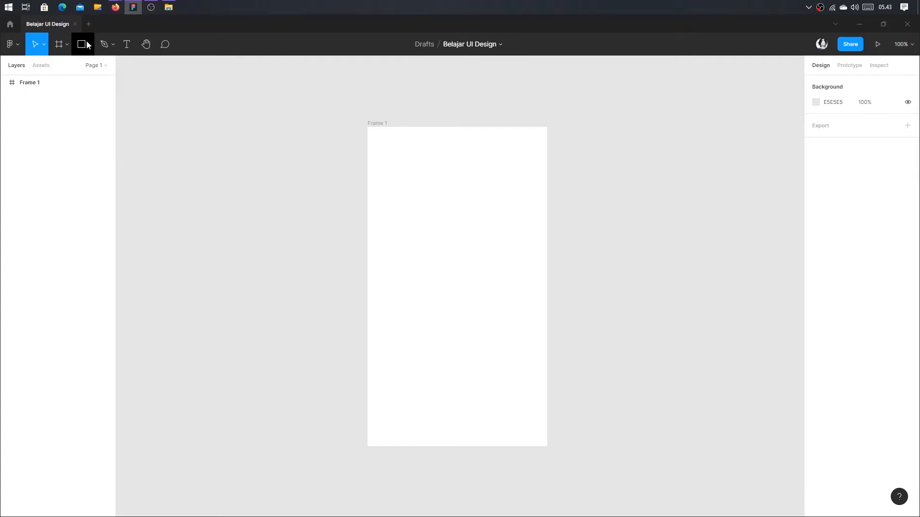
Draw a 375×230 rectangle across Frame 1's top and fill it with red C95050
left_click(429, 158)
left_click_drag(444, 160, 504, 237)
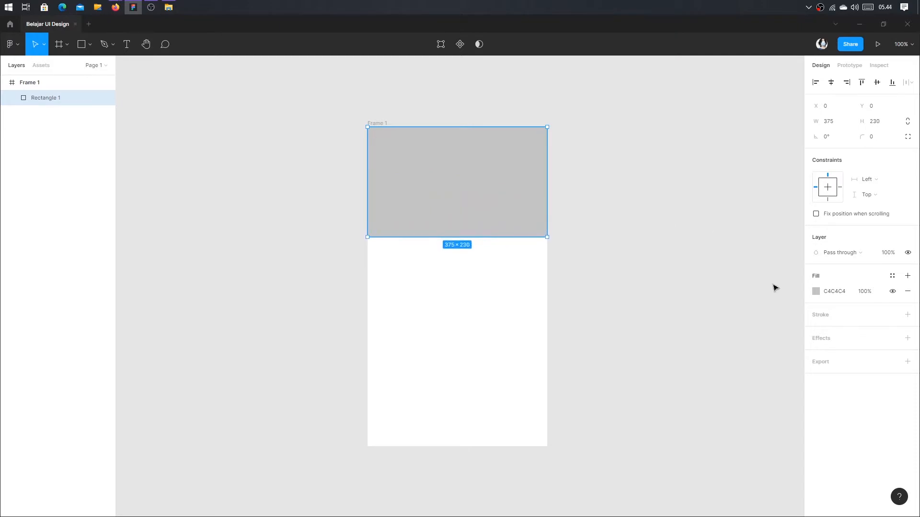
left_click(815, 294)
left_click(815, 294)
left_click(816, 292)
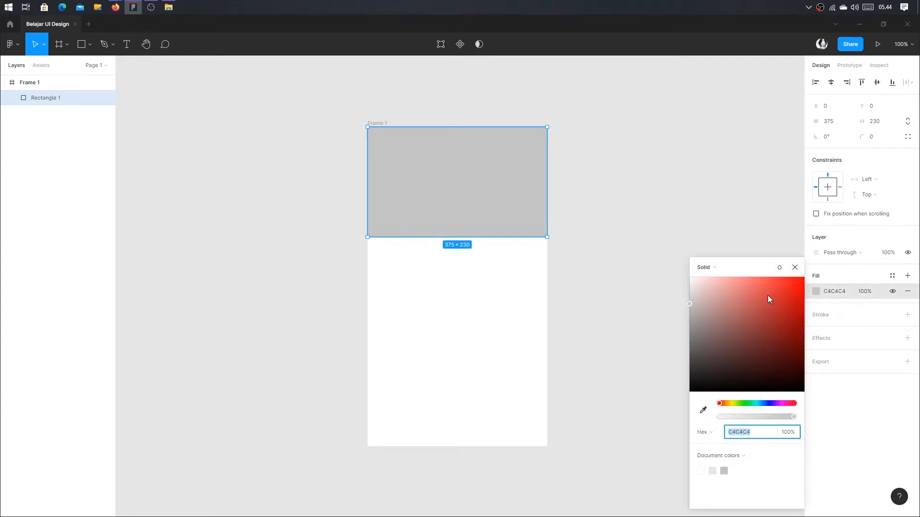
mouse_move(768, 295)
left_mouse_down()
mouse_move(771, 321)
mouse_move(758, 304)
left_mouse_up()
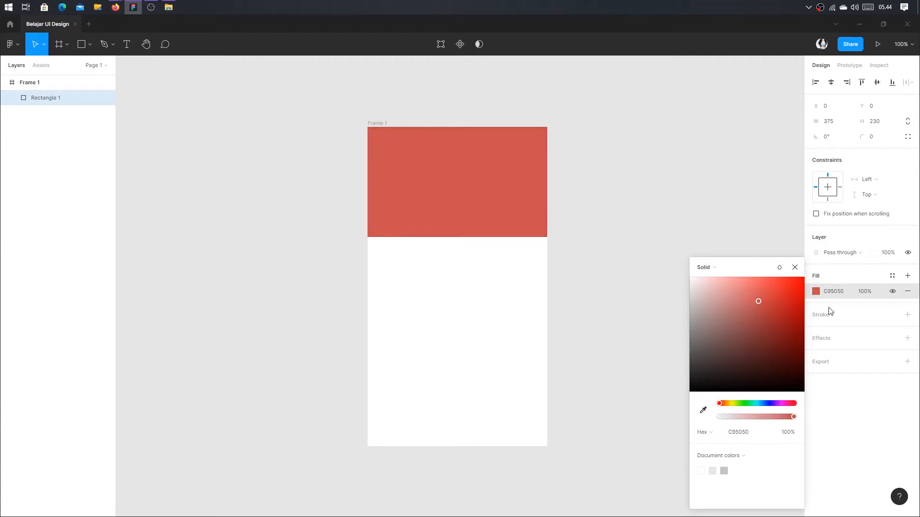
left_click(823, 319)
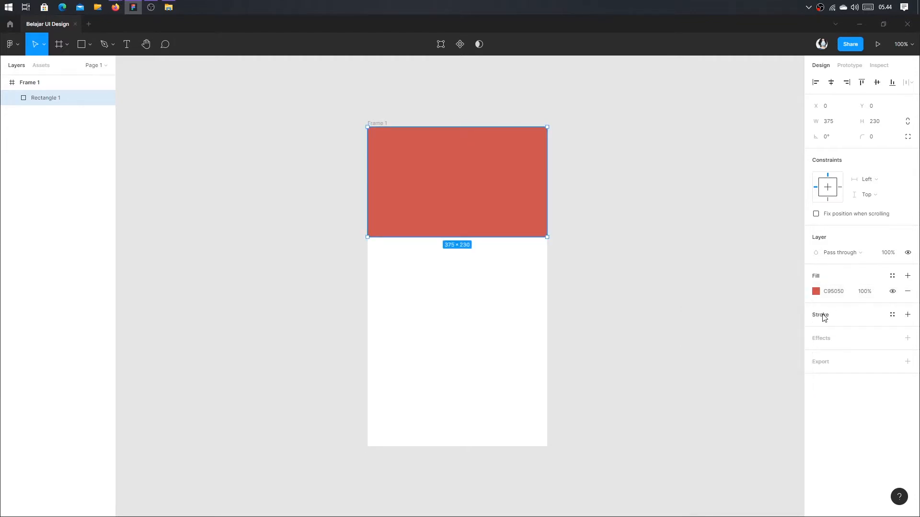
Give the rectangle a 24-weight bright red E81919 stroke
left_click(823, 318)
left_click(815, 330)
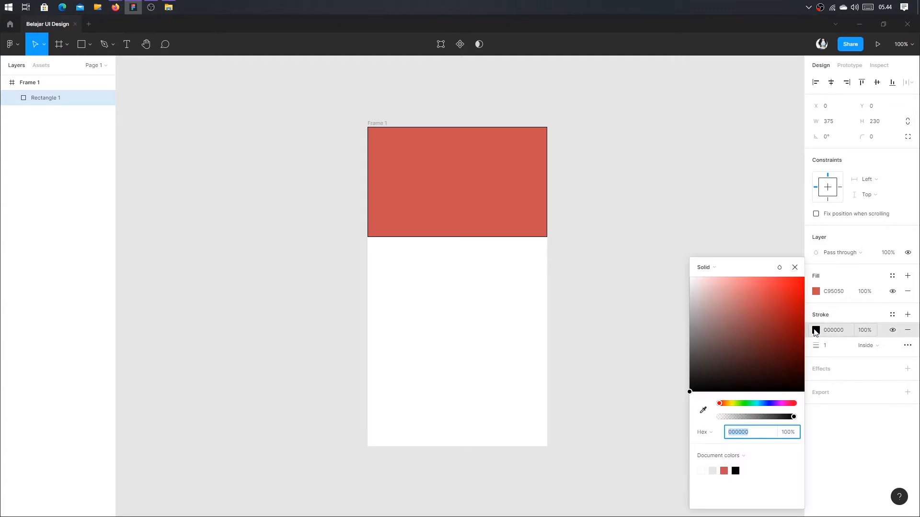
mouse_move(775, 337)
left_mouse_down()
mouse_move(785, 287)
mouse_move(747, 317)
mouse_move(755, 356)
left_mouse_up()
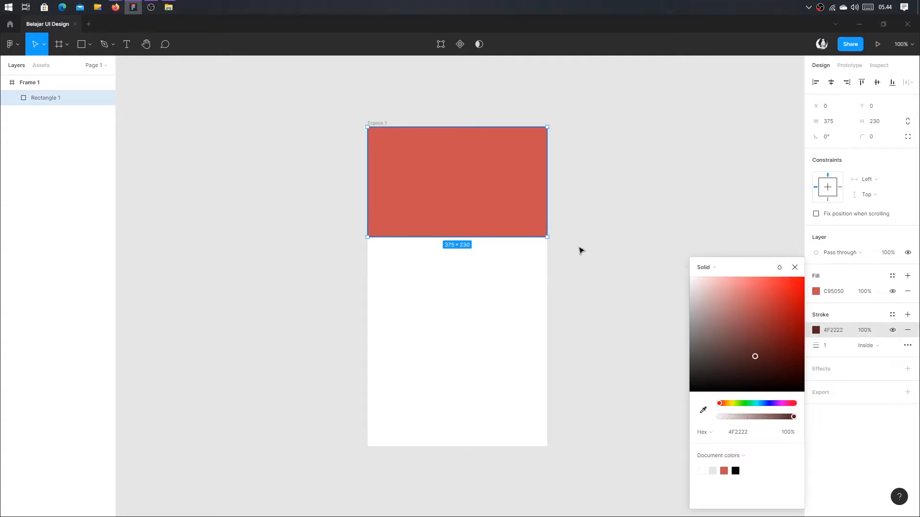
left_click(824, 348)
type("24")
key("Return")
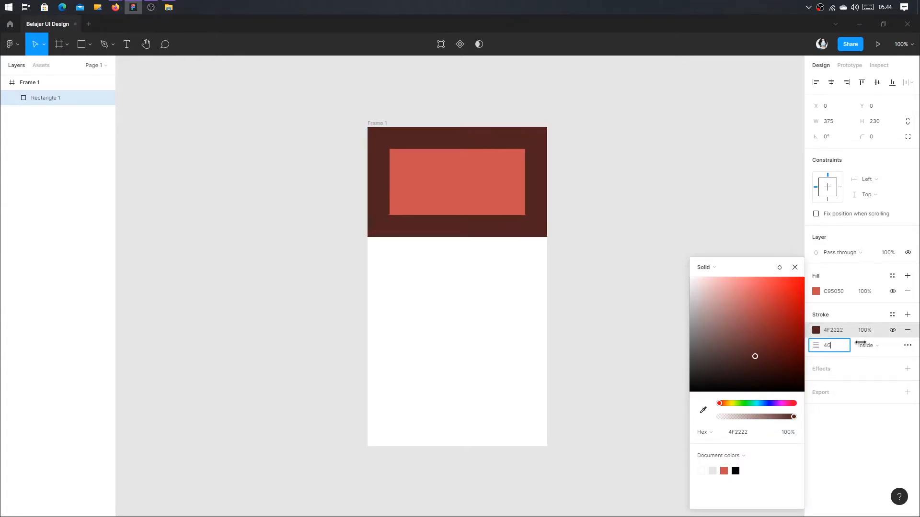
left_click(739, 285)
mouse_move(752, 280)
left_mouse_down()
mouse_move(783, 279)
mouse_move(780, 292)
mouse_move(792, 297)
mouse_move(792, 288)
left_mouse_up()
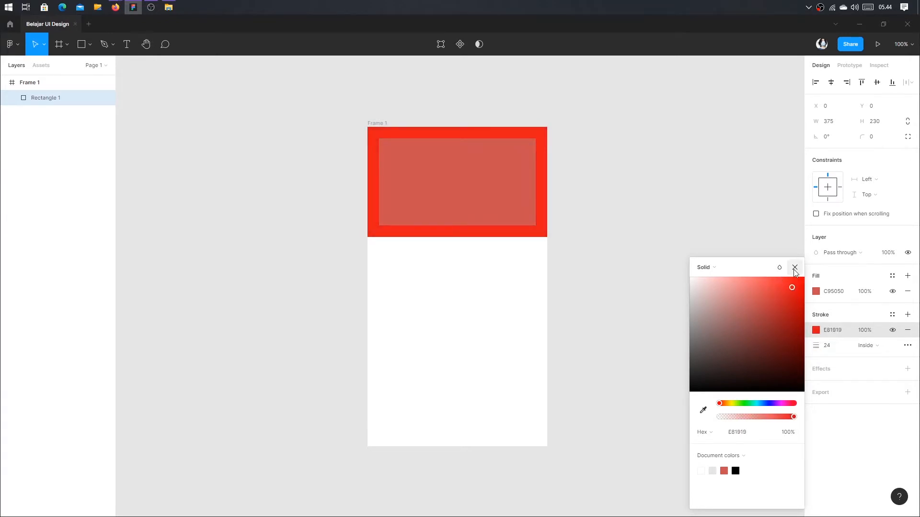
left_click(794, 267)
Add a drop shadow effect, try inner shadow, then remove the effect
left_click(823, 372)
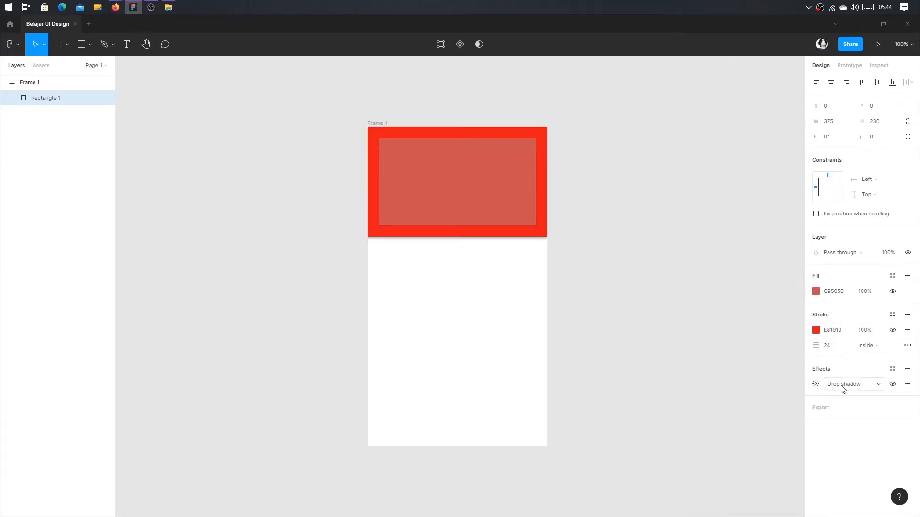
left_click(842, 385)
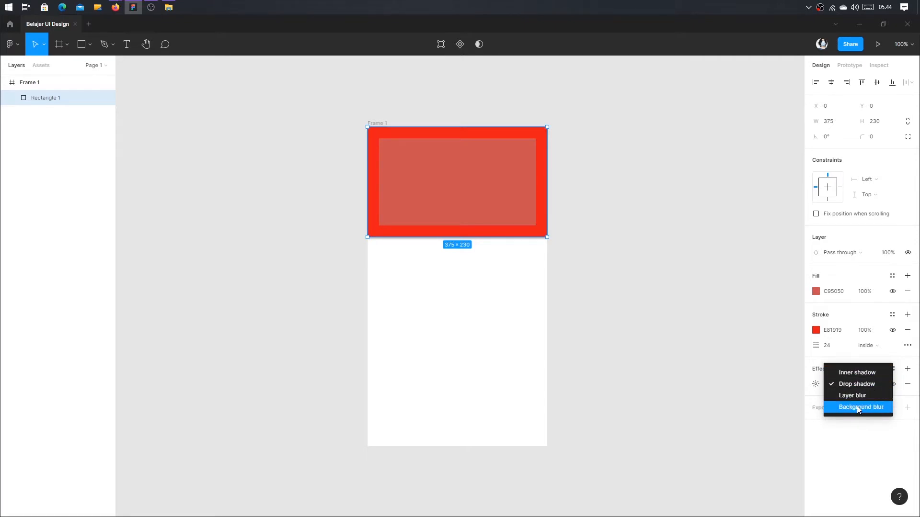
left_click(858, 377)
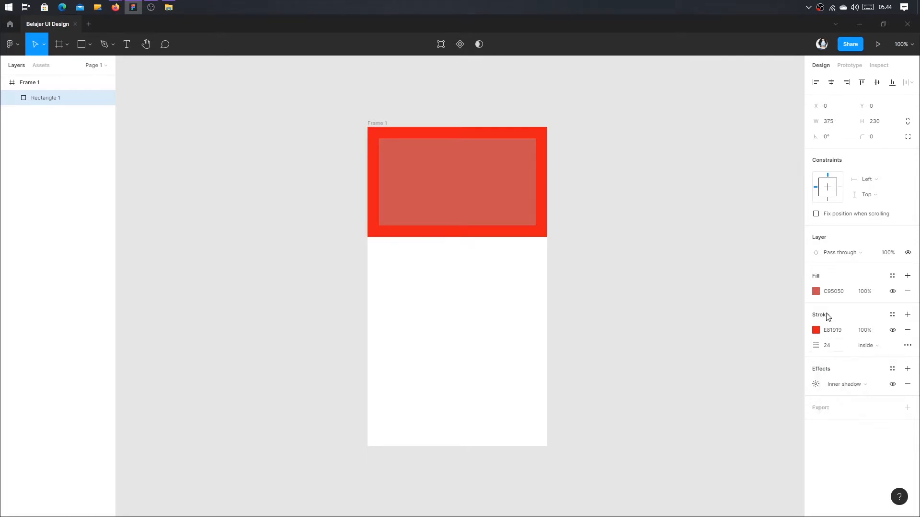
left_click(834, 386)
left_click(834, 389)
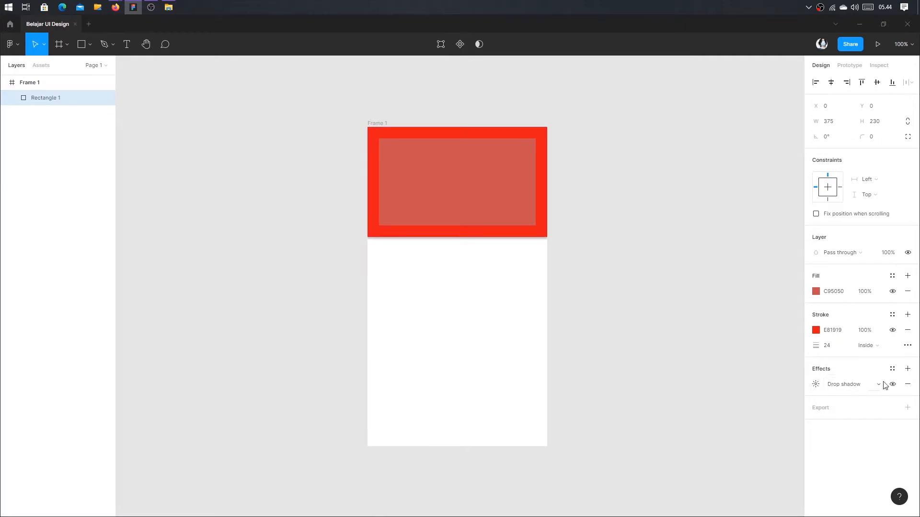
left_click(907, 384)
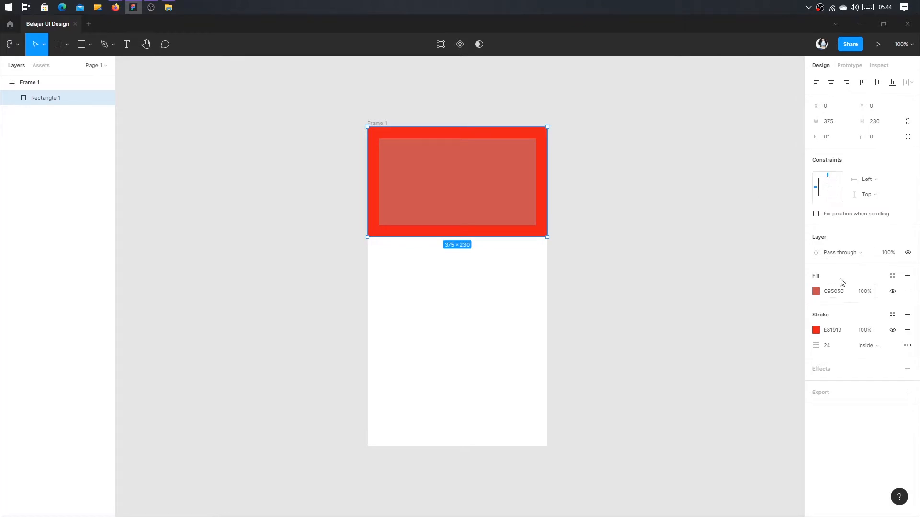
Delete the rectangle's stroke, then add and remove an export setting
left_click(907, 330)
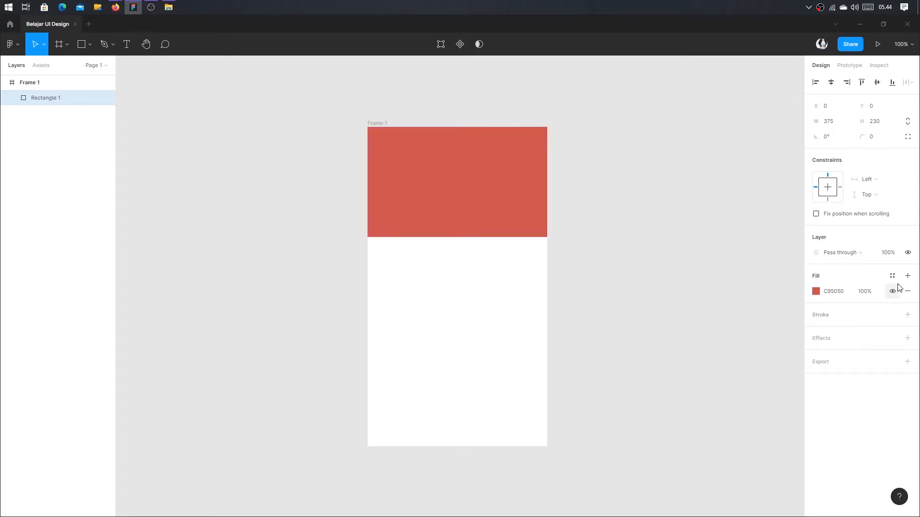
left_click(908, 362)
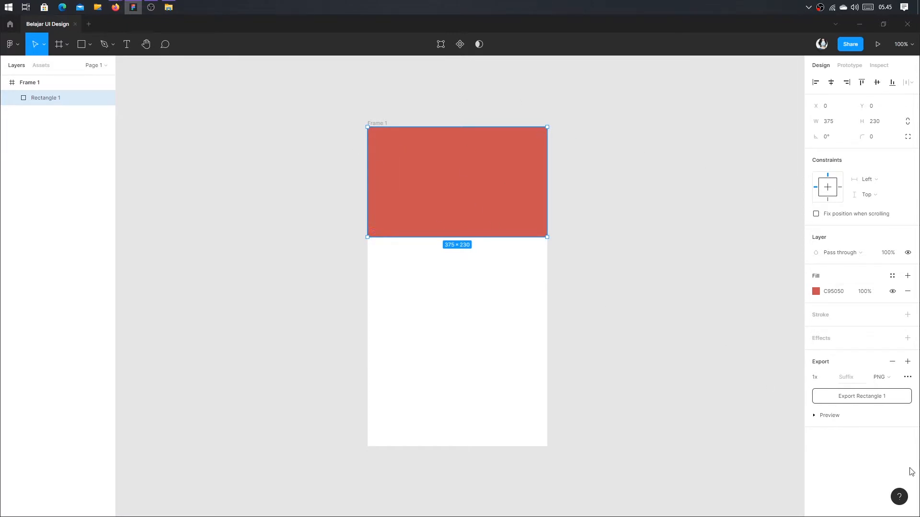
left_click(892, 361)
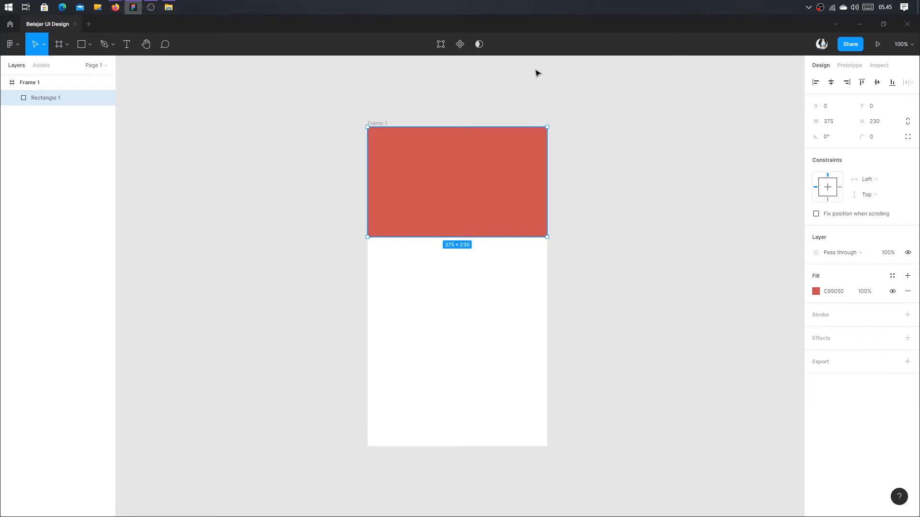
Experiment with blue shades for the header fill in the colour picker
left_click(816, 292)
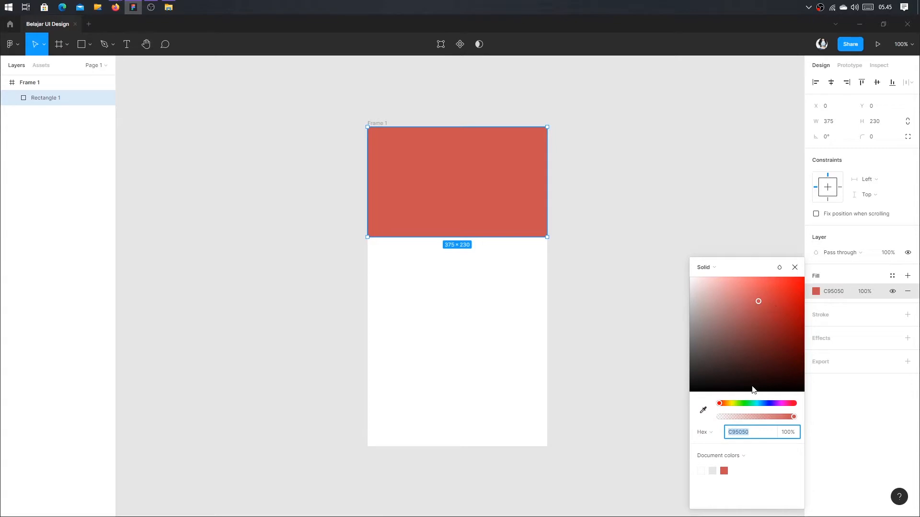
left_click(768, 404)
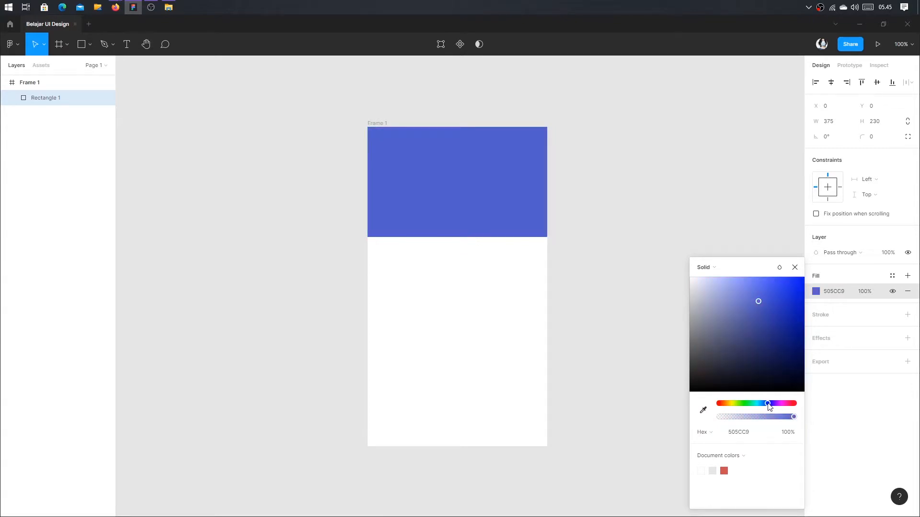
left_click_drag(759, 327, 791, 281)
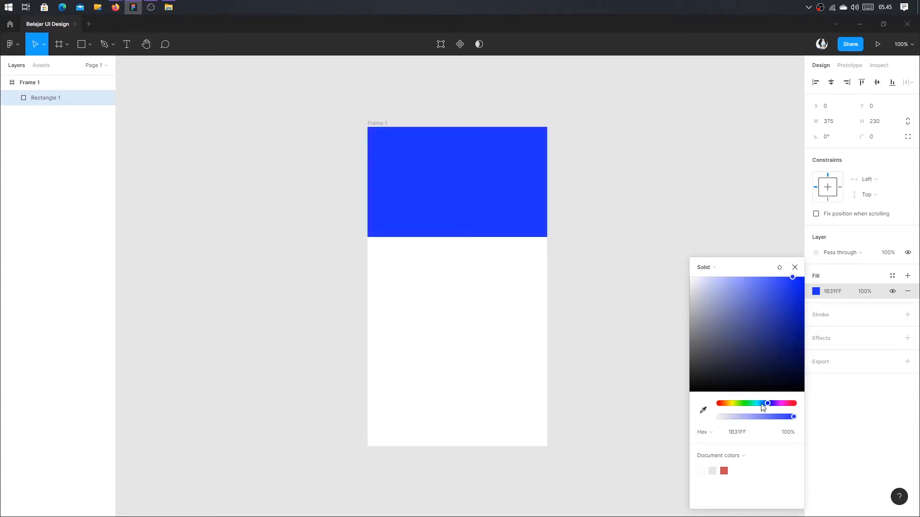
left_click_drag(767, 404, 746, 407)
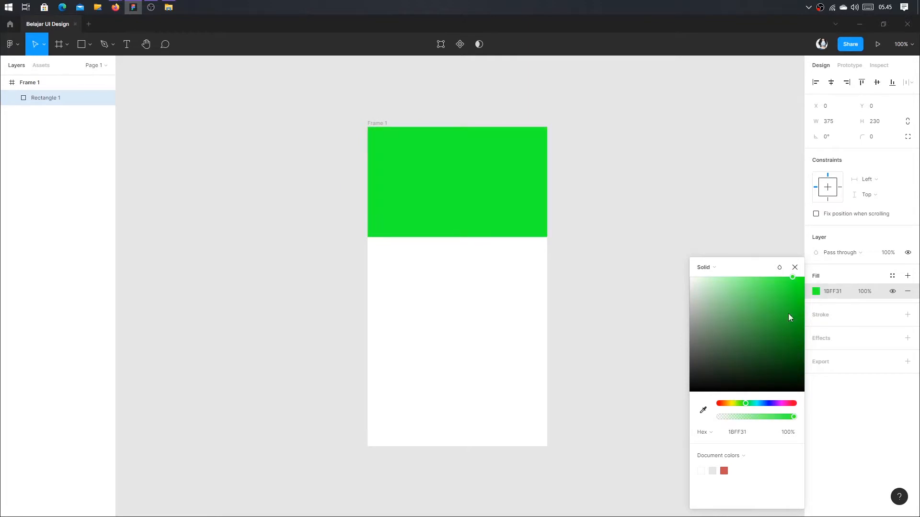
left_click_drag(789, 317, 795, 277)
left_click(762, 403)
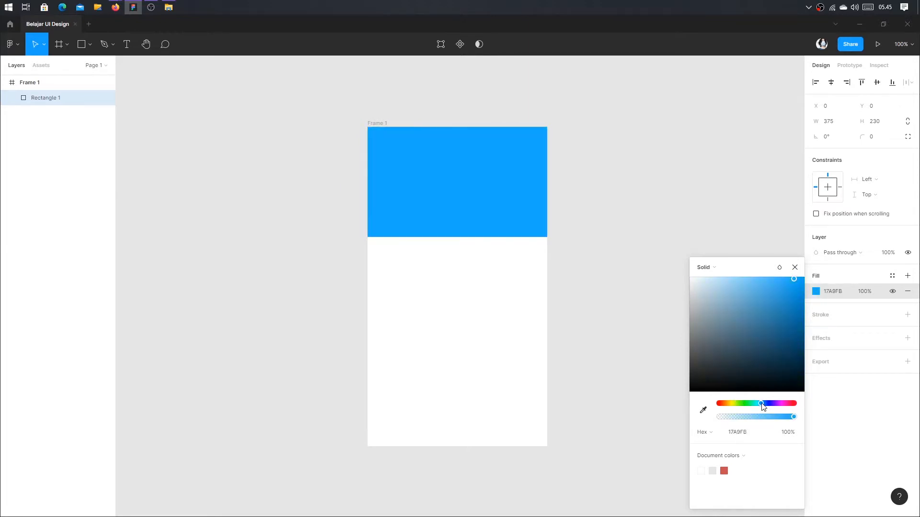
left_click_drag(763, 406, 768, 406)
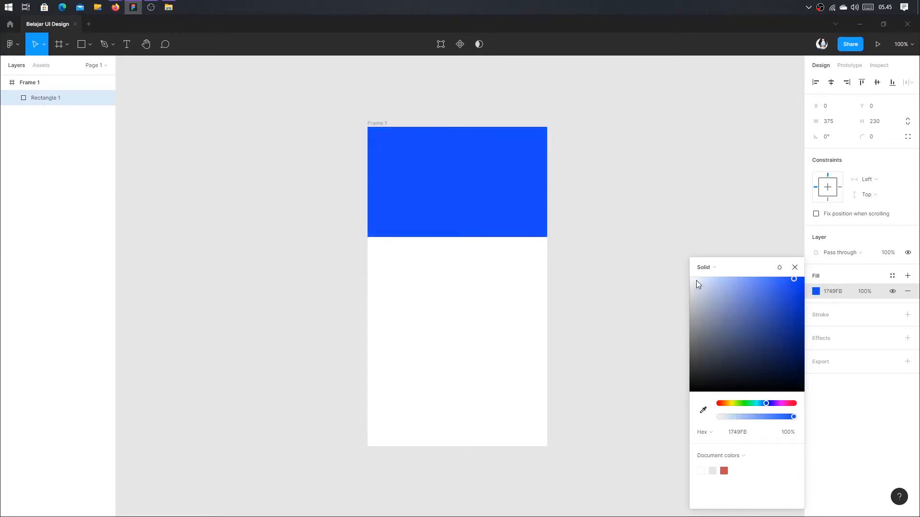
Try an image fill on the header, then return to a solid violet-blue 462CE4
left_click(704, 267)
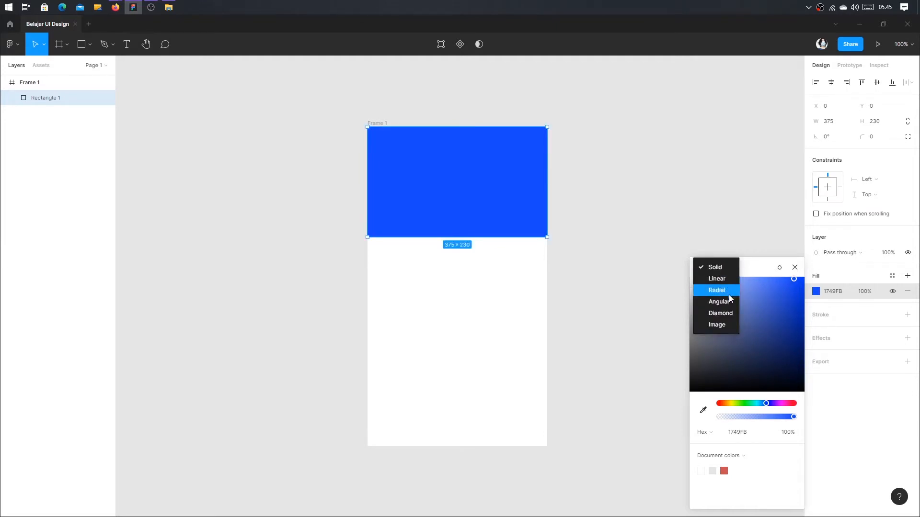
left_click(713, 321)
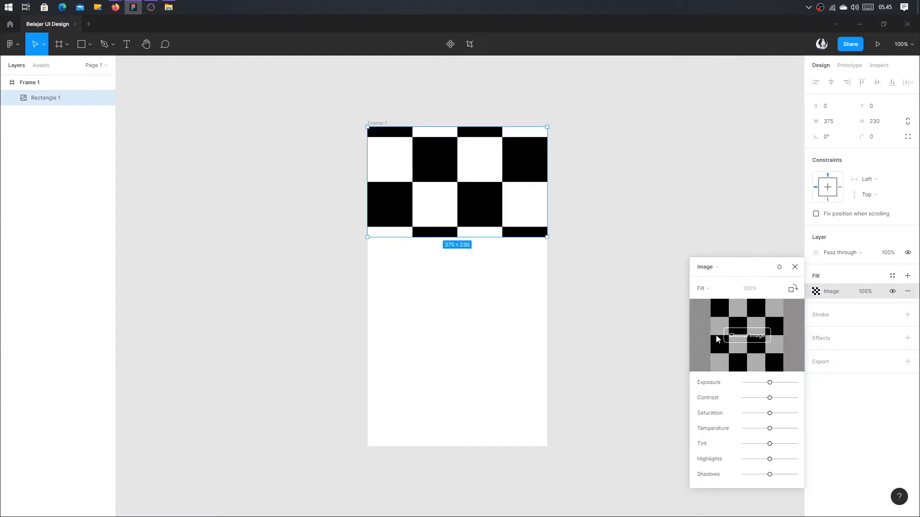
left_click(713, 266)
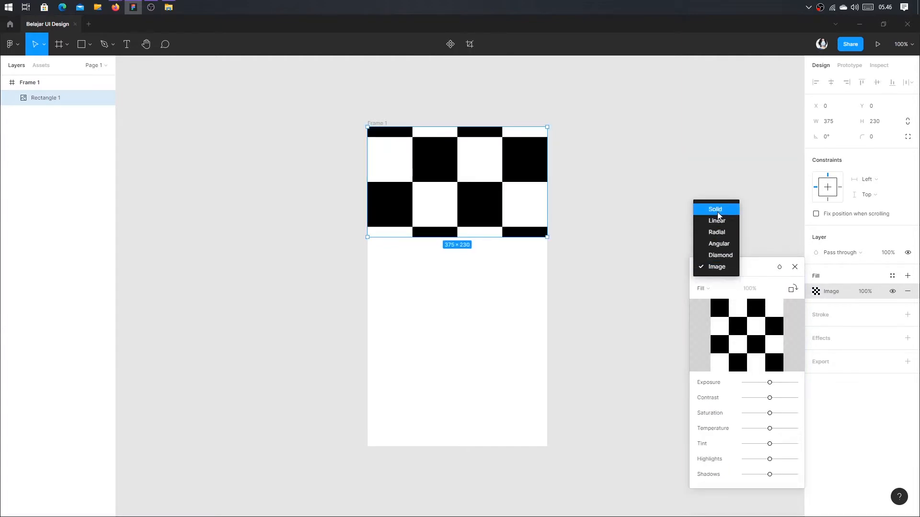
left_click(715, 209)
left_click(776, 292)
left_click_drag(776, 294, 799, 286)
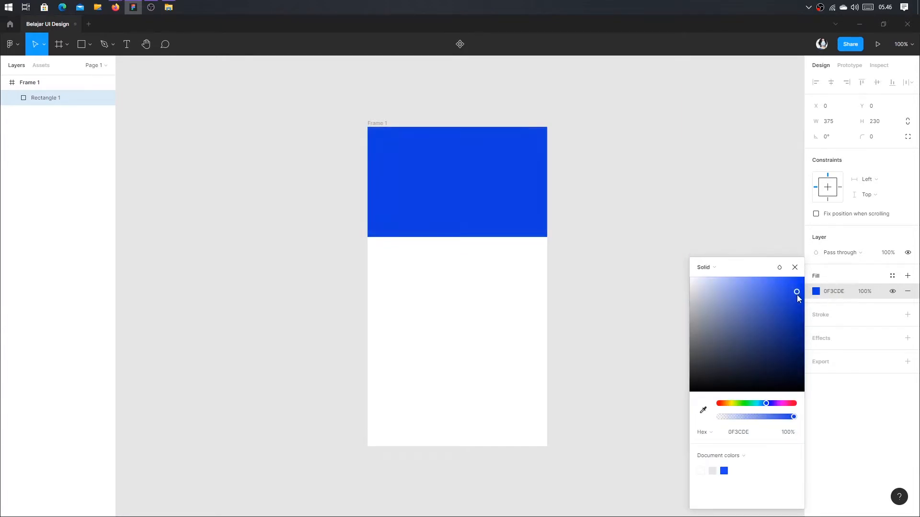
left_click(769, 405)
left_click_drag(769, 405, 768, 408)
mouse_move(782, 283)
left_mouse_down()
mouse_move(797, 281)
mouse_move(777, 289)
left_mouse_up()
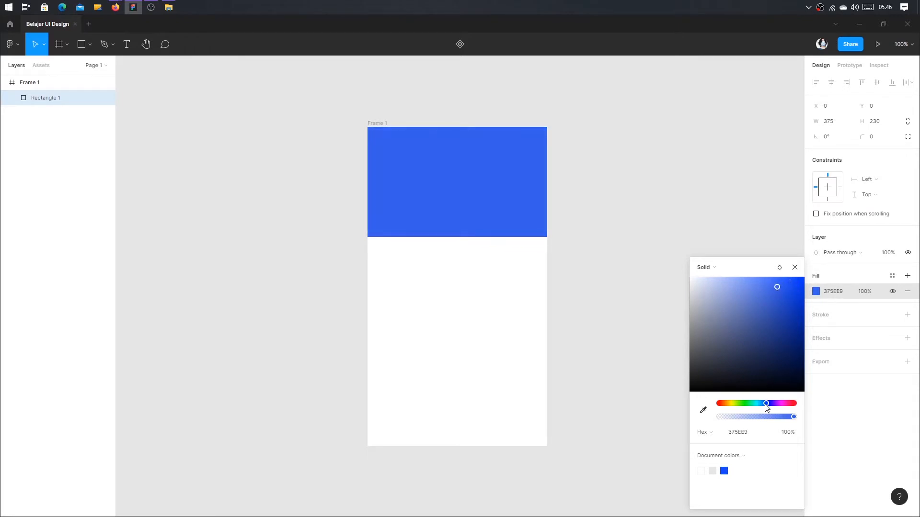
left_click_drag(767, 407, 771, 406)
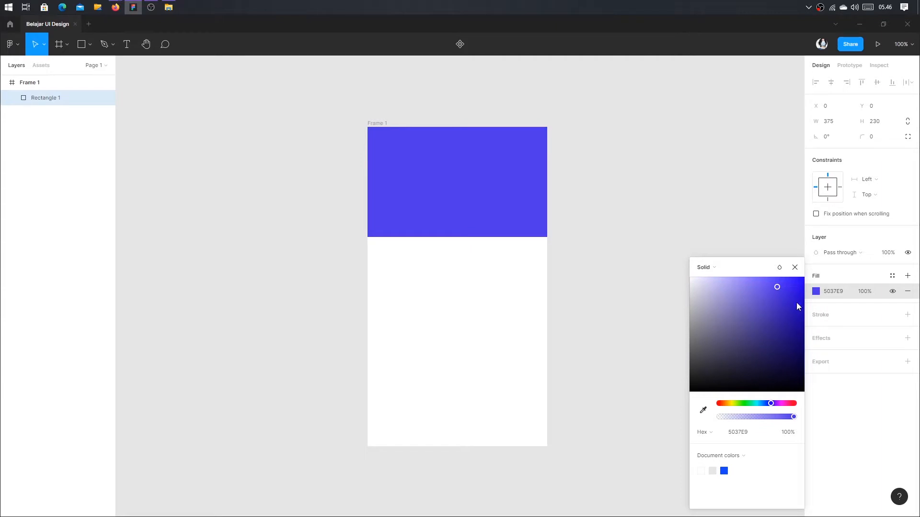
left_click(782, 289)
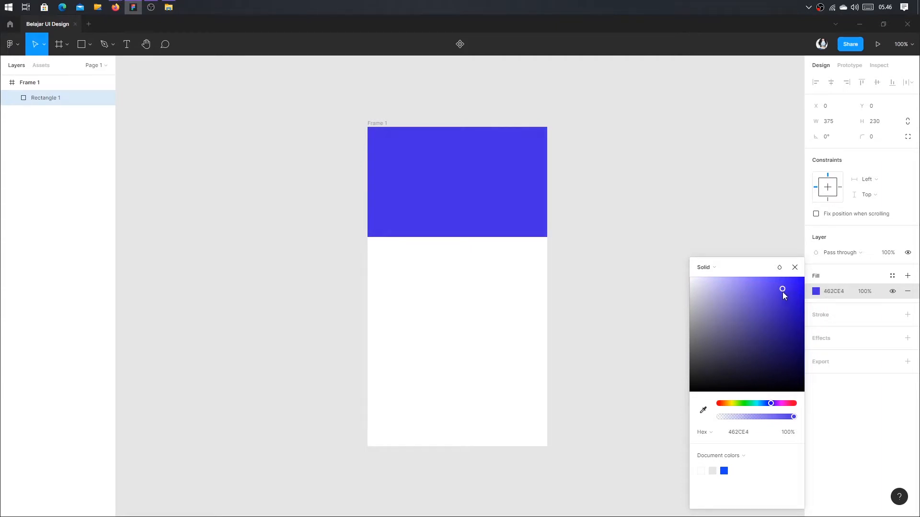
left_click(794, 269)
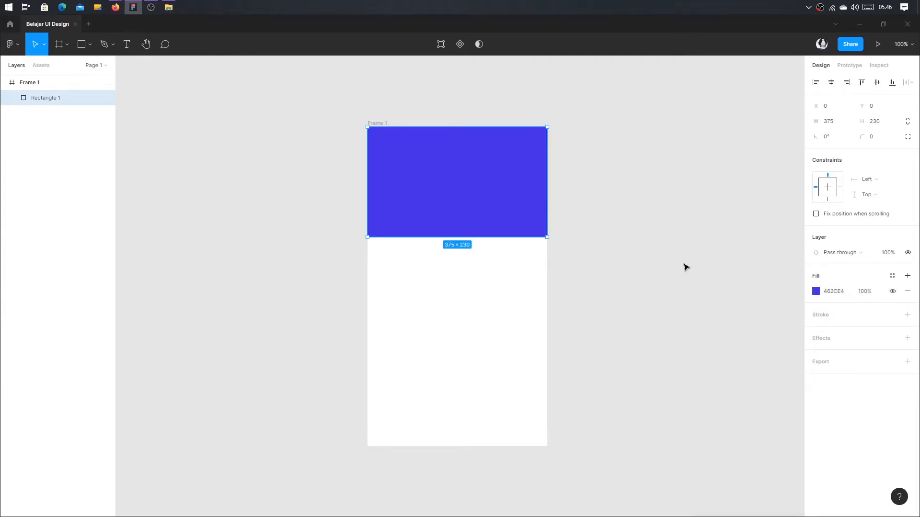
Recentre the phone frame in view and check the blue header selection
left_click(683, 267)
left_click_drag(664, 269, 675, 254)
scroll(565, 267, "up", 1)
left_click_drag(565, 280, 579, 238)
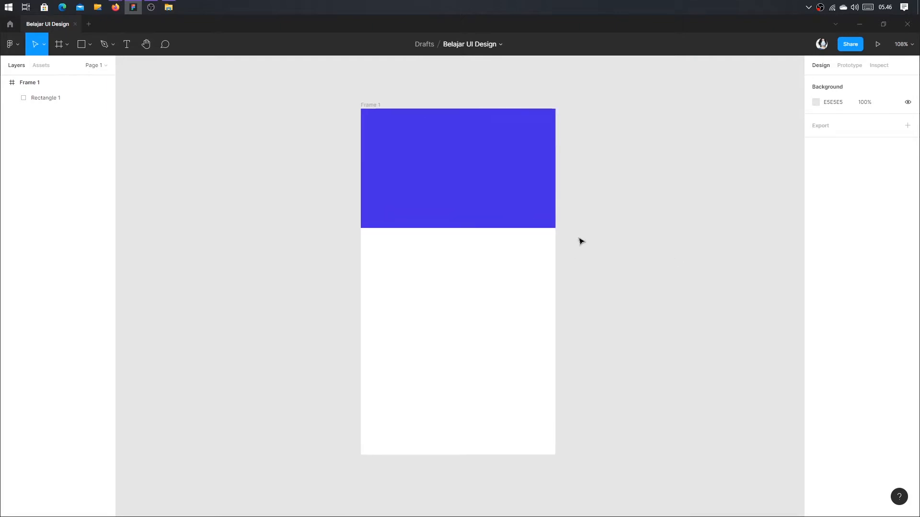
left_click(478, 175)
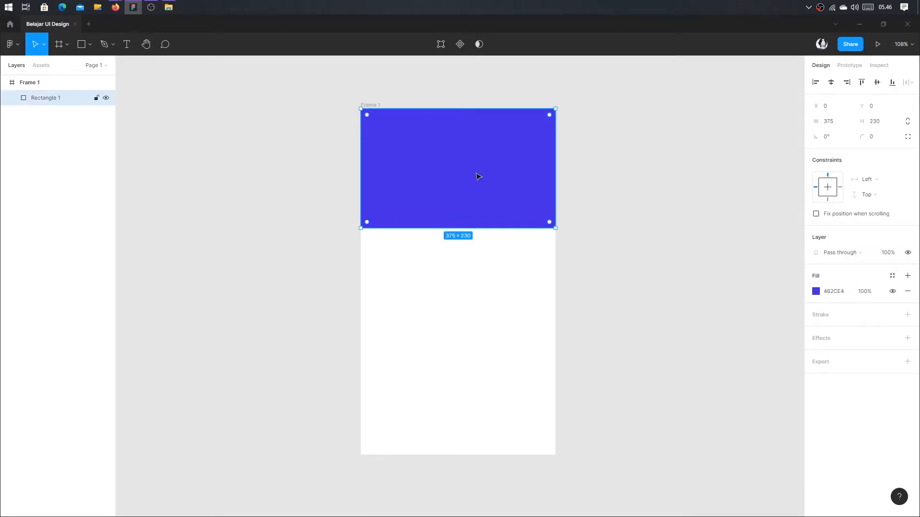
left_click(575, 228)
left_click(442, 164)
left_click(596, 203)
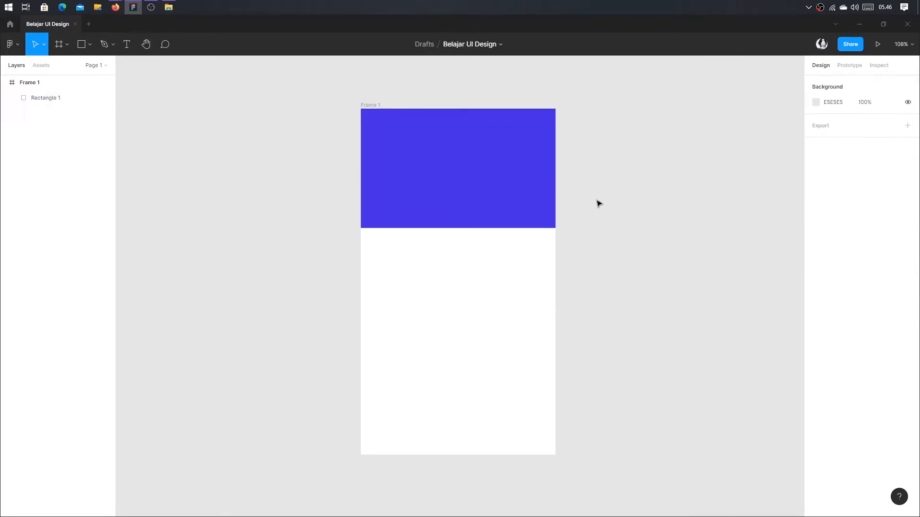
left_click(128, 45)
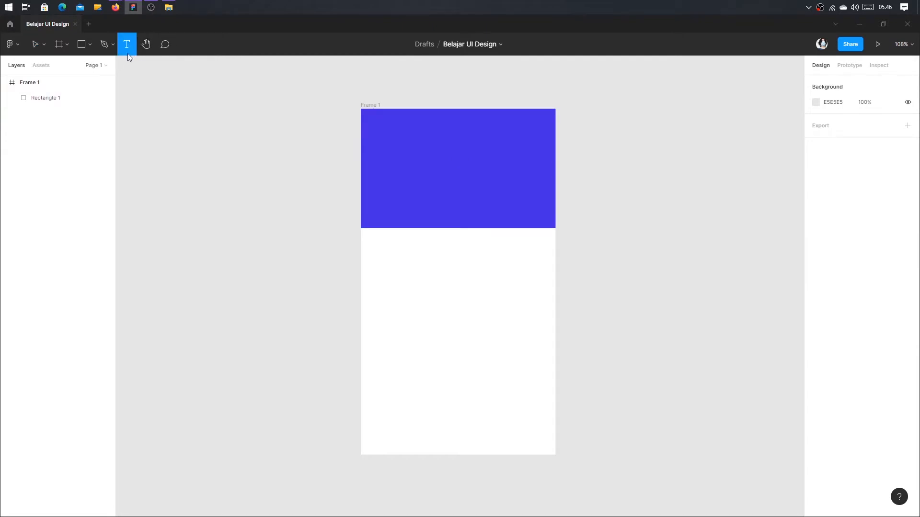
Add 'Selamat datang,' text in the header and colour it white FFFFFF
left_click(400, 153)
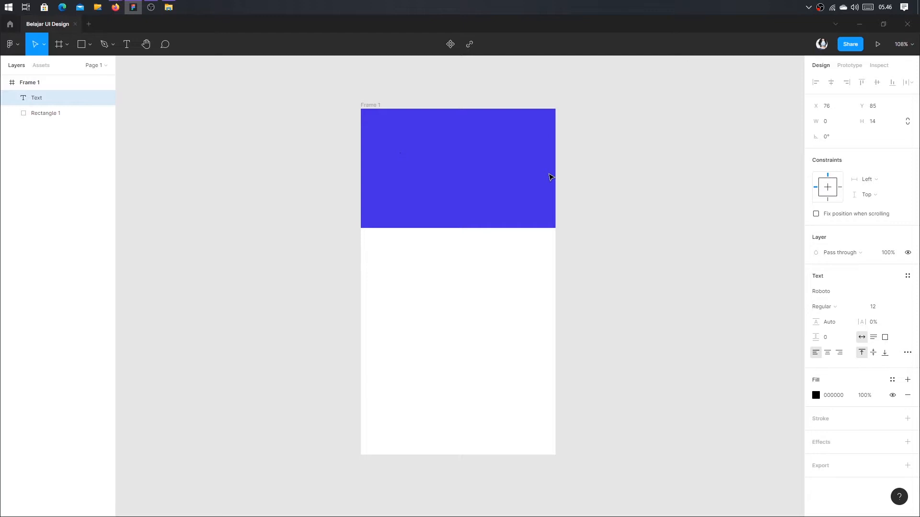
type("Welcome")
key("ctrl+BackSpace")
type("Selamat datang,")
key("Escape")
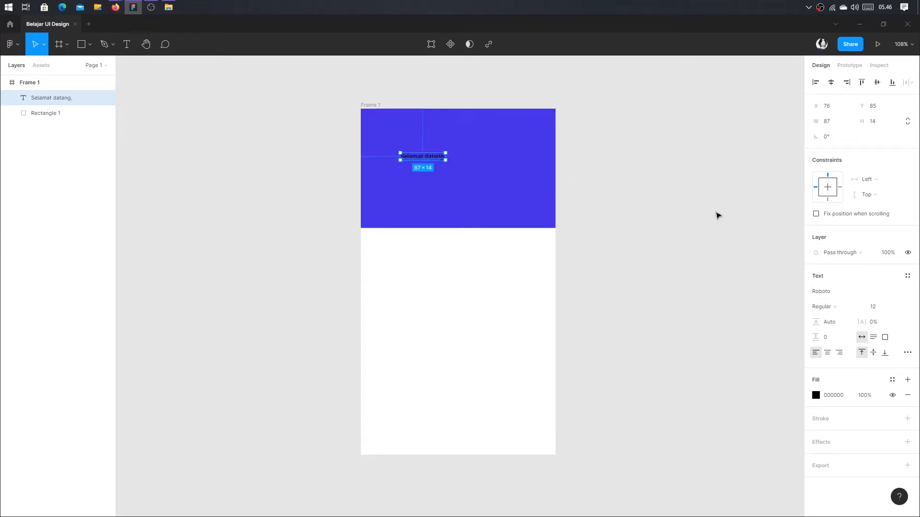
left_click(842, 396)
type("ffffff")
key("Tab")
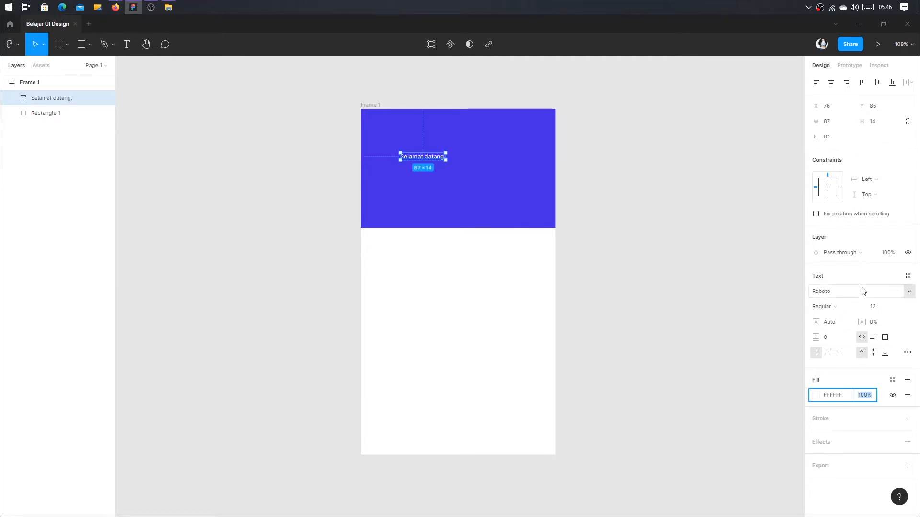
Browse the font family list for the greeting text
left_click(912, 294)
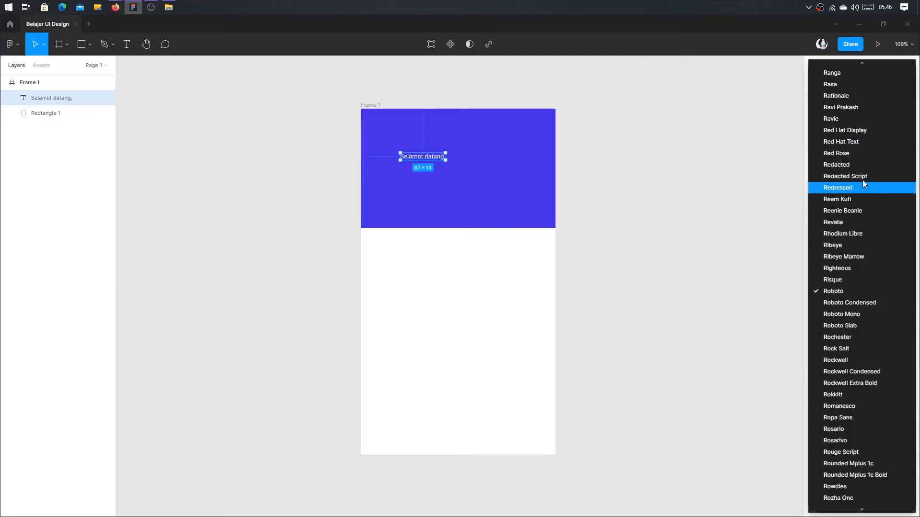
scroll(861, 189, "down", 8)
scroll(879, 314, "down", 15)
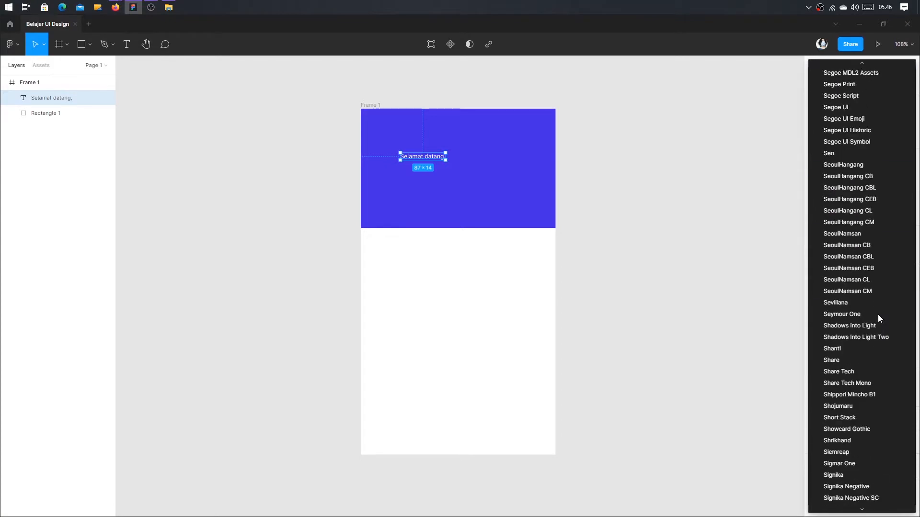
scroll(874, 314, "up", 9)
scroll(873, 314, "up", 20)
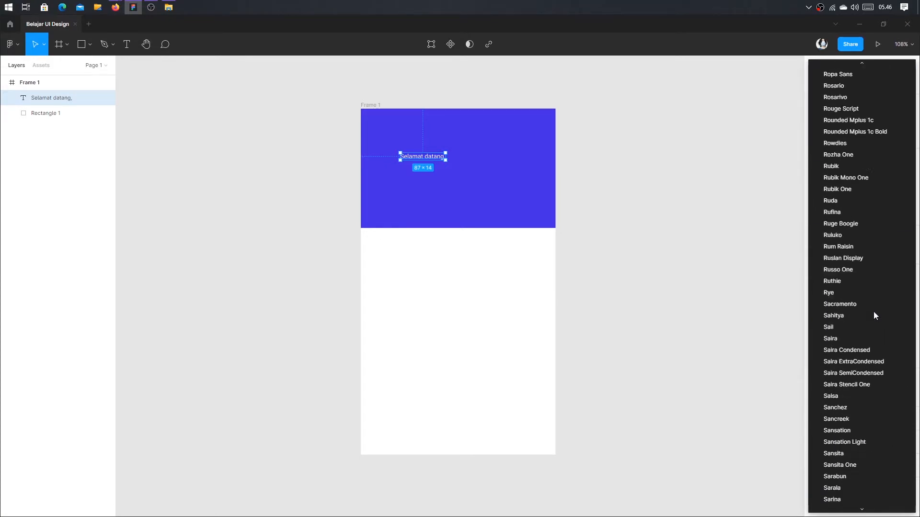
scroll(865, 186, "up", 20)
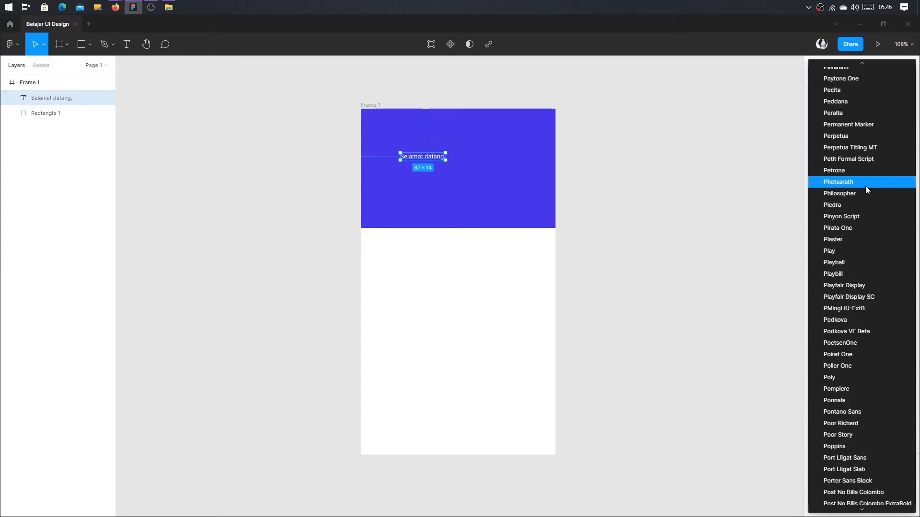
scroll(865, 186, "up", 20)
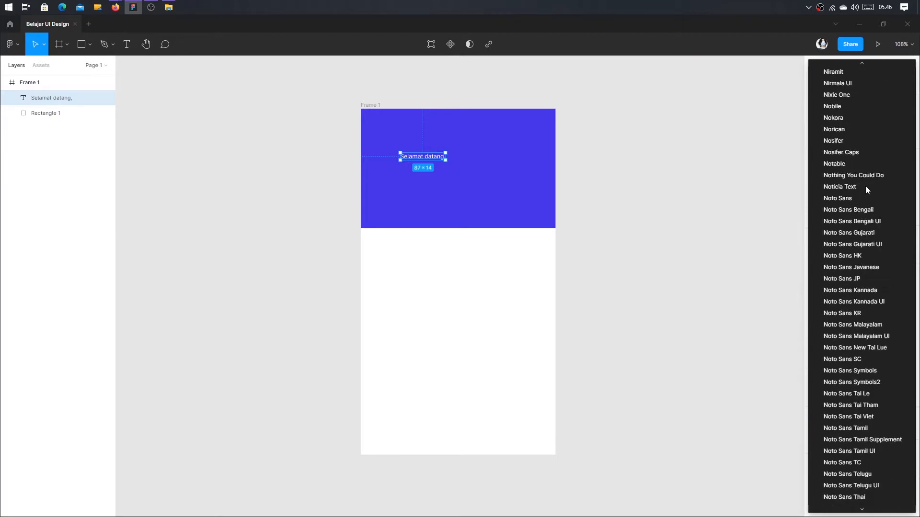
scroll(855, 177, "up", 20)
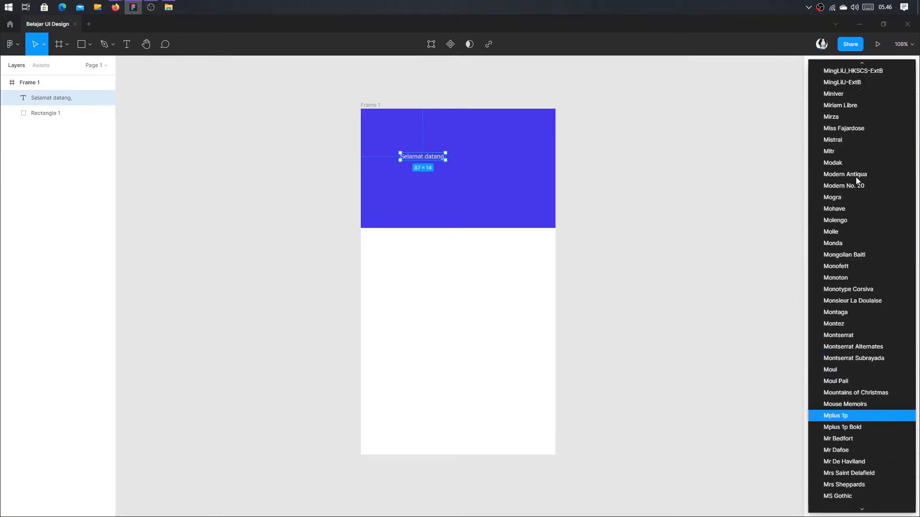
scroll(855, 182, "up", 20)
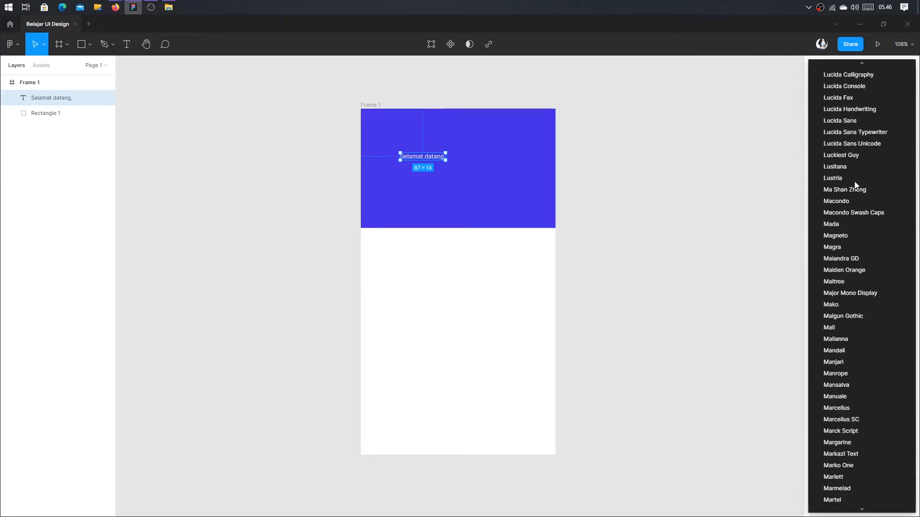
scroll(855, 181, "up", 10)
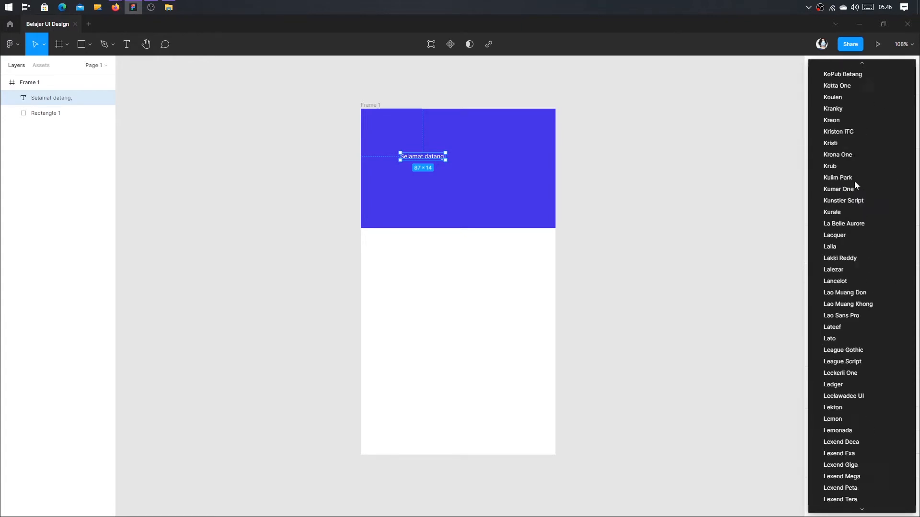
key("Escape")
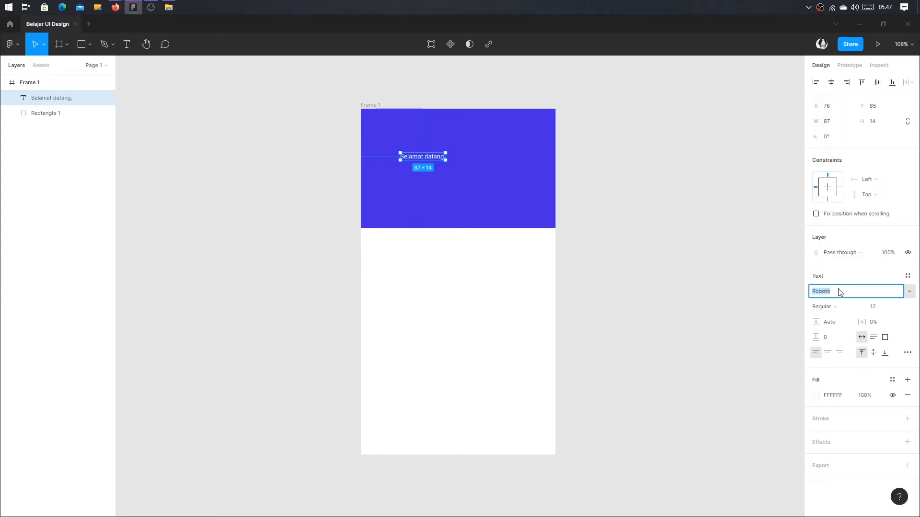
key("Return")
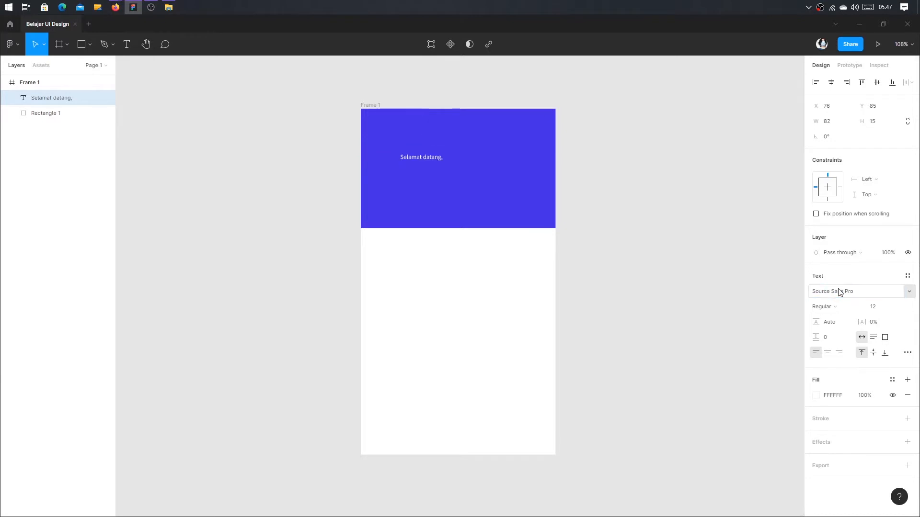
Try Lateef, Lato and Raleway on the greeting, settling on Source Sans Pro
left_click(877, 293)
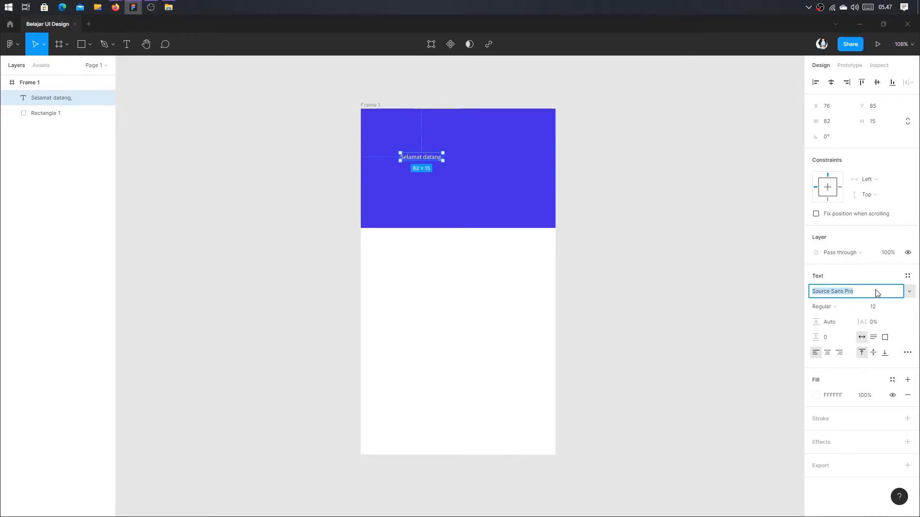
type("Lateef")
key("Return")
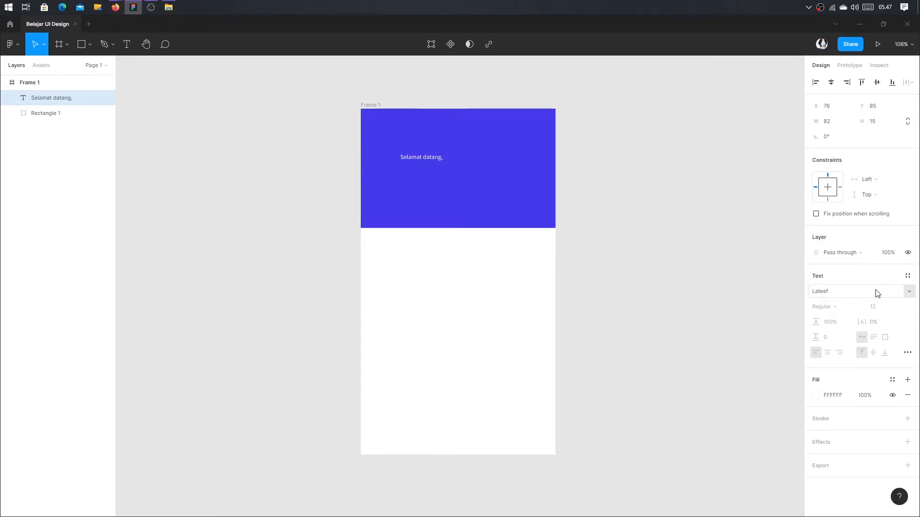
left_click(877, 294)
type("Lato")
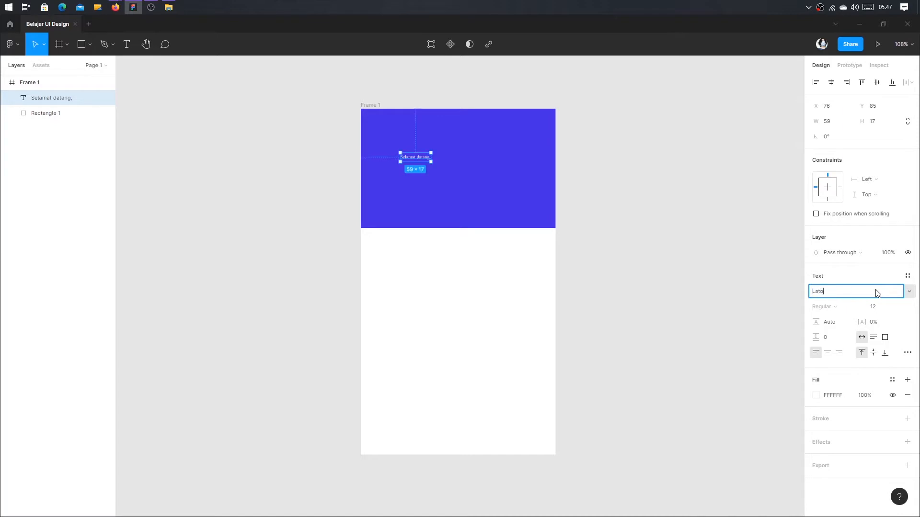
key("Return")
left_click(877, 293)
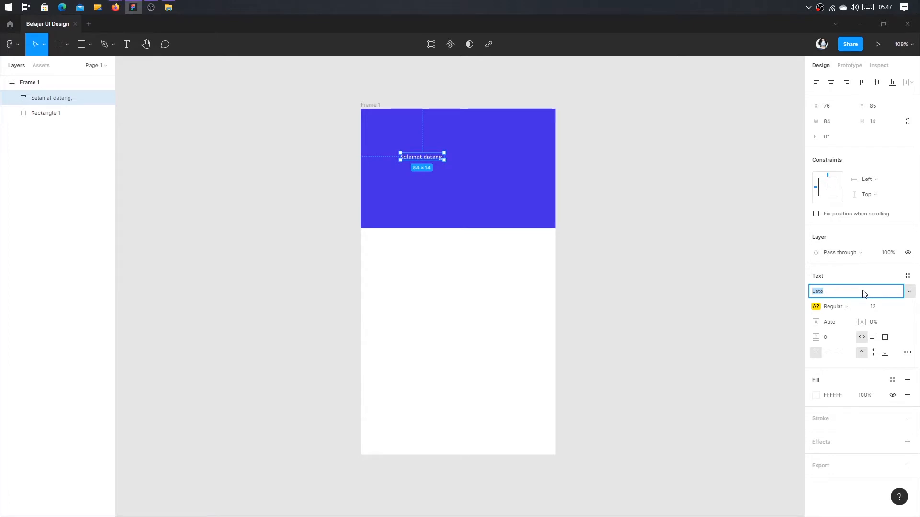
type("Raleway")
key("Return")
left_click(864, 293)
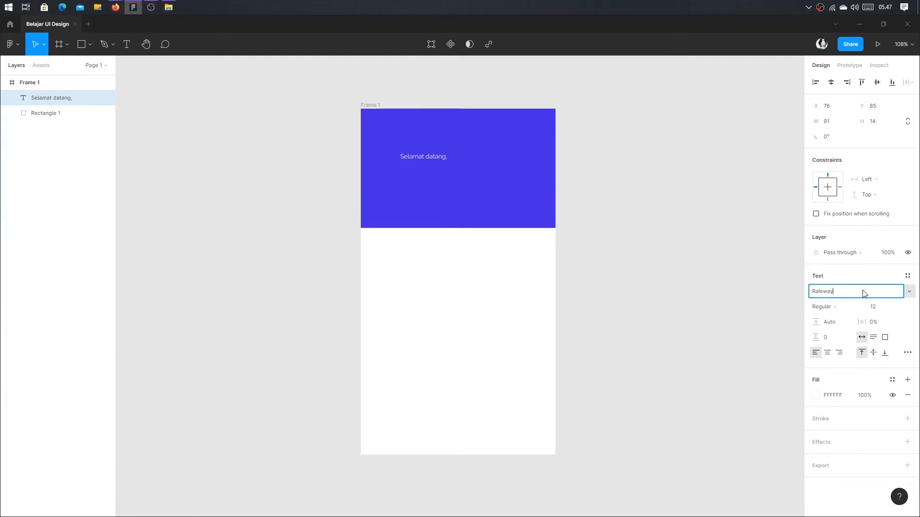
type("Source Sans Pro")
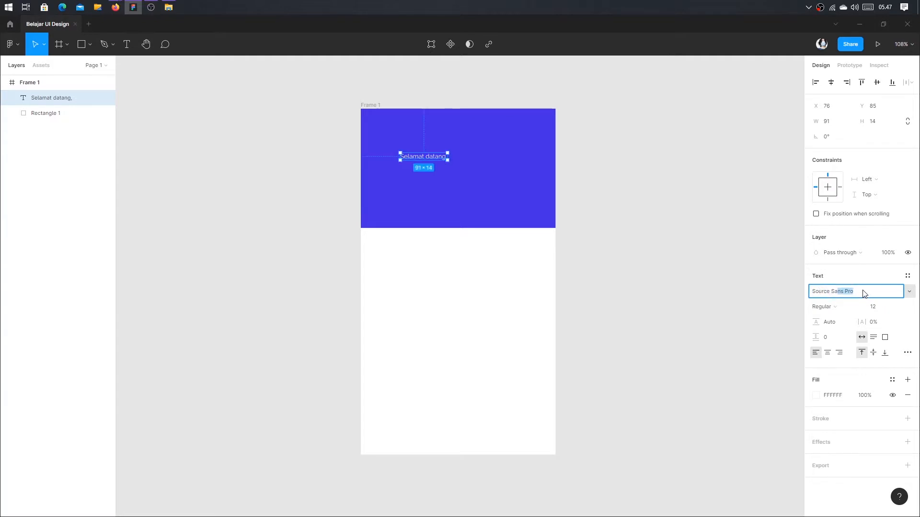
key("Return")
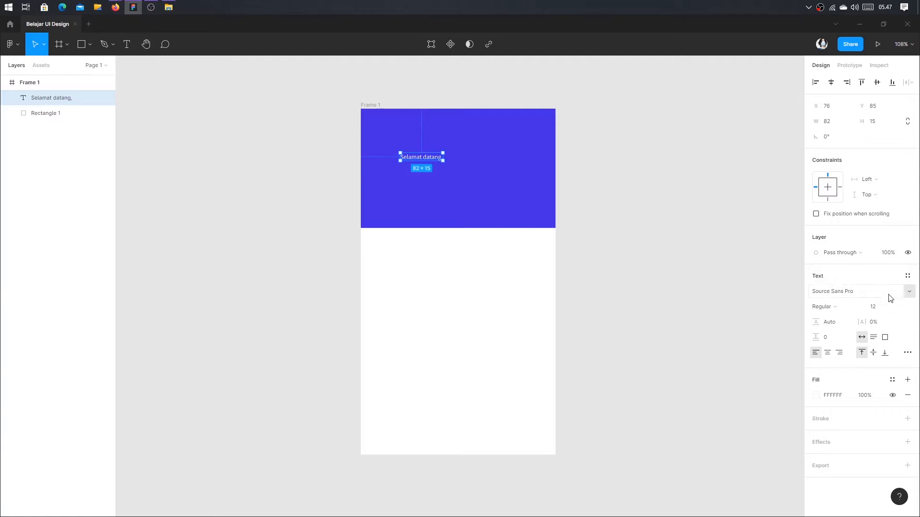
Set the greeting's font size to 16 after trying 14 and 18
left_click(897, 302)
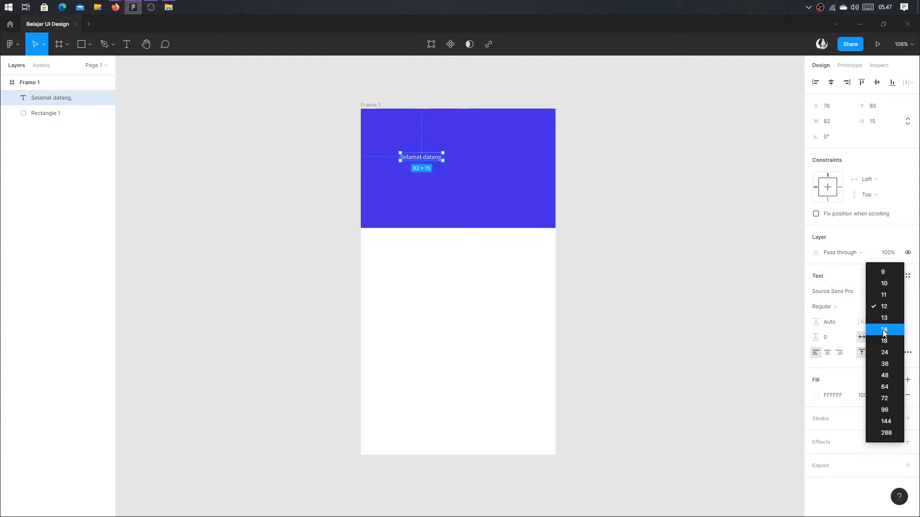
left_click(884, 329)
left_click(898, 309)
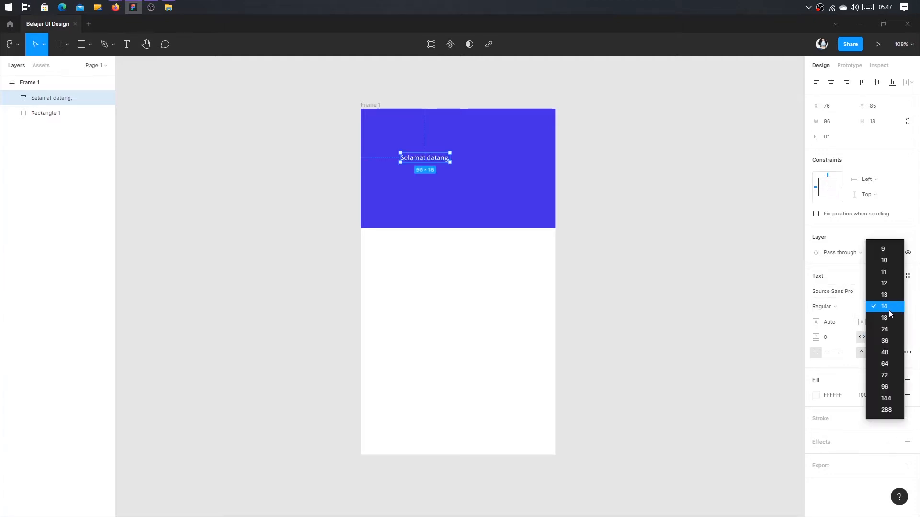
left_click(885, 318)
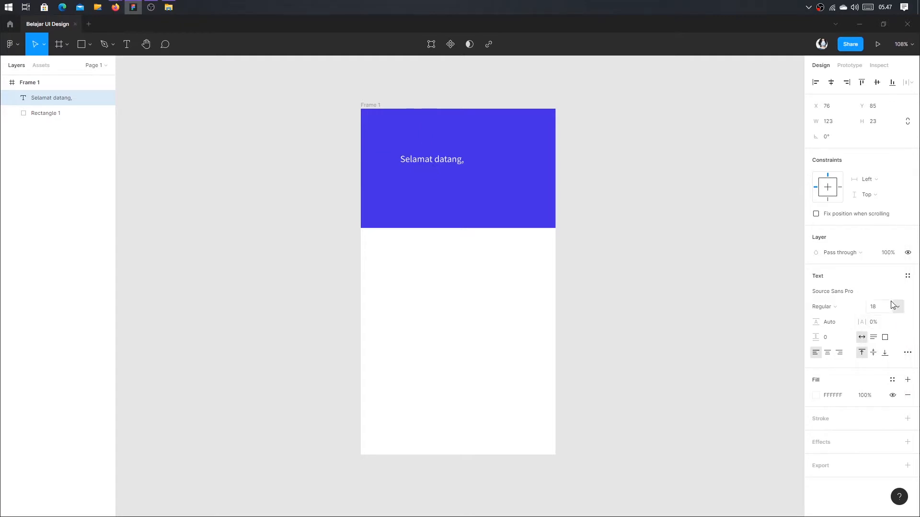
left_click(897, 309)
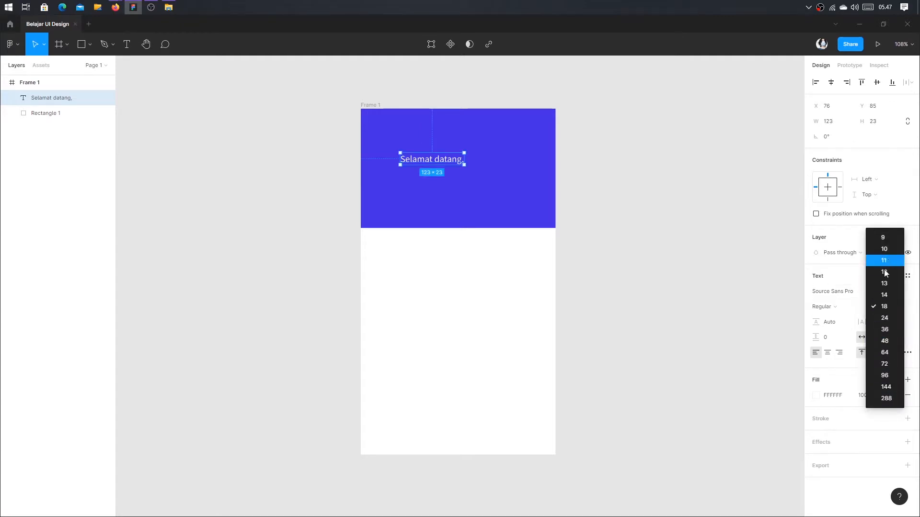
left_click(895, 301)
left_click(876, 309)
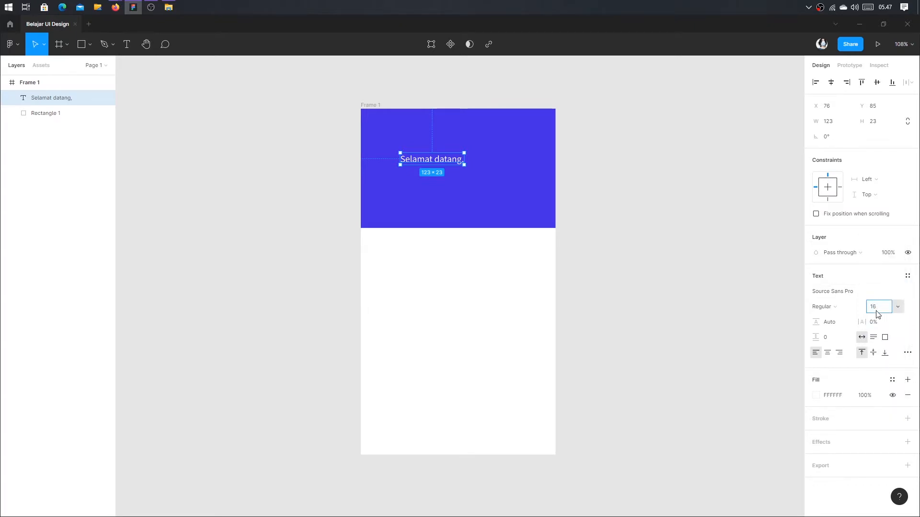
key("Return")
Try Black and Regular weights on the greeting, then settle on Semibold
left_click(824, 306)
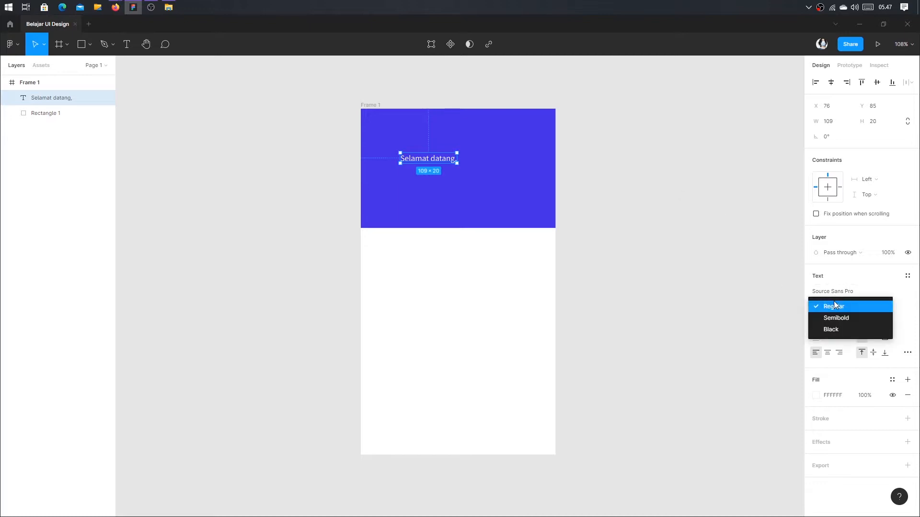
left_click(843, 318)
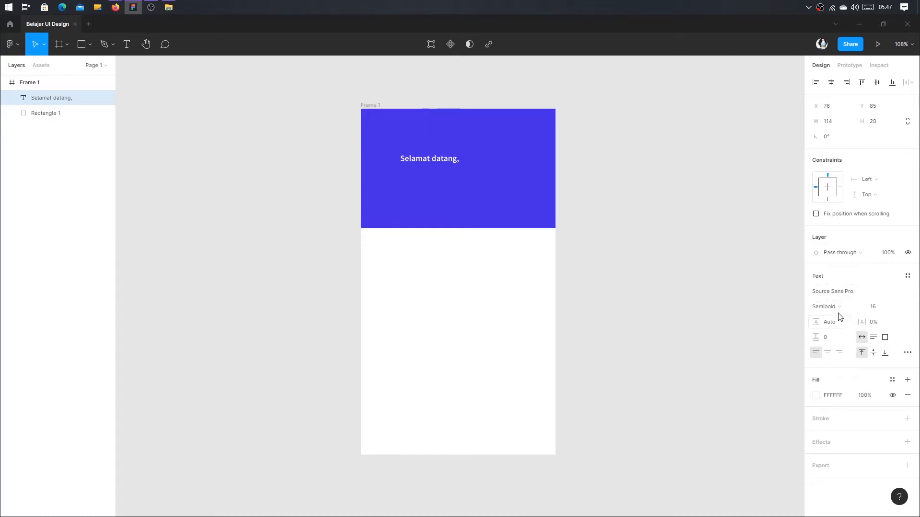
left_click(834, 309)
left_click(833, 317)
left_click(832, 307)
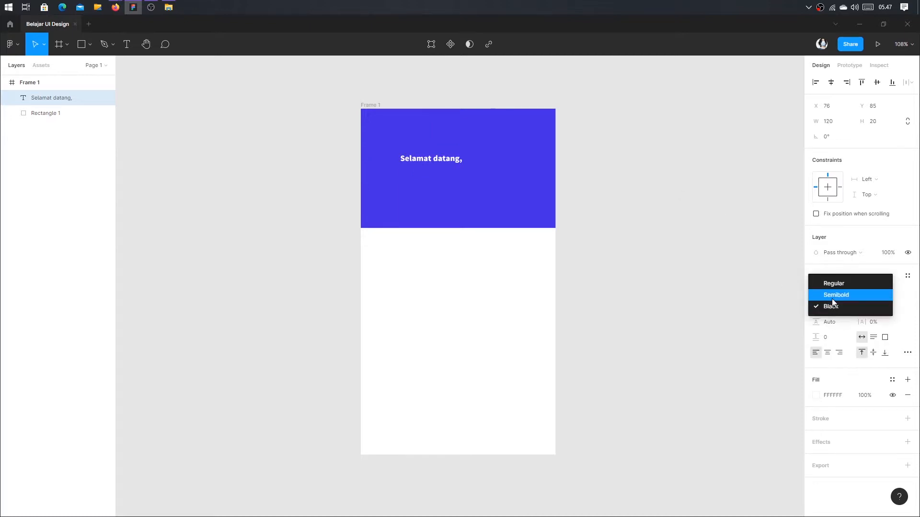
left_click(832, 298)
left_click(832, 306)
left_click(835, 295)
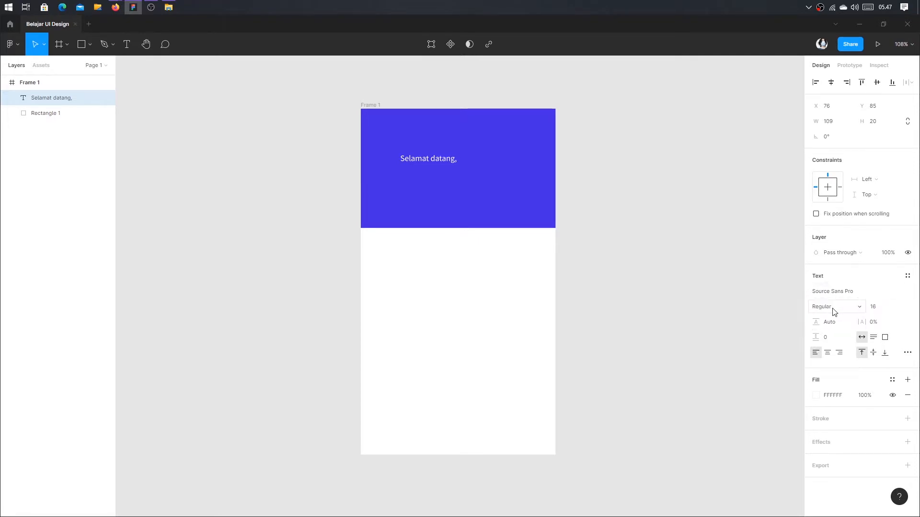
left_click(831, 308)
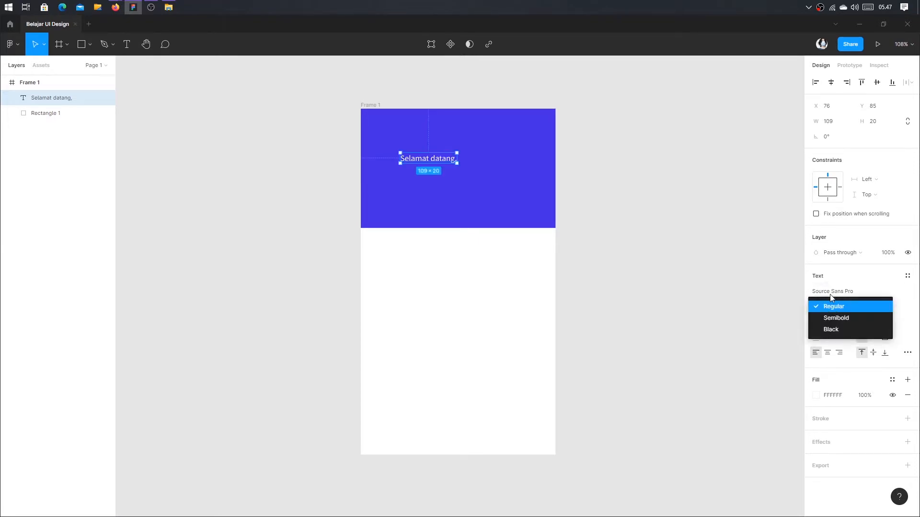
left_click(832, 285)
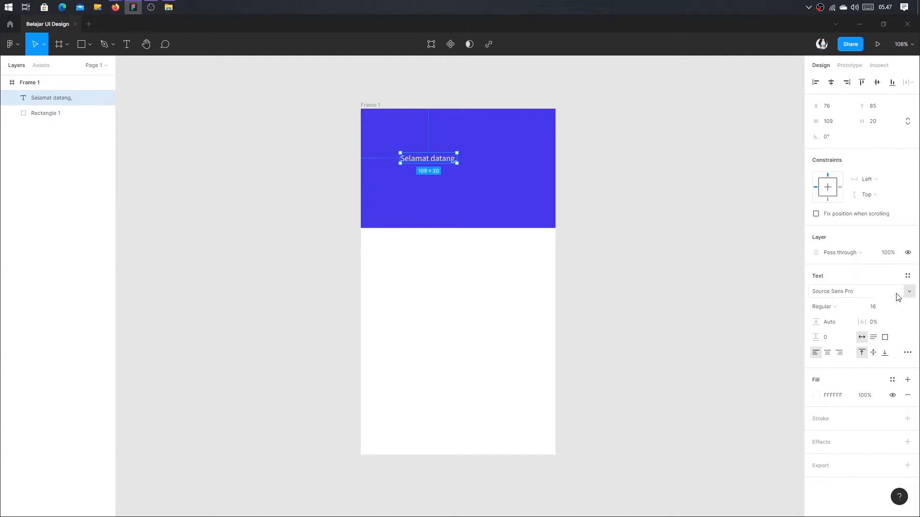
left_click(846, 307)
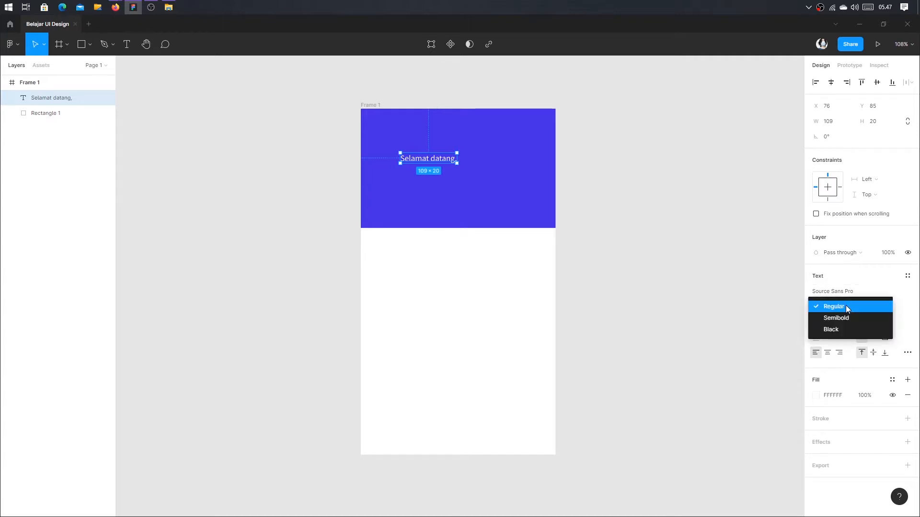
left_click(851, 277)
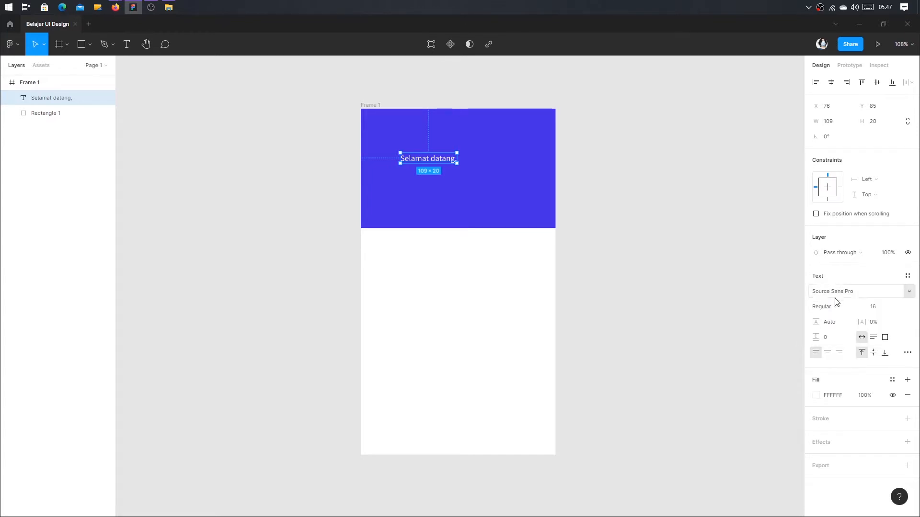
left_click(836, 310)
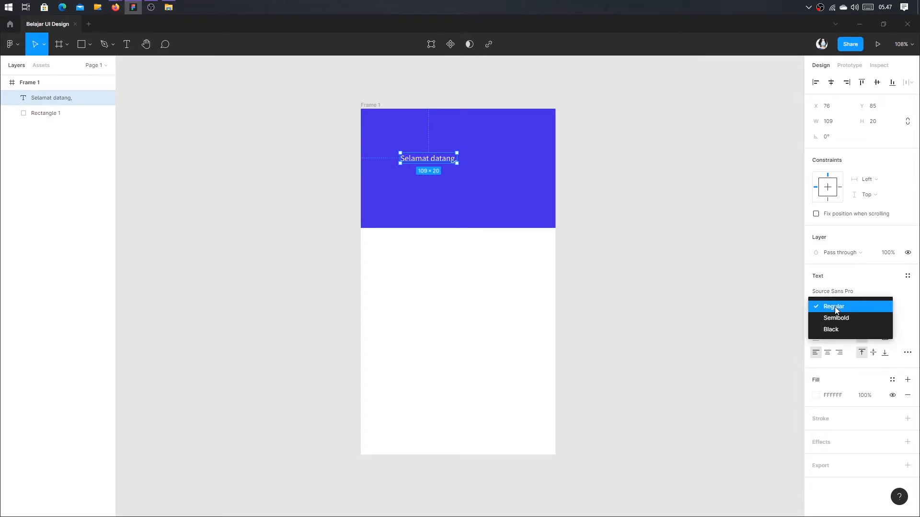
left_click(835, 307)
left_click(834, 307)
left_click(836, 318)
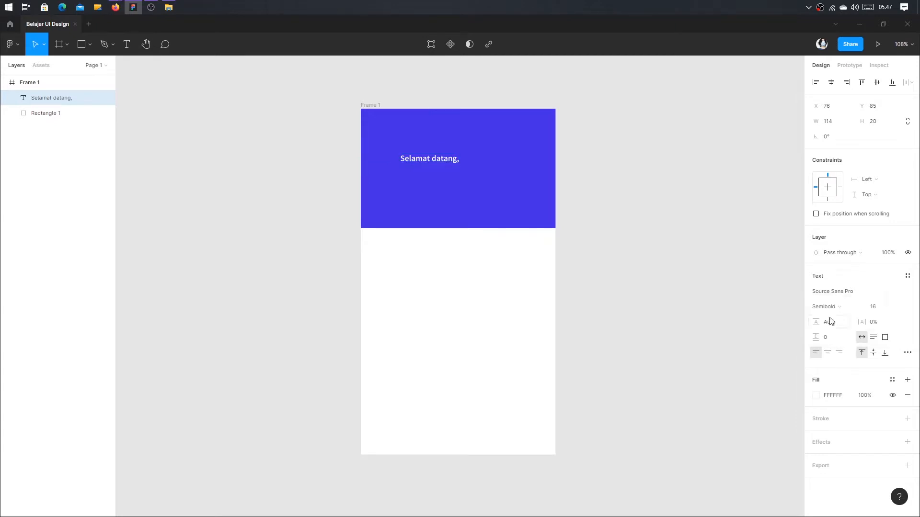
scroll(418, 144, "up", 3)
Move the greeting up-left and add a text line with the user's full name below it
left_click_drag(443, 166, 421, 156)
double_click(371, 161)
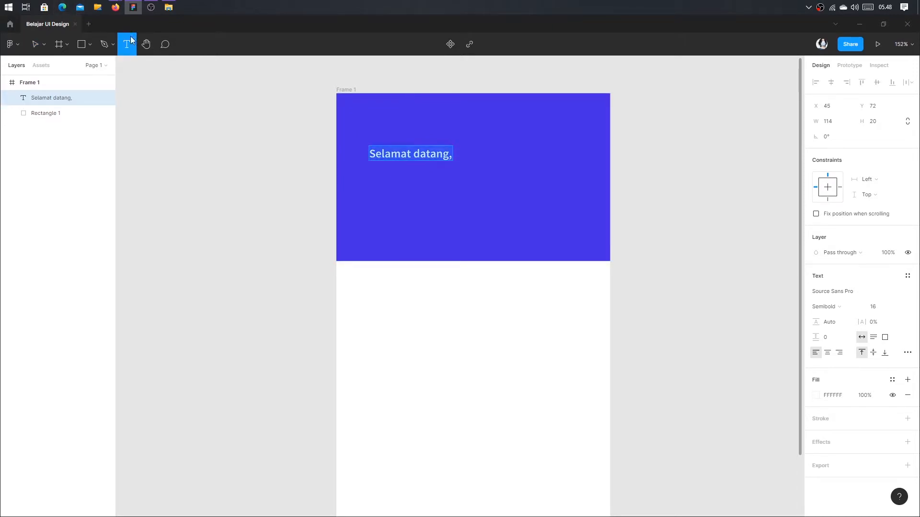
left_click(374, 177)
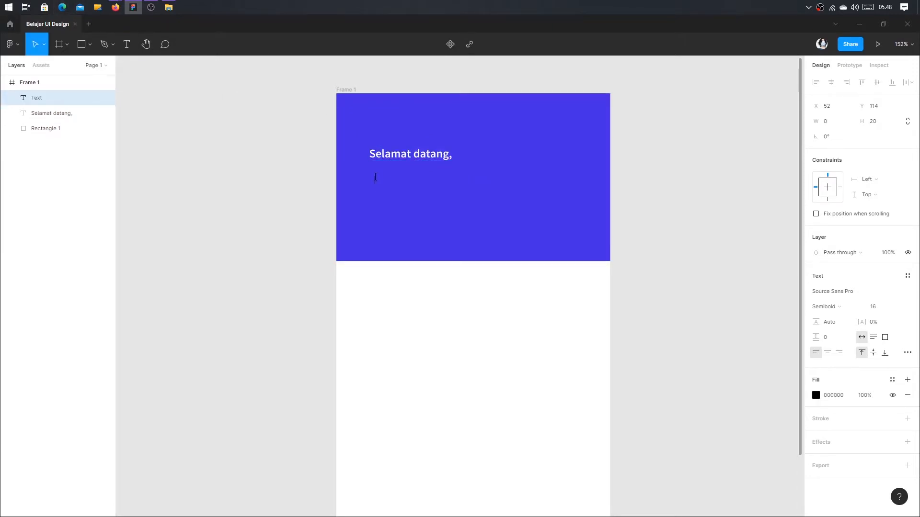
type("Muhamad N")
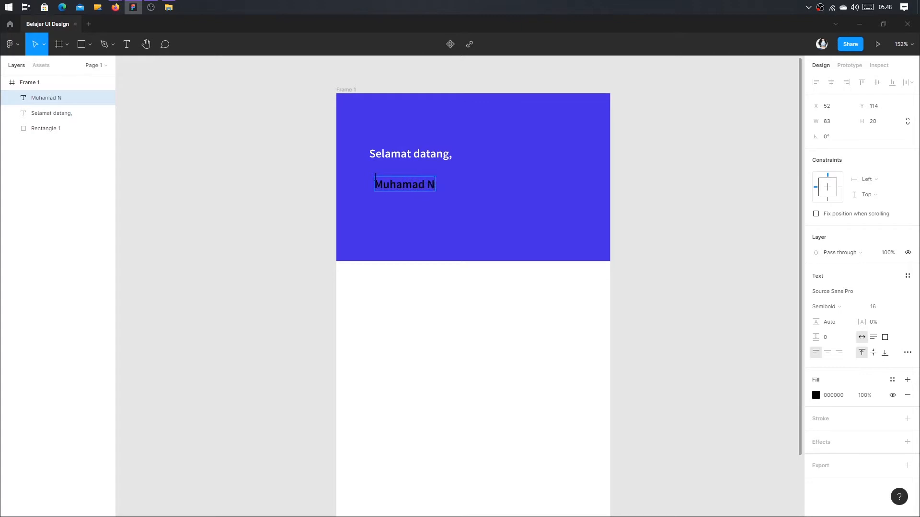
type("auval Azhar")
key("Escape")
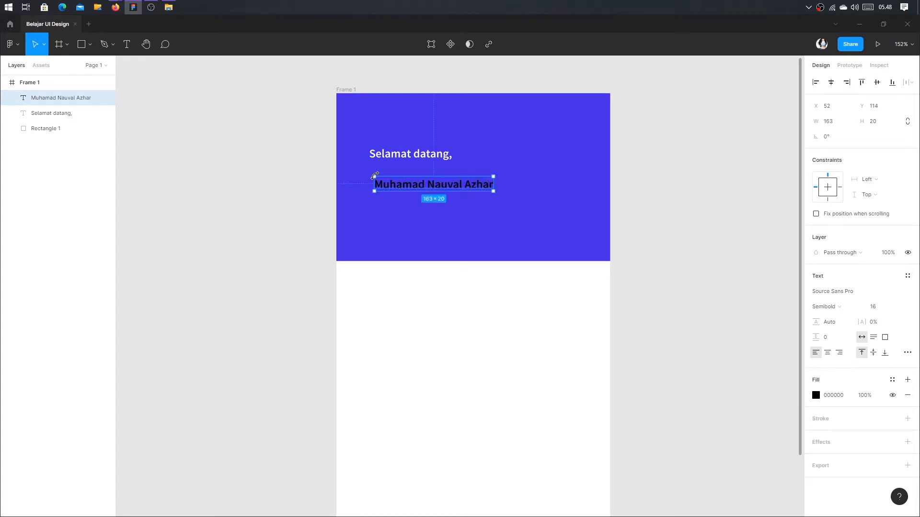
Position the name line just under the greeting and set its font size to 24
left_click_drag(396, 186, 391, 171)
key("shift+Down")
key("shift+Up")
key("Down")
key("Down")
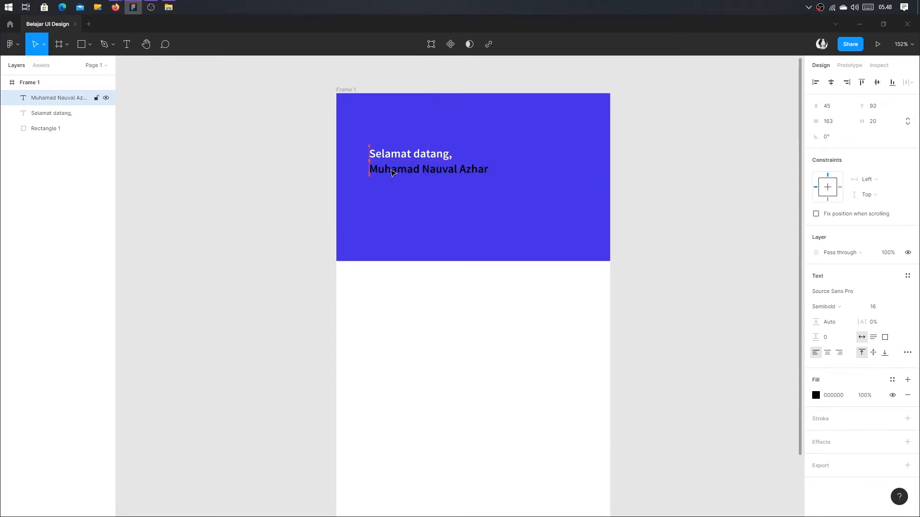
left_click(897, 307)
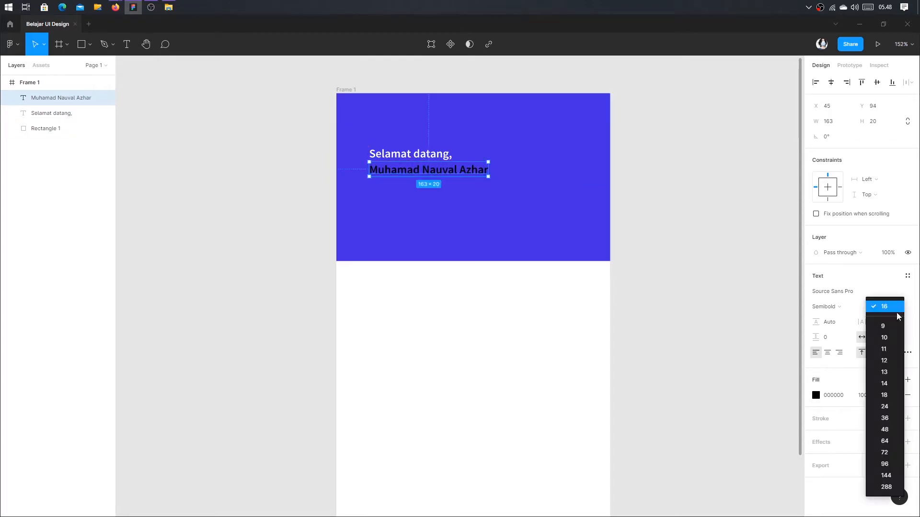
left_click(896, 408)
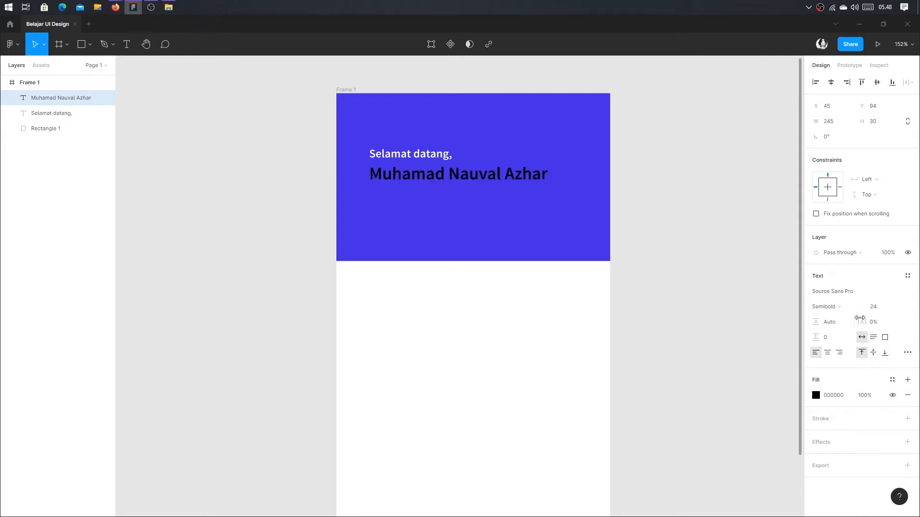
left_click(896, 307)
left_click(884, 318)
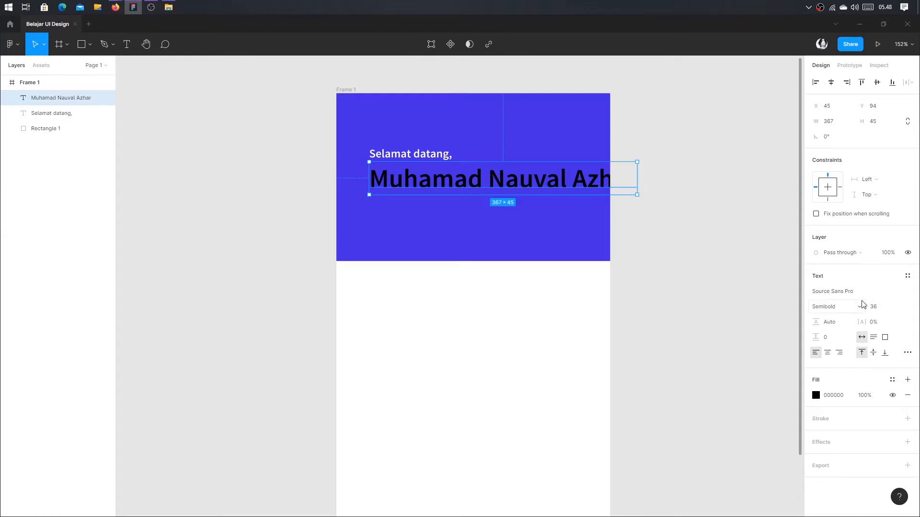
left_click(894, 307)
left_click(884, 294)
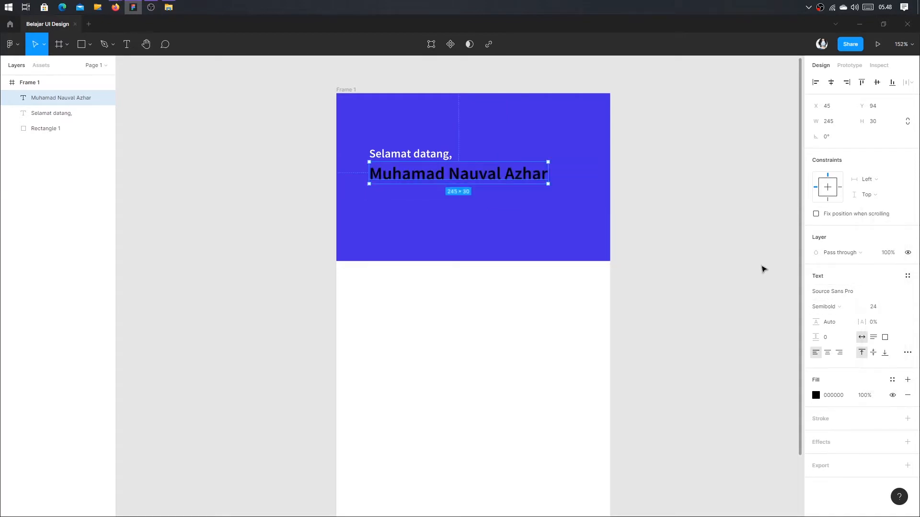
Make the name text white with fill hex FFFFFF
left_click(829, 395)
type("ffffff")
key("Tab")
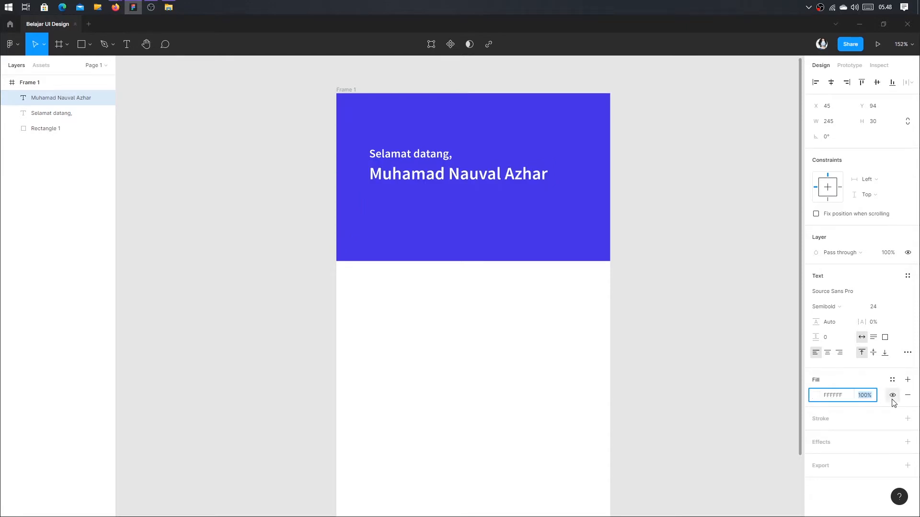
left_click(815, 398)
mouse_move(755, 325)
left_mouse_down()
mouse_move(671, 276)
mouse_move(653, 252)
mouse_move(819, 213)
mouse_move(772, 342)
mouse_move(666, 242)
mouse_move(684, 261)
mouse_move(624, 243)
mouse_move(643, 236)
left_mouse_up()
left_click(642, 236)
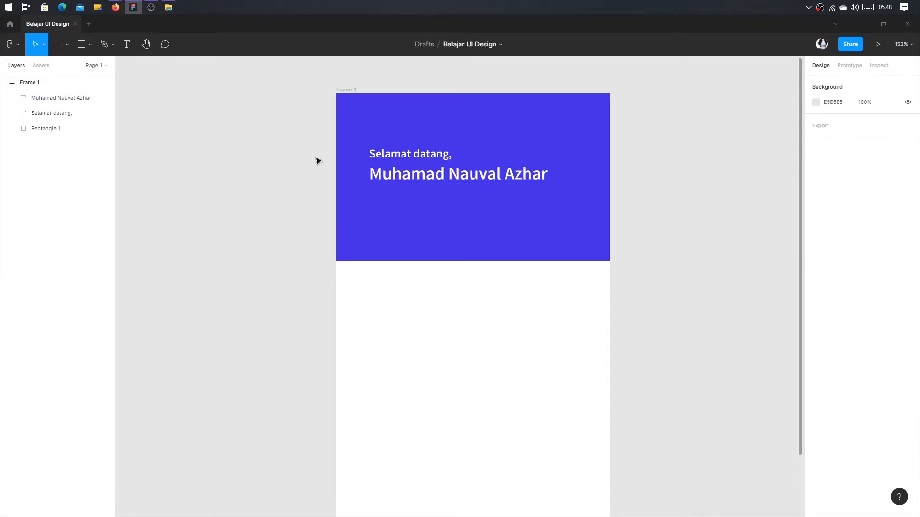
Select the greeting and name together and move them slightly right and down
left_click(411, 154)
left_click(453, 178, "shift")
left_click(671, 181)
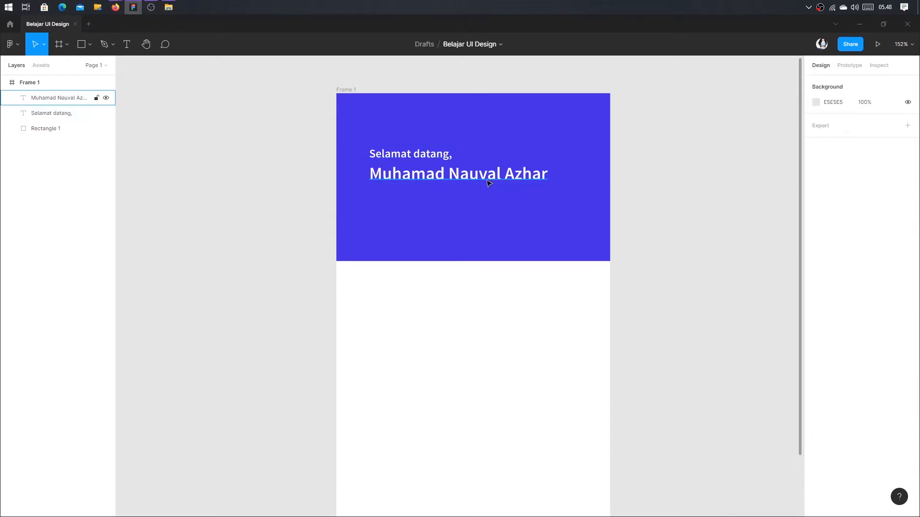
left_click(419, 158)
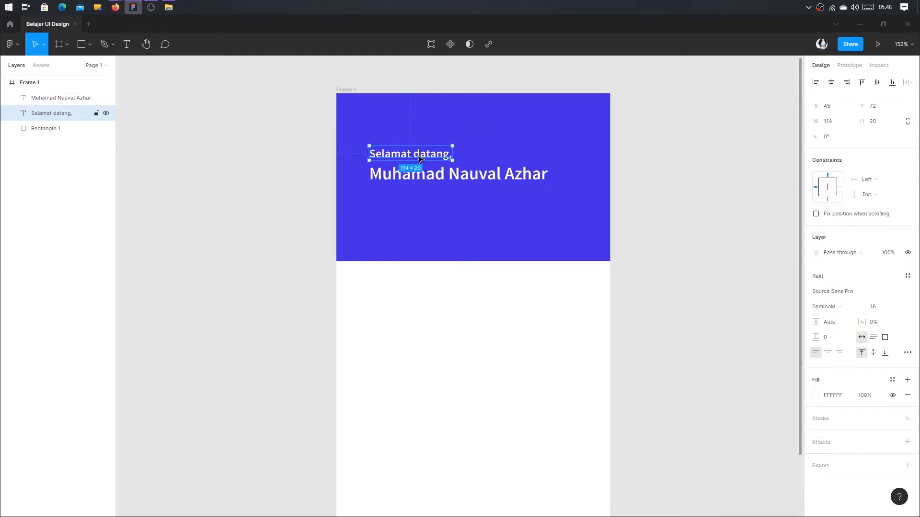
left_click(498, 182, "shift")
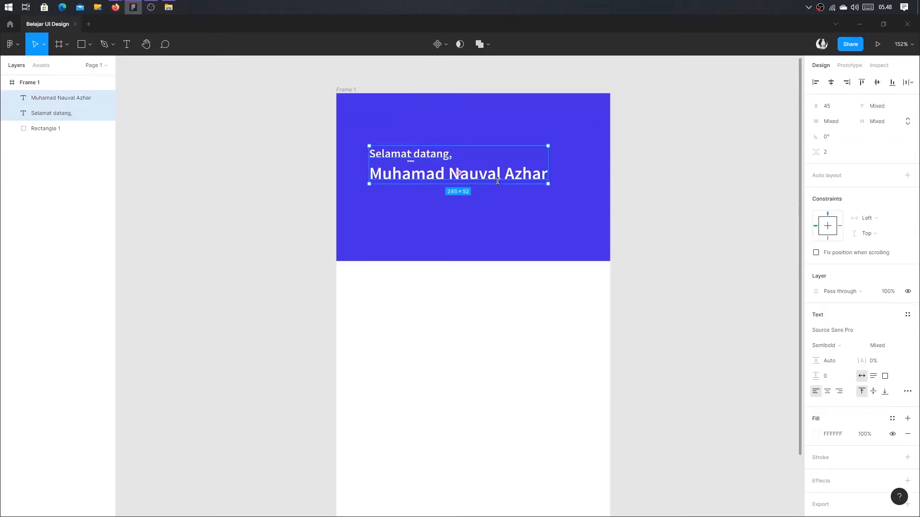
left_click_drag(500, 171, 505, 183)
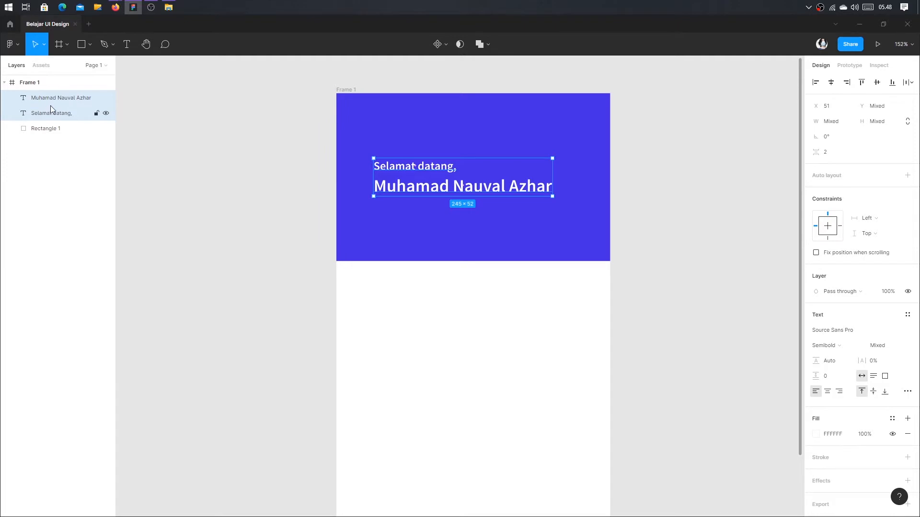
Select the greeting and name text layers together
left_click(43, 132)
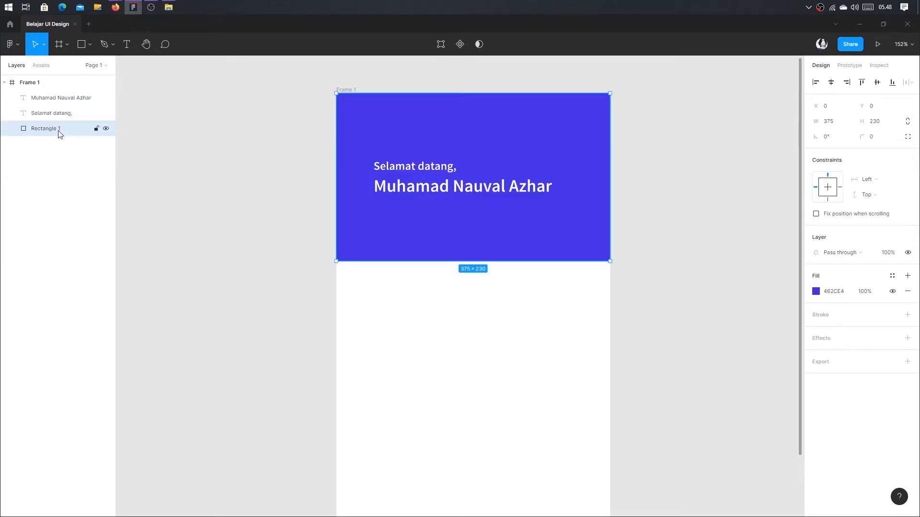
left_click(39, 119)
left_click(43, 102)
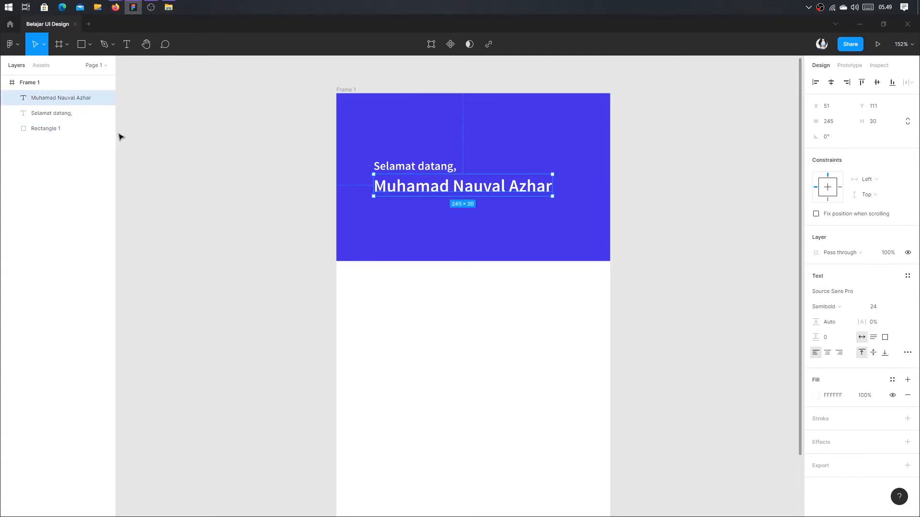
left_click(223, 154)
left_click(450, 167)
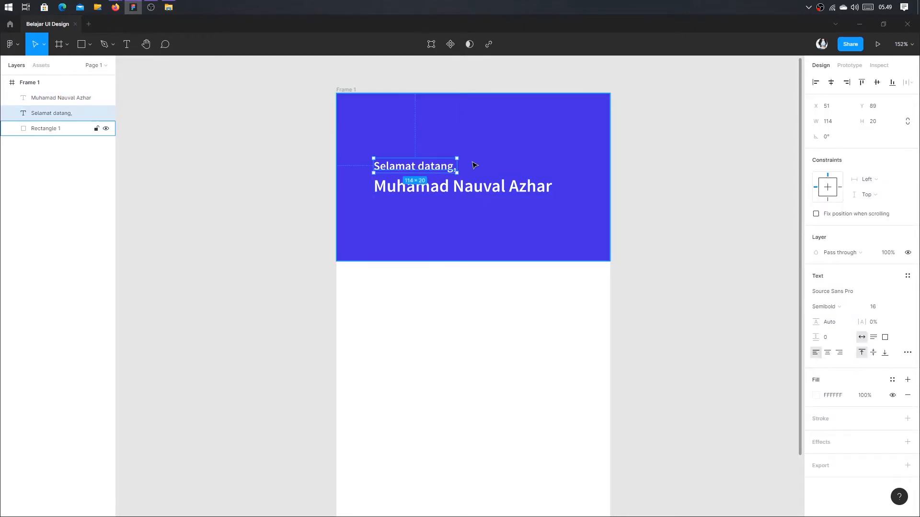
left_click(462, 185, "shift")
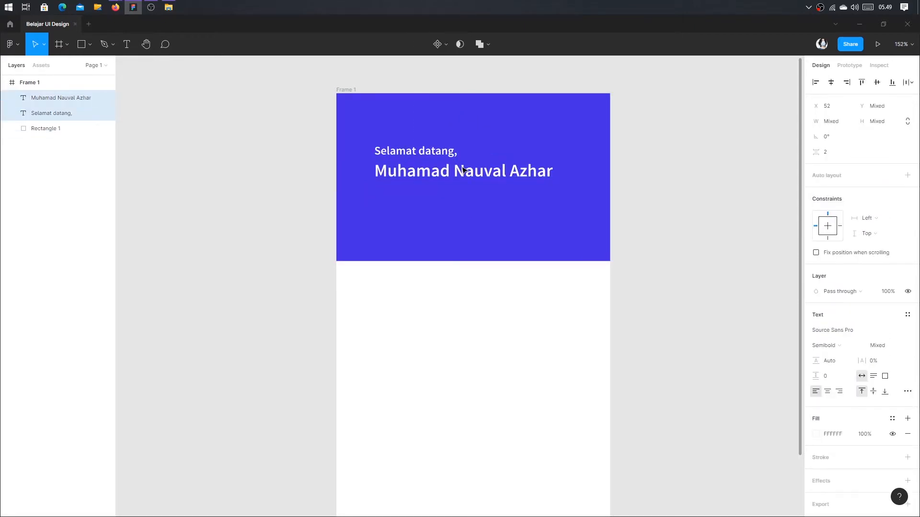
scroll(455, 211, "up", 2)
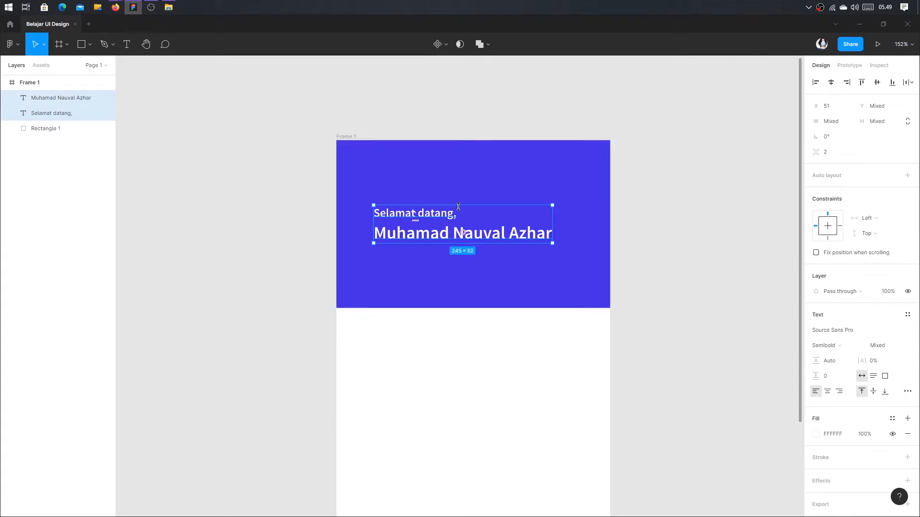
scroll(455, 211, "up", 5)
left_click(361, 213)
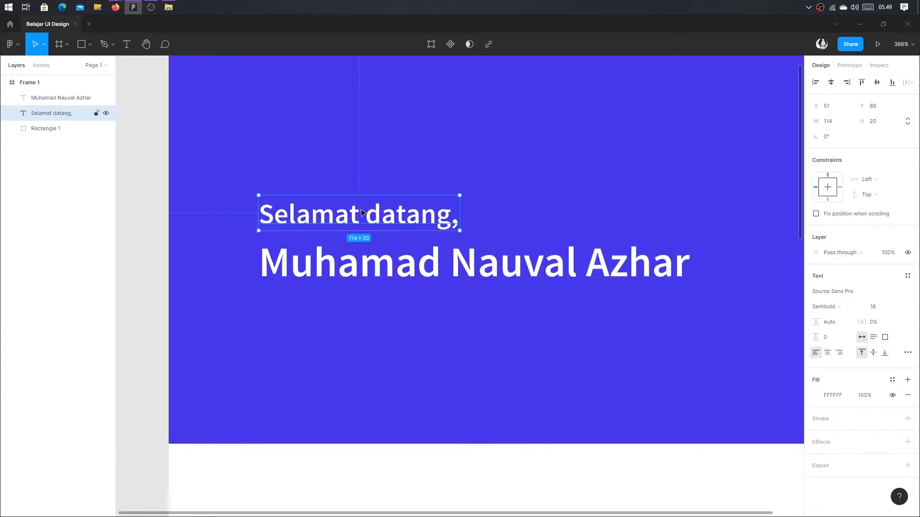
left_click(400, 266, "shift")
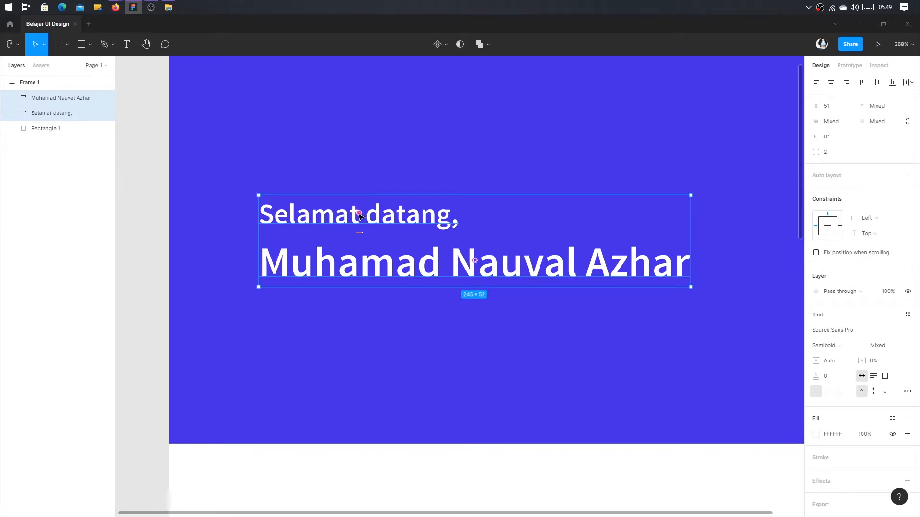
Undo an accidental swap, then move both text lines up-left to X 40
mouse_move(359, 213)
left_mouse_down()
mouse_move(353, 277)
mouse_move(361, 214)
left_mouse_up()
left_click(374, 180)
scroll(381, 234, "down", 3)
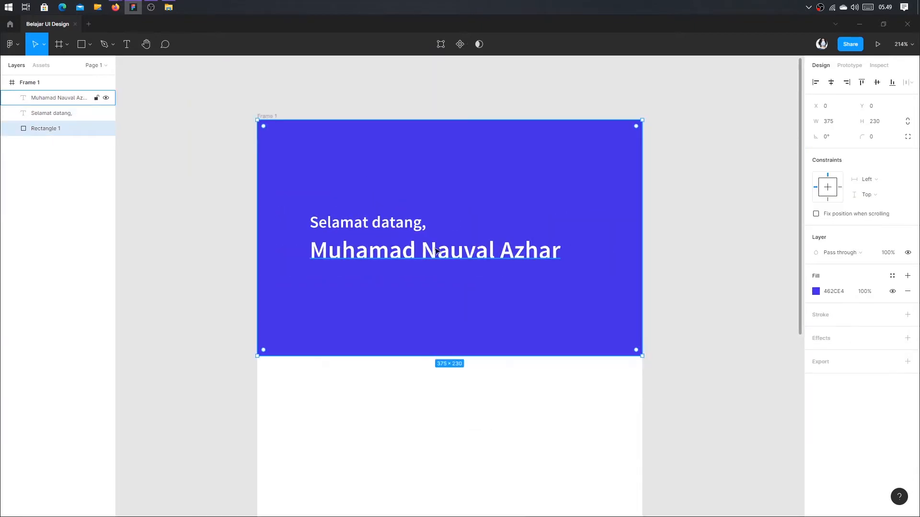
left_click_drag(435, 249, 350, 254)
left_click(390, 264)
left_click(354, 238, "shift")
left_click(617, 238)
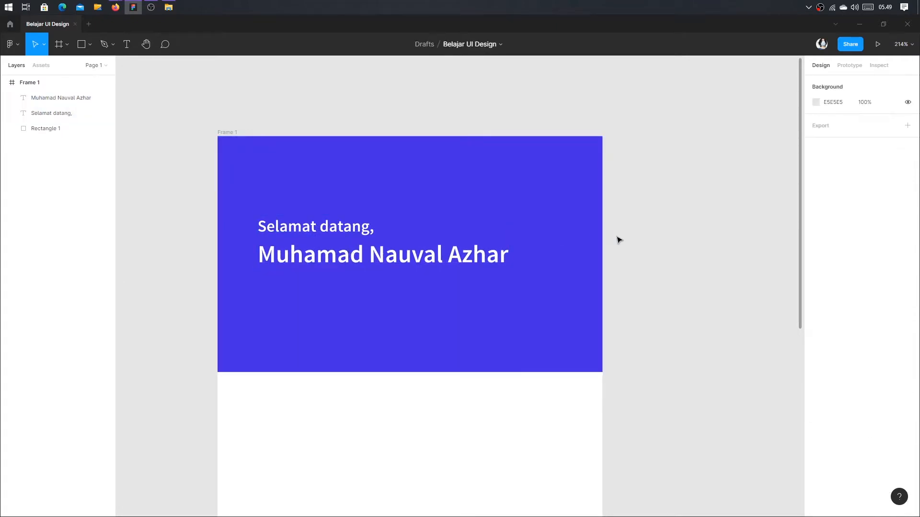
scroll(613, 232, "down", 1)
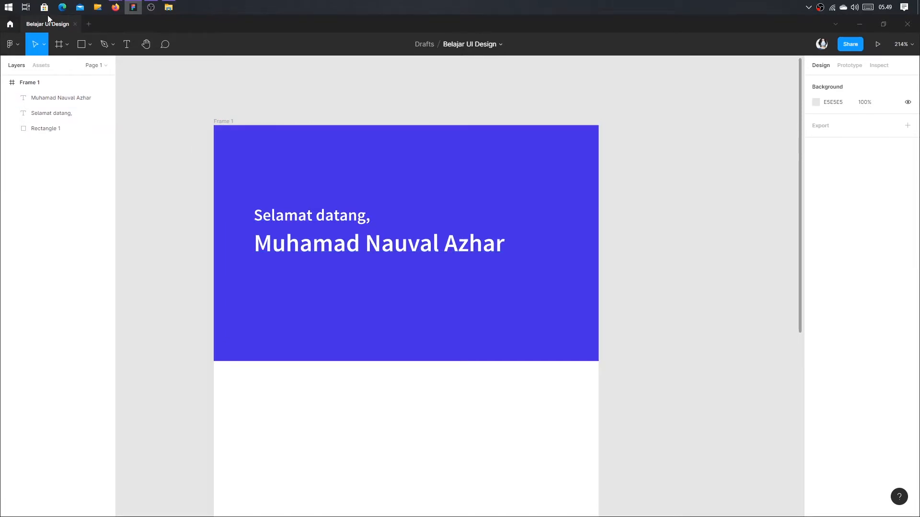
left_click(81, 44)
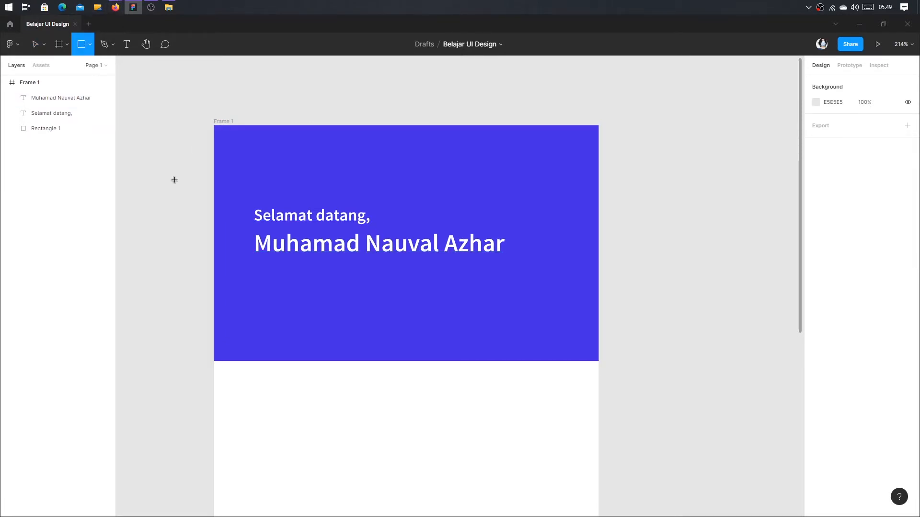
Add a grey rectangle below the name and resize it to 100×27
left_click(261, 285)
left_click_drag(290, 284, 330, 317)
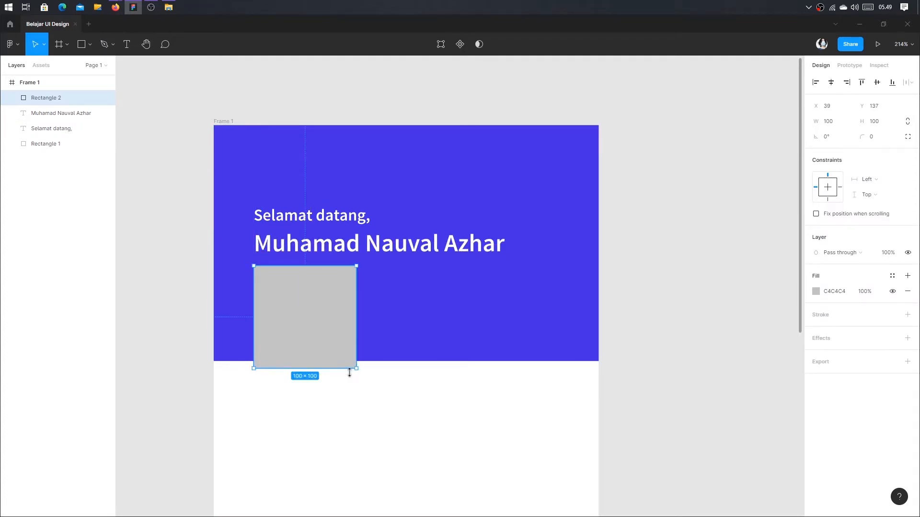
left_click_drag(349, 372, 331, 300)
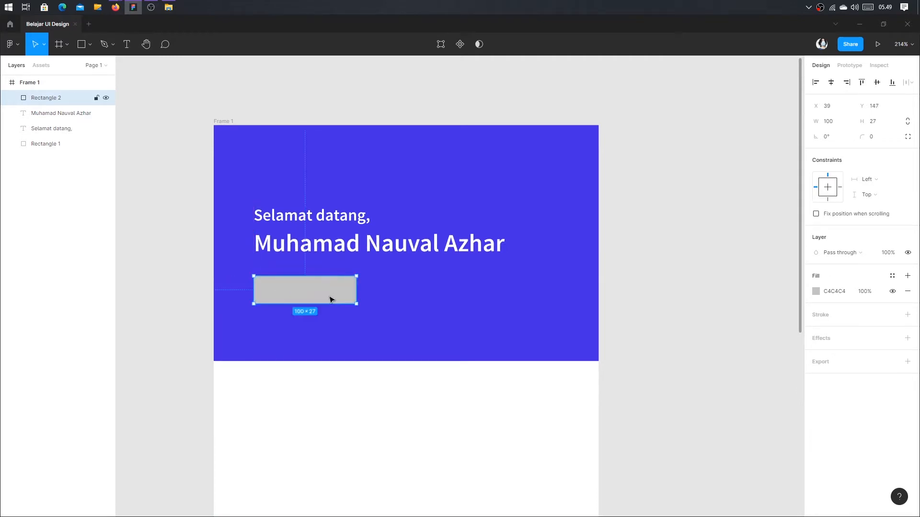
left_click(145, 141)
Add a 'Browse' text layer at size 16 and place it on the rectangle
left_click(113, 44)
left_click(126, 44)
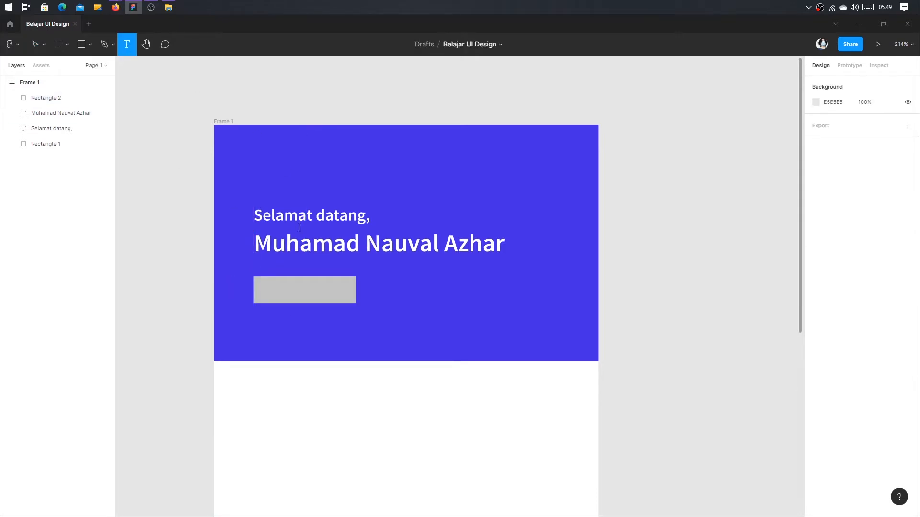
left_click(368, 296)
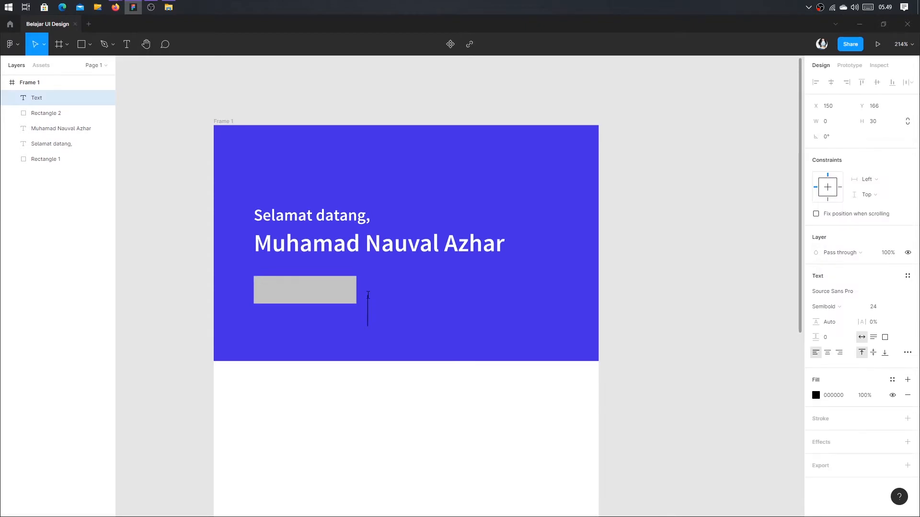
type("Browse")
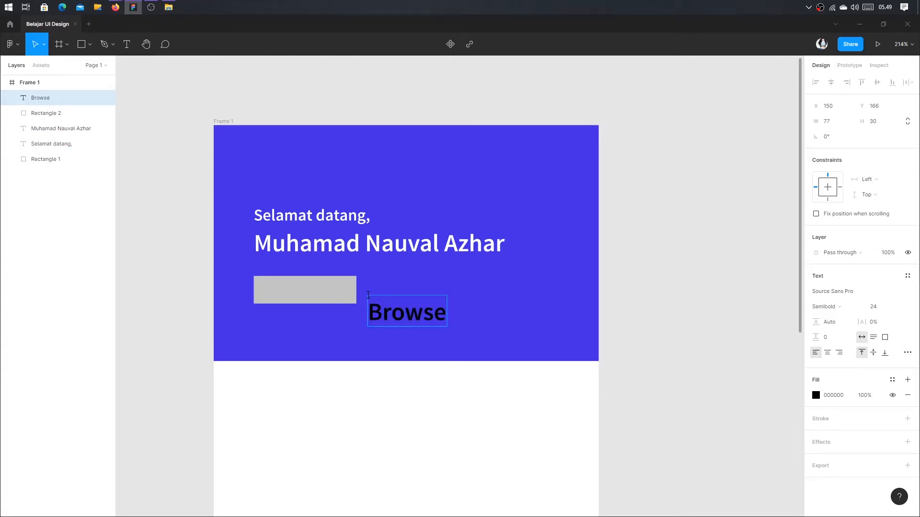
key("Escape")
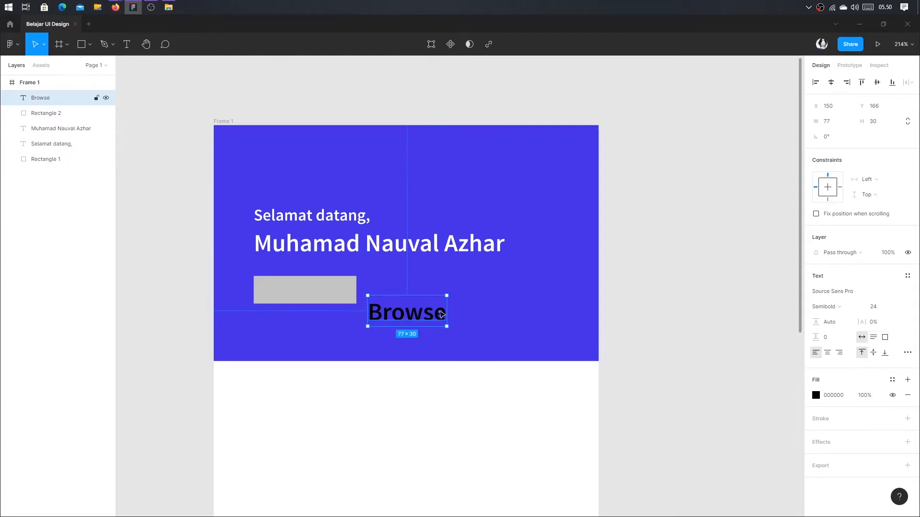
left_click(878, 301)
left_click(878, 303)
key("Return")
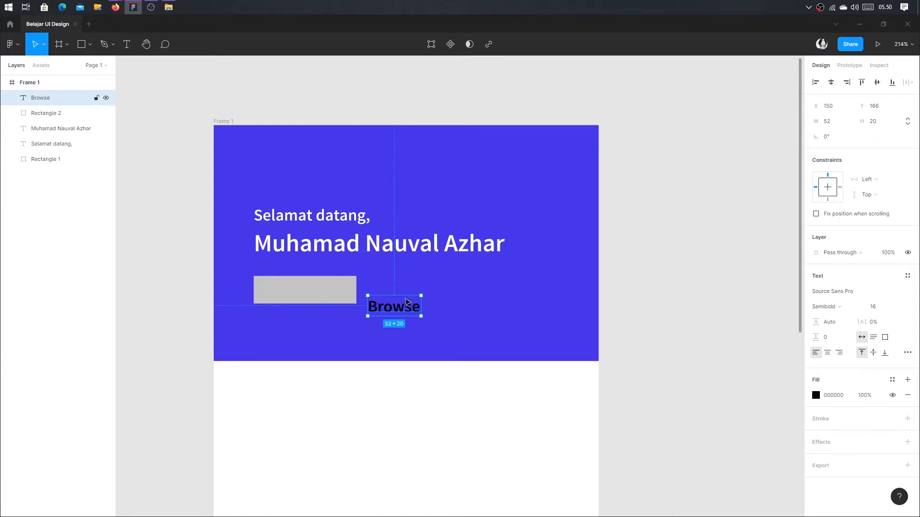
left_click_drag(403, 307, 314, 291)
left_click(343, 293)
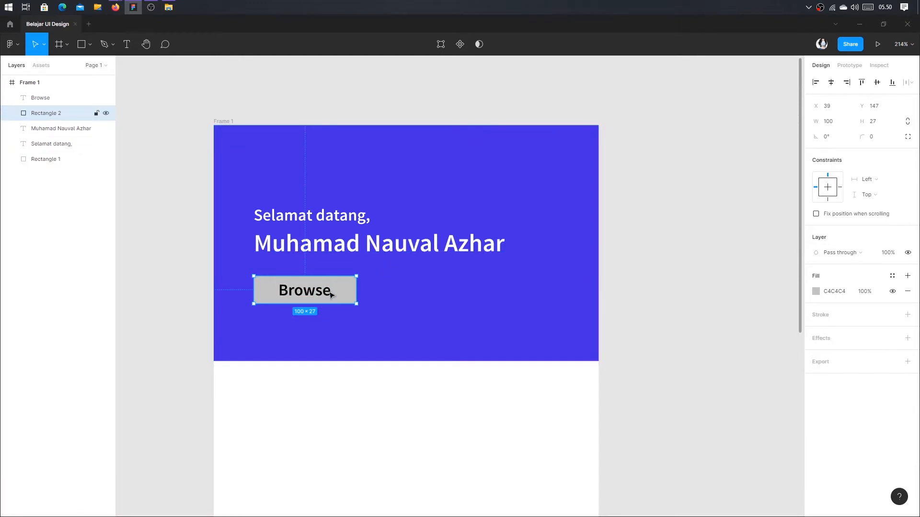
Set the Browse text's font size to 14
scroll(329, 291, "down", 3)
scroll(329, 291, "up", 3)
scroll(332, 294, "down", 3)
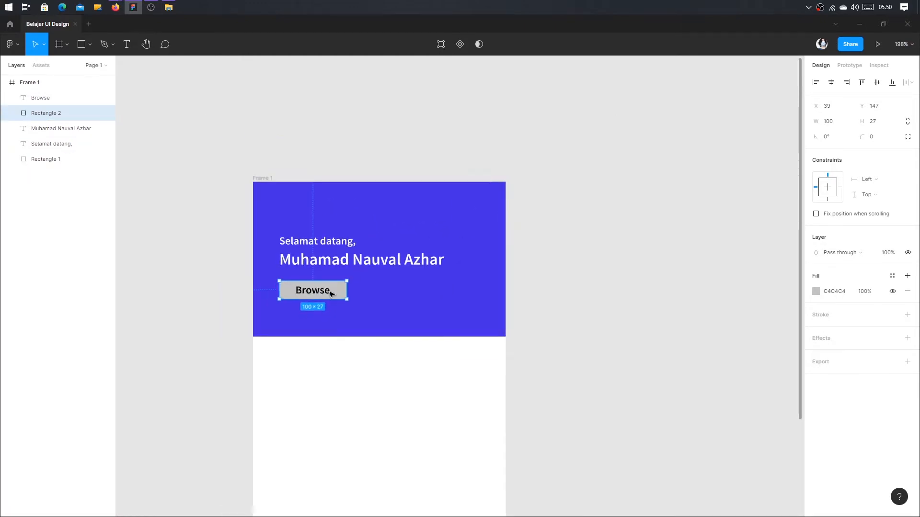
scroll(332, 294, "up", 3)
left_click(331, 295)
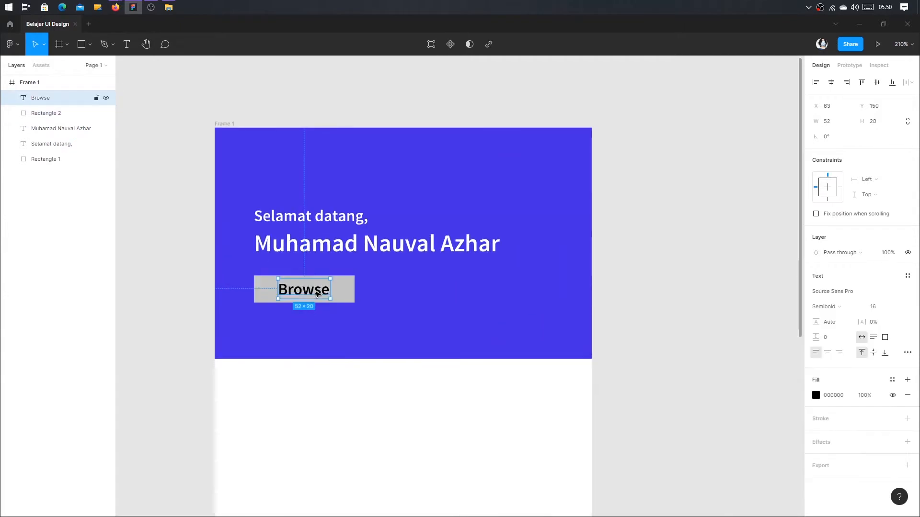
left_click(321, 219)
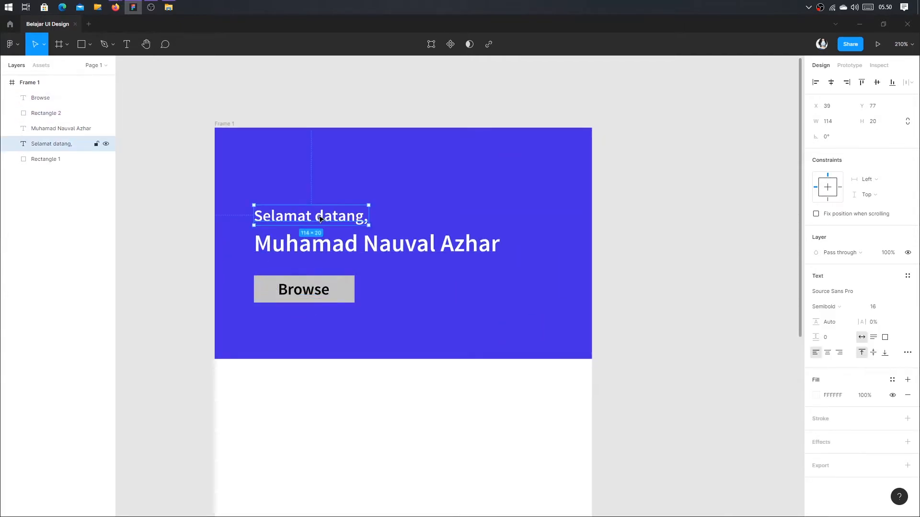
left_click(304, 291)
left_click(882, 308)
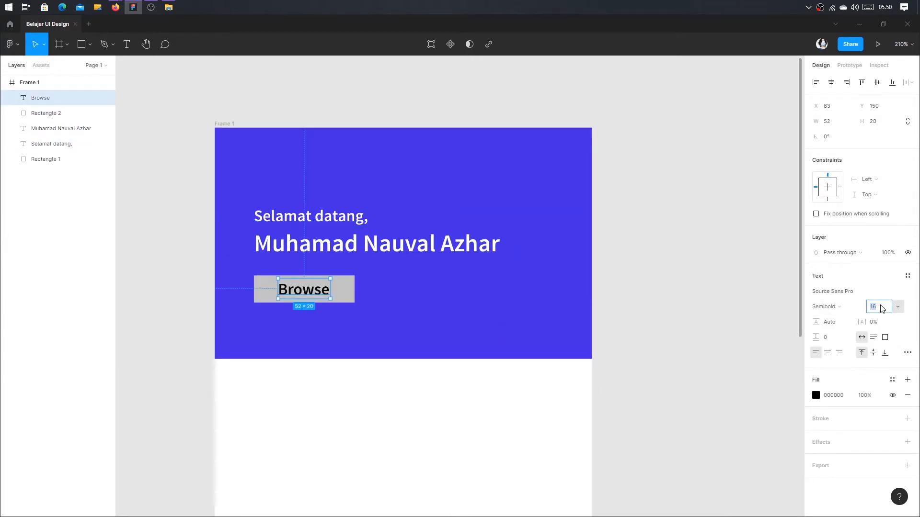
type("14")
key("Return")
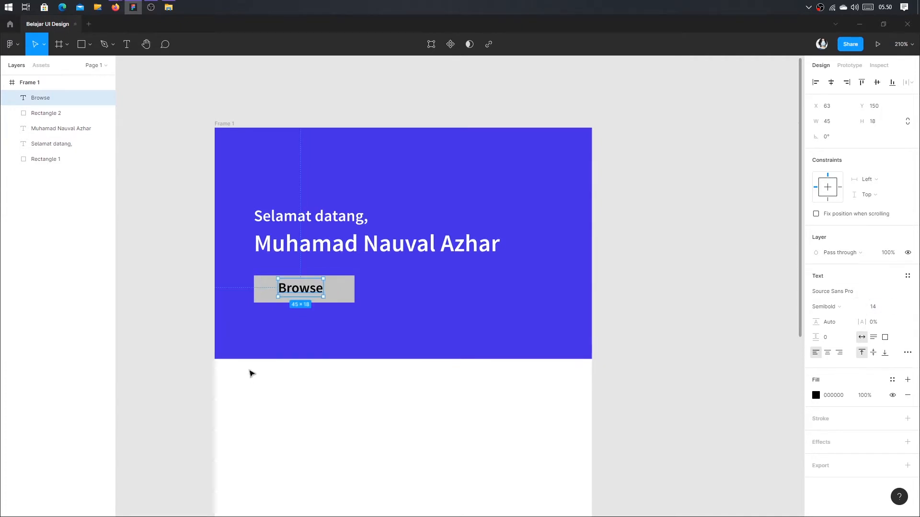
Centre Browse horizontally and vertically on the grey rectangle
left_click(336, 290, "shift")
key("alt+h")
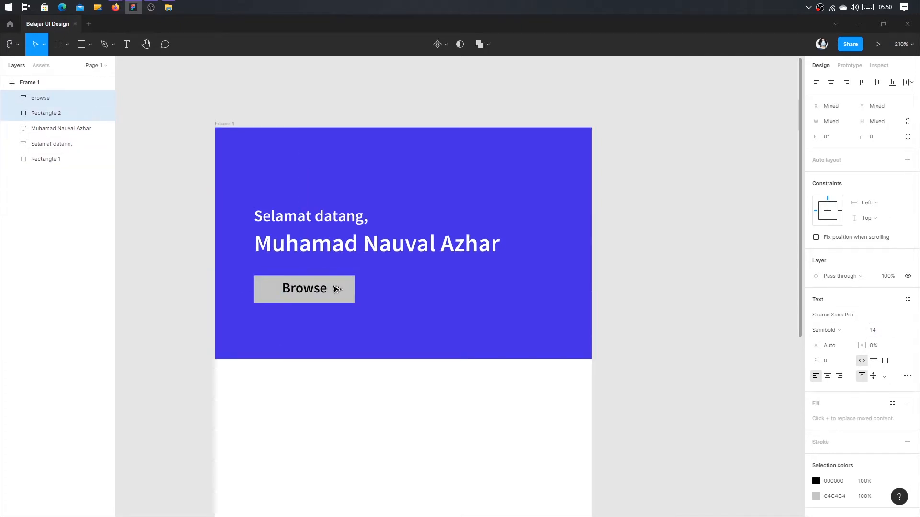
key("alt+v")
left_click(318, 290)
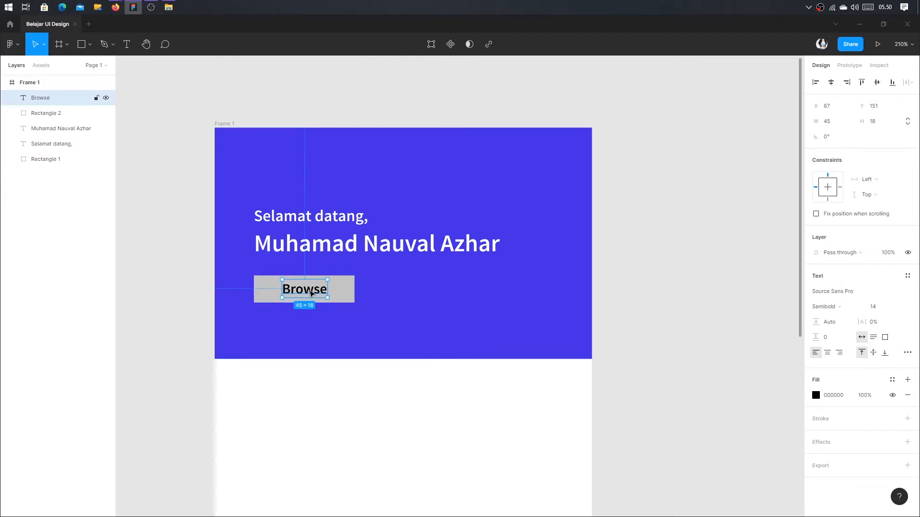
mouse_move(311, 293)
left_mouse_down()
mouse_move(319, 293)
mouse_move(314, 287)
left_mouse_up()
scroll(308, 293, "up", 3)
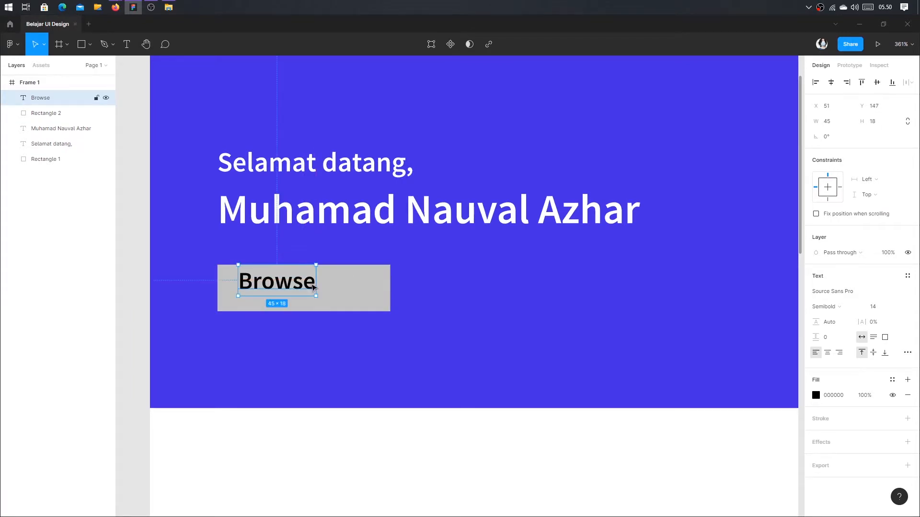
left_click(343, 292)
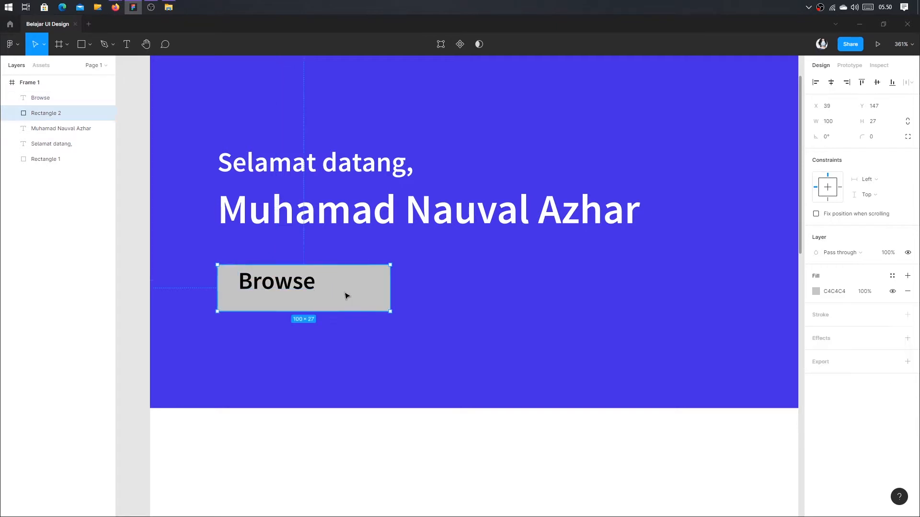
left_click(296, 281)
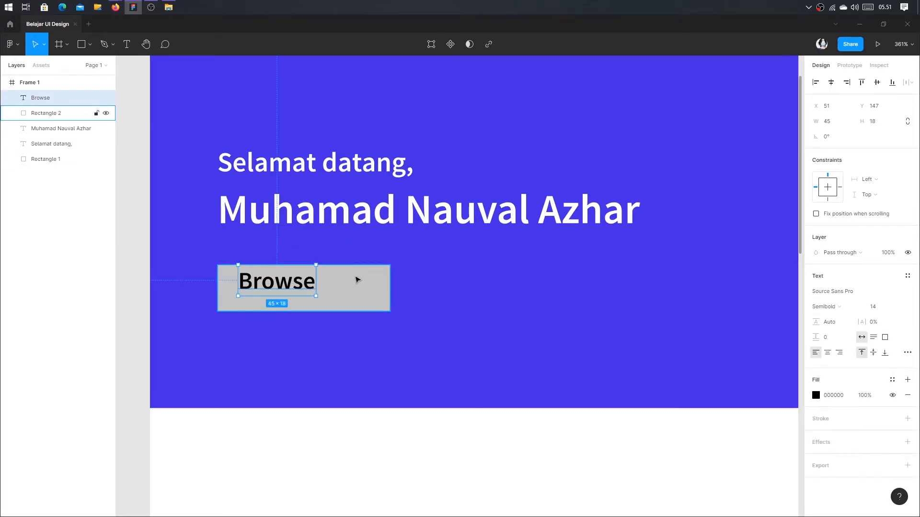
left_click(369, 286, "shift")
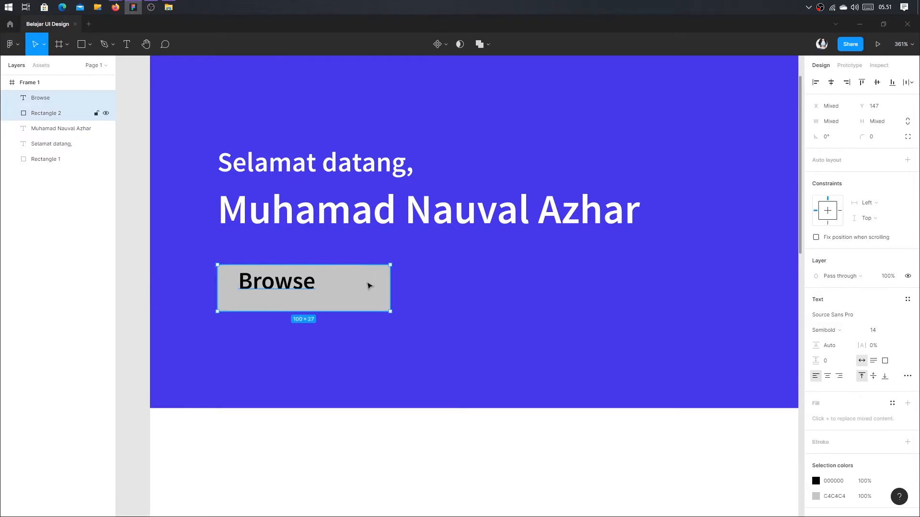
left_click_drag(324, 286, 424, 308)
key("ctrl+z")
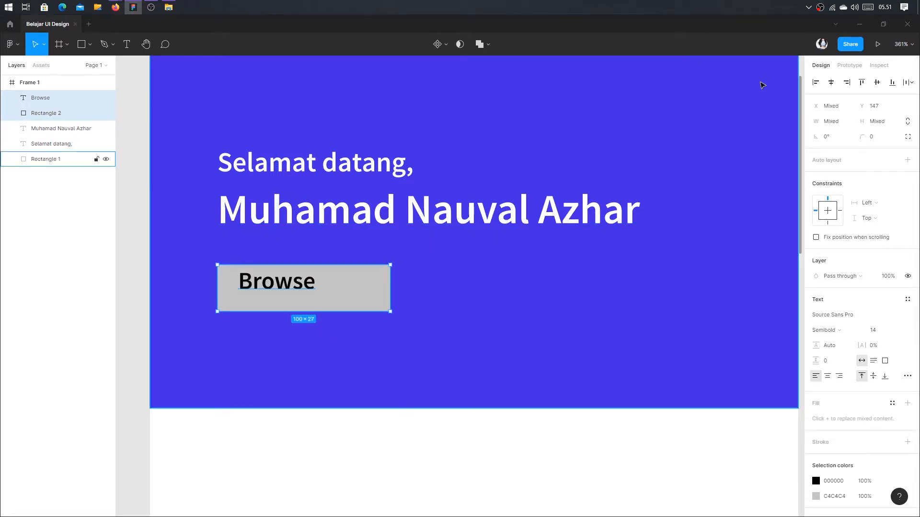
left_click(832, 83)
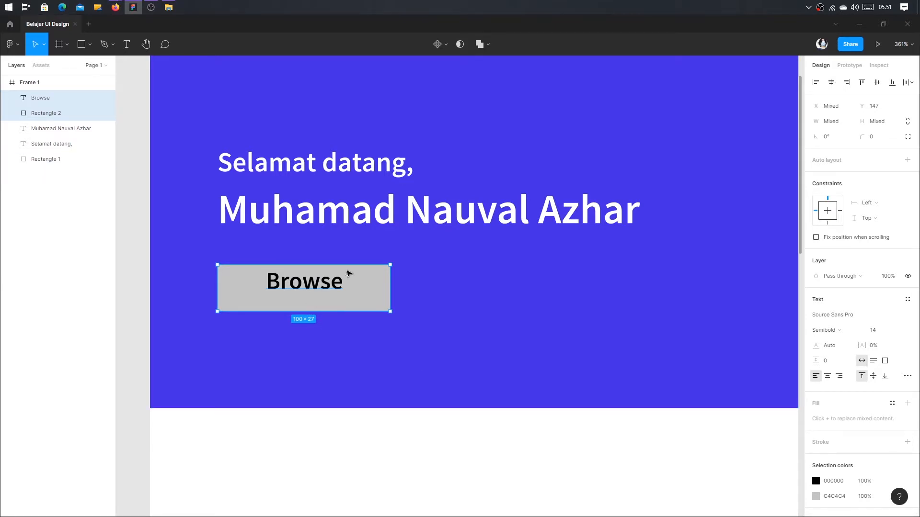
left_click(877, 83)
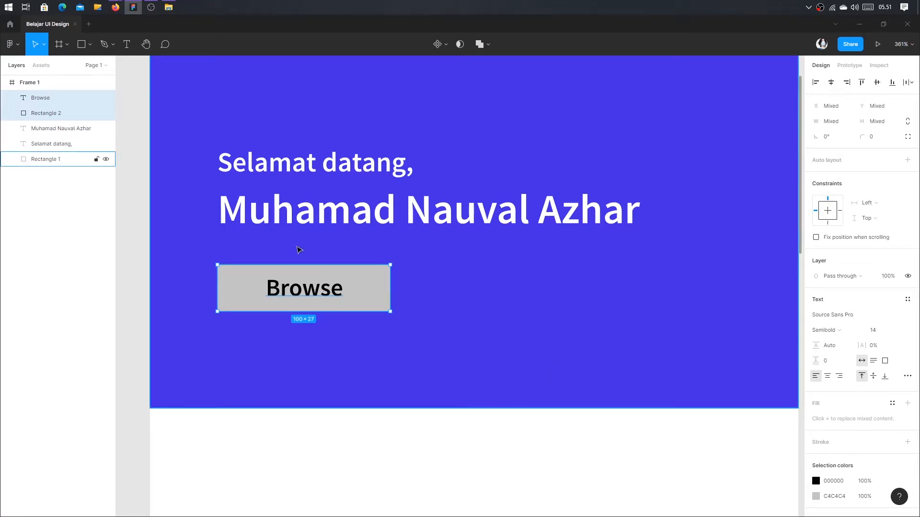
Try green, teal and red-orange fills on the button rectangle
left_click(370, 323)
left_click(373, 289)
left_click(816, 291)
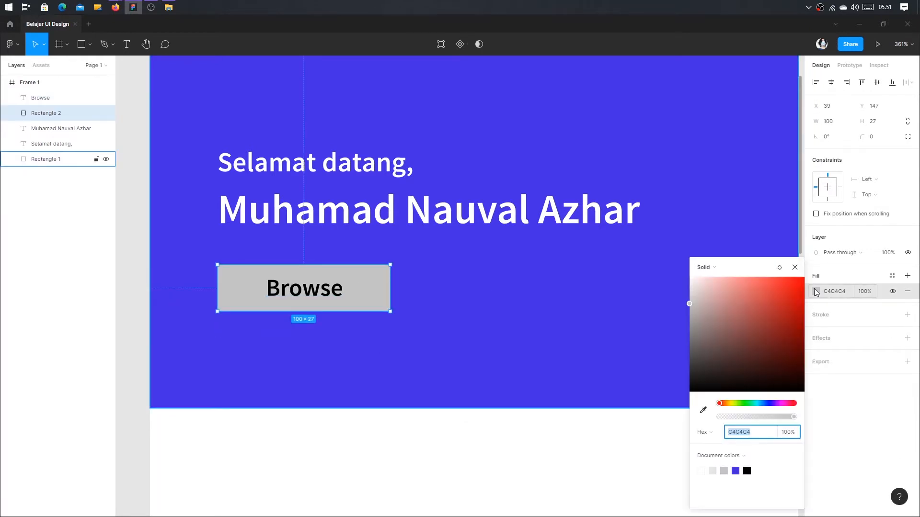
left_click(745, 403)
left_click_drag(763, 353, 794, 277)
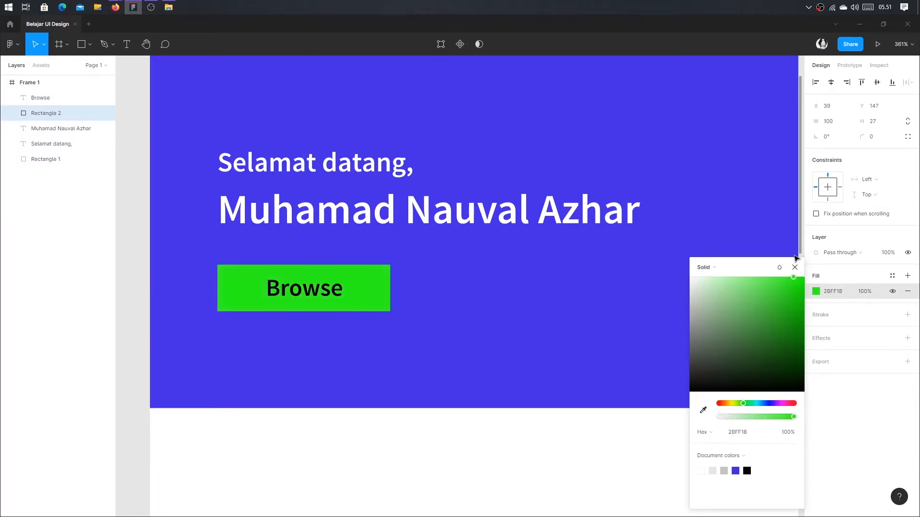
left_click(752, 404)
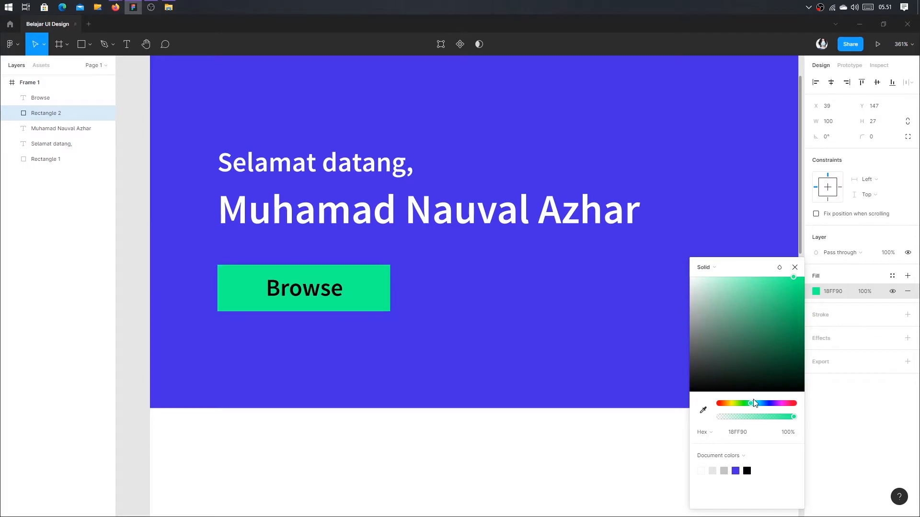
left_click(753, 403)
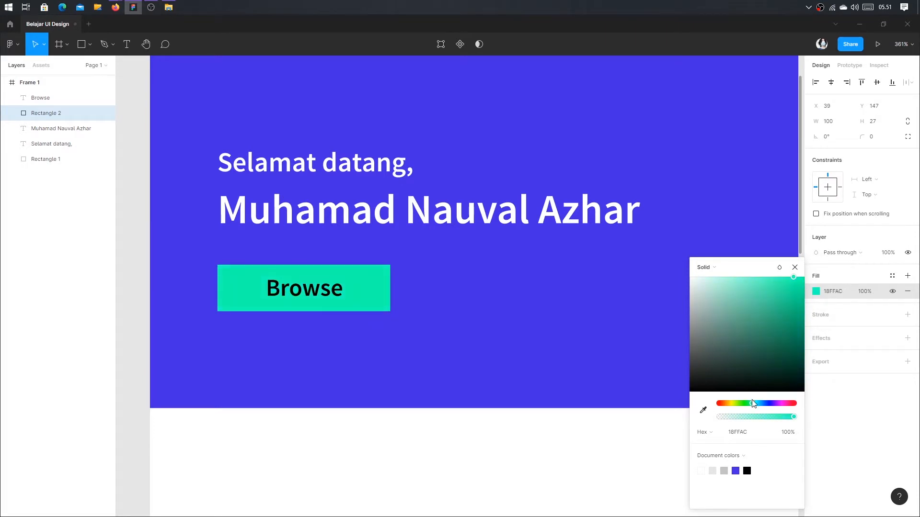
left_click_drag(752, 403, 720, 403)
left_click_drag(744, 329, 742, 294)
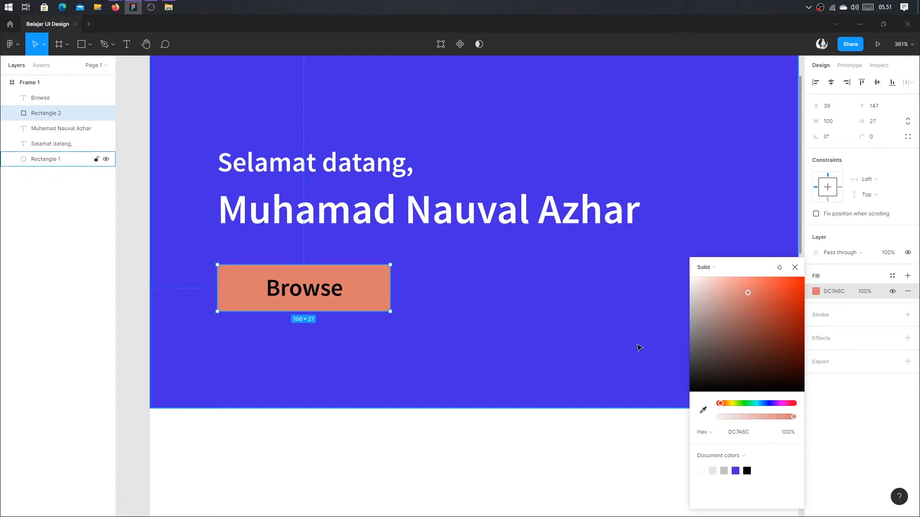
Settle the button rectangle's fill on bright yellow FBFF23
scroll(640, 347, "down", 2)
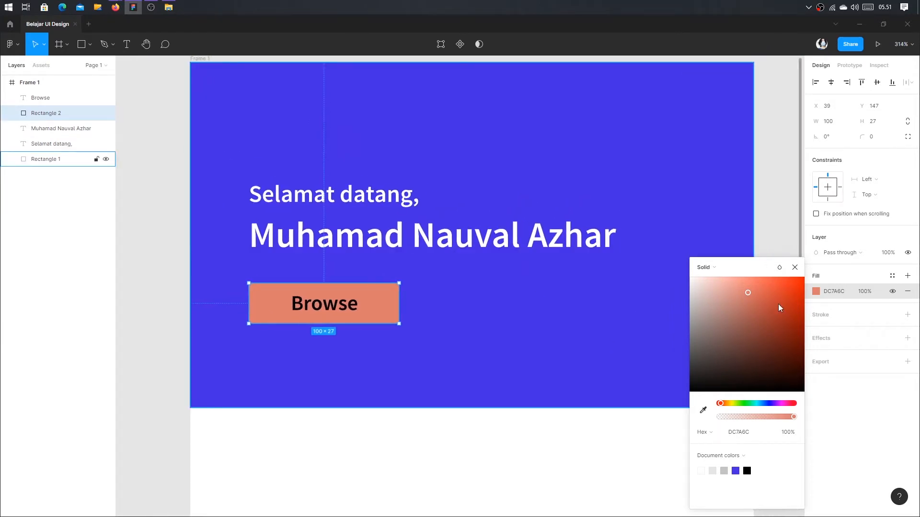
left_click(744, 404)
left_click_drag(770, 293, 784, 278)
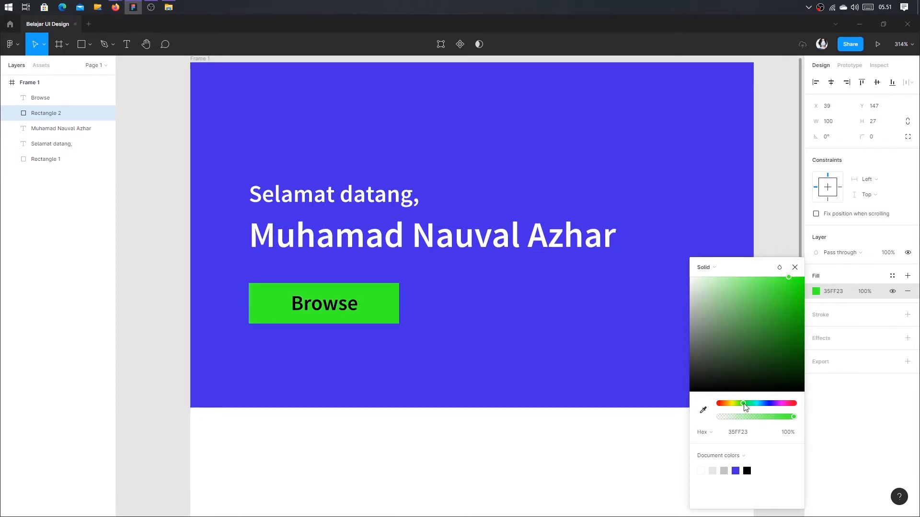
mouse_move(743, 404)
left_mouse_down()
mouse_move(765, 405)
mouse_move(732, 406)
left_mouse_up()
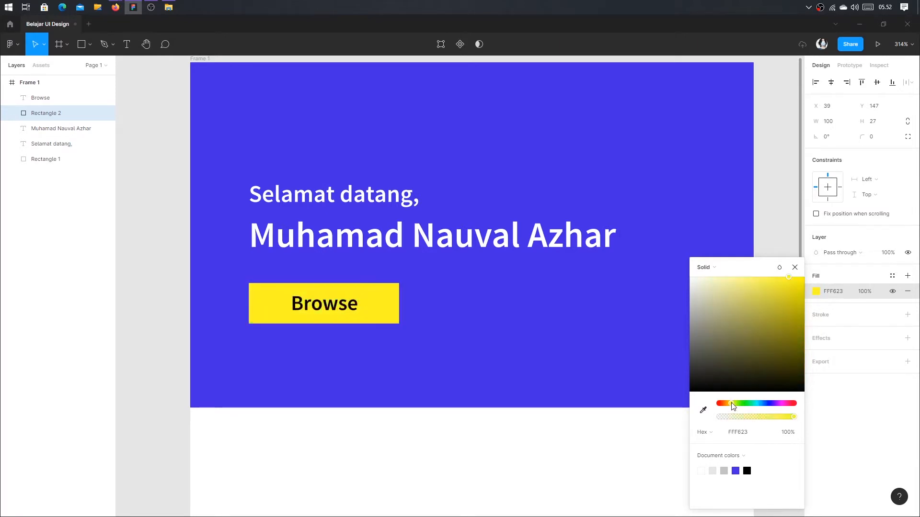
left_click(795, 267)
left_click(539, 433)
scroll(540, 433, "down", 5)
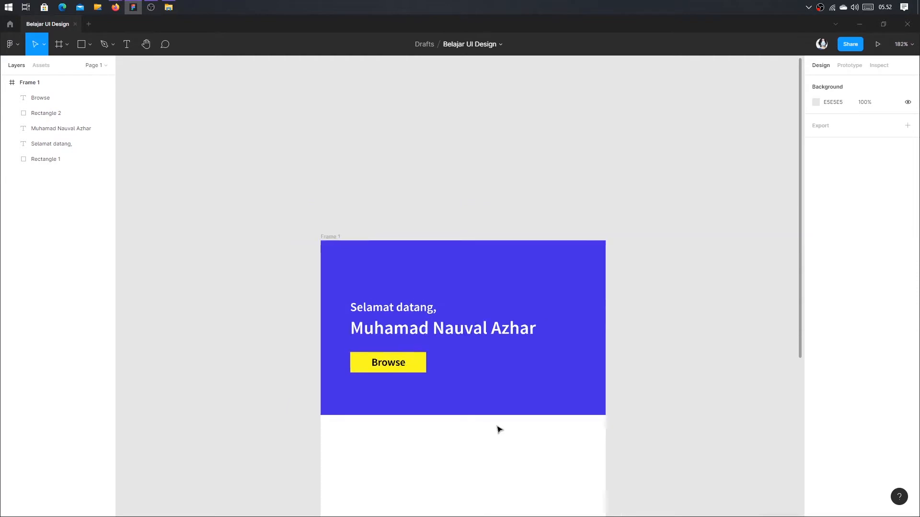
scroll(461, 318, "down", 5)
scroll(441, 284, "up", 7)
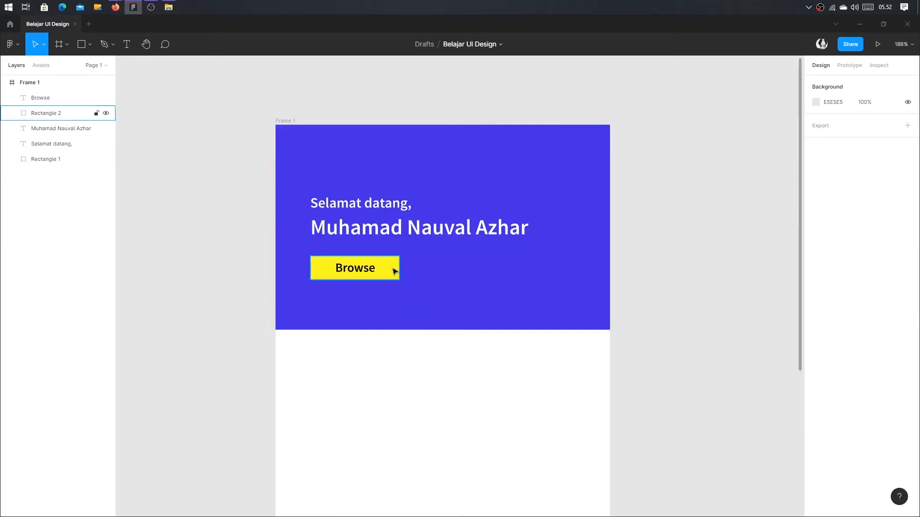
Give the yellow Browse rectangle a corner radius of 3
left_click(394, 271)
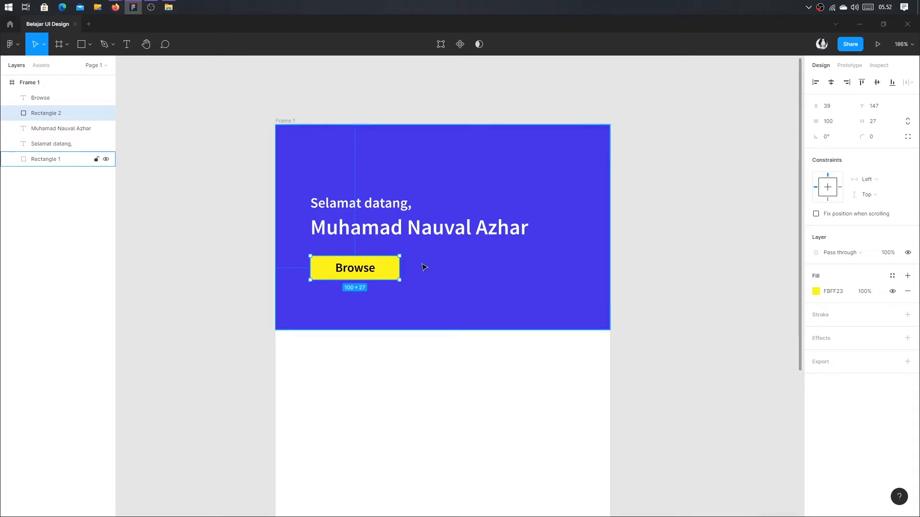
scroll(424, 267, "up", 5)
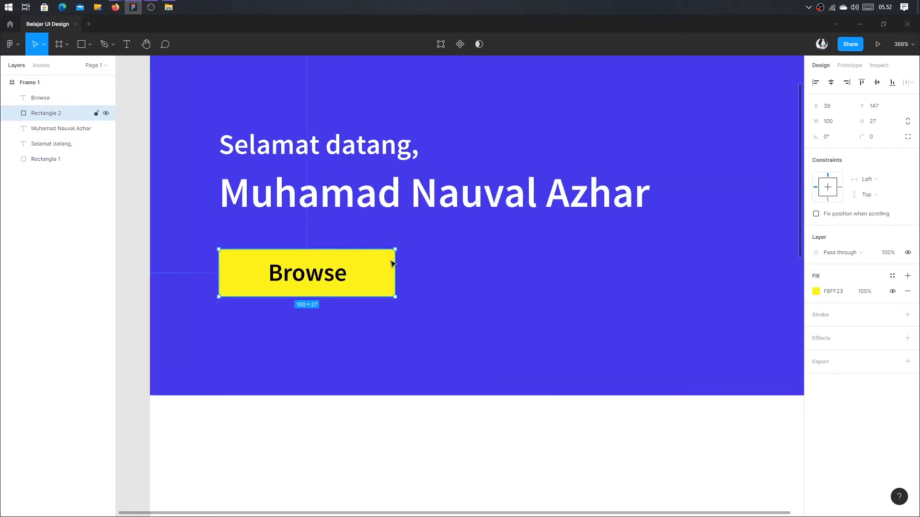
scroll(393, 264, "down", 4)
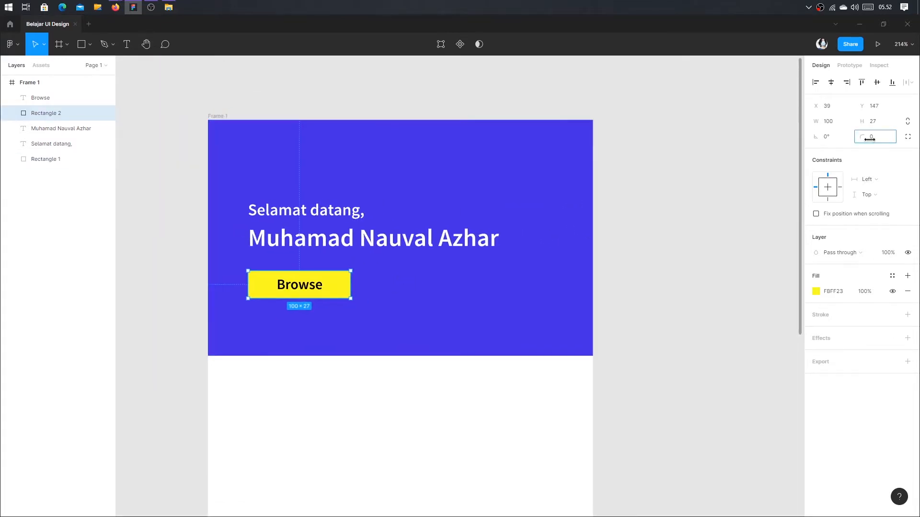
left_click(880, 140)
type("3")
key("Return")
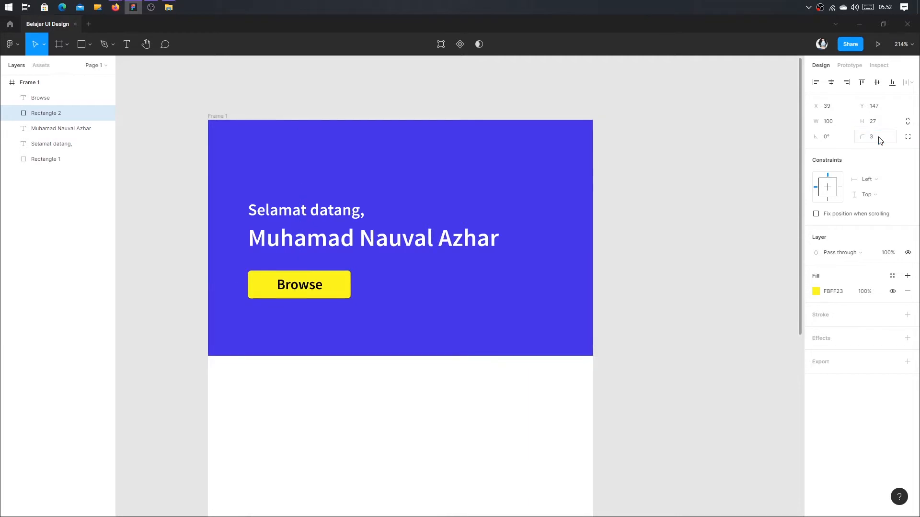
left_click(640, 254)
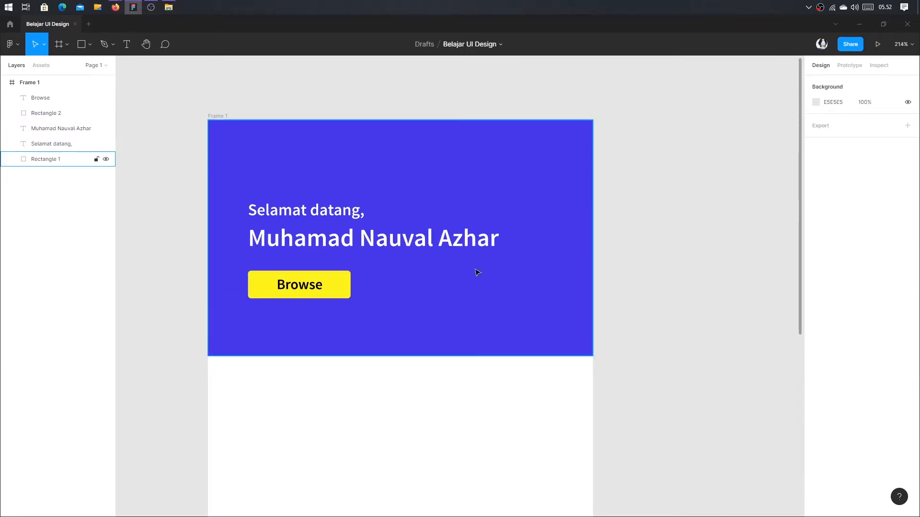
left_click(346, 282)
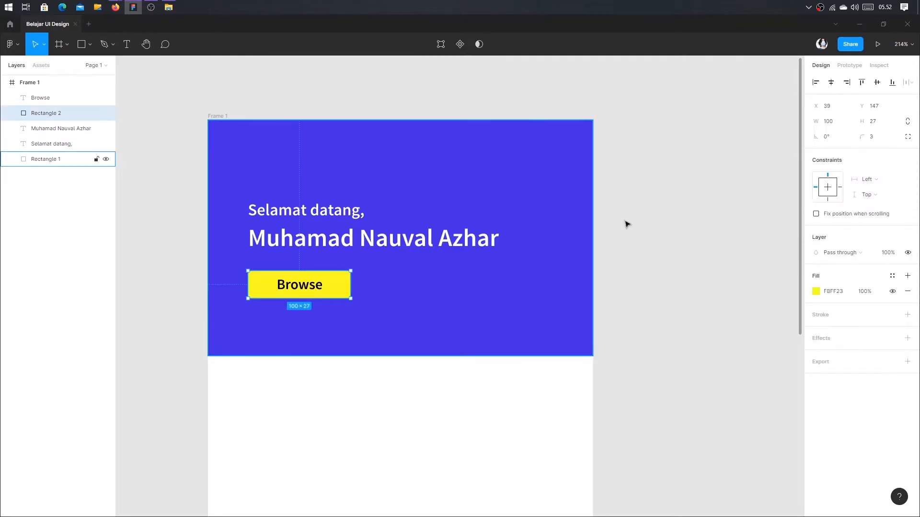
Add a Drop shadow effect to the Browse button and open its settings
left_click(855, 346)
left_click(835, 351)
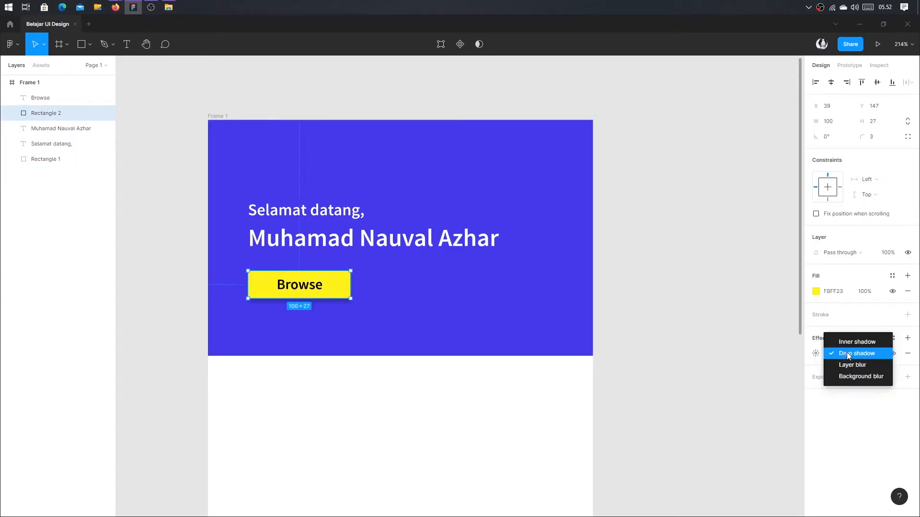
left_click(846, 352)
left_click(816, 354)
left_click(818, 352)
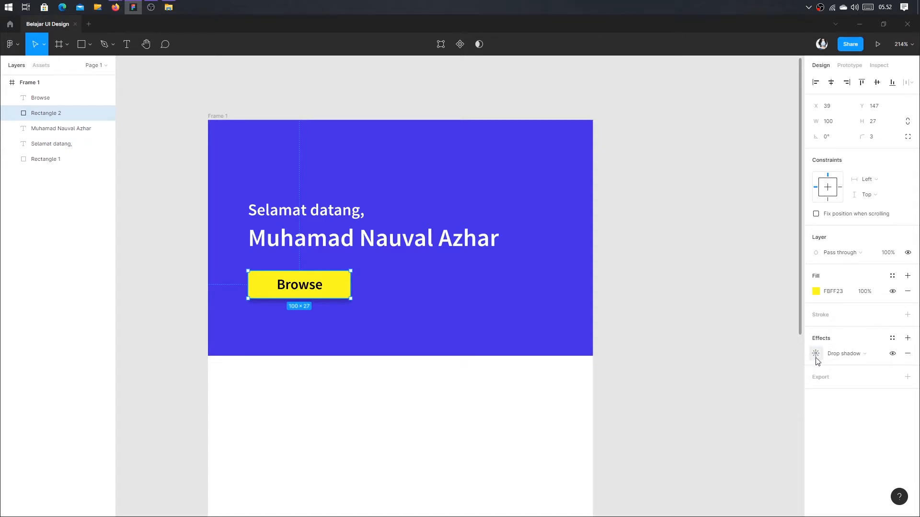
left_click(820, 353)
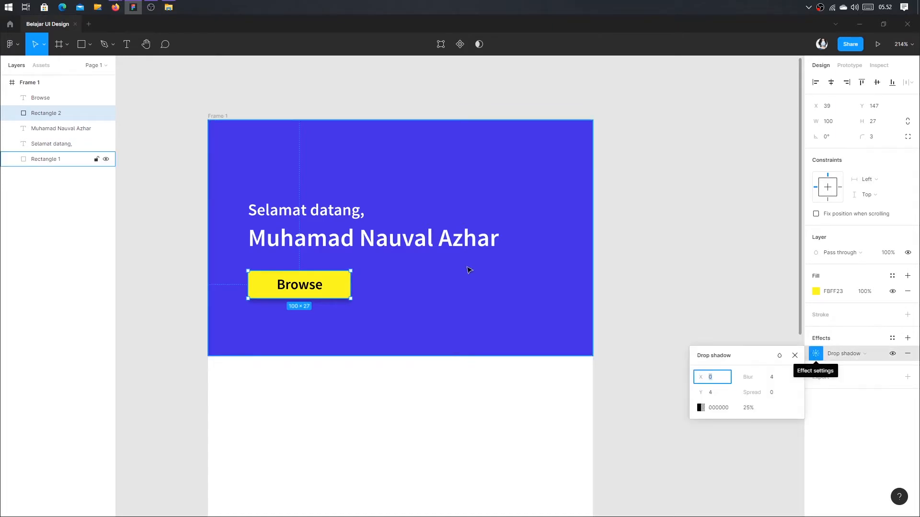
left_click_drag(362, 285, 457, 287)
scroll(455, 286, "up", 1)
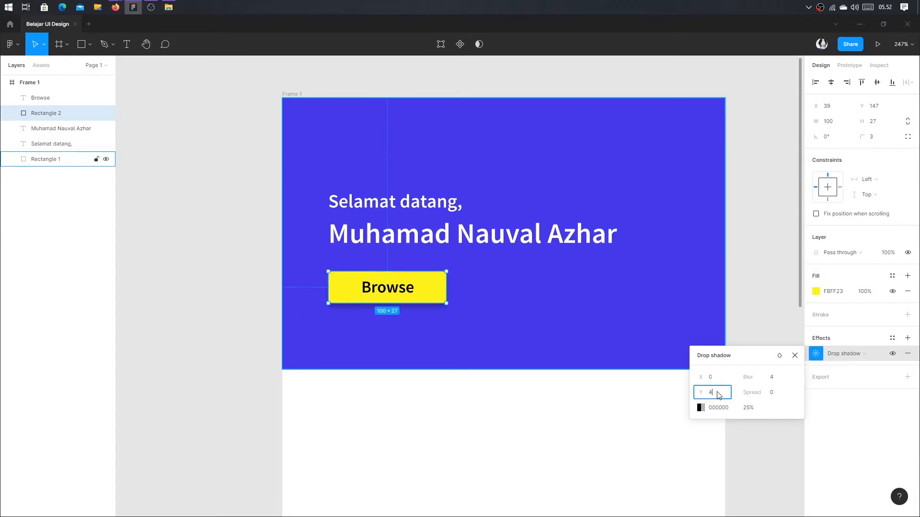
Set the drop shadow's Y offset to 6 and blur to 16
left_click(711, 393)
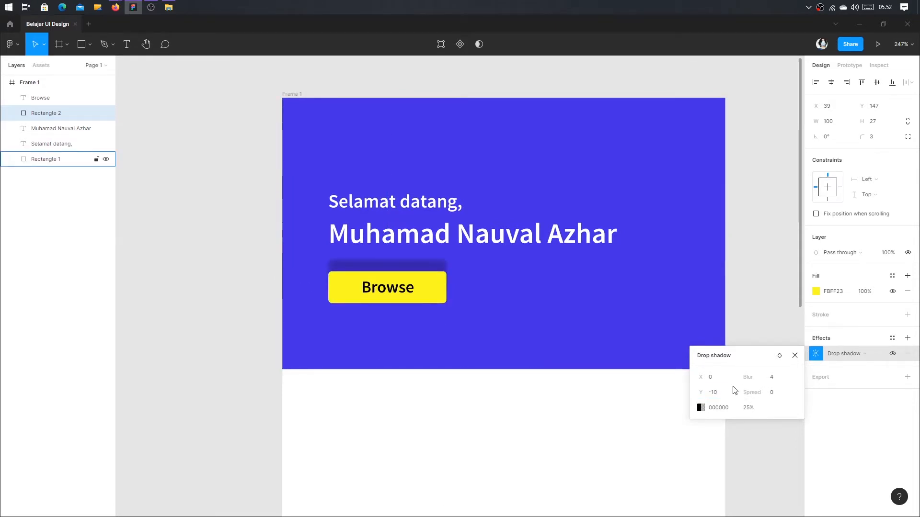
key("Return")
type("1")
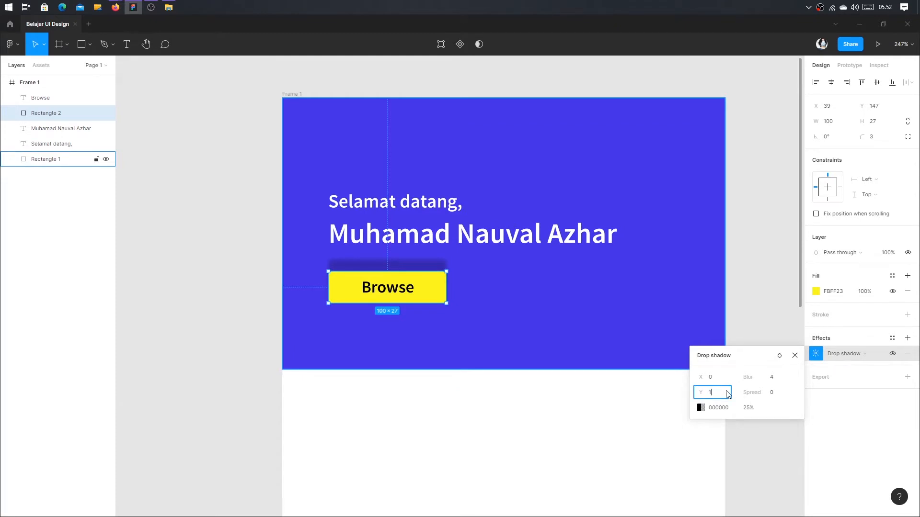
type("0")
key("Return")
left_click(728, 394)
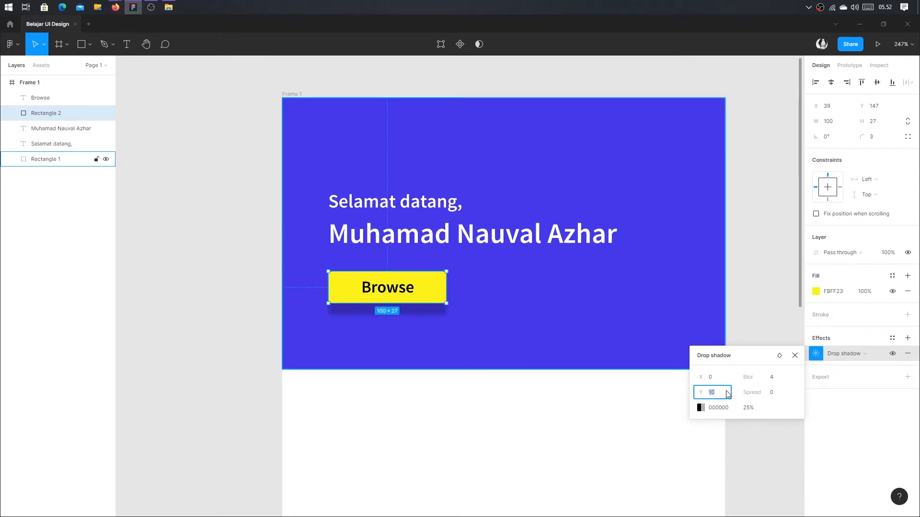
key("Tab")
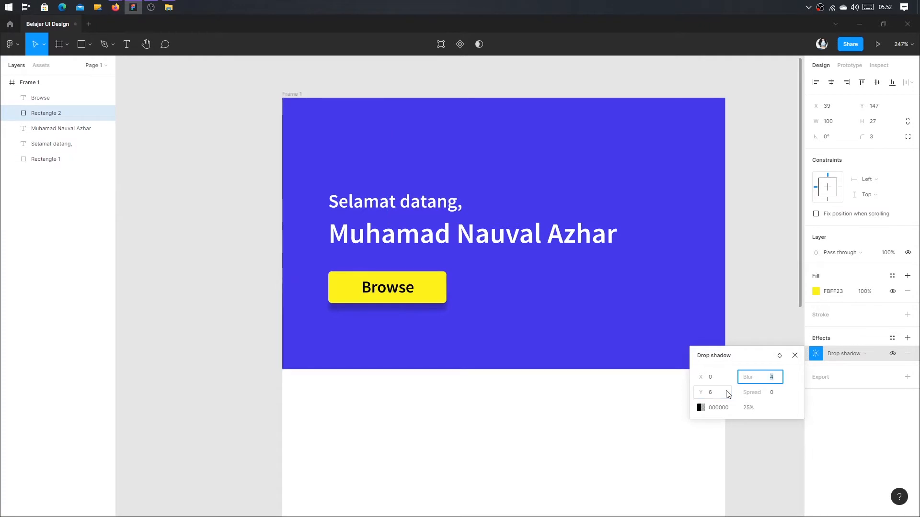
type("17")
key("BackSpace")
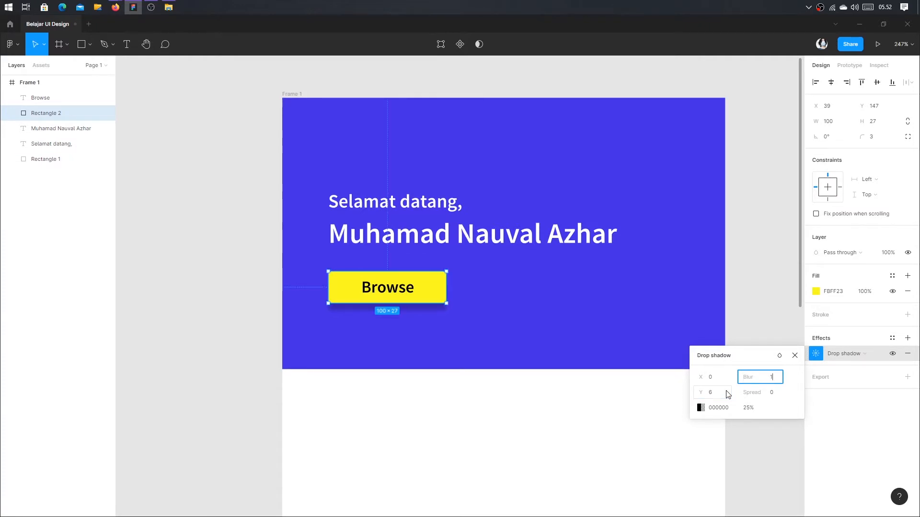
type("6")
key("Return")
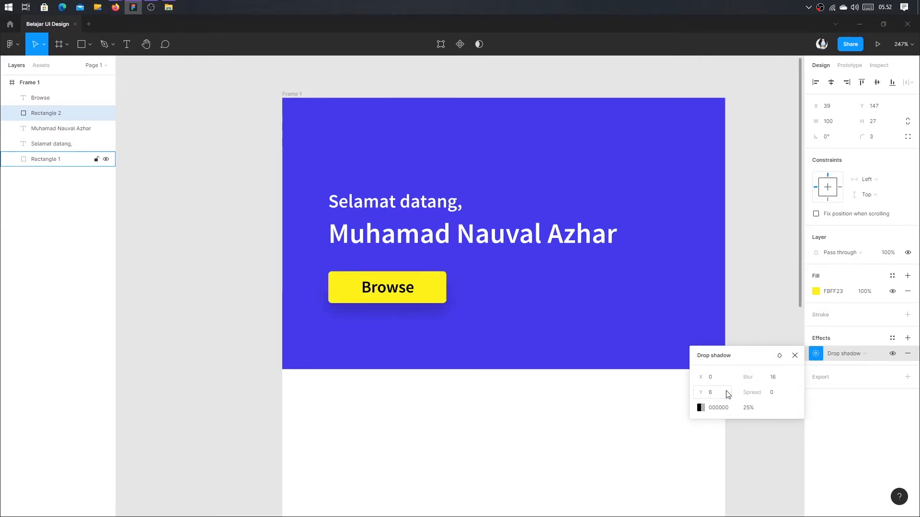
Try a green 308F34 shadow colour, then return the shadow to black
left_click(700, 407)
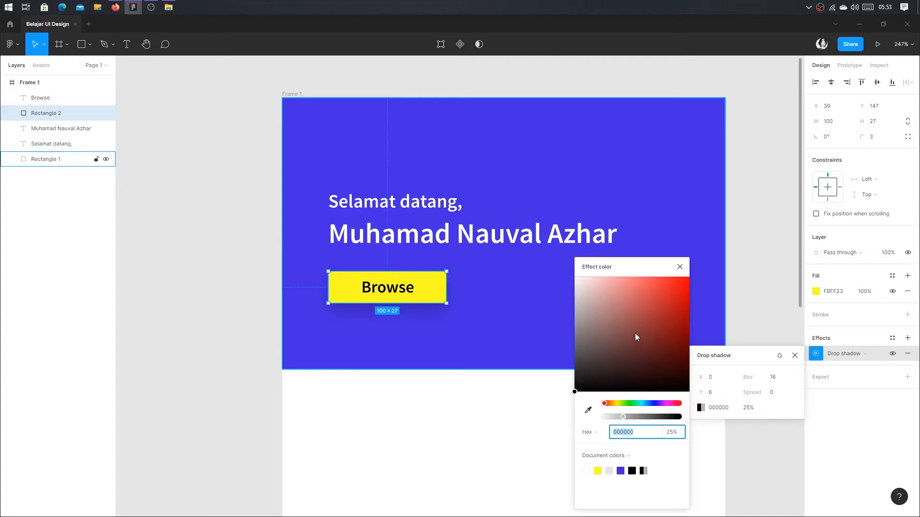
type("308F34")
key("Return")
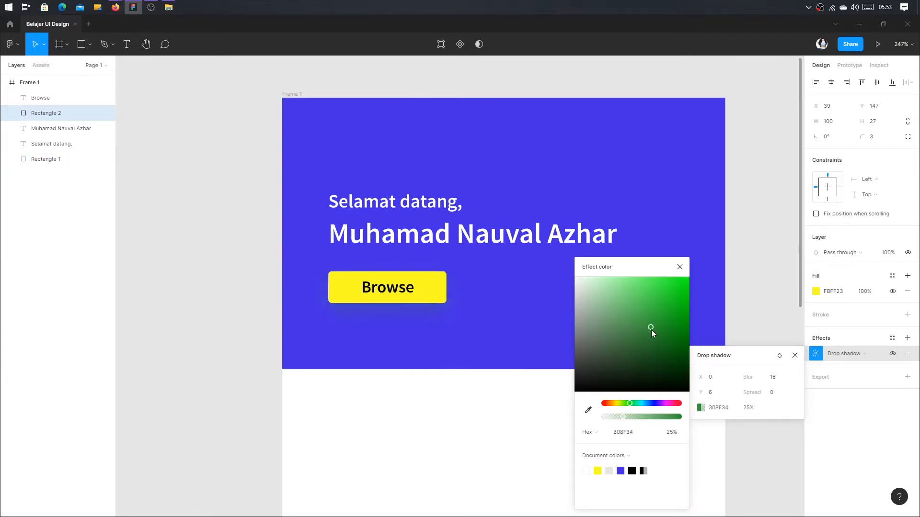
left_click_drag(651, 330, 700, 208)
left_click_drag(639, 403, 612, 403)
left_click_drag(654, 344, 650, 392)
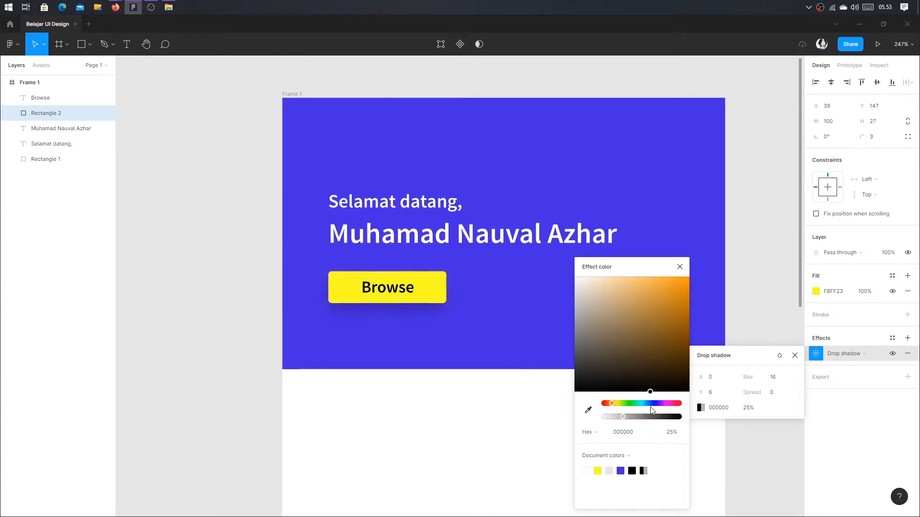
Lower the shadow colour's opacity to a subtle 14%
left_click(747, 409)
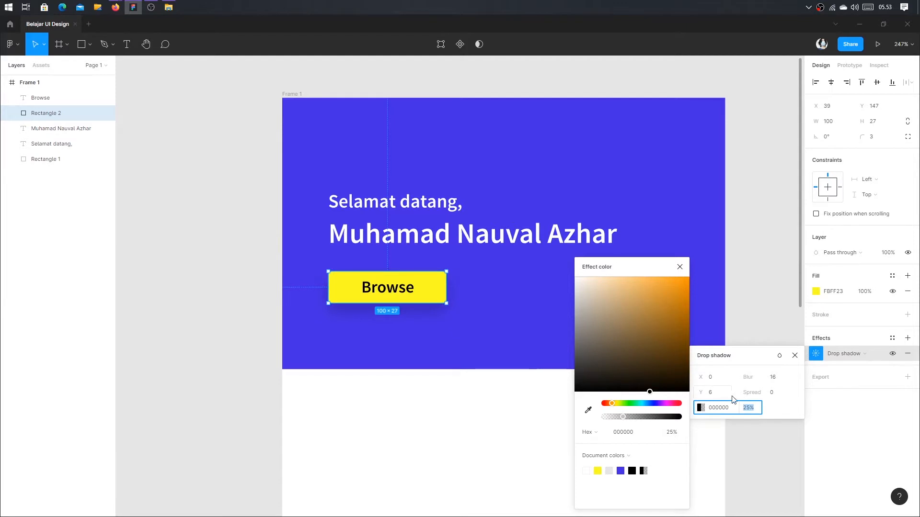
left_click(743, 413)
left_click_drag(624, 418, 595, 421)
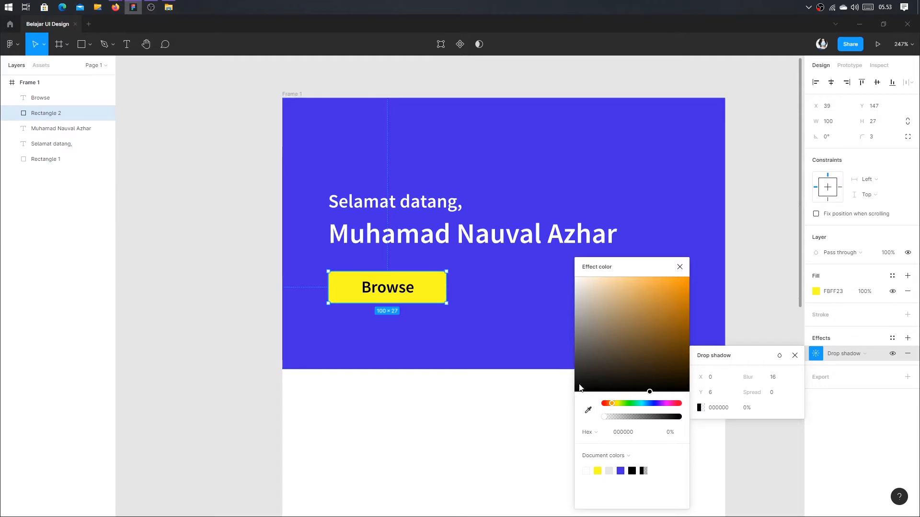
left_click_drag(615, 417, 721, 417)
left_click_drag(648, 417, 497, 267)
Close the shadow settings, zoom and pan to Frame 1's blue header, and choose the Rectangle tool
left_click(489, 433)
scroll(511, 418, "down", 4)
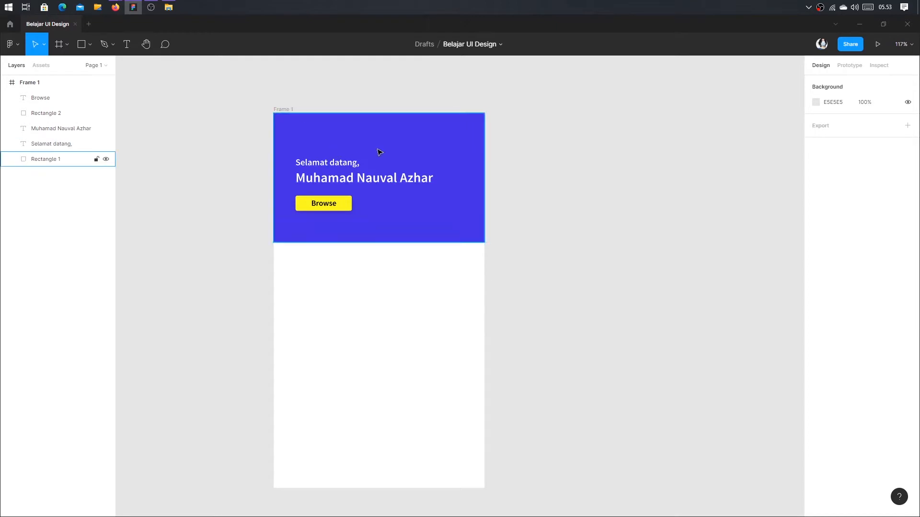
left_click_drag(631, 256, 647, 282)
left_click(315, 160)
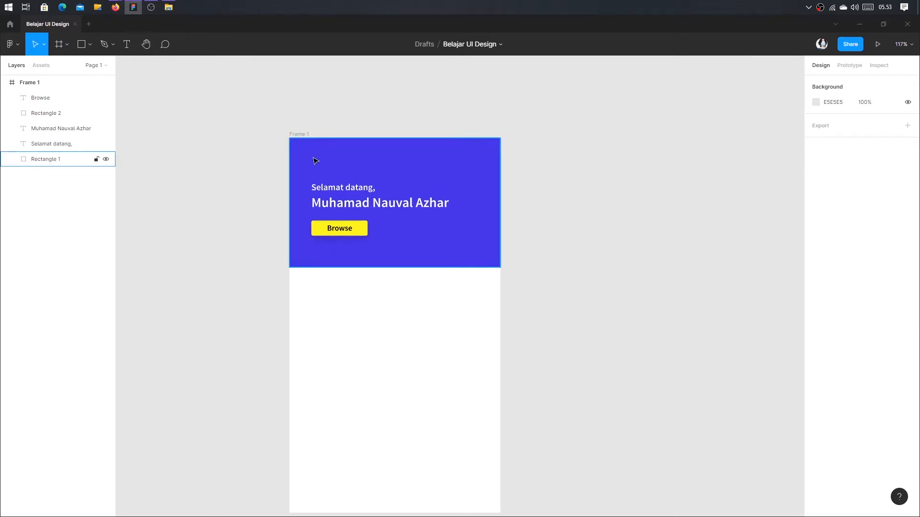
left_click(243, 174)
scroll(287, 208, "up", 3)
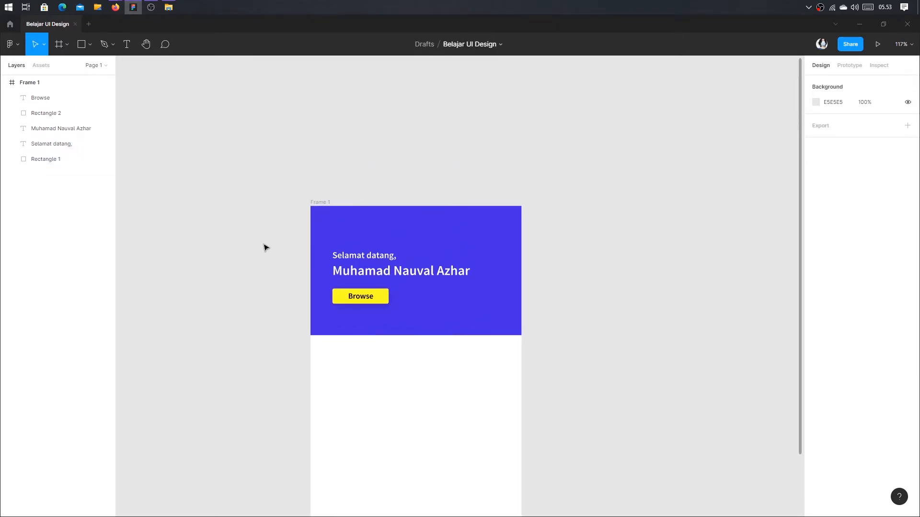
scroll(343, 228, "up", 5)
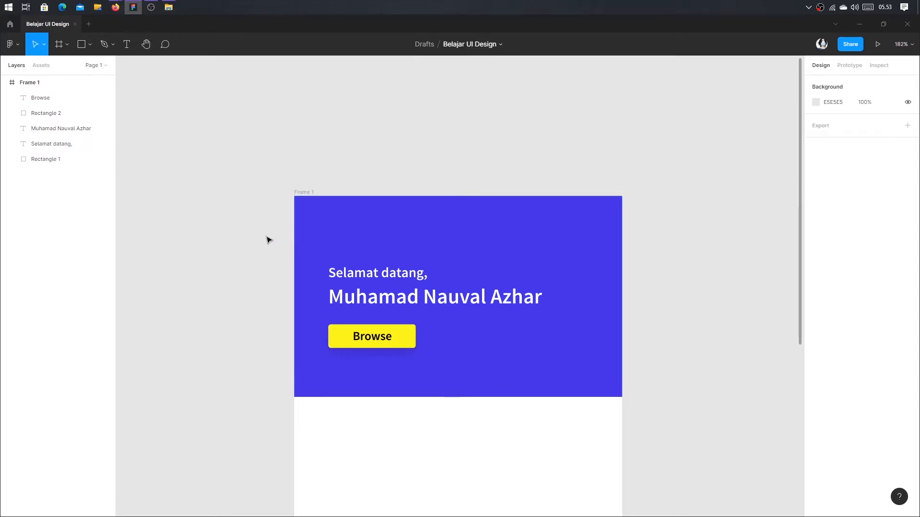
left_click_drag(252, 220, 214, 192)
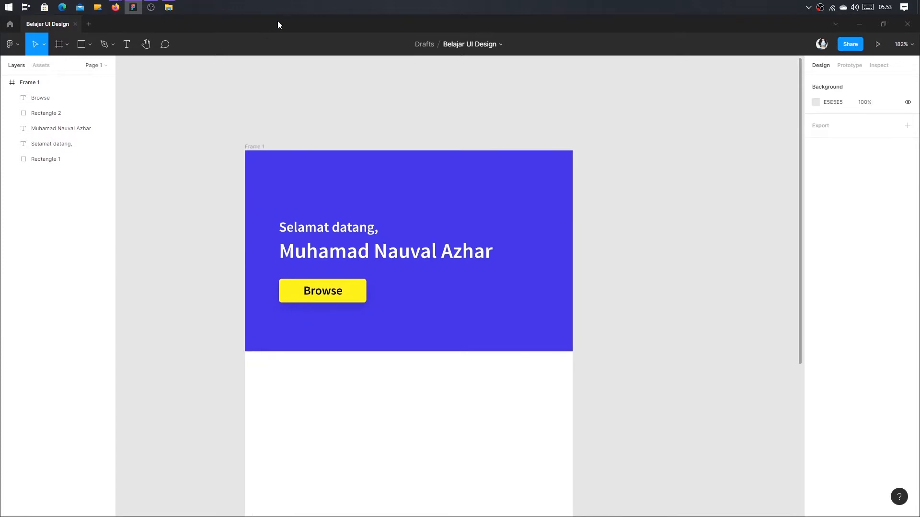
left_click(81, 44)
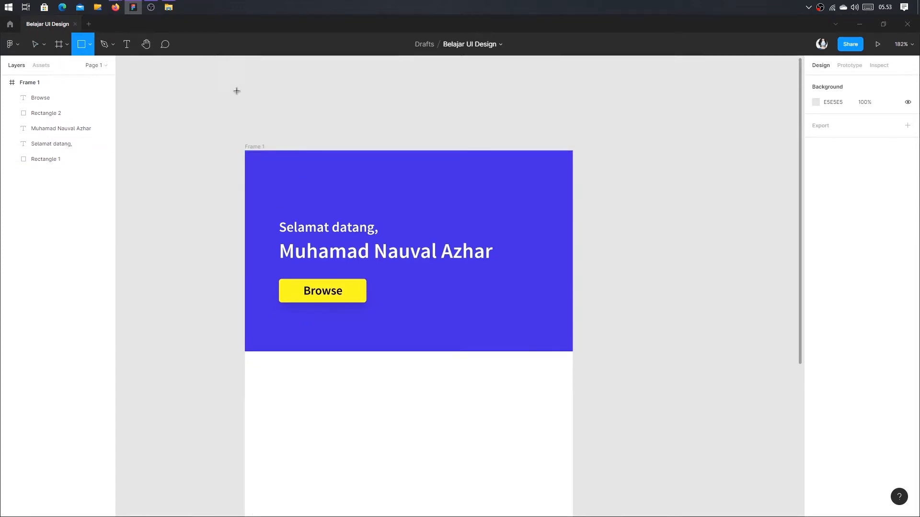
Draw a rectangle in the header's top-left corner and narrow it to 23 wide
scroll(280, 172, "up", 3)
left_click(288, 158)
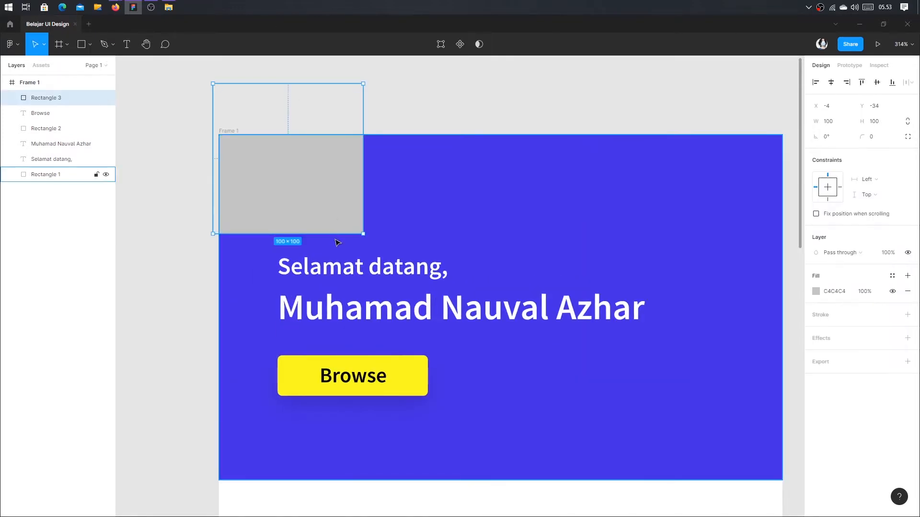
left_click_drag(329, 233, 393, 193)
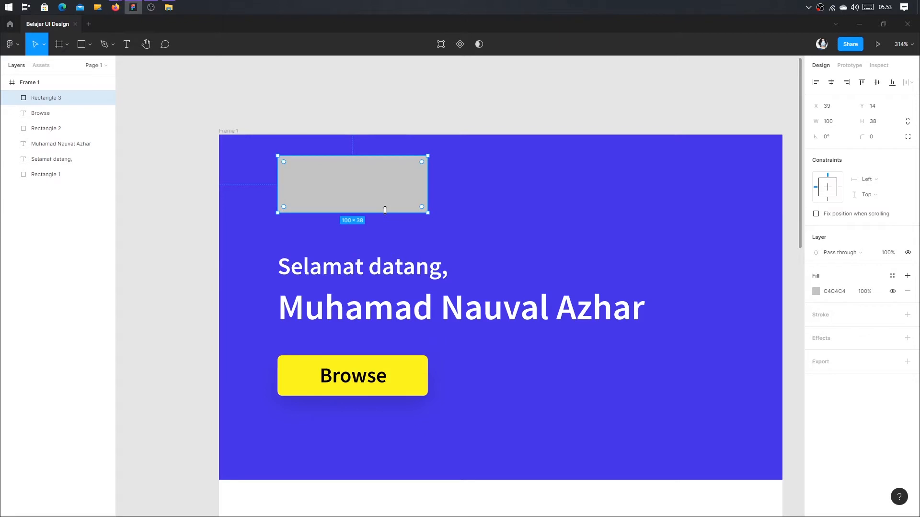
left_click_drag(385, 210, 362, 226)
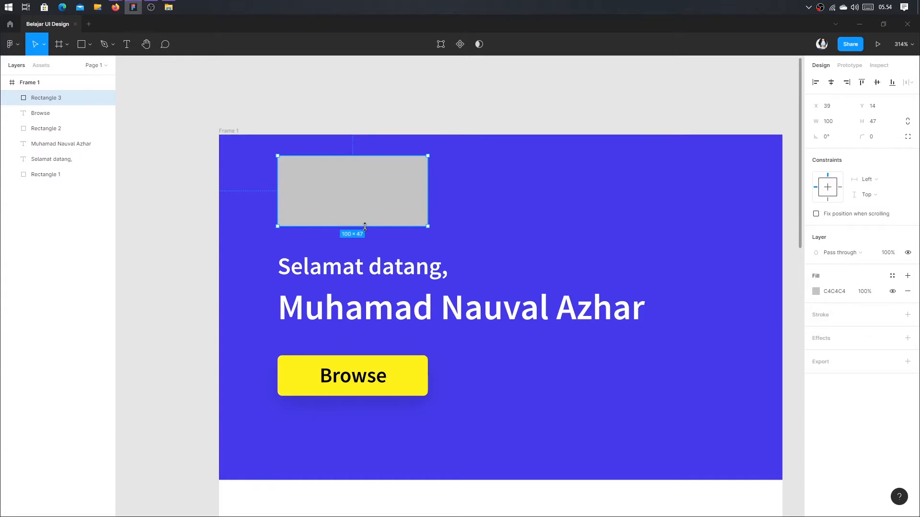
key("alt")
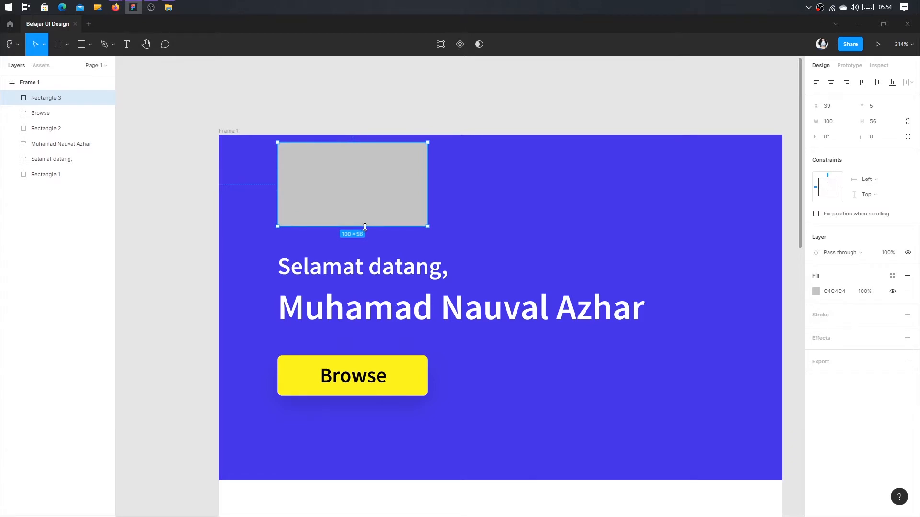
left_click_drag(364, 226, 361, 173)
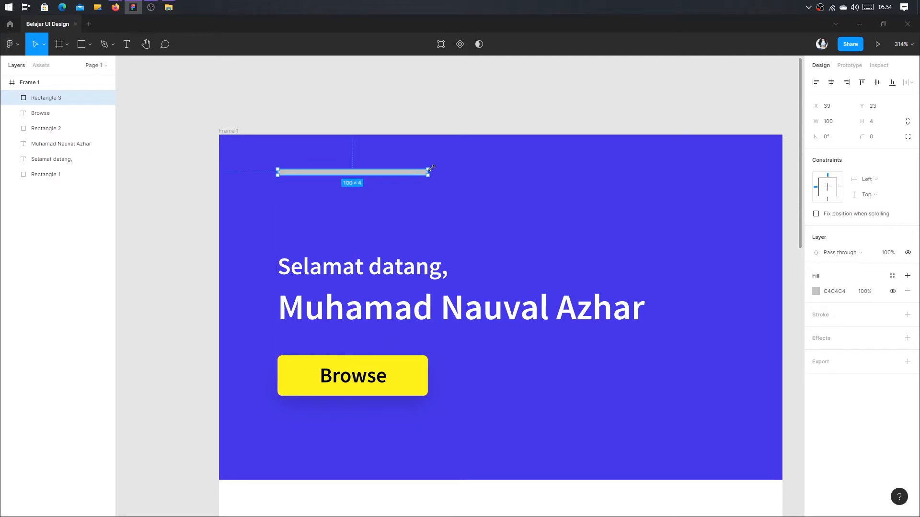
left_click_drag(428, 172, 312, 172)
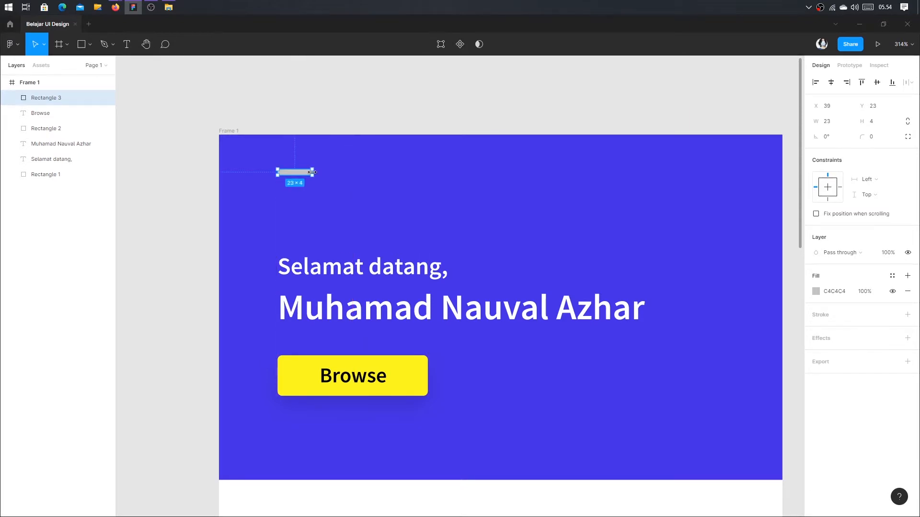
Thin the bar to 2 high and fill it white FFFFFF
scroll(293, 182, "up", 3)
scroll(294, 181, "up", 6)
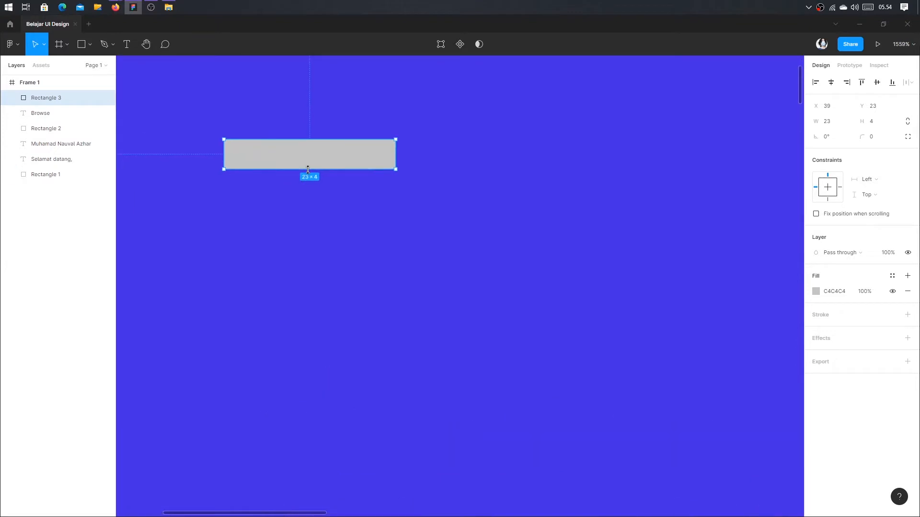
scroll(311, 169, "down", 8)
scroll(311, 169, "down", 2)
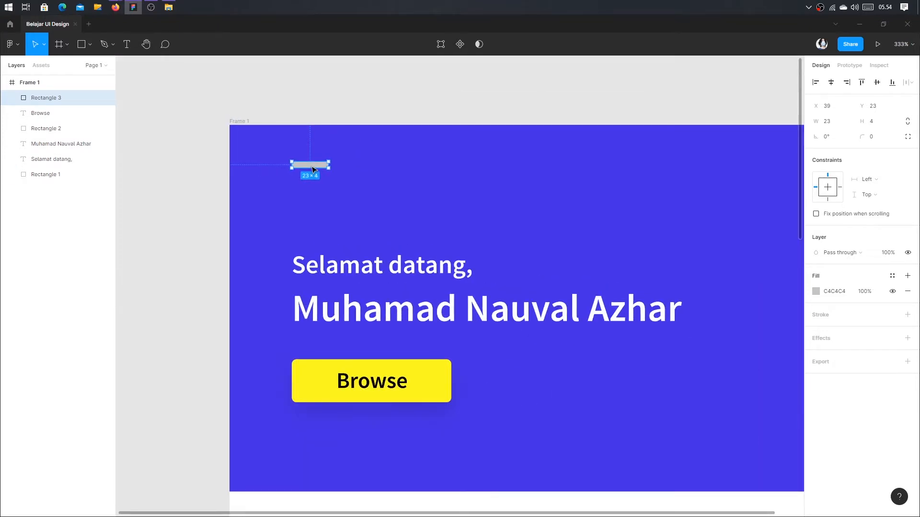
scroll(312, 169, "down", 2)
scroll(316, 165, "up", 5)
scroll(320, 168, "down", 4)
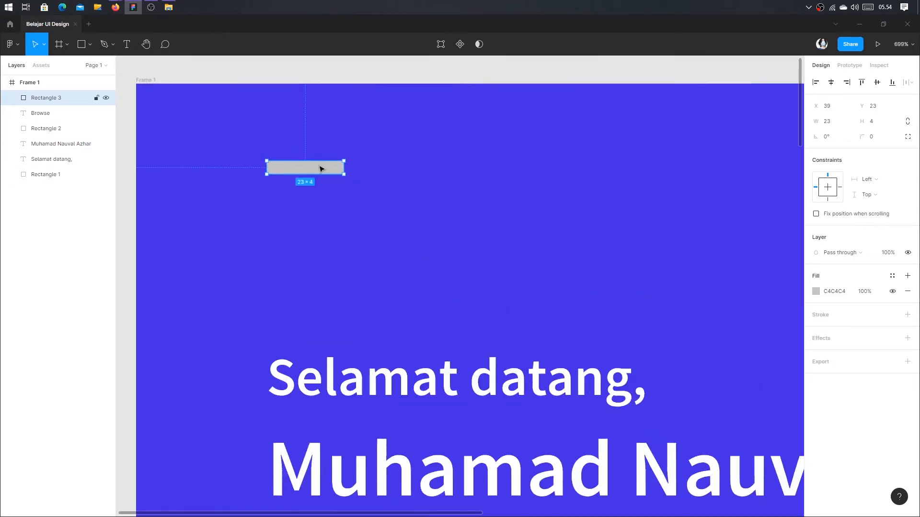
scroll(320, 167, "up", 8)
scroll(322, 168, "down", 3)
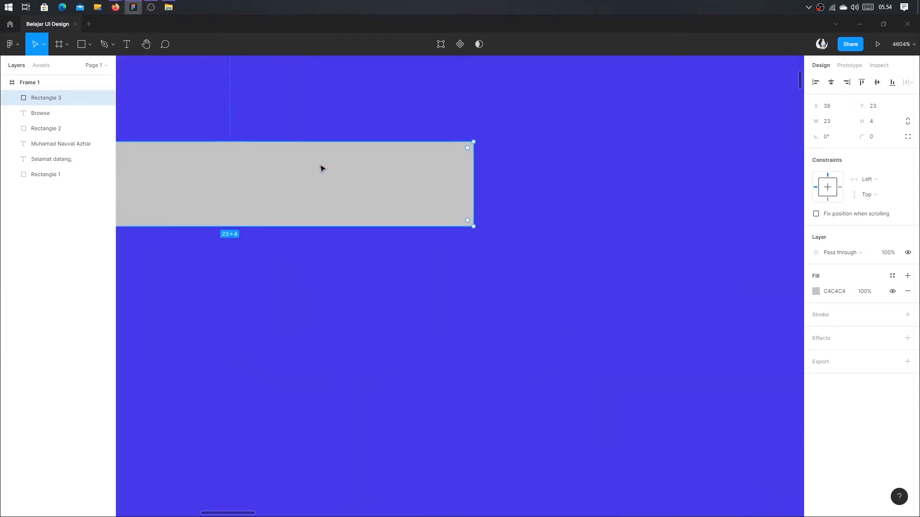
scroll(322, 168, "down", 8)
scroll(321, 168, "up", 4)
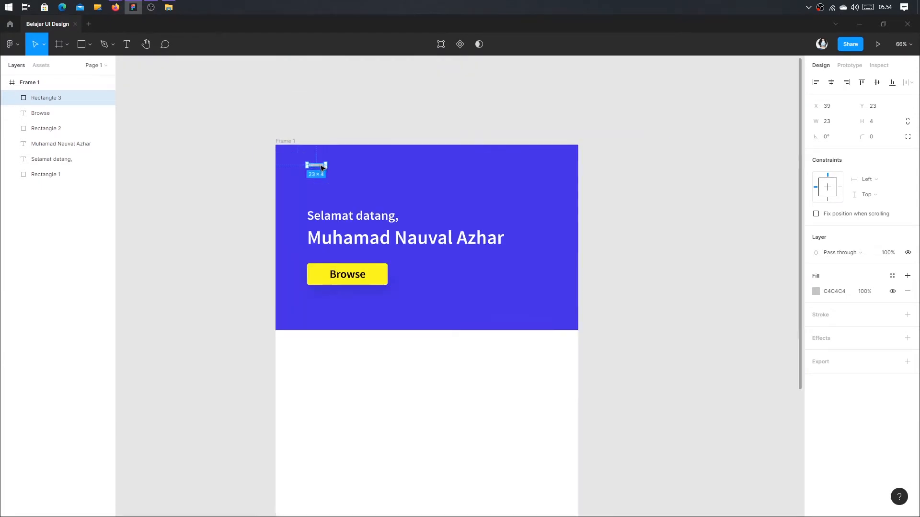
scroll(321, 168, "up", 4)
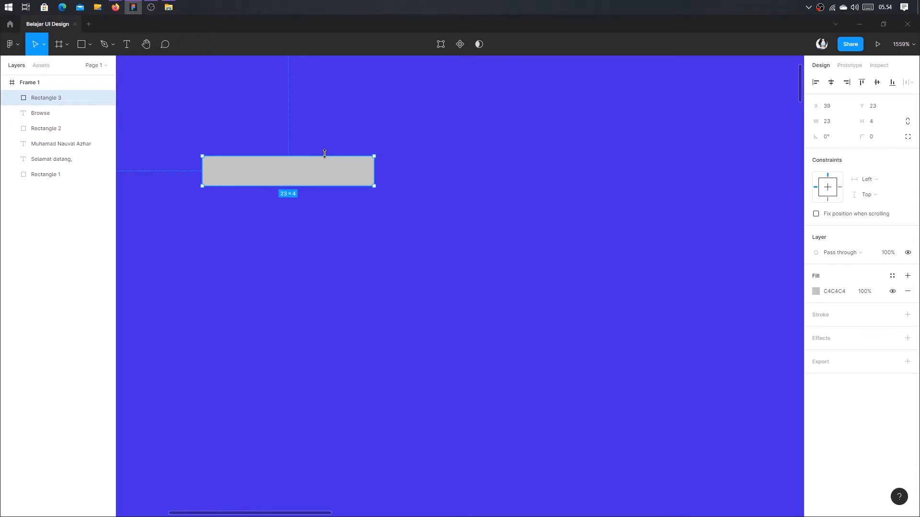
scroll(328, 163, "down", 5)
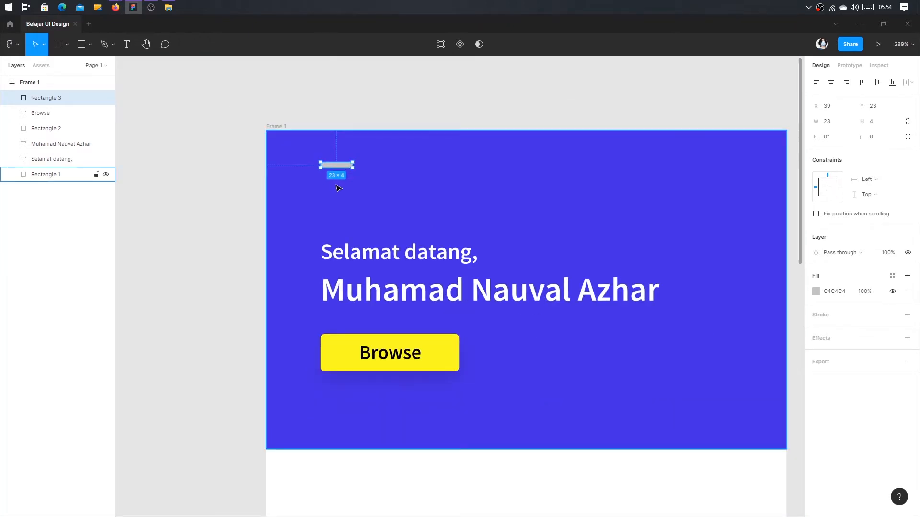
scroll(336, 187, "up", 5)
scroll(338, 186, "down", 2)
scroll(338, 186, "down", 2)
scroll(338, 185, "up", 5)
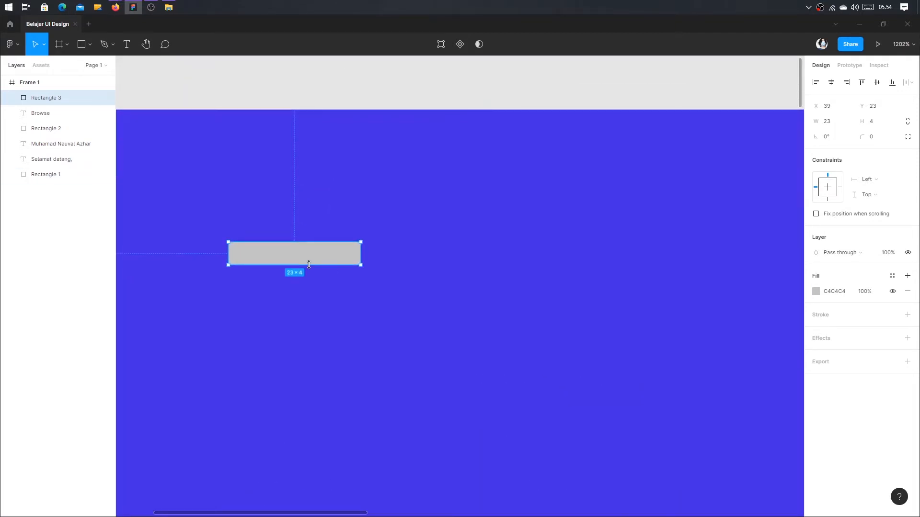
left_click_drag(310, 263, 321, 252)
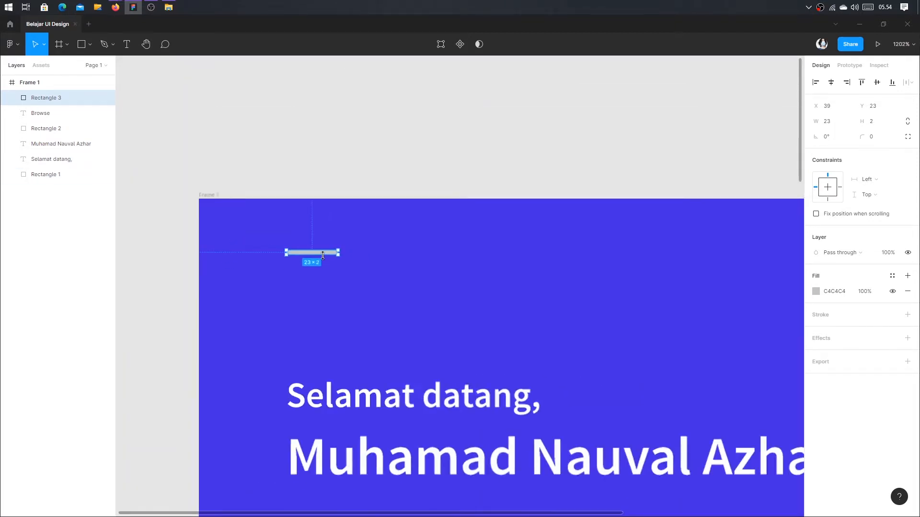
scroll(320, 251, "down", 3)
left_click(836, 292)
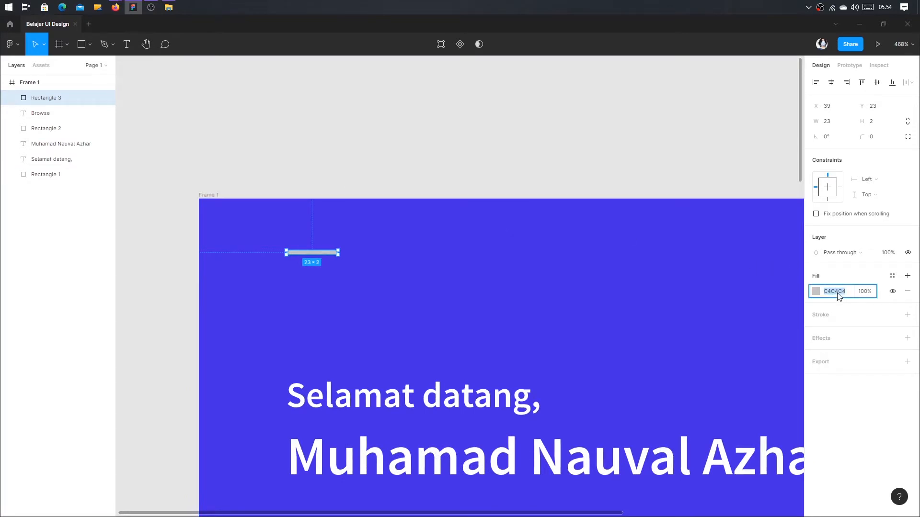
type("f")
key("Return")
Alt-drag two copies of the white bar below it, forming a three-bar hamburger icon
left_click(366, 187)
left_click(330, 253)
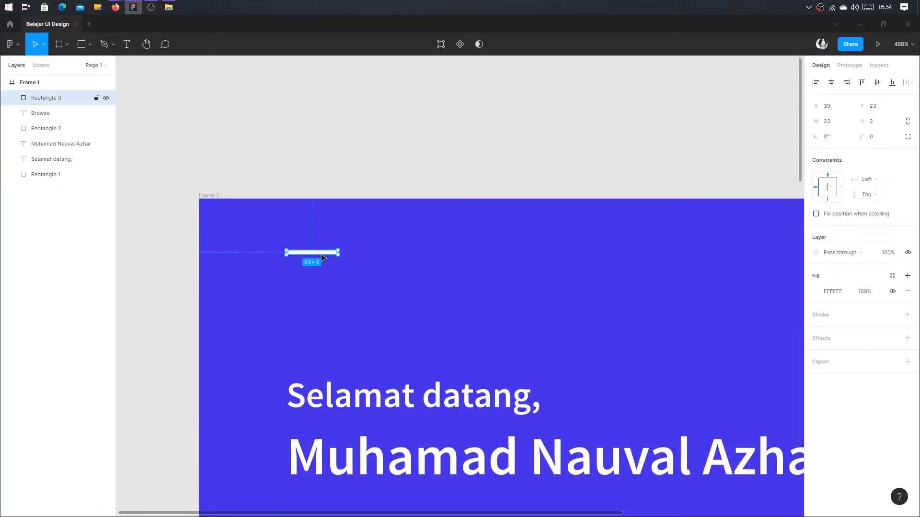
left_click_drag(321, 254, 320, 265)
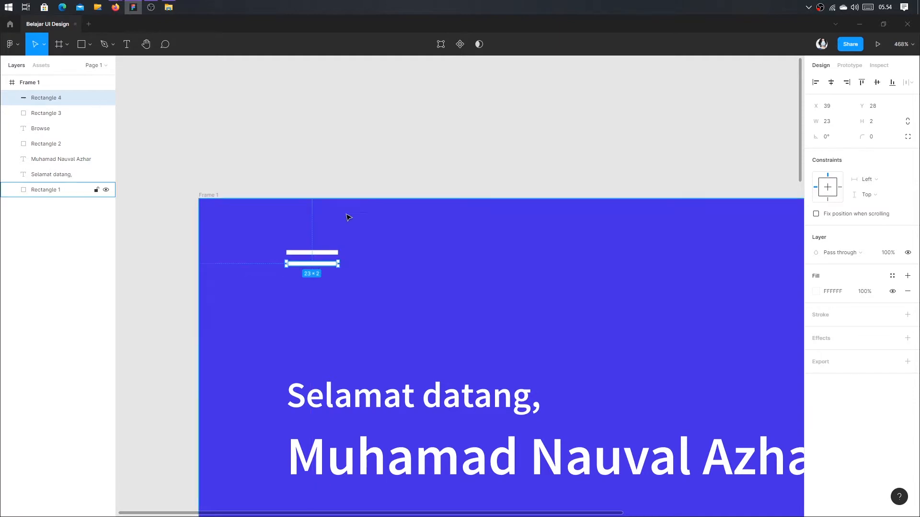
key("ctrl+z")
scroll(326, 249, "up", 5)
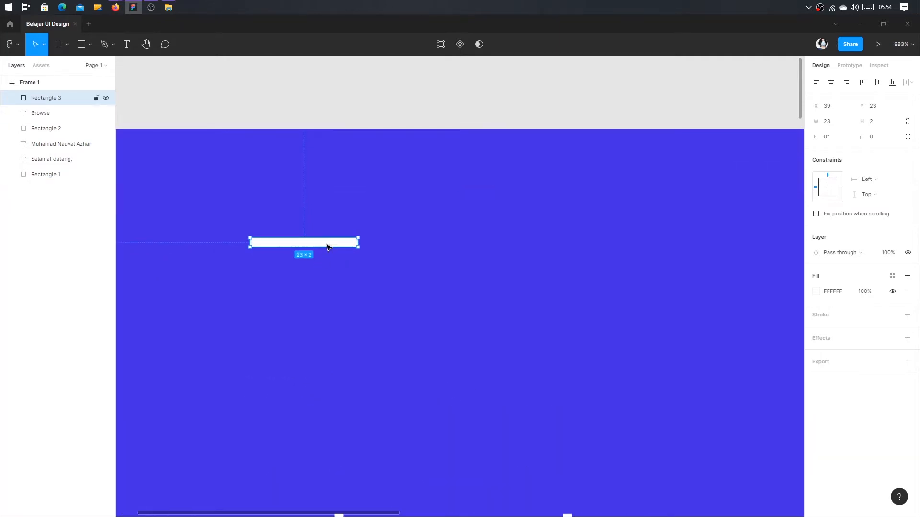
left_click_drag(330, 249, 336, 293)
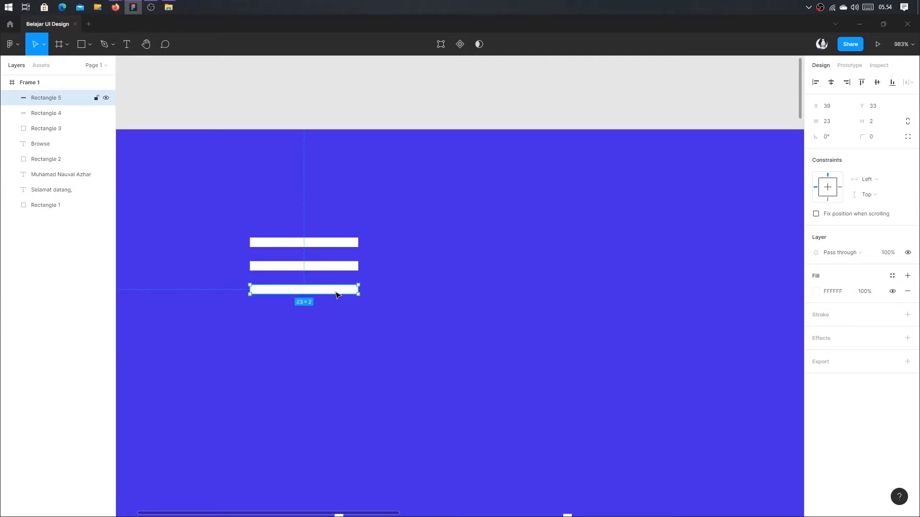
key("ctrl+z")
key("ctrl+z")
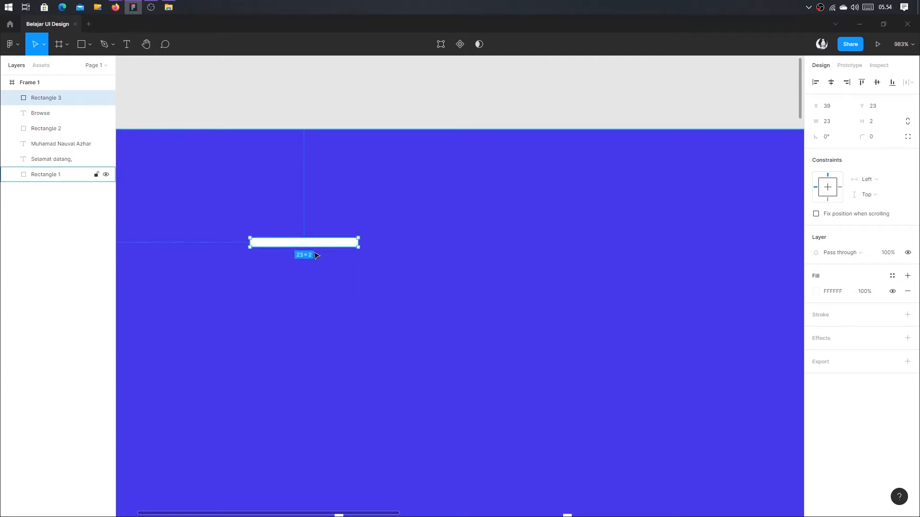
left_click_drag(318, 246, 334, 294)
left_click(390, 101)
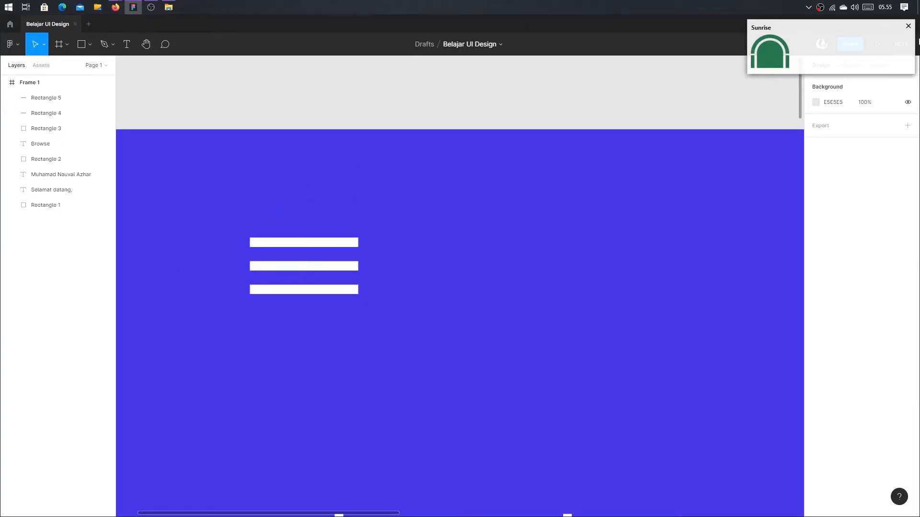
scroll(355, 279, "down", 3)
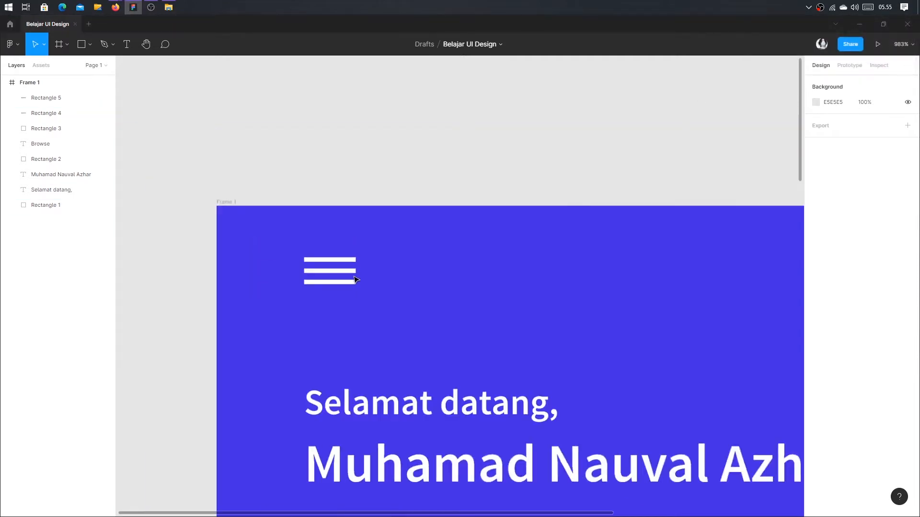
left_click(353, 283)
scroll(344, 280, "up", 2)
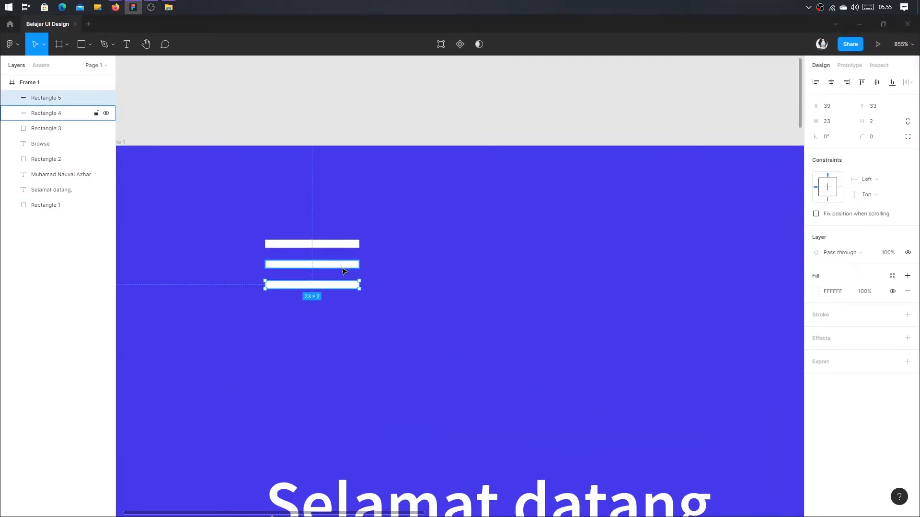
Narrow all three hamburger bars to 18 wide
left_click(342, 268, "shift")
left_click(351, 243, "shift")
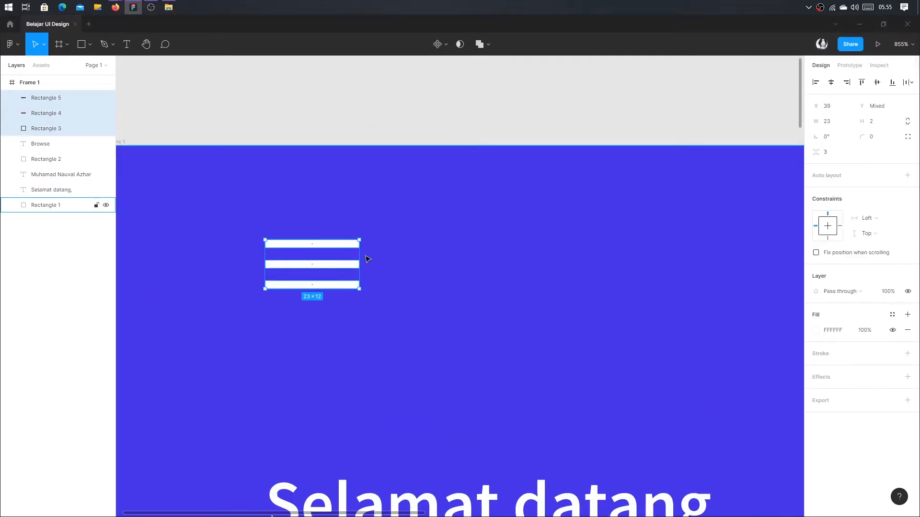
left_click_drag(359, 260, 340, 259)
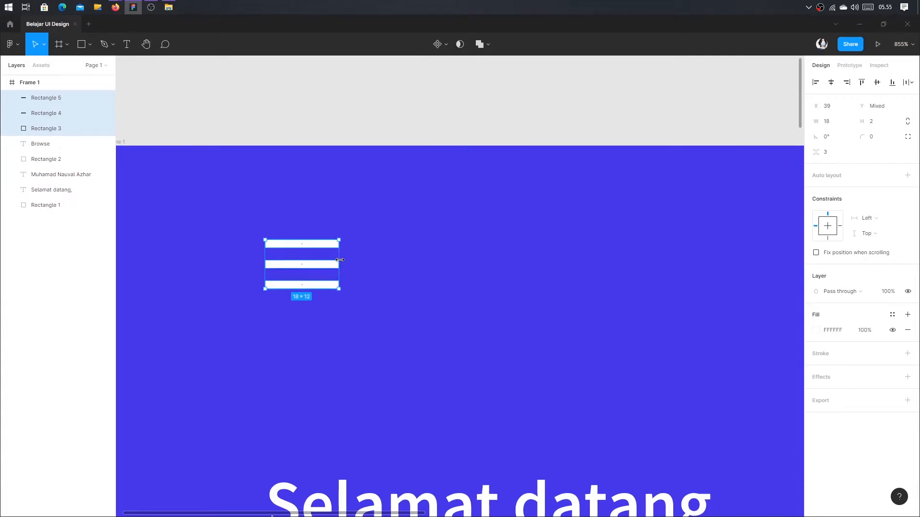
scroll(366, 134, "down", 6)
left_click_drag(404, 159, 369, 198)
left_click(377, 154)
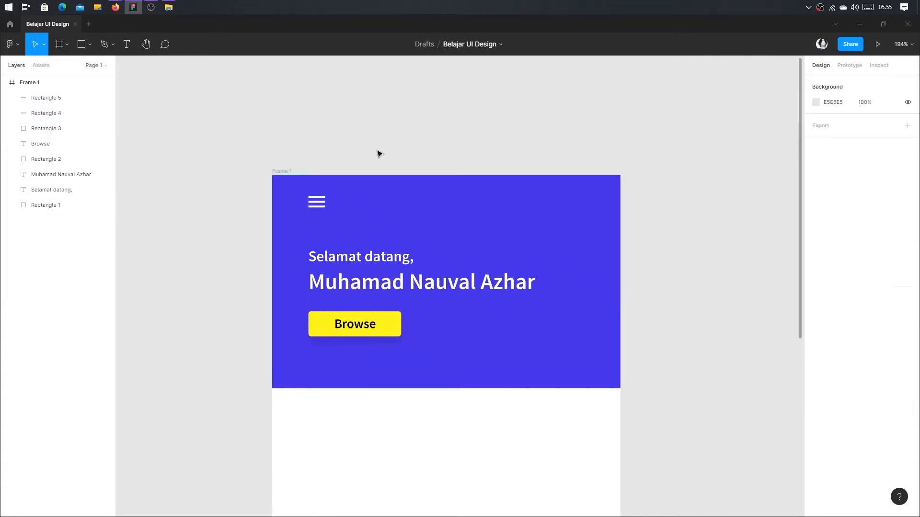
scroll(323, 221, "up", 5)
Select the three bars and group them into Group 1
left_click(309, 179)
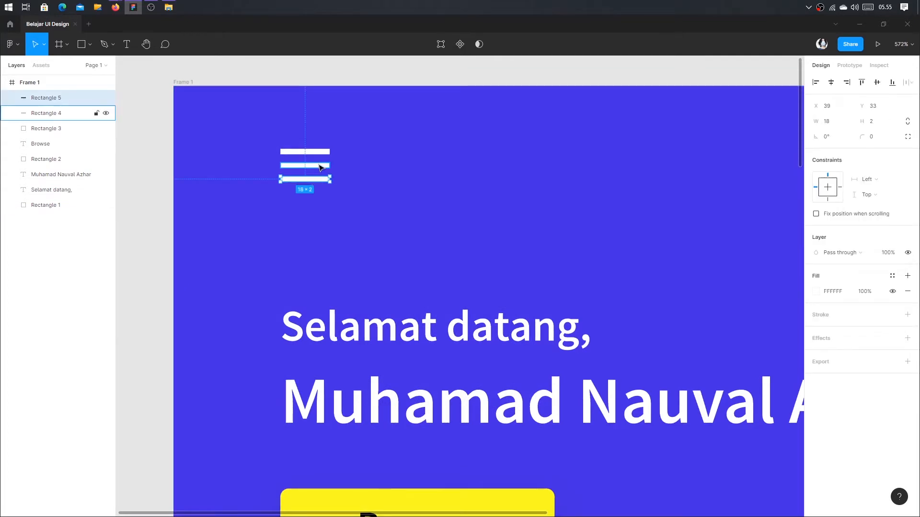
left_click(319, 167)
left_click(322, 178)
left_click(316, 165, "shift")
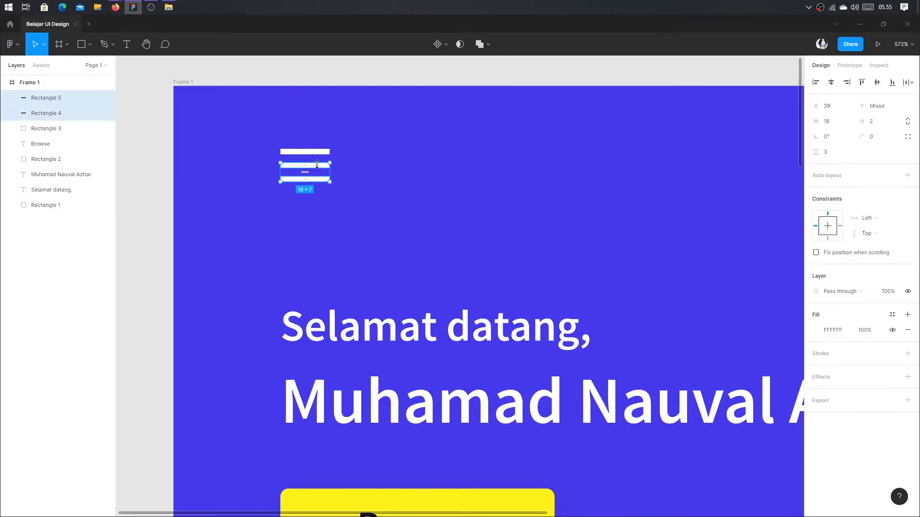
left_click(316, 152, "shift")
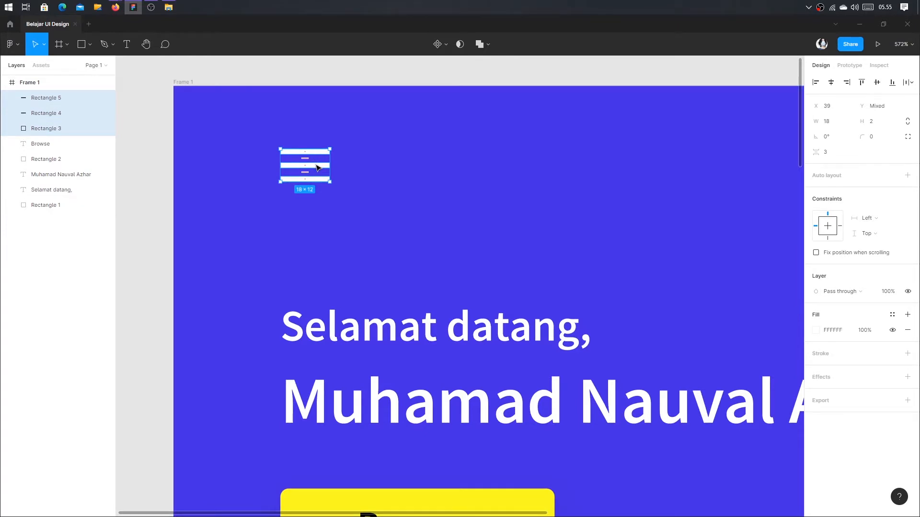
right_click(316, 164)
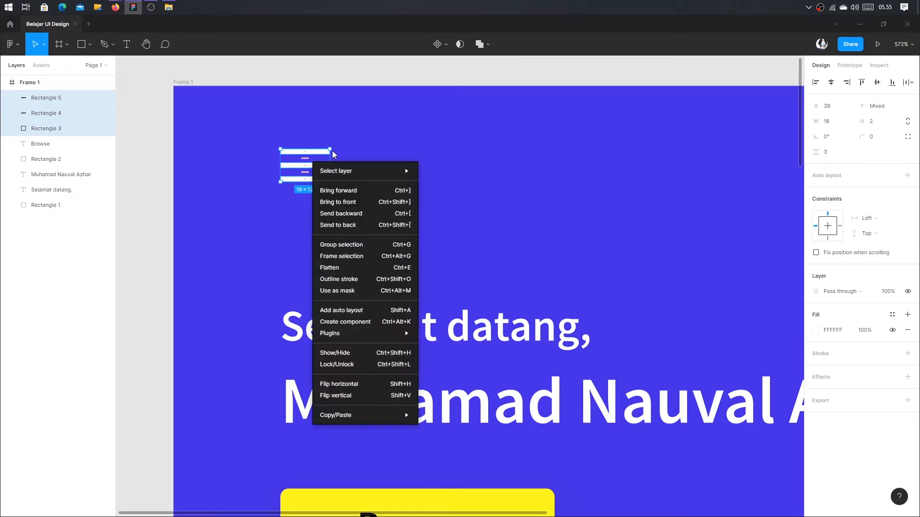
left_click(370, 244)
Nudge the hamburger group slightly right and down to Y 27
left_click(340, 123)
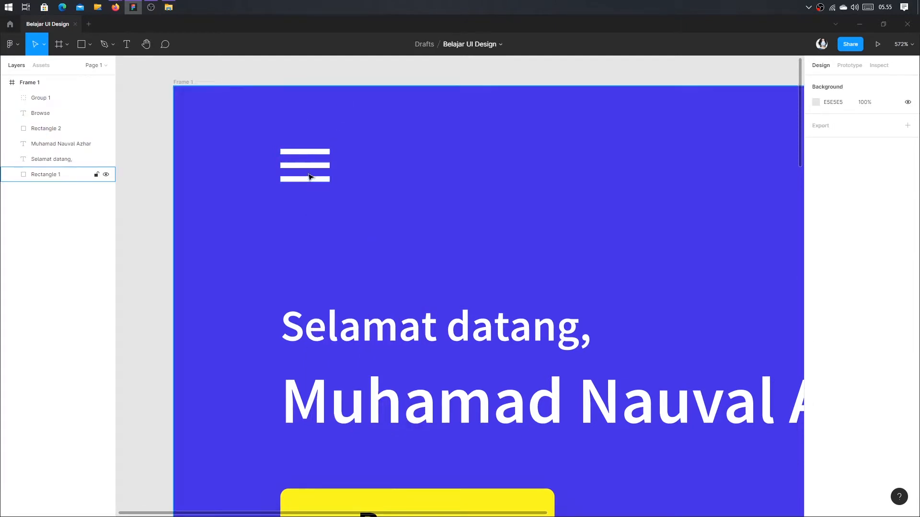
left_click(312, 175)
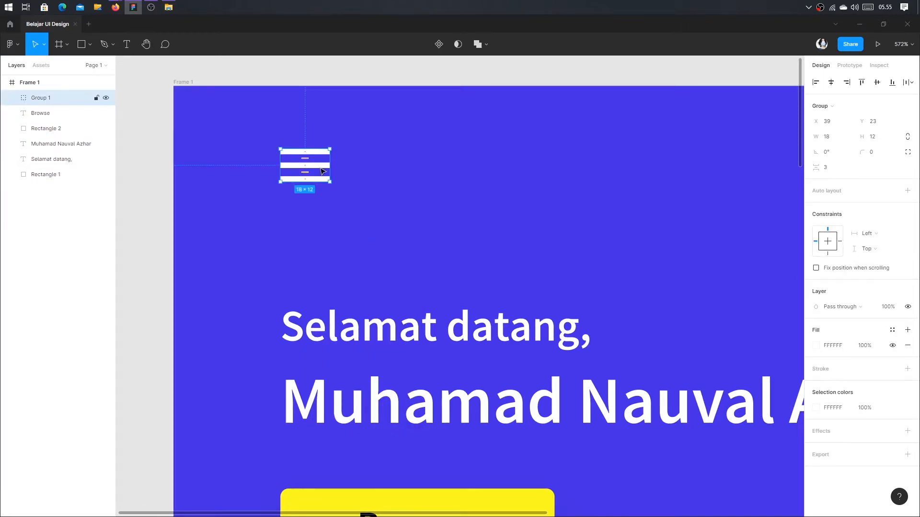
mouse_move(327, 179)
left_mouse_down()
mouse_move(347, 181)
mouse_move(320, 171)
mouse_move(322, 183)
left_mouse_up()
left_click(385, 74)
scroll(385, 74, "down", 5)
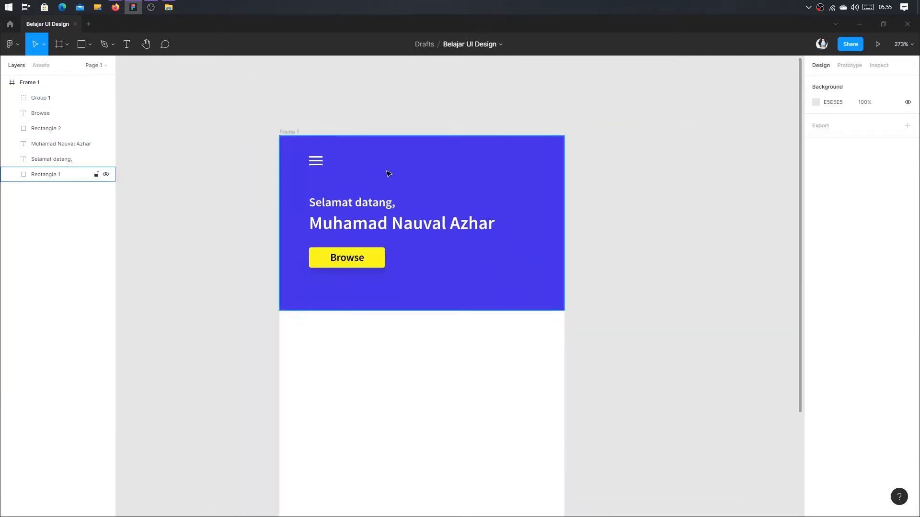
Draw a 298×228 rectangle below the header with a corner radius of 3
scroll(538, 291, "down", 3)
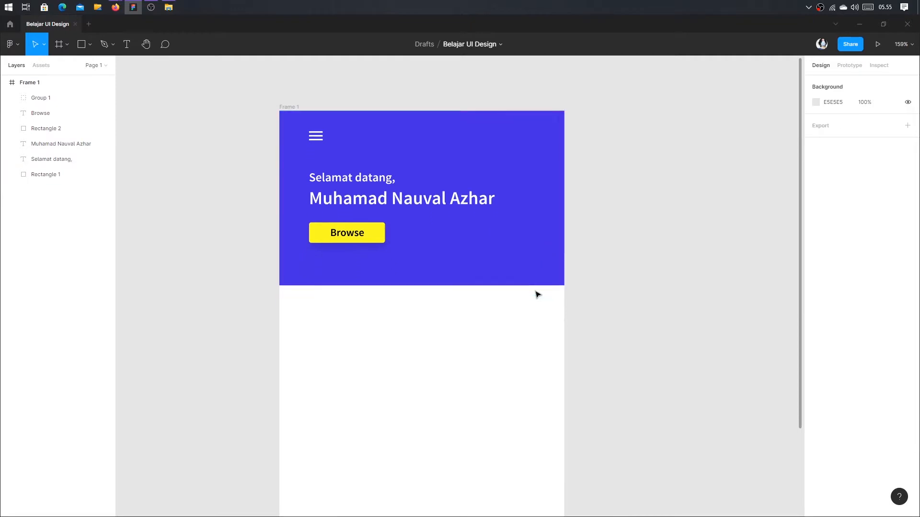
scroll(530, 286, "down", 4)
scroll(474, 267, "up", 4)
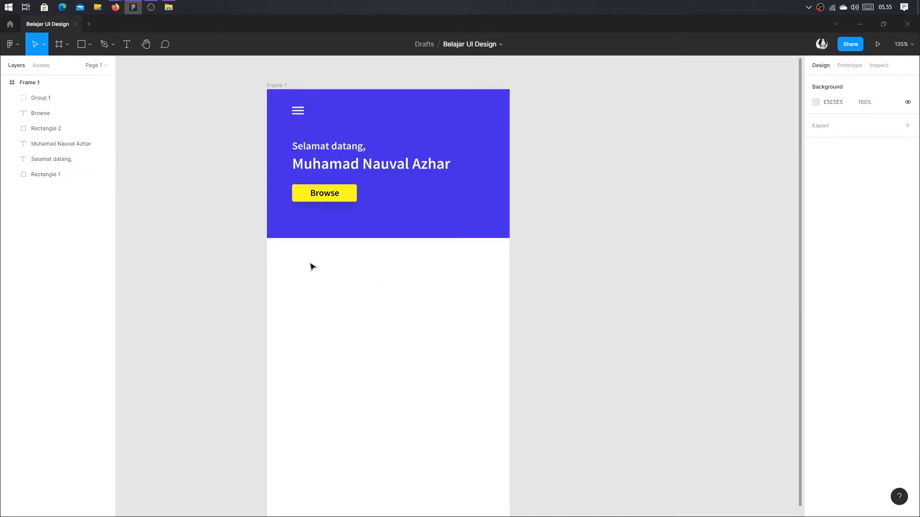
scroll(312, 265, "down", 2)
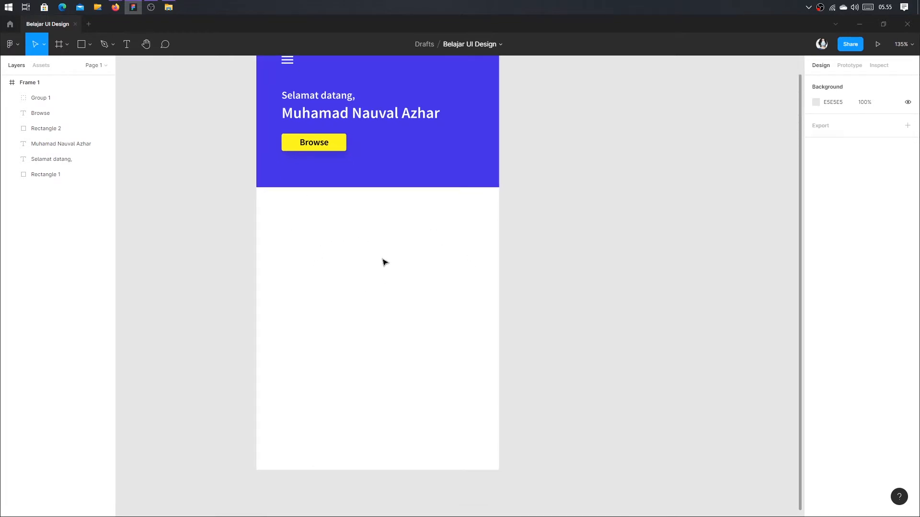
scroll(381, 261, "up", 2)
left_click(81, 48)
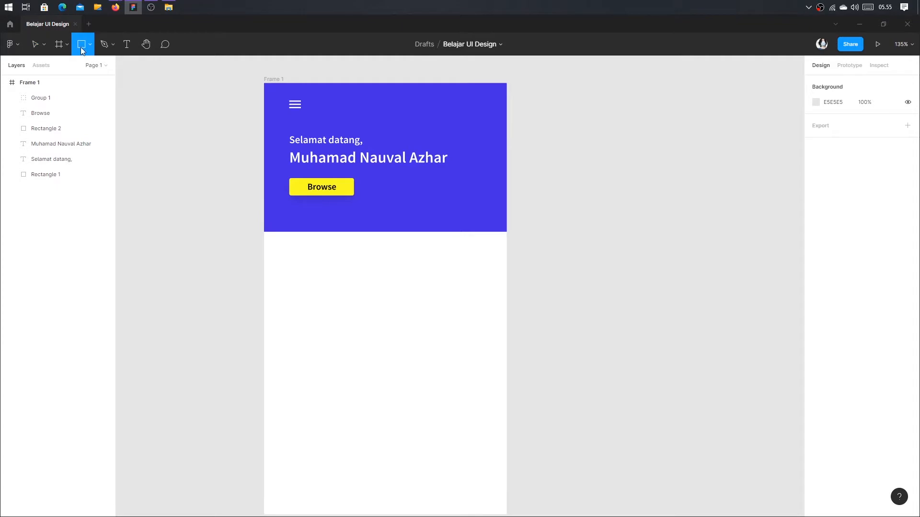
left_click(323, 294)
left_click_drag(324, 298, 482, 292)
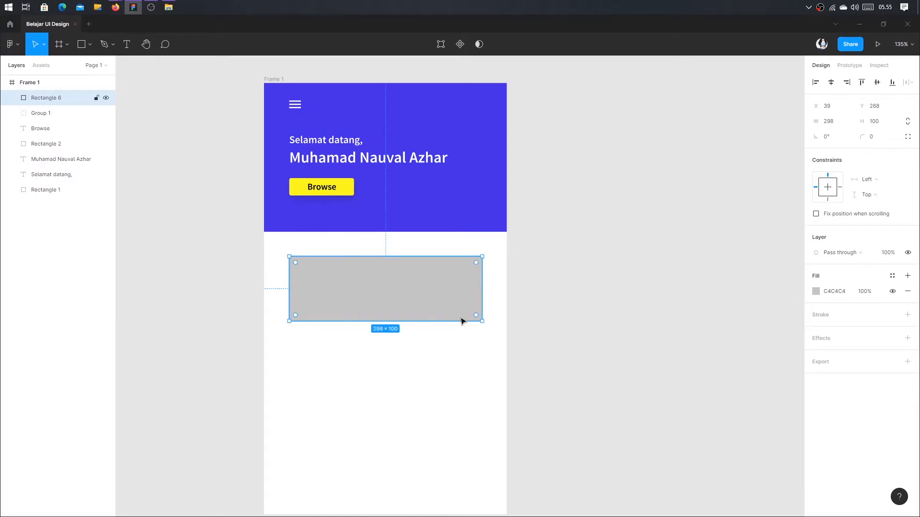
left_click_drag(455, 320, 456, 404)
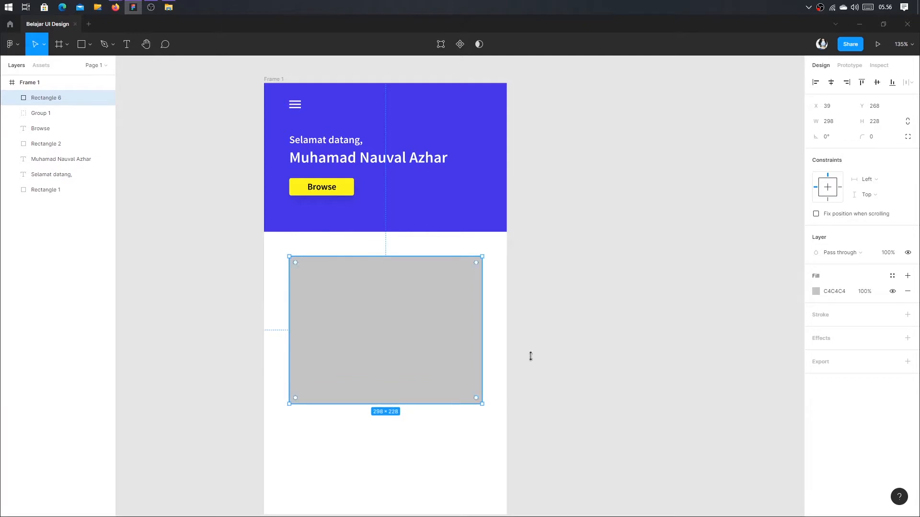
left_click(878, 139)
type("3")
left_click(708, 244)
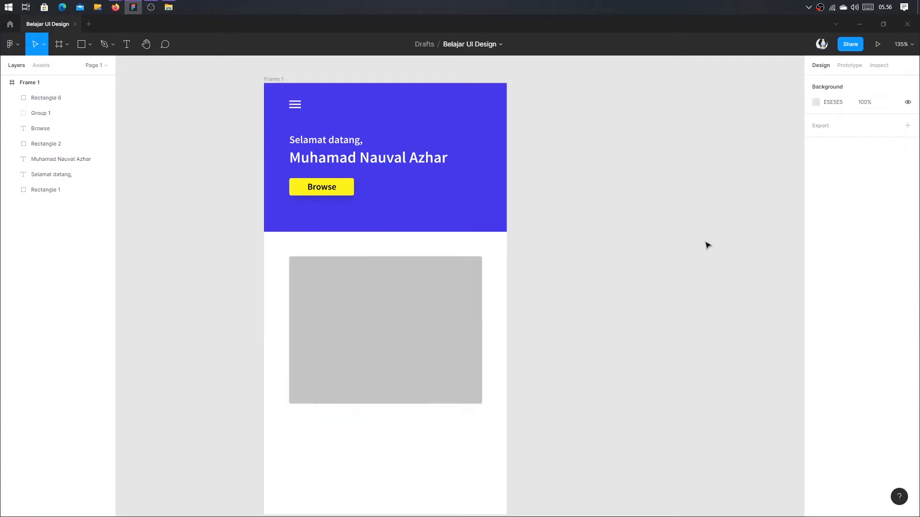
left_click(447, 331)
Fill the card with light grey F0F0F0
left_click(818, 293)
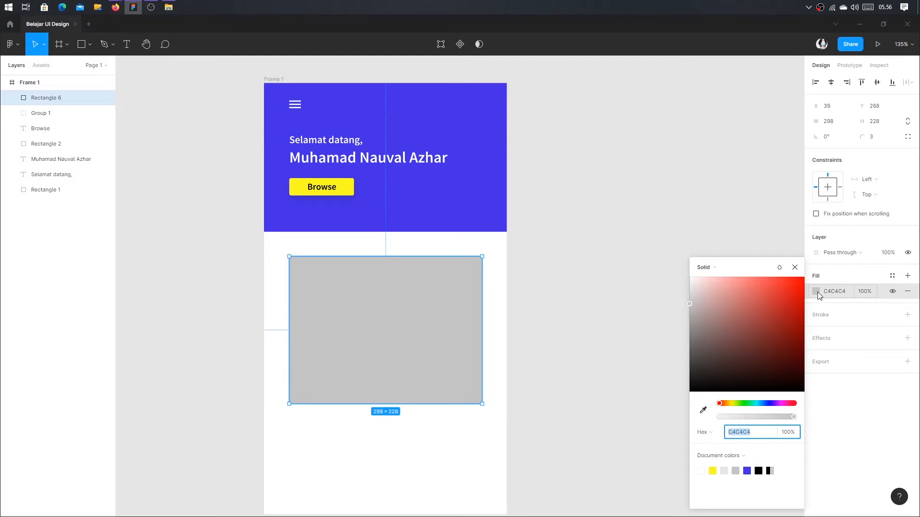
left_click_drag(718, 320, 622, 291)
left_click(599, 292)
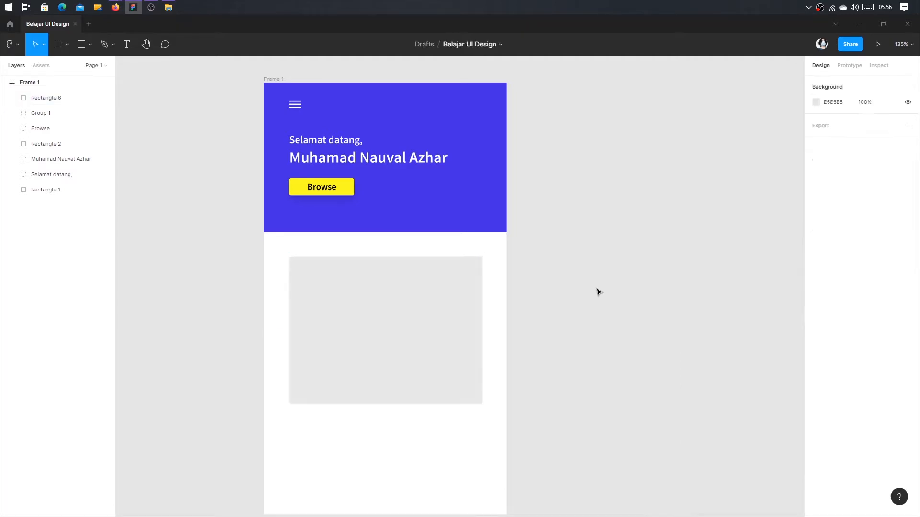
left_click(449, 299)
left_click(813, 292)
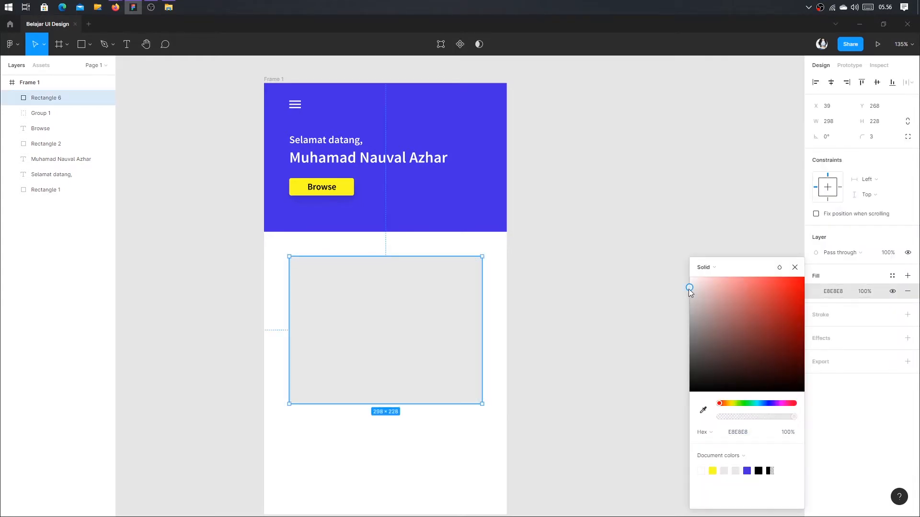
left_click(688, 290)
left_click_drag(687, 290, 685, 287)
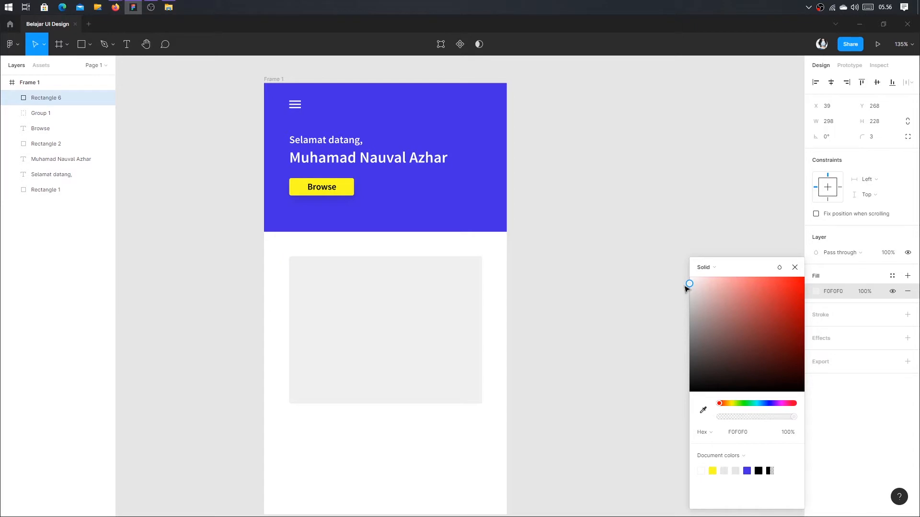
left_click(615, 277)
scroll(599, 300, "down", 1)
scroll(548, 283, "up", 4)
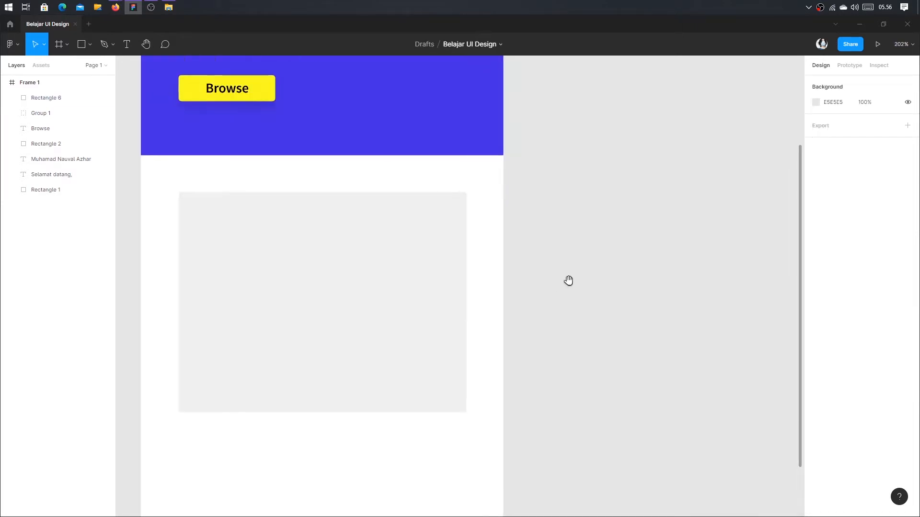
left_click_drag(568, 280, 594, 268)
Type the heading 'Judul Berita 1' on the grey card and set its size to 18
left_click(127, 44)
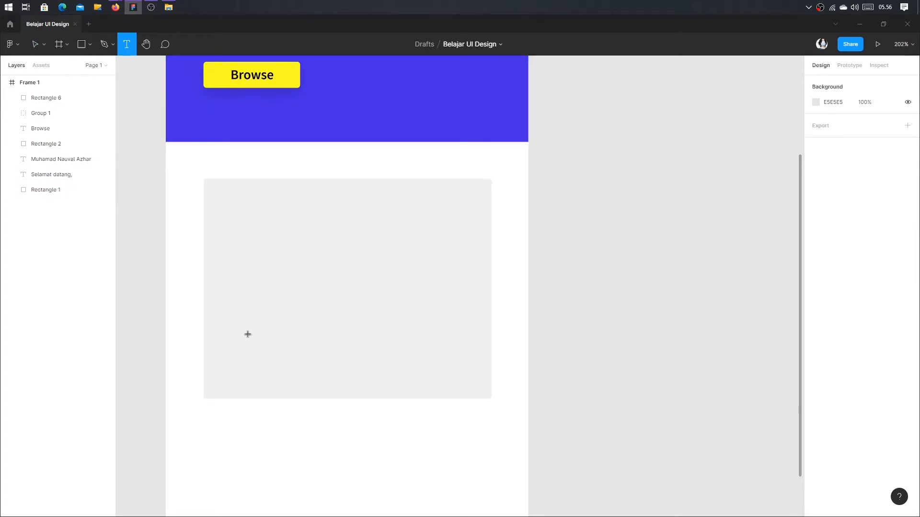
left_click(232, 340)
key("Escape")
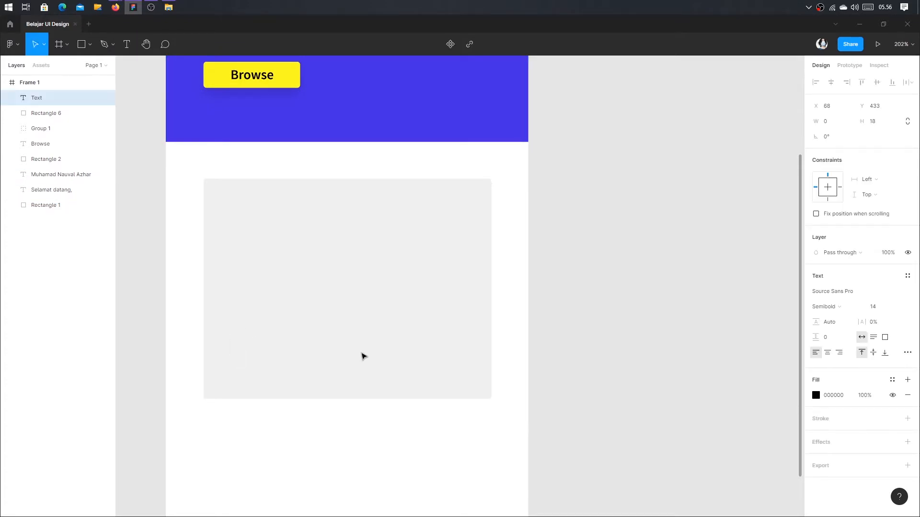
type("Judul Ber")
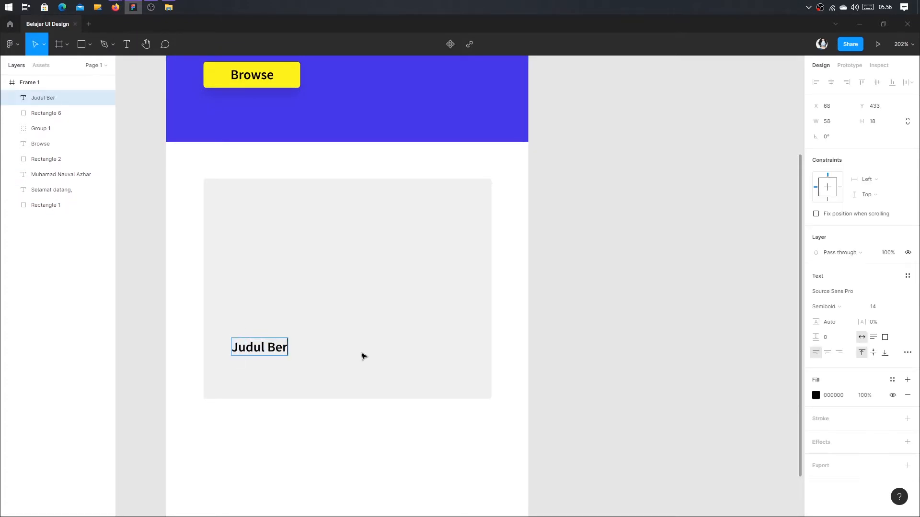
type("ita 1")
key("Escape")
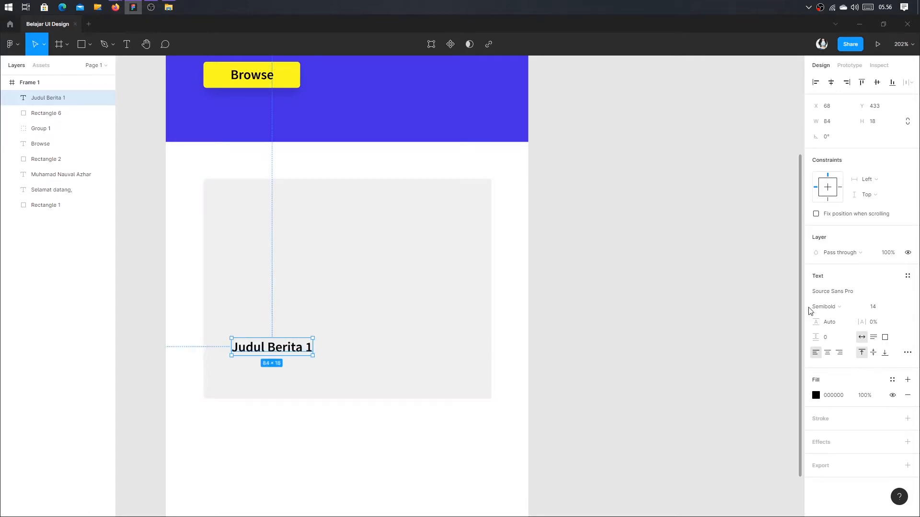
left_click(899, 306)
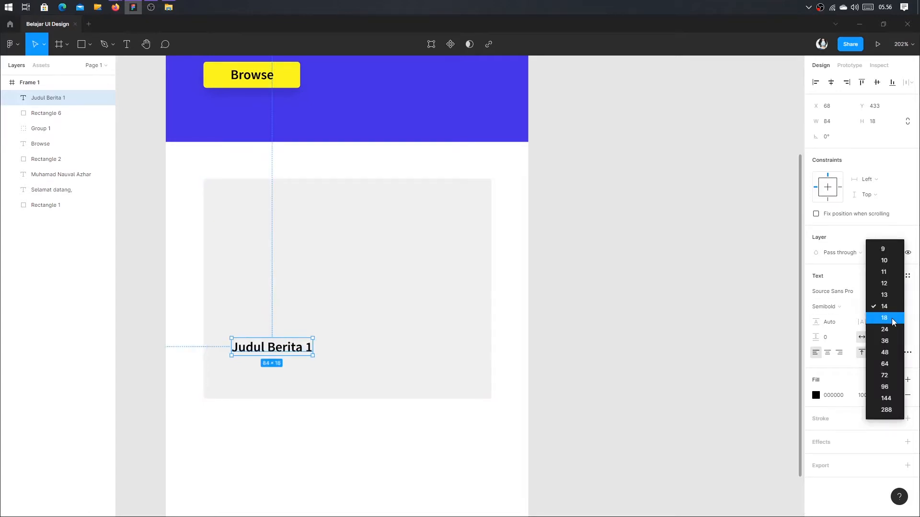
left_click(893, 320)
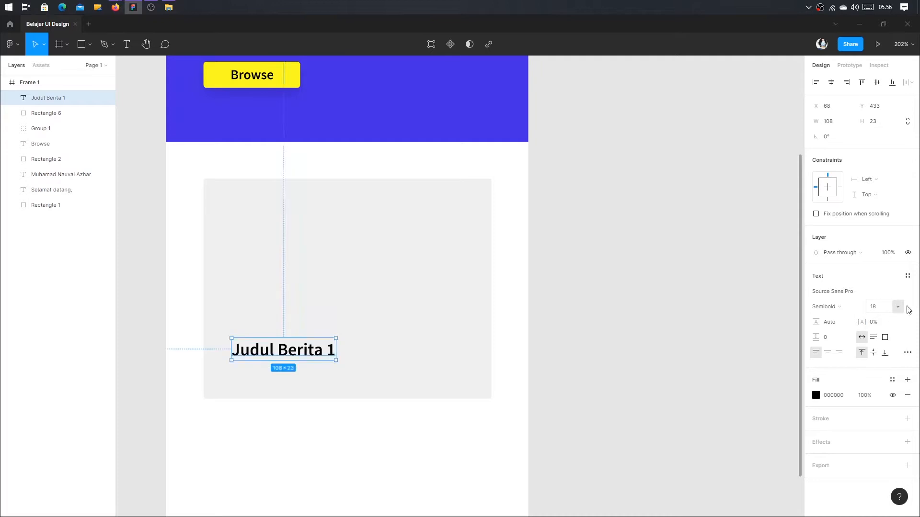
Nudge the heading slightly up, then start a new text box below it
left_click(361, 361)
left_click(294, 352)
left_click_drag(293, 352, 290, 347)
key("t")
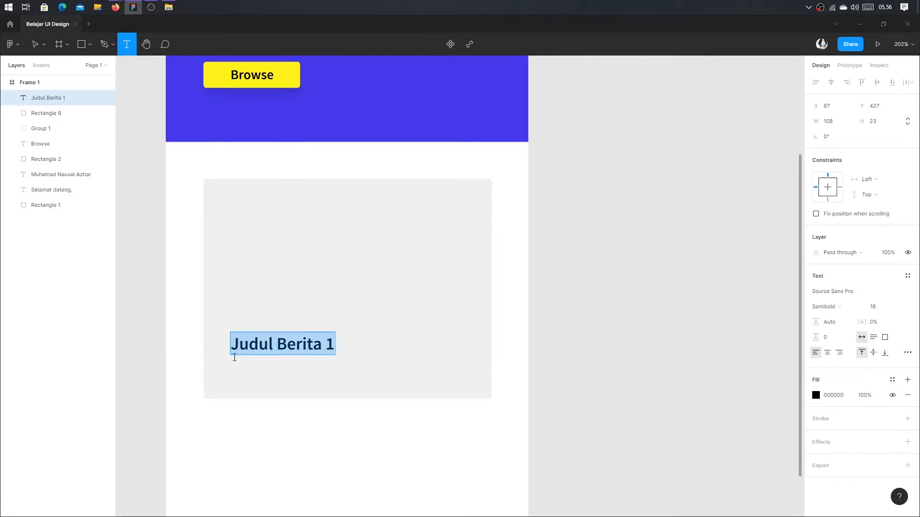
left_click(244, 370)
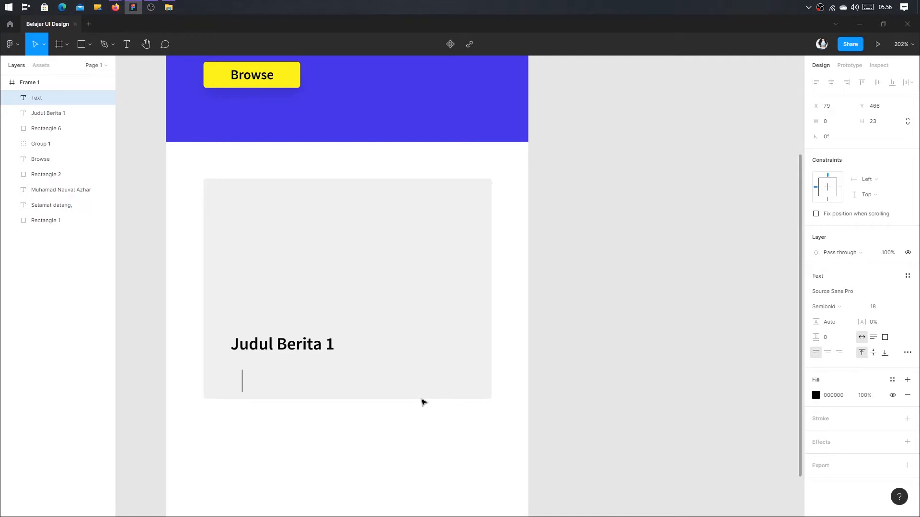
Type '3 menit yang lalu' below the headline and align it left under 'Judul Berita 1'
type("3 menit yang ")
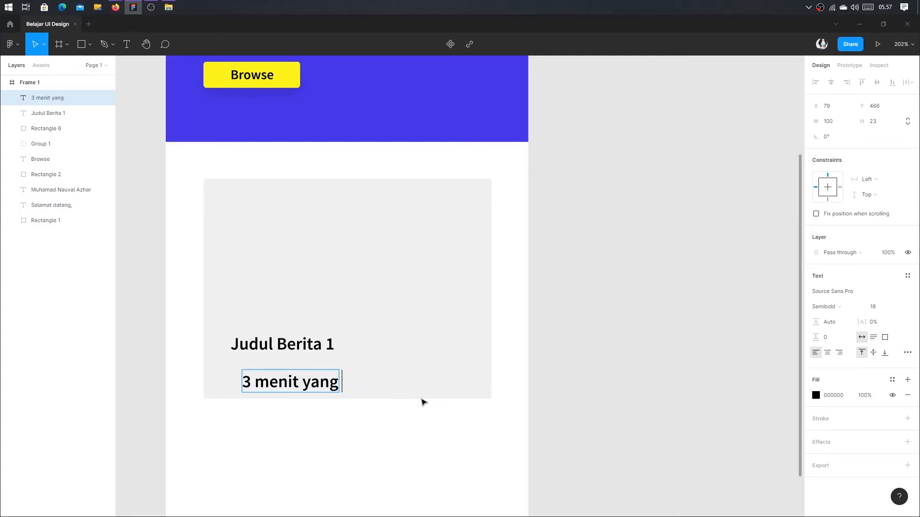
type("lalu")
key("Escape")
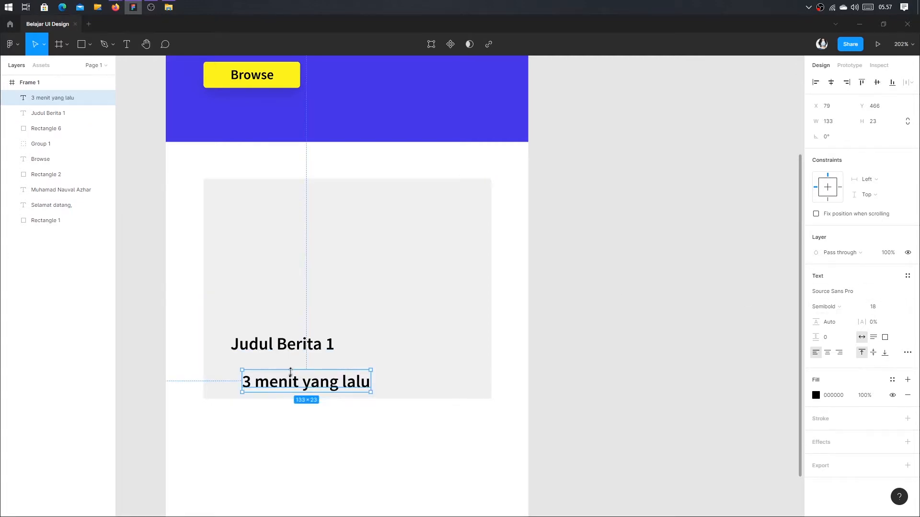
left_click_drag(290, 383, 277, 378)
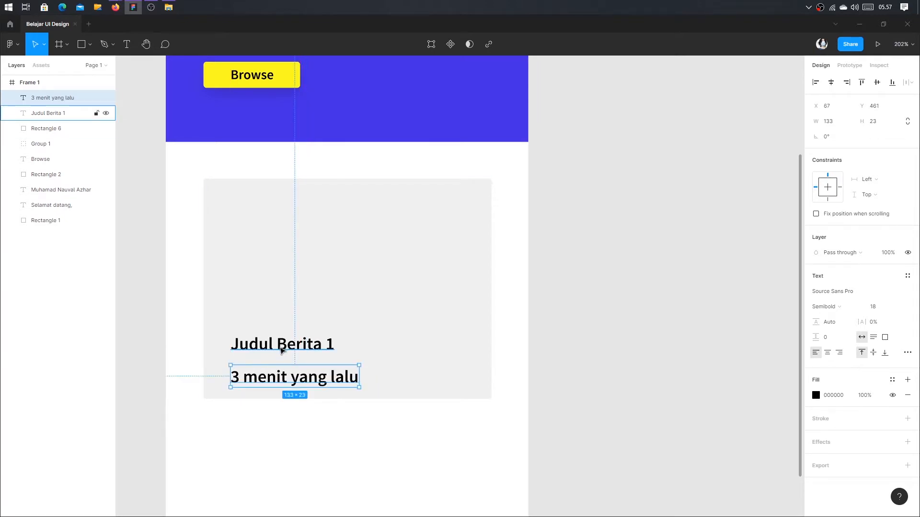
left_click(283, 350, "shift")
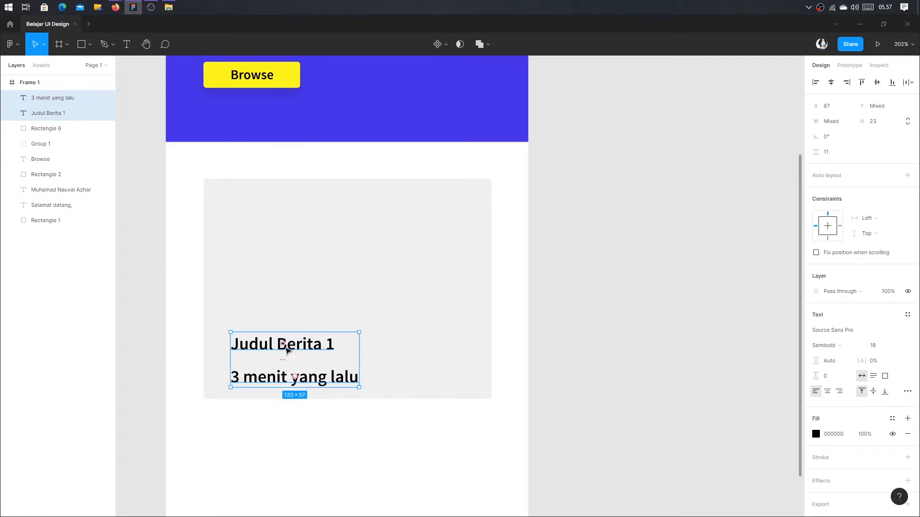
left_click(286, 351)
left_click(295, 382)
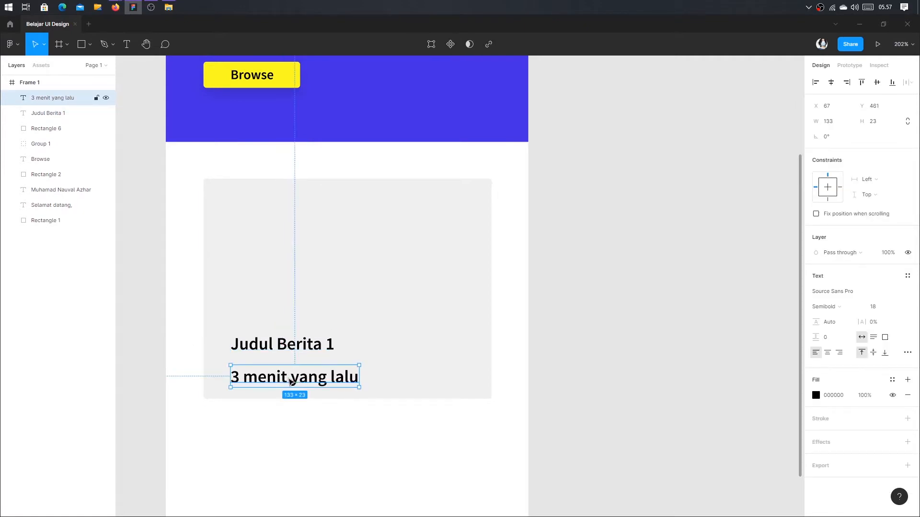
Set the caption to font size 12 and move the headline down just above it
left_click(278, 352)
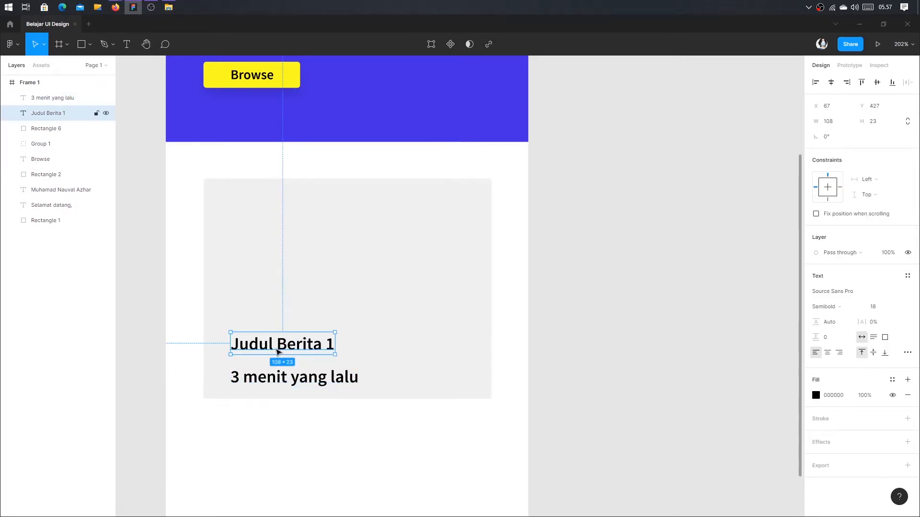
left_click(283, 382)
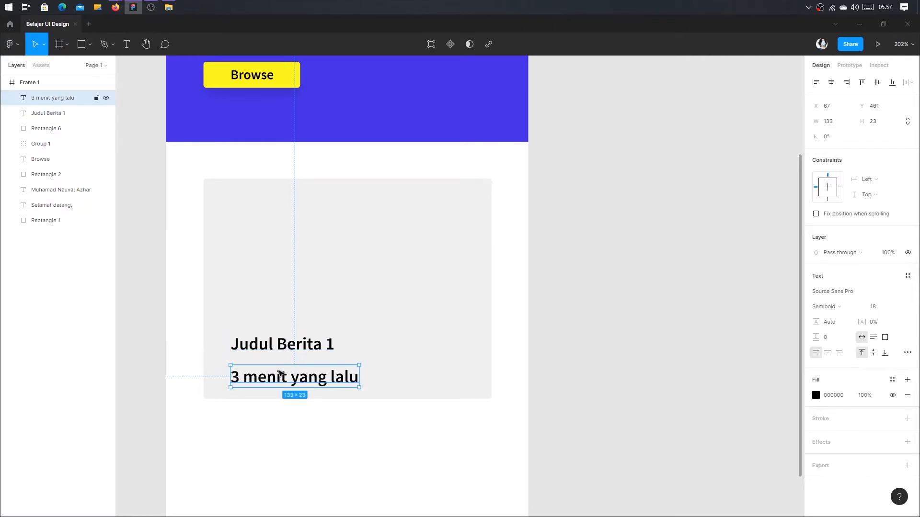
left_click(299, 347)
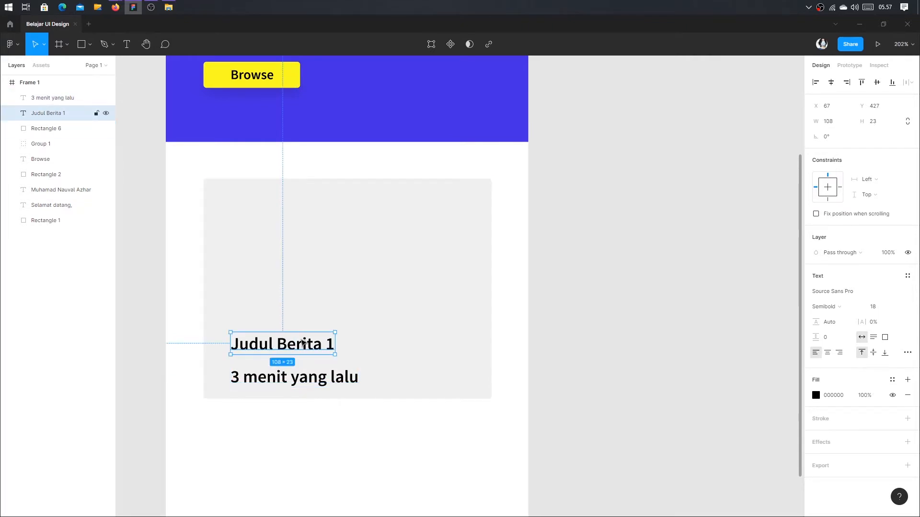
left_click(307, 378)
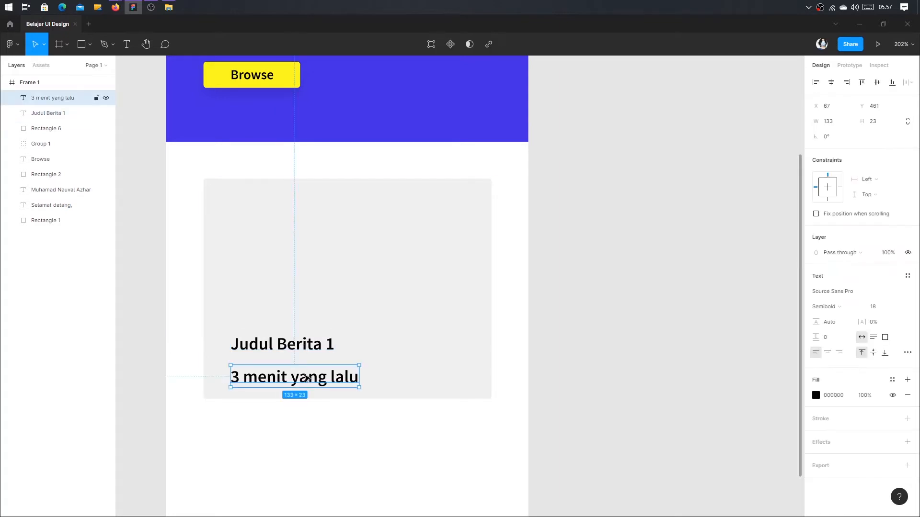
left_click(896, 307)
left_click(892, 296)
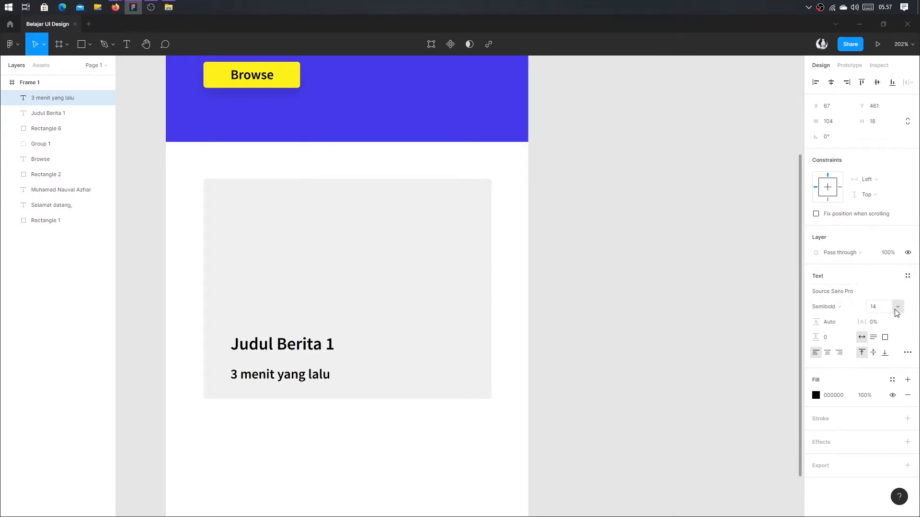
left_click(896, 307)
left_click(893, 295)
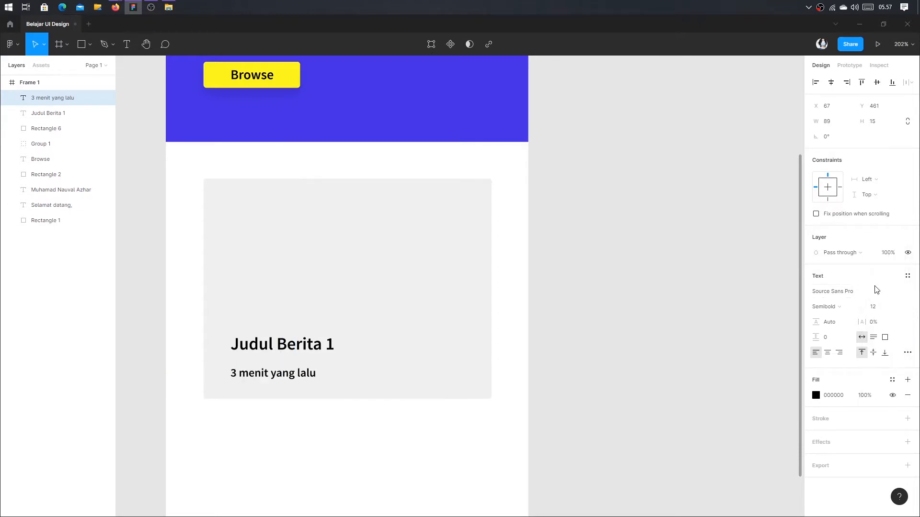
left_click(282, 344)
left_click_drag(282, 344, 279, 354)
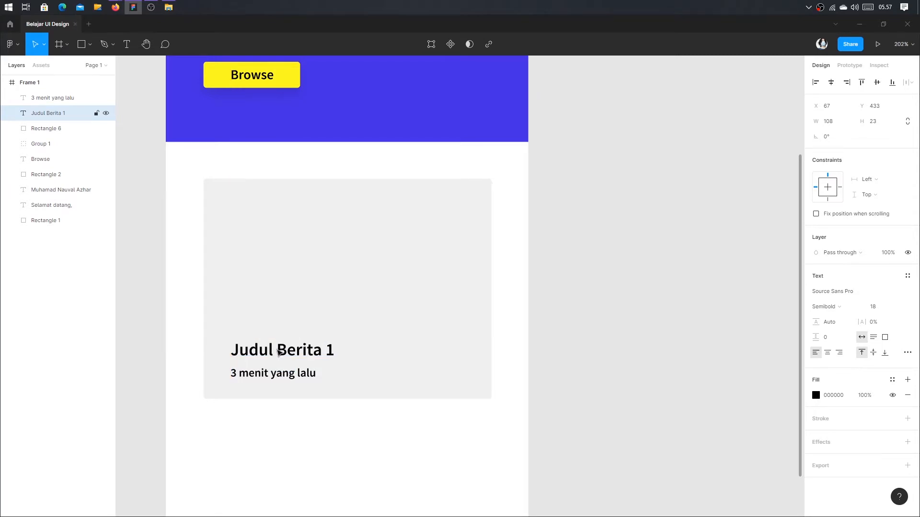
Make '3 menit yang lalu' Regular weight with a grey fill
left_click(267, 378)
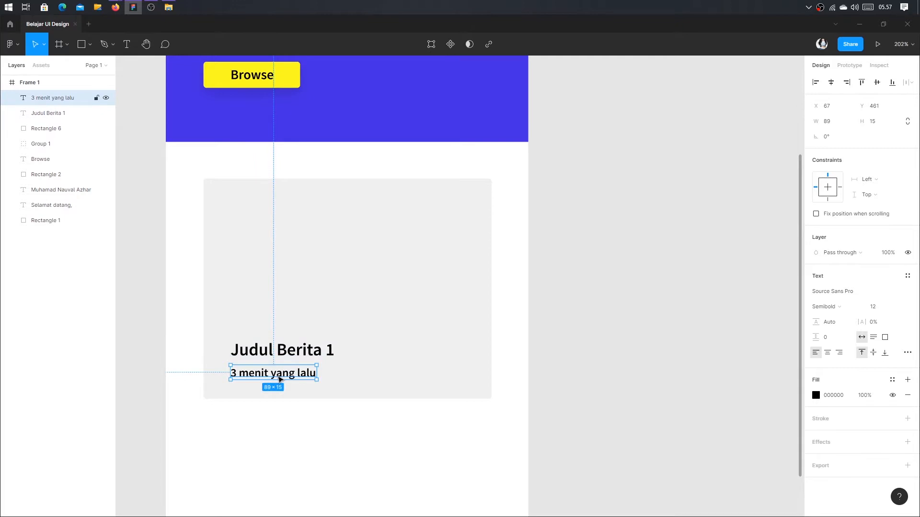
left_click(839, 309)
left_click(838, 297)
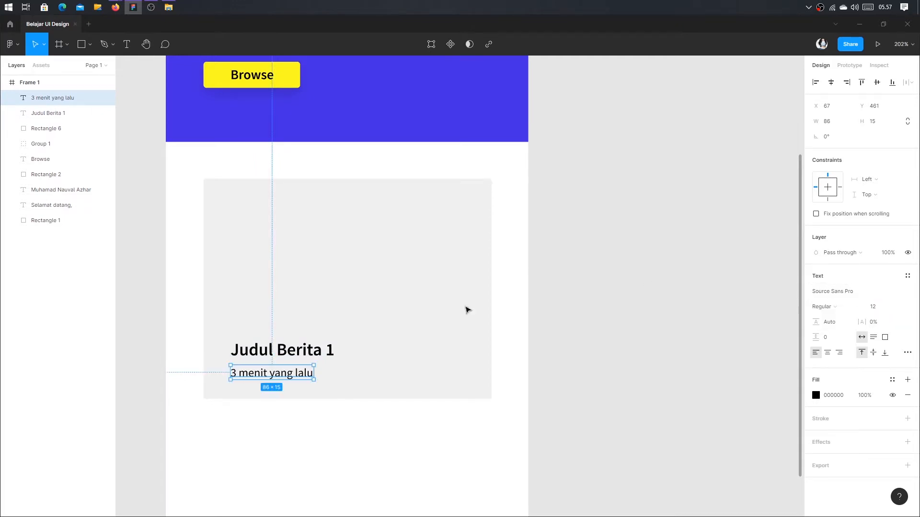
key("Escape")
left_click(291, 374)
left_click(815, 396)
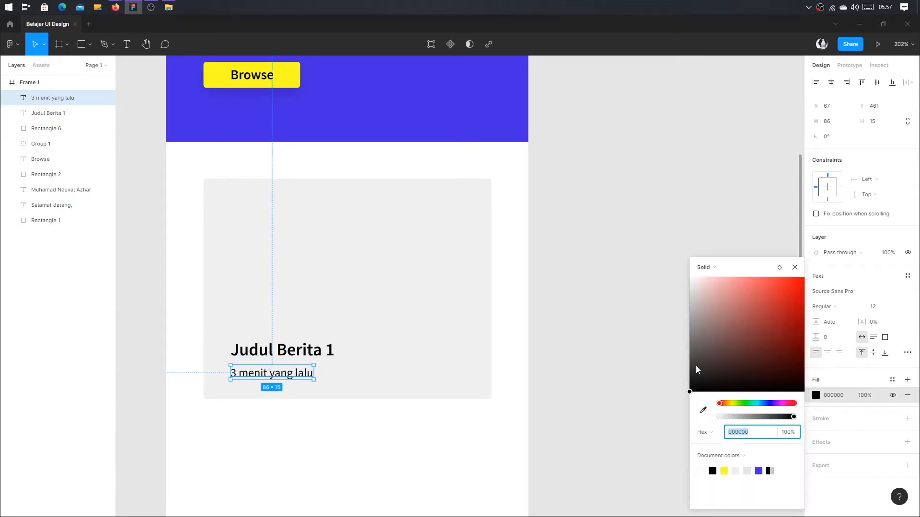
left_click_drag(696, 367, 548, 394)
left_click(617, 331)
Nudge the headline and caption together to reposition them in the card
scroll(616, 331, "down", 3)
scroll(355, 382, "up", 5)
left_click(360, 381)
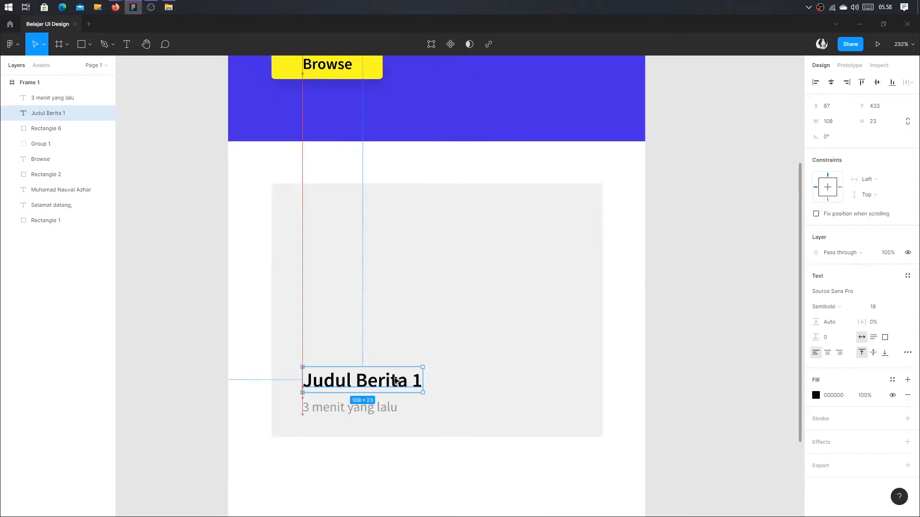
left_click(349, 409, "shift")
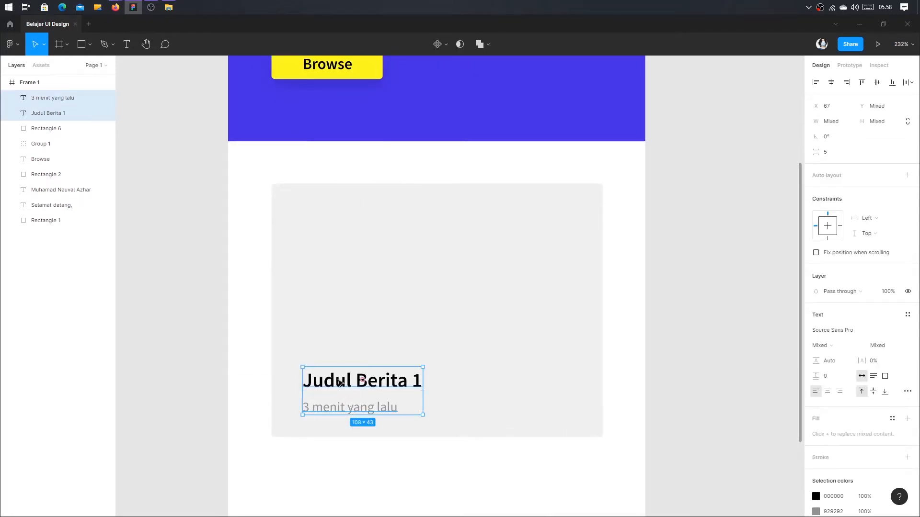
left_click_drag(340, 382, 341, 382)
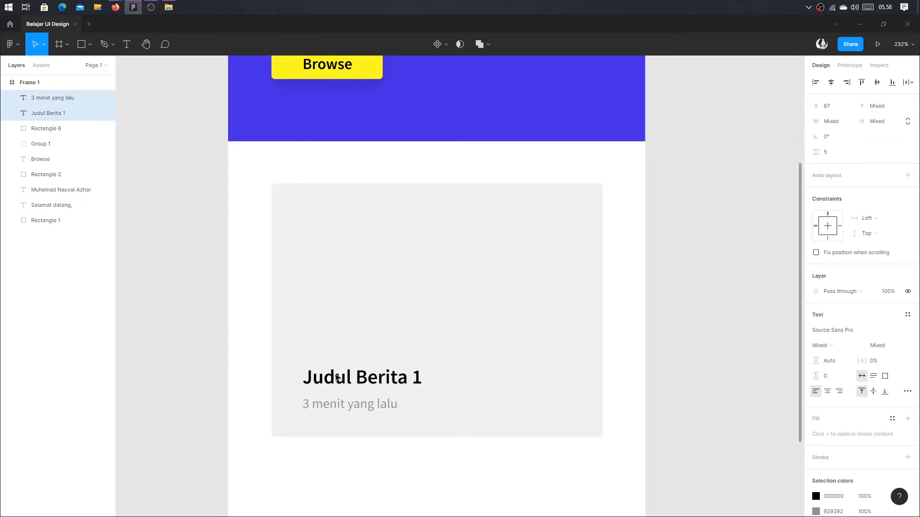
left_click(206, 366)
Check the grey card, then bring the browser showing figma.com to the front
scroll(207, 361, "down", 3)
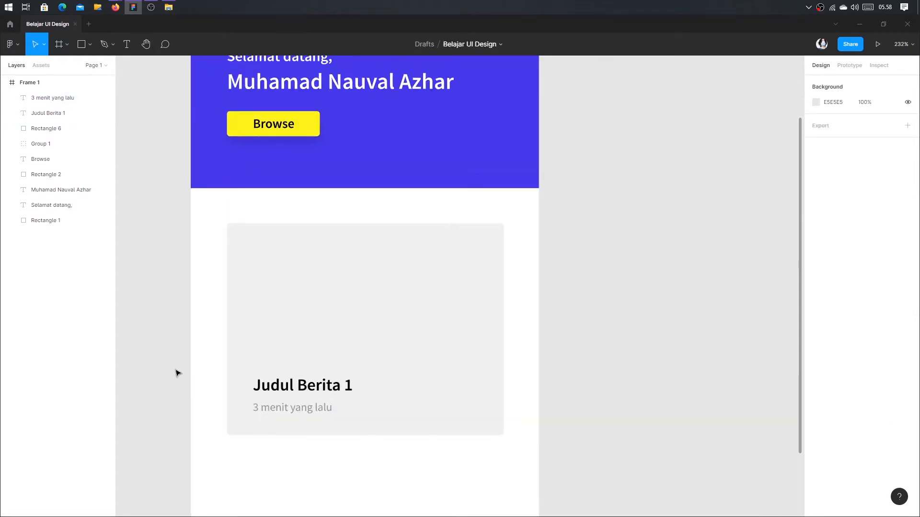
left_click(394, 265)
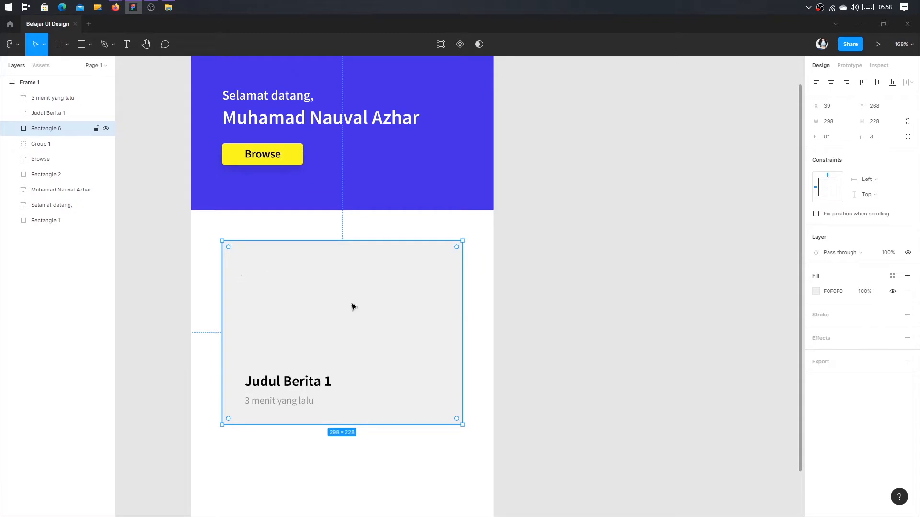
left_click(560, 256)
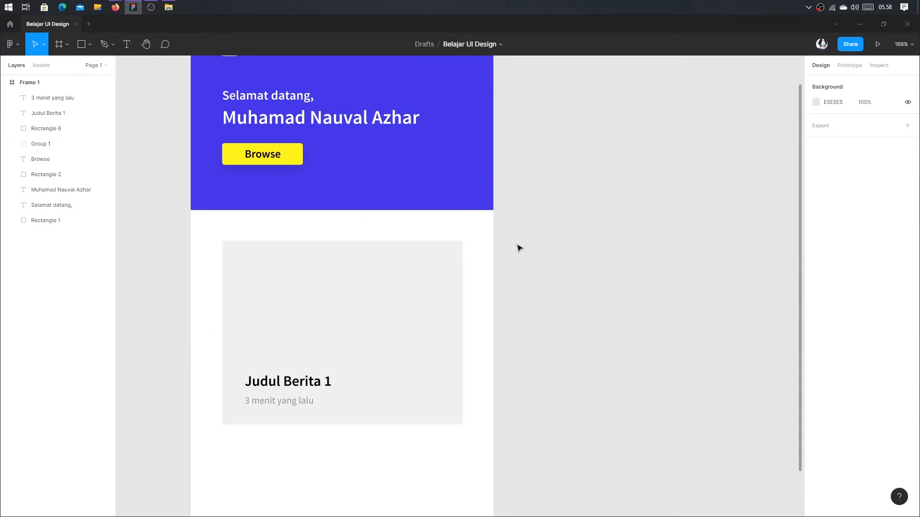
key("alt+Tab")
left_click(418, 269)
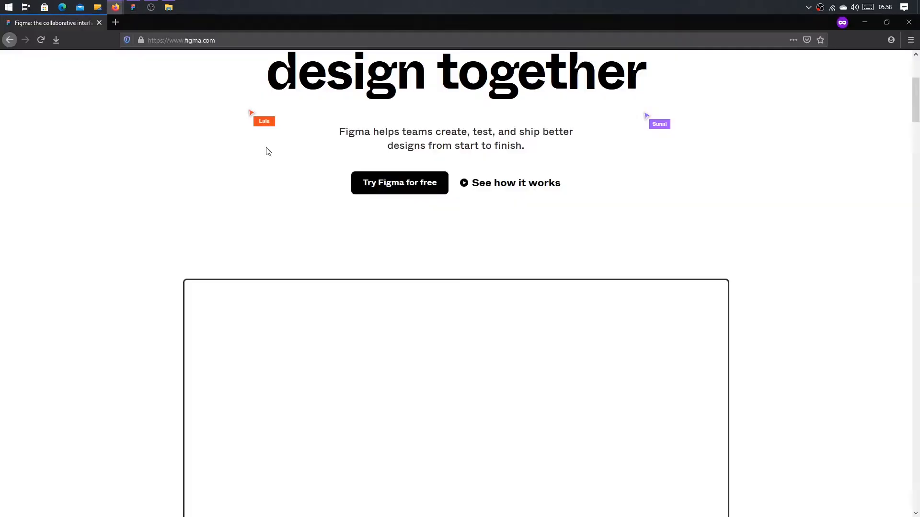
In a private tab on unsplash.com, copy the 'laptop on brown wooden table' photo and return to Figma
left_click(118, 25)
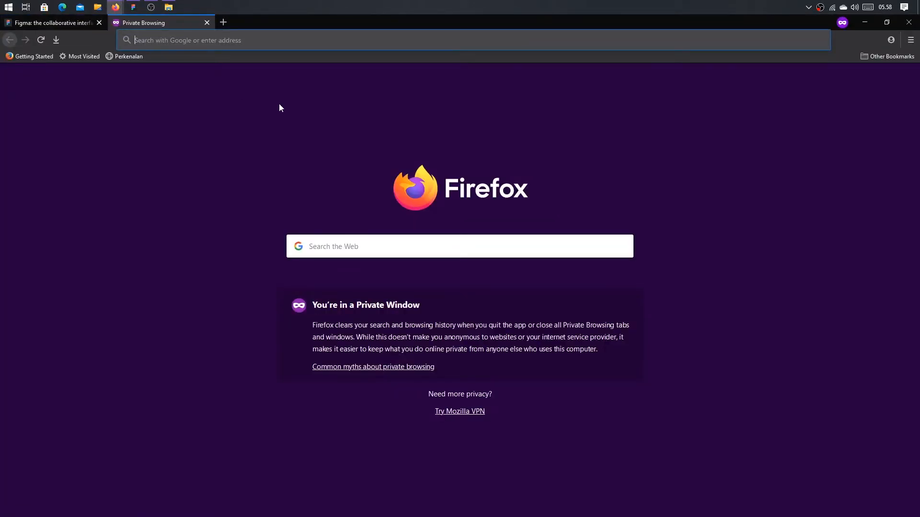
type("unsplash.com")
key("Return")
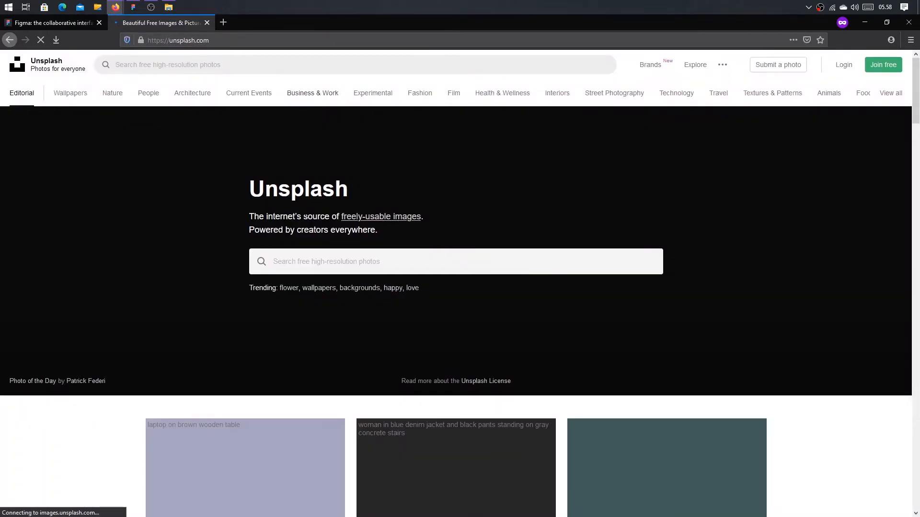
scroll(294, 243, "down", 3)
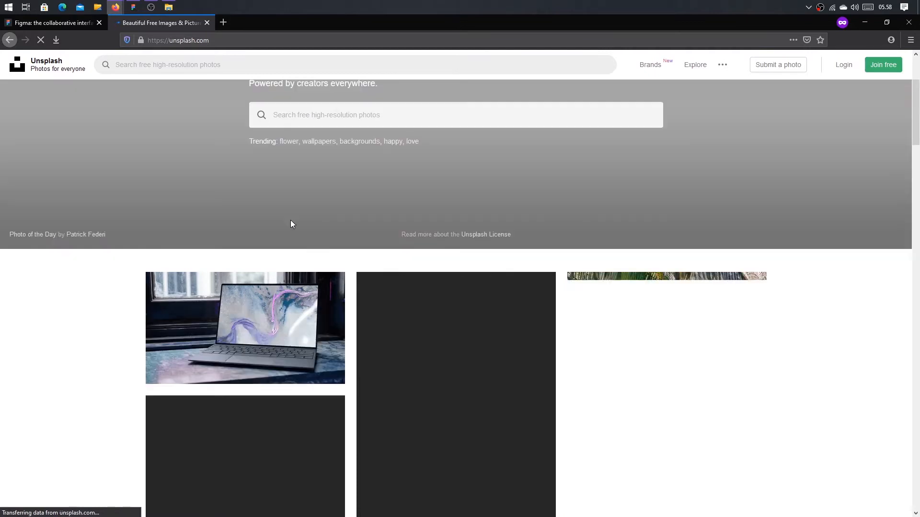
left_click(278, 316)
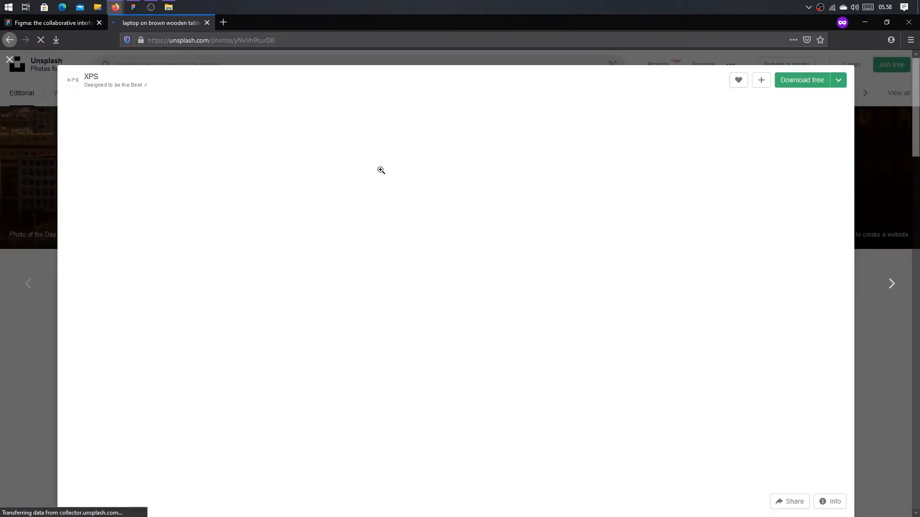
right_click(381, 171)
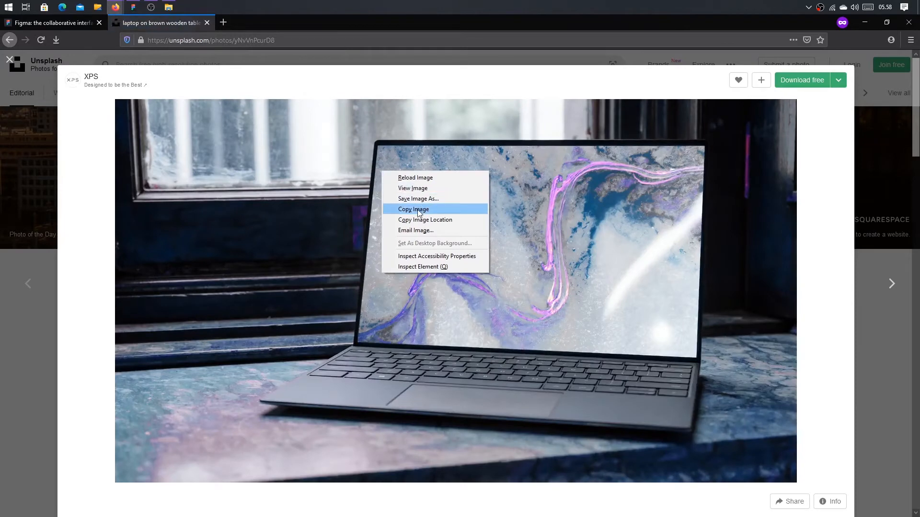
left_click(418, 210)
key("alt+Tab")
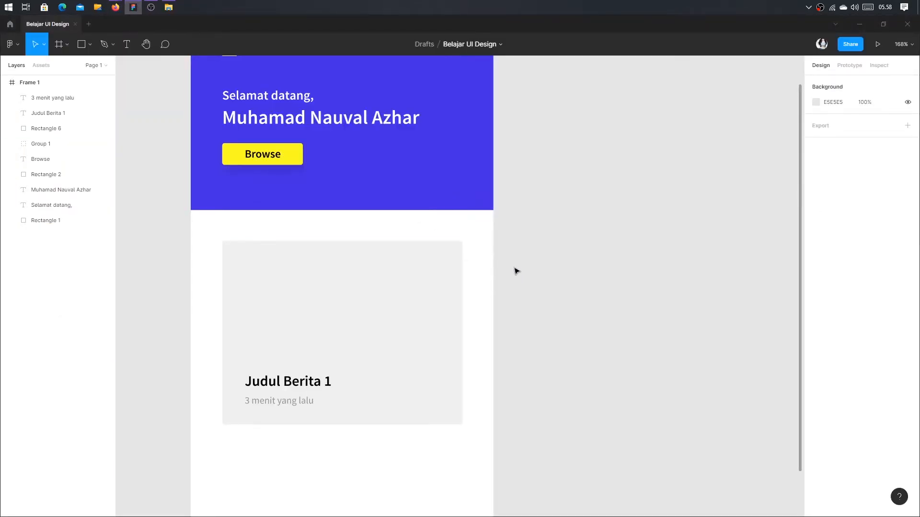
Paste the laptop photo and resize it to span the top of the card
key("ctrl+v")
scroll(516, 271, "down", 5)
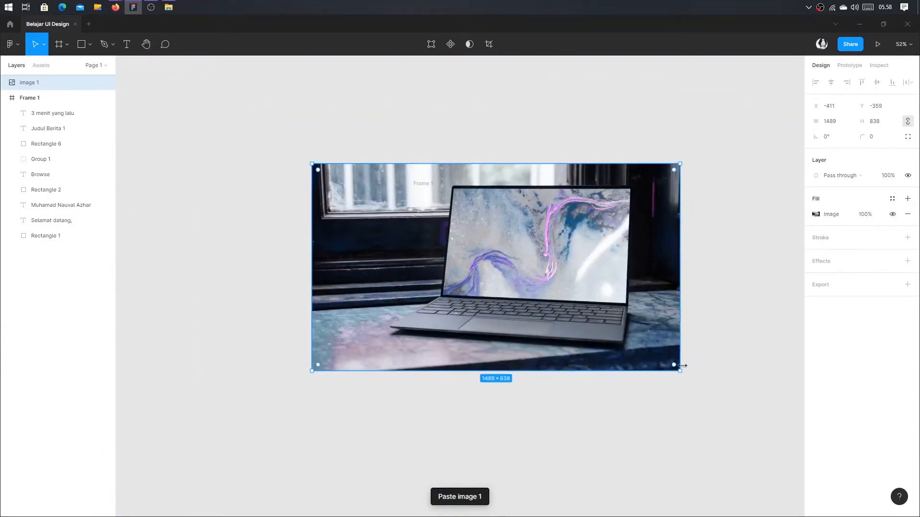
left_click_drag(682, 366, 323, 256)
scroll(497, 268, "up", 5)
scroll(320, 260, "up", 4)
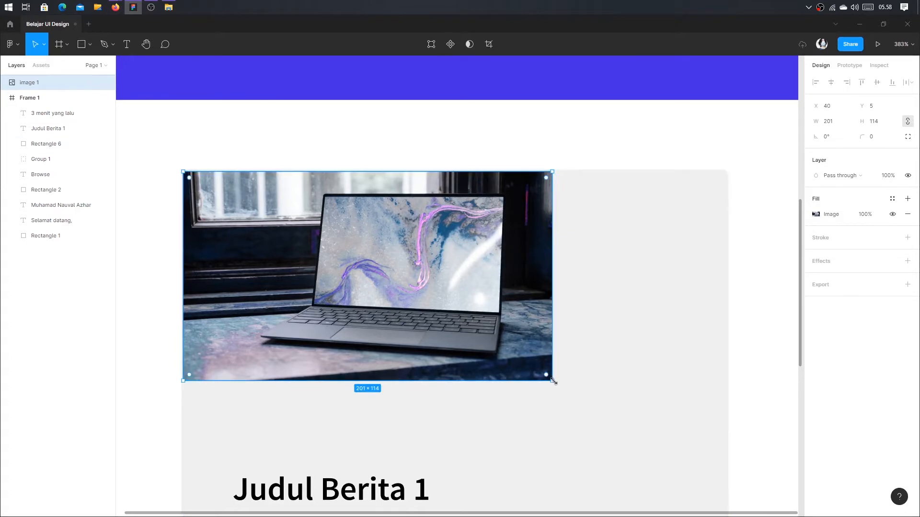
left_click_drag(554, 381, 726, 454)
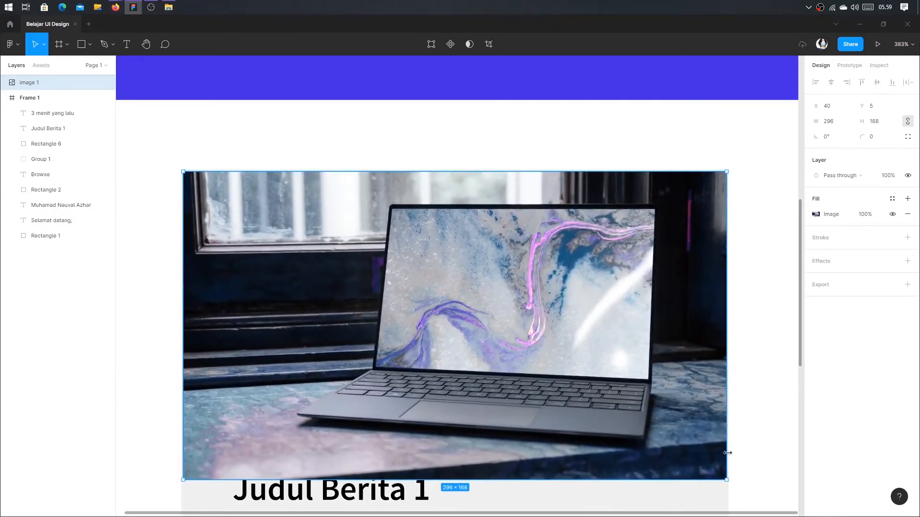
Stretch the grey card background taller and move the title and time text lower
left_click_drag(609, 439, 591, 257)
scroll(560, 263, "down", 3)
left_click(553, 349)
left_click(538, 325)
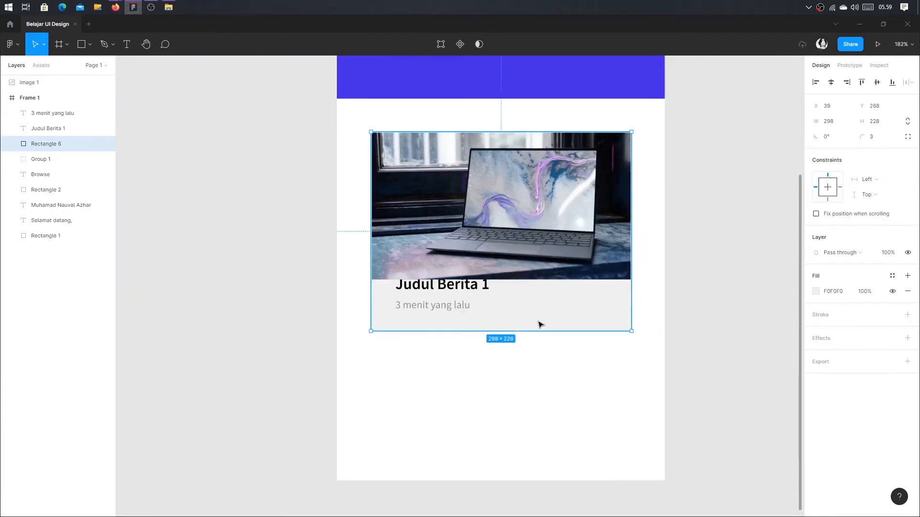
left_click_drag(498, 330, 500, 349)
left_click(461, 305)
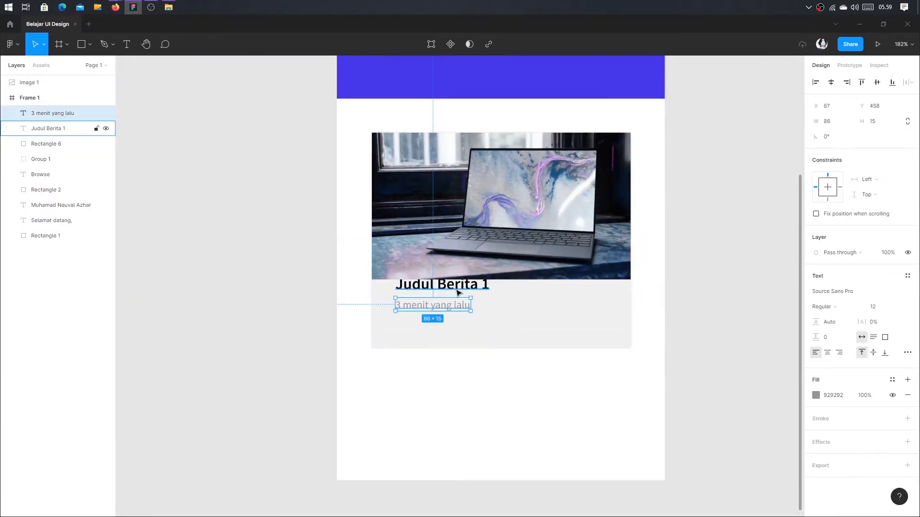
left_click(457, 287, "shift")
left_click_drag(441, 305, 443, 330)
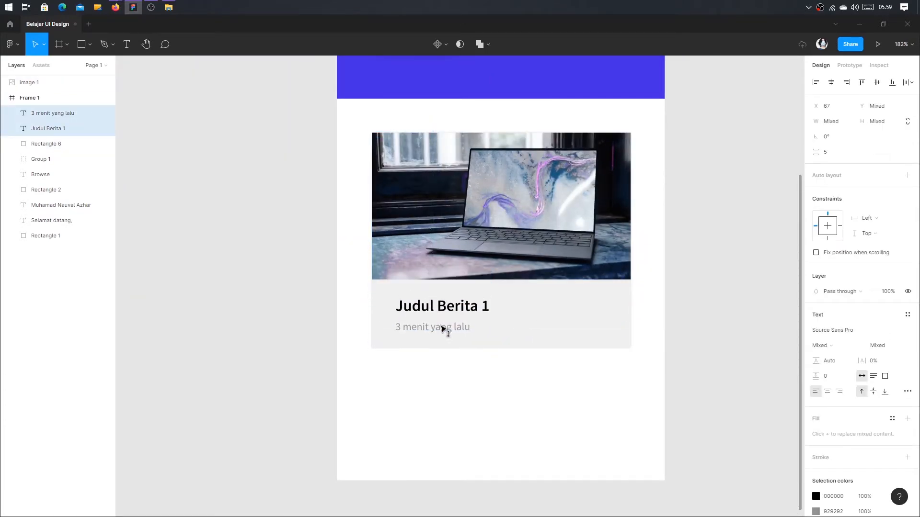
Move the whole card down inside Frame 1 and Alt-drag a duplicate below it
scroll(455, 373, "down", 5)
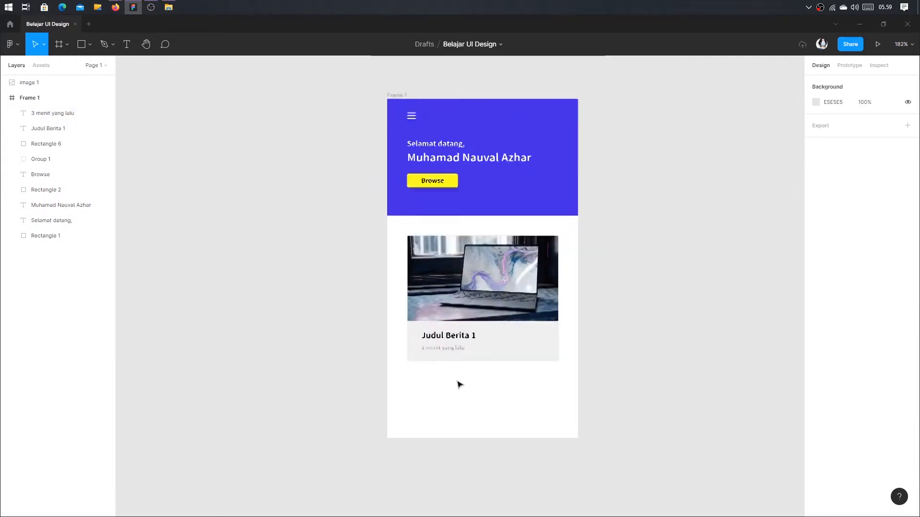
left_click_drag(527, 397, 390, 261)
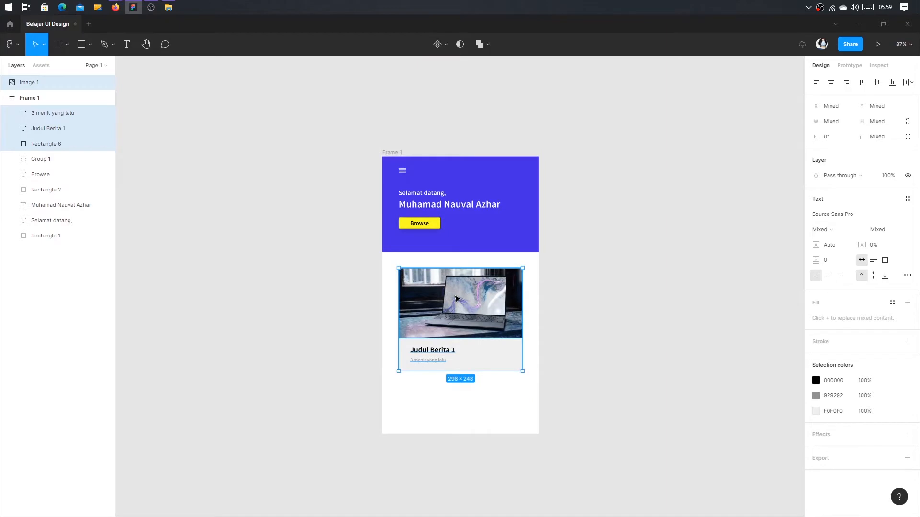
left_click_drag(456, 298, 442, 410)
key("alt")
Copy the Aldeyjarfoss waterfall photo from the Unsplash grid and return to Figma
key("alt+Tab")
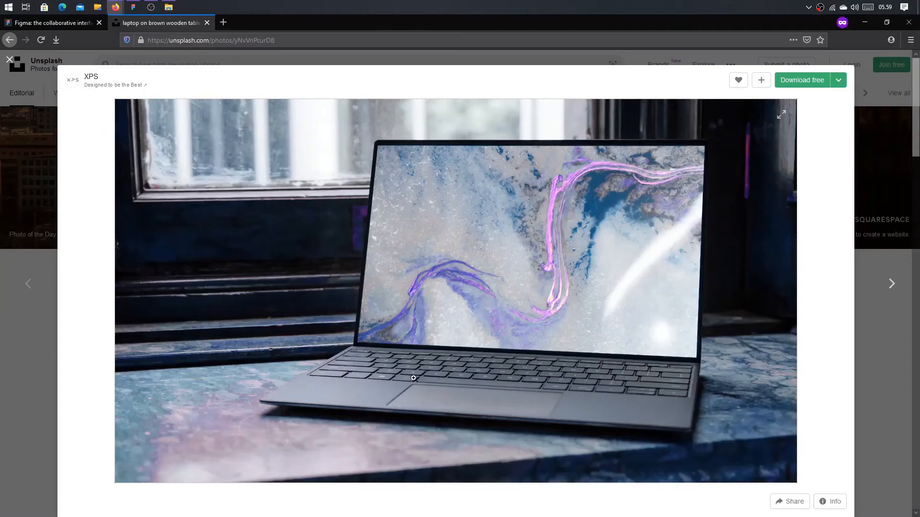
left_click(35, 104)
scroll(284, 208, "down", 8)
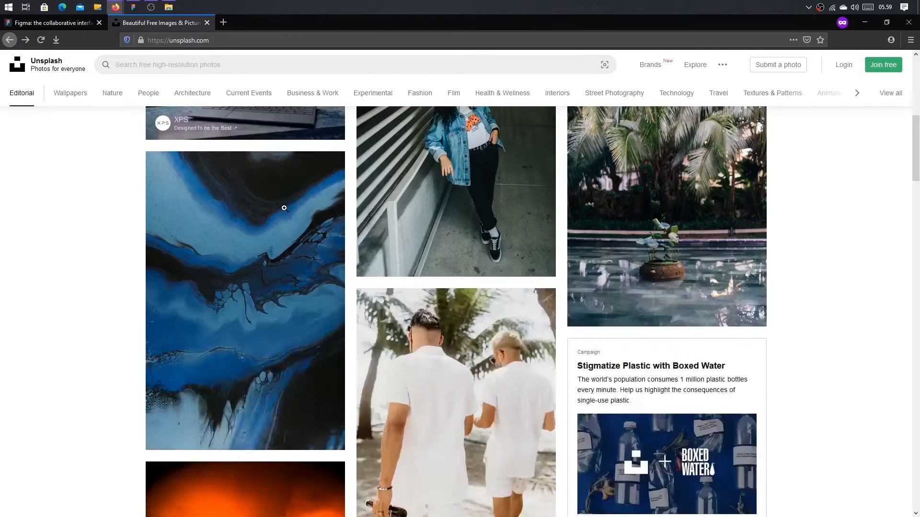
scroll(284, 204, "down", 5)
scroll(297, 189, "down", 4)
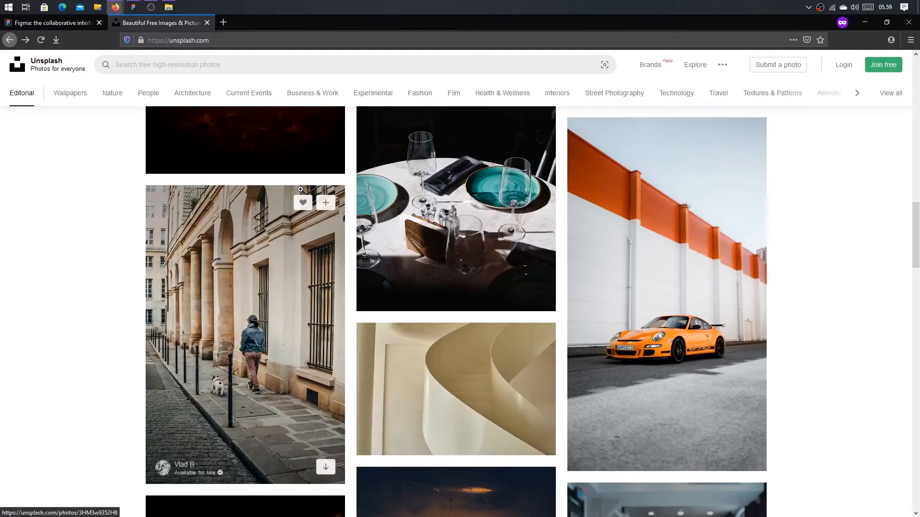
scroll(301, 189, "down", 19)
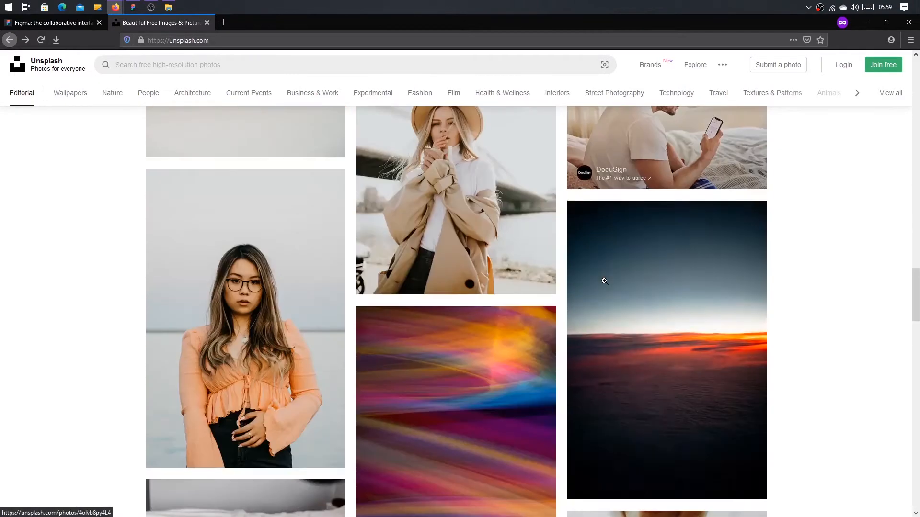
scroll(601, 279, "down", 5)
scroll(590, 274, "down", 7)
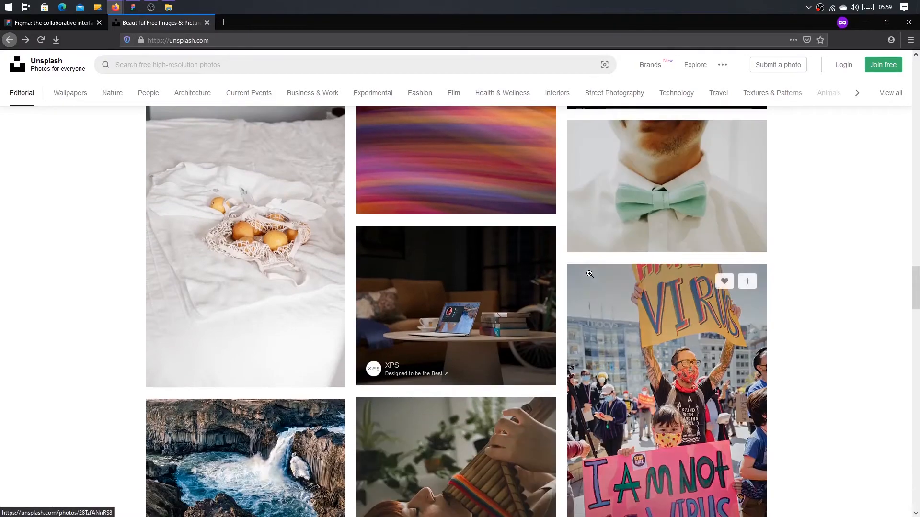
scroll(556, 273, "up", 1)
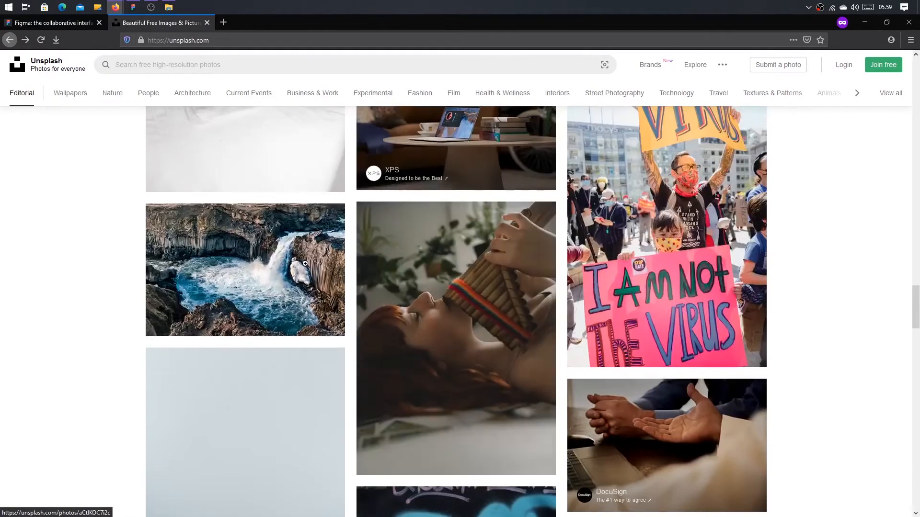
left_click(302, 258)
right_click(371, 244)
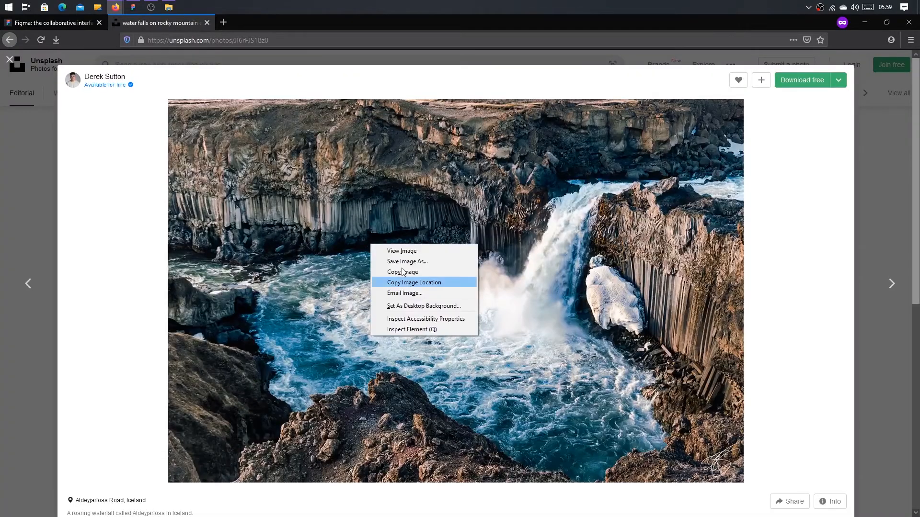
left_click(402, 272)
key("alt+Tab")
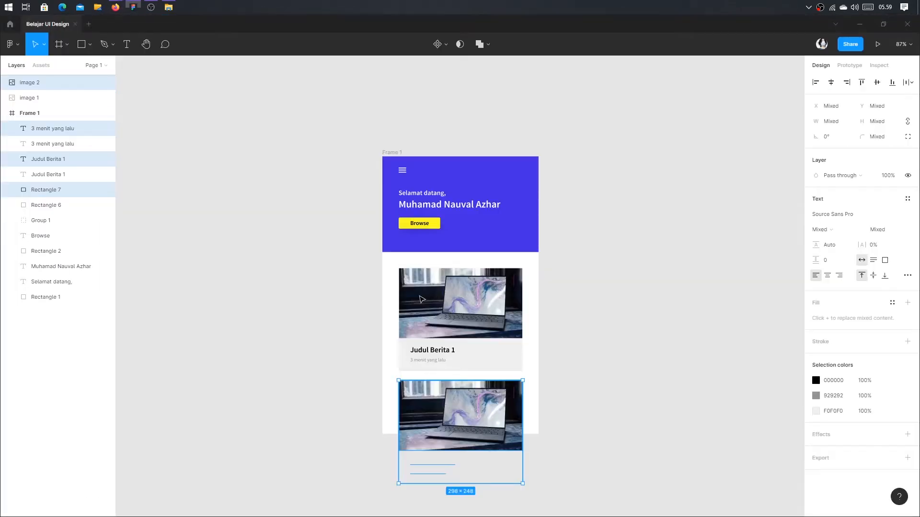
Paste the waterfall photo into the lower card's image
left_click(471, 408)
scroll(434, 354, "down", 1)
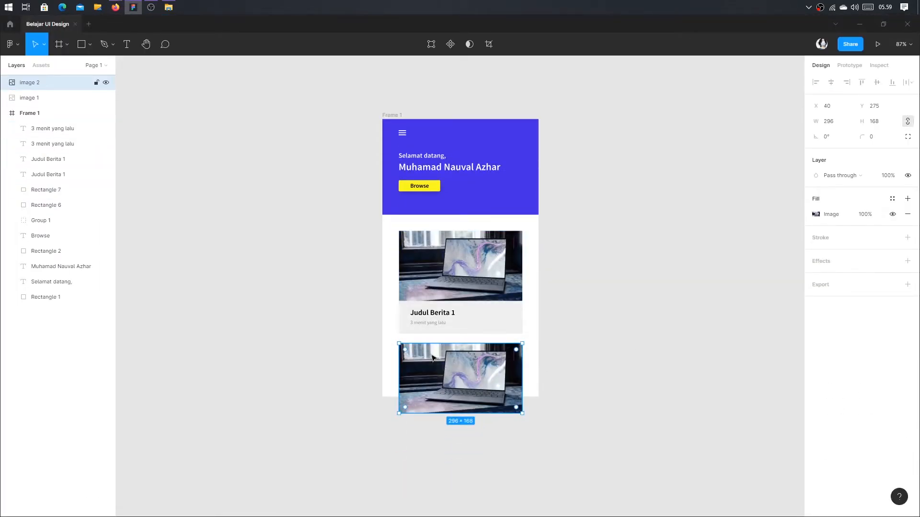
key("ctrl+v")
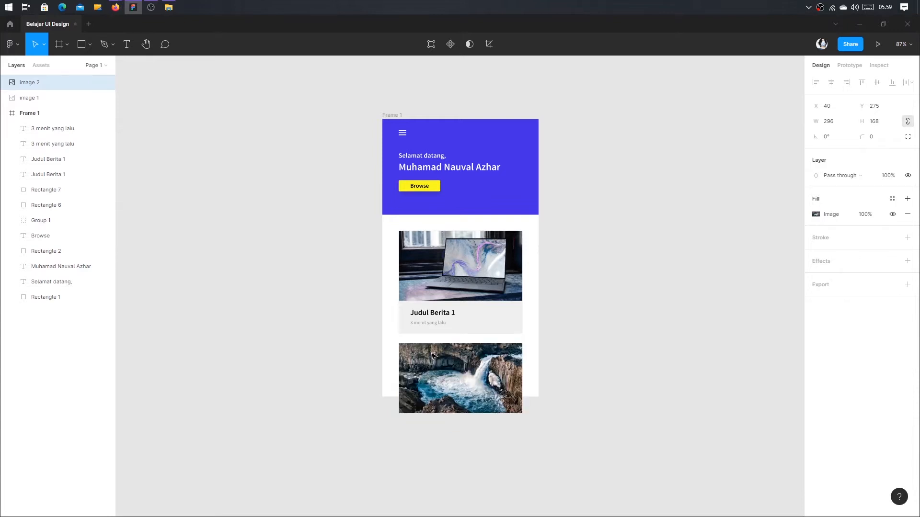
left_click(574, 328)
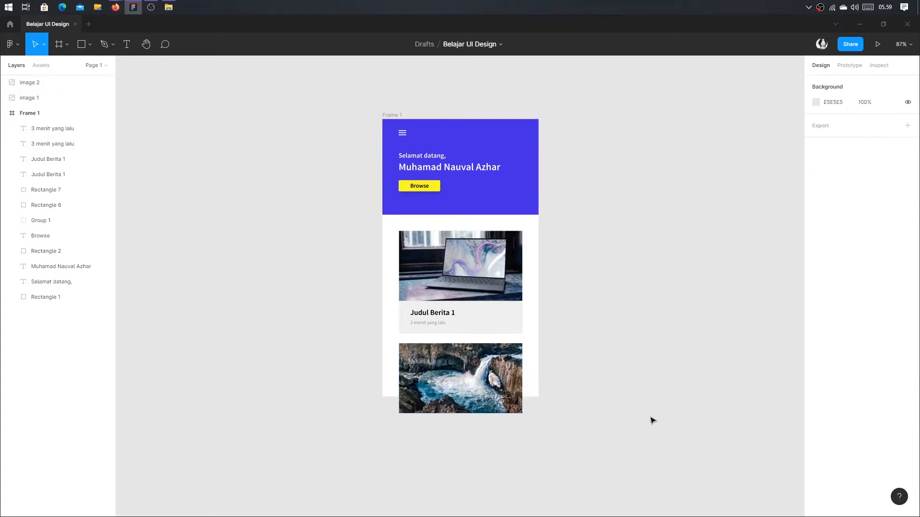
left_click(520, 398)
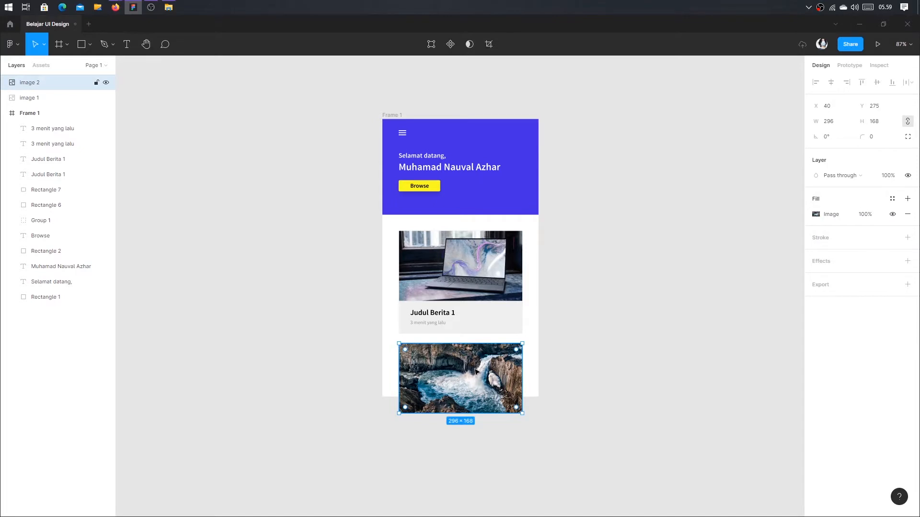
Move image 1 and image 2 inside Frame 1 in the Layers panel
left_click(473, 289)
left_click(488, 381, "shift")
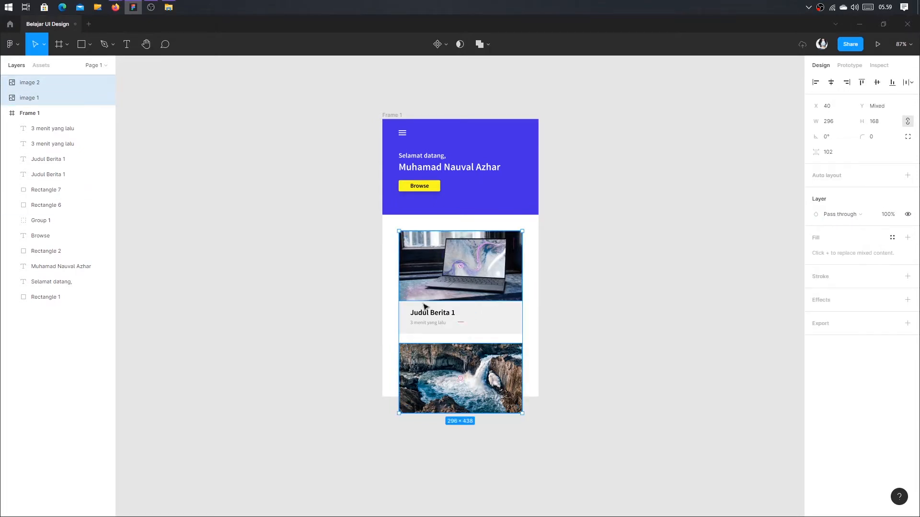
left_click(6, 113)
left_click(287, 269)
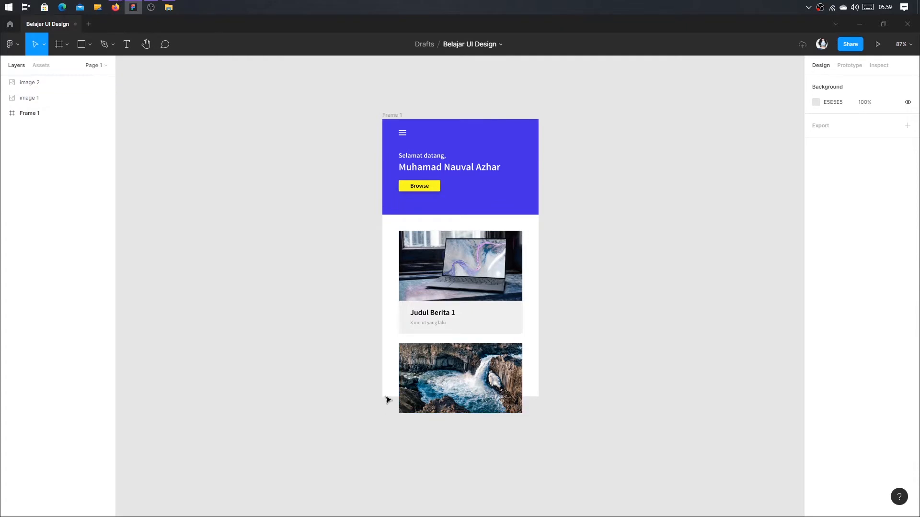
left_click(35, 98)
left_click(36, 82, "shift")
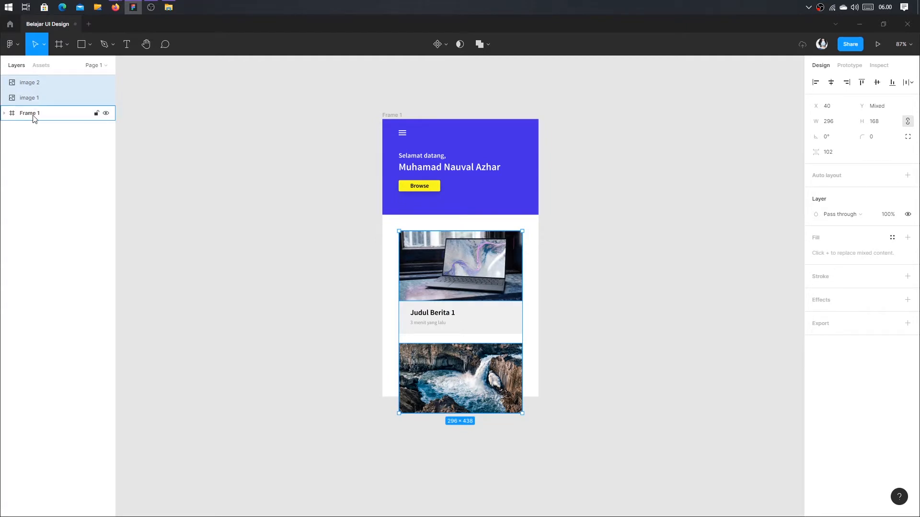
left_click_drag(35, 118, 35, 118)
left_click(356, 349)
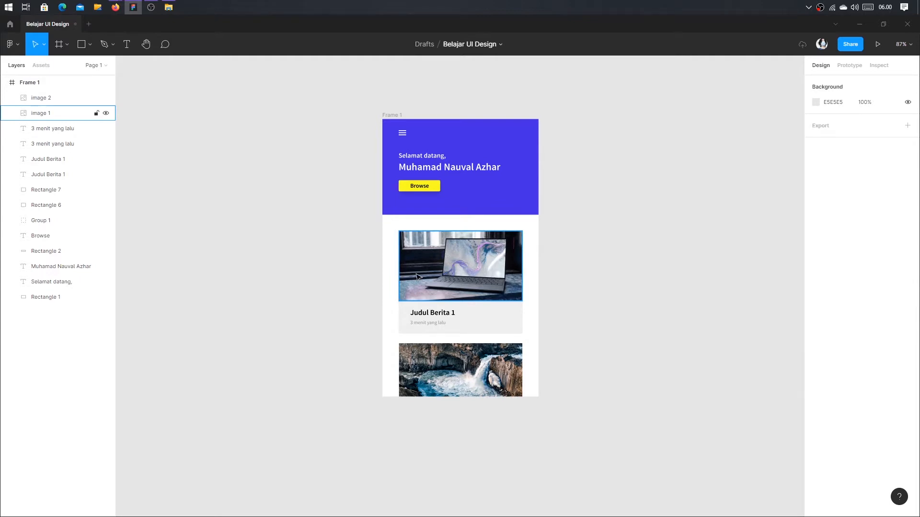
Add a 1x PNG export setting to Frame 1
left_click(394, 118)
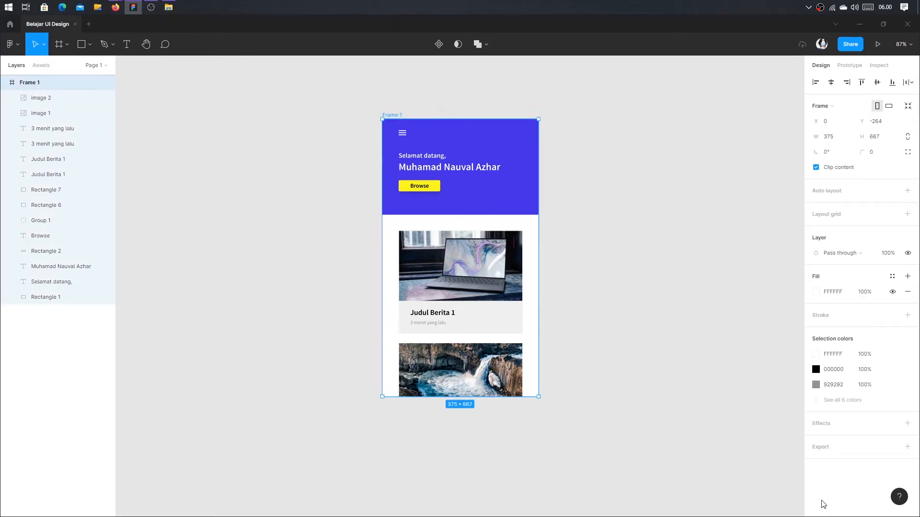
left_click(907, 446)
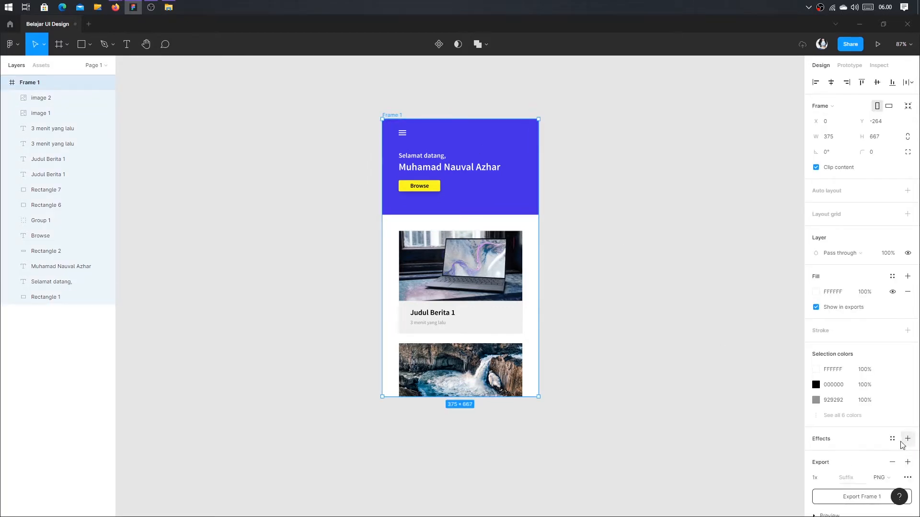
scroll(862, 445, "down", 1)
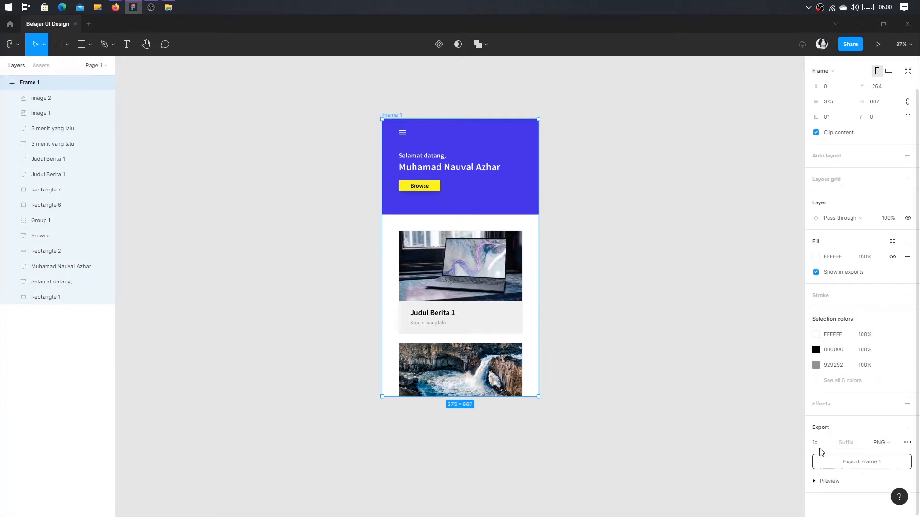
left_click(882, 443)
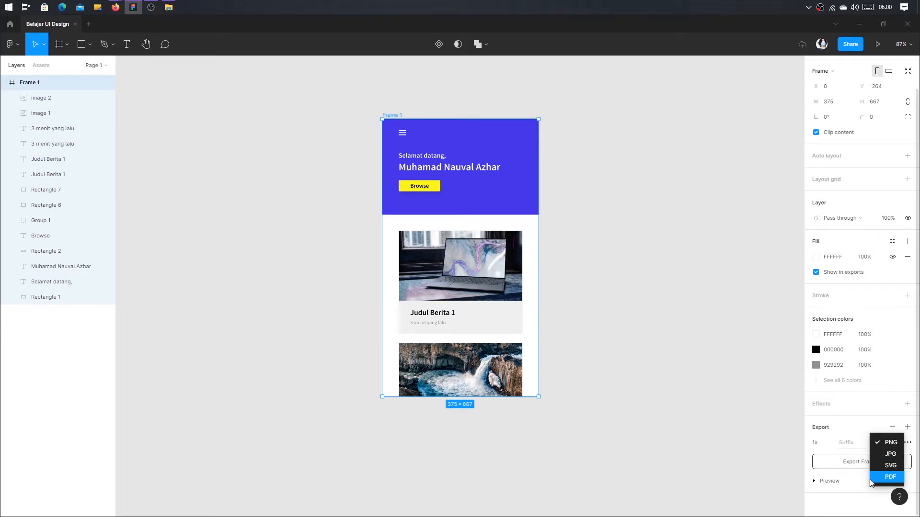
left_click(823, 438)
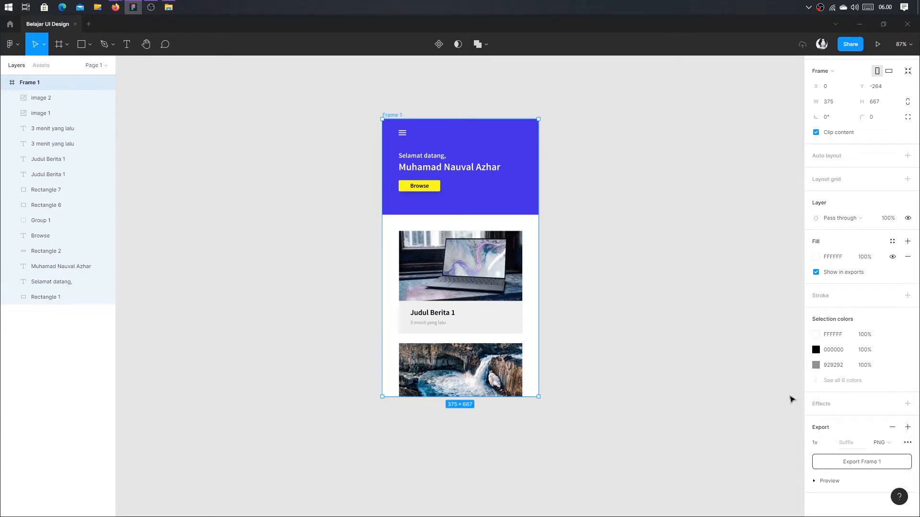
left_click(693, 366)
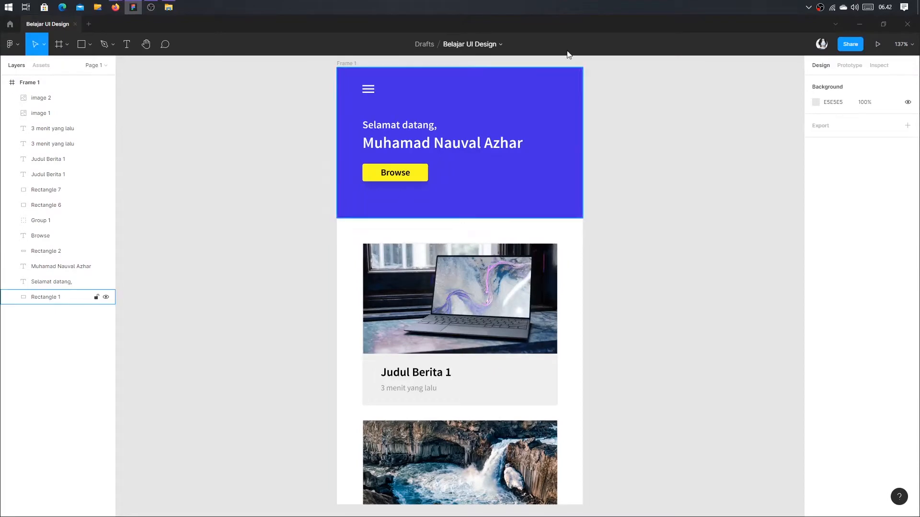
Create a 1440×1024 Desktop frame beside Frame 1 and align its top with Frame 1
scroll(601, 133, "down", 3)
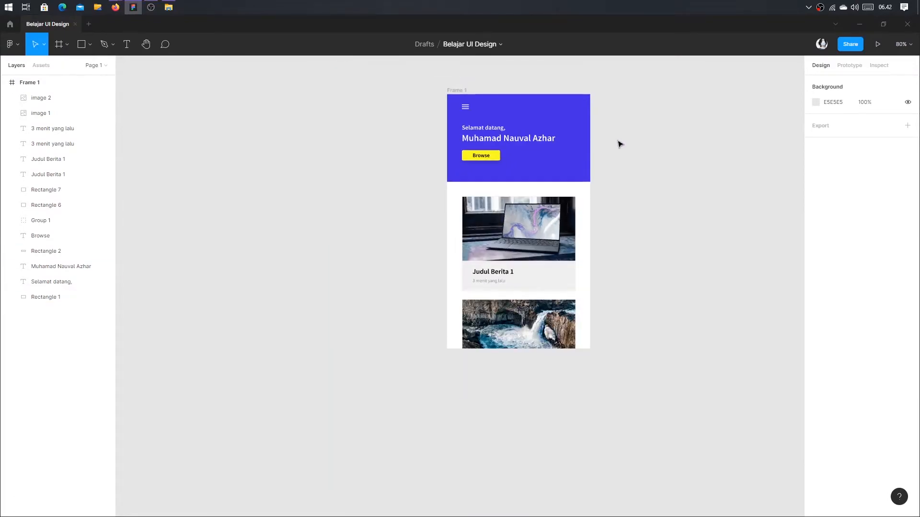
left_click_drag(609, 154, 365, 179)
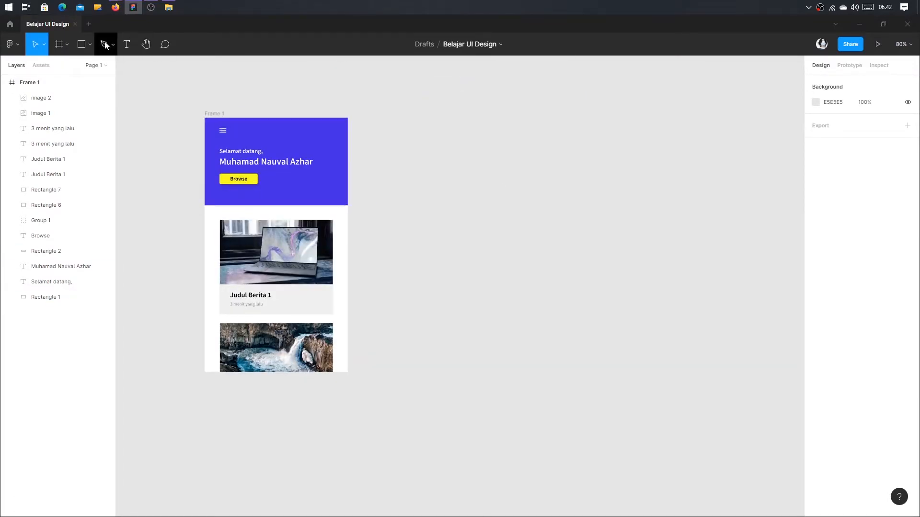
left_click(59, 45)
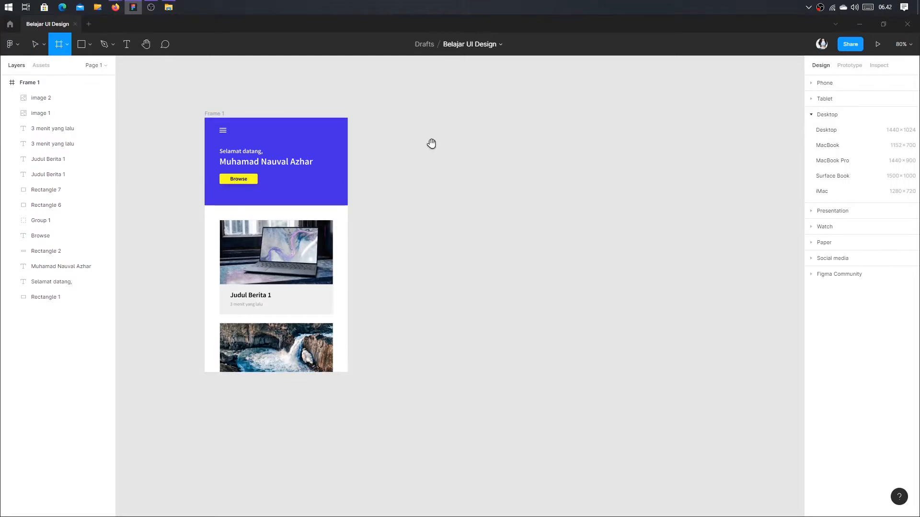
left_click_drag(430, 142, 355, 134)
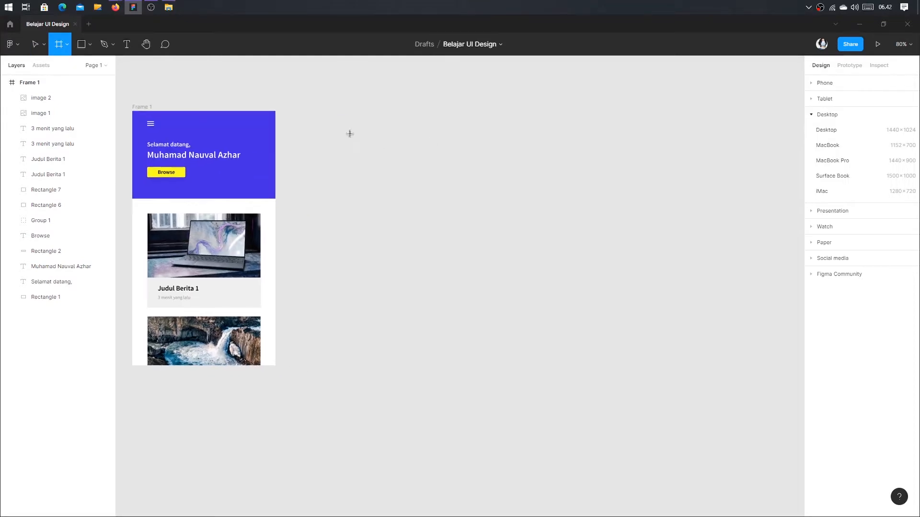
left_click(67, 44)
left_click(61, 68)
left_click(834, 134)
scroll(487, 155, "down", 2)
left_click_drag(487, 154, 487, 172)
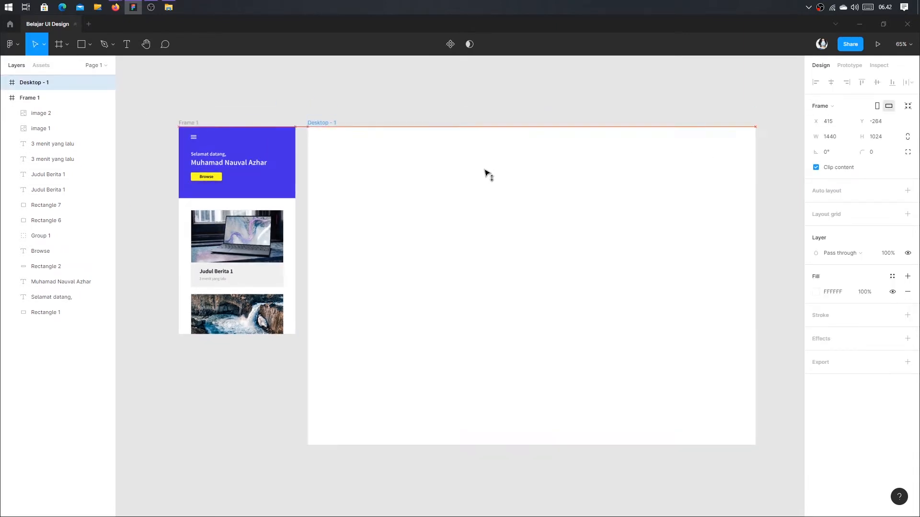
left_click(460, 121)
left_click_drag(460, 121, 402, 125)
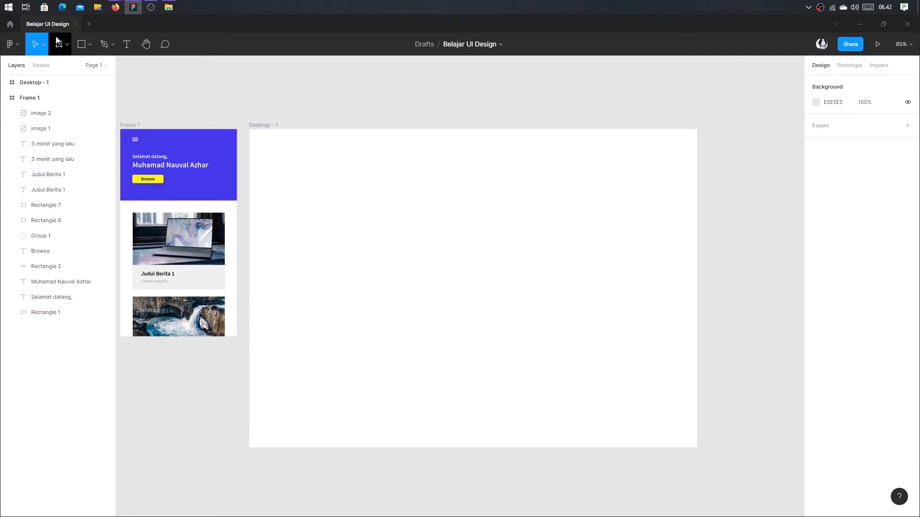
Draw a rectangle in Desktop - 1, widen it to 1100 and centre it horizontally
left_click(81, 44)
left_click(415, 207)
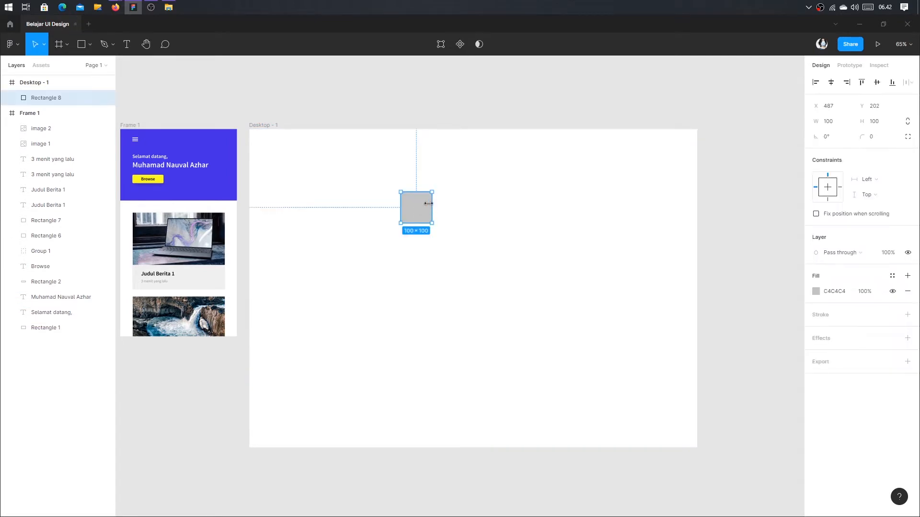
left_click(831, 82)
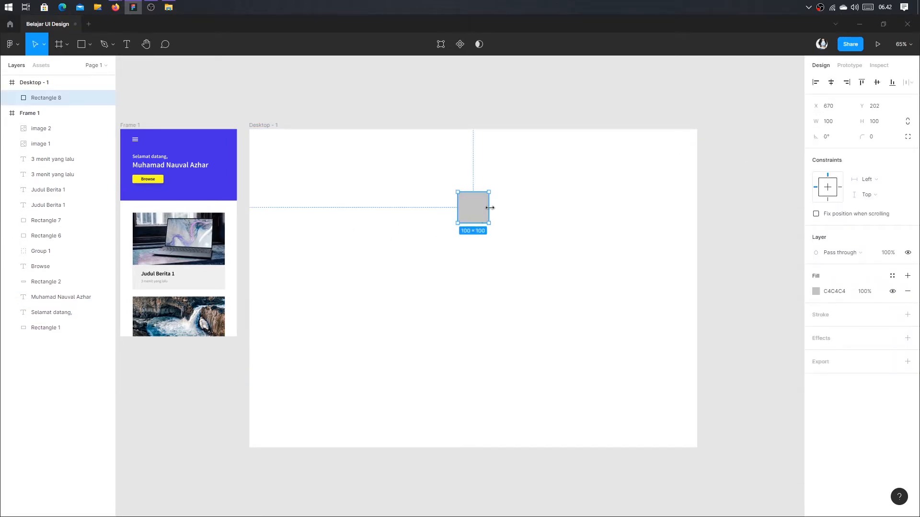
left_click(838, 122)
type("1100")
key("Return")
left_click(831, 83)
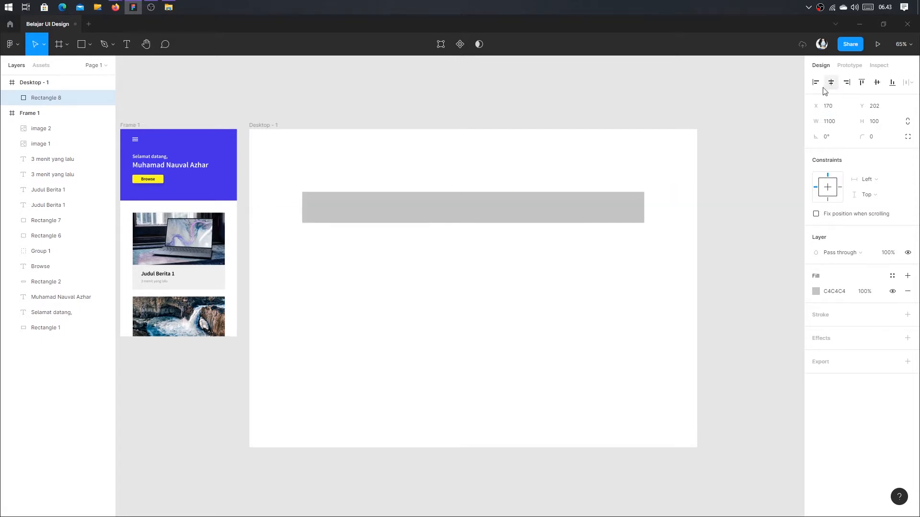
left_click(665, 186)
Change the rectangle's width to 1200 and re-centre it horizontally in the frame
left_click(587, 205)
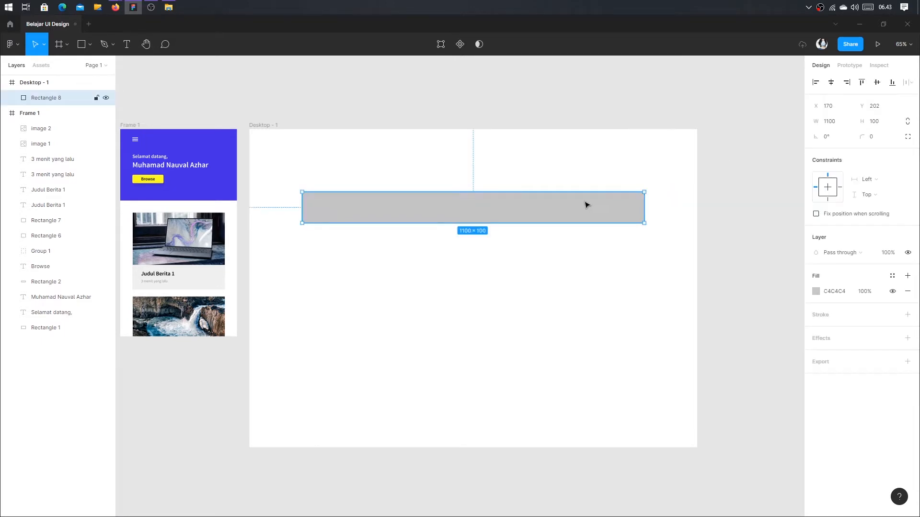
left_click(467, 173)
left_click(540, 194)
left_click(839, 121)
type("1200")
key("Return")
left_click(831, 82)
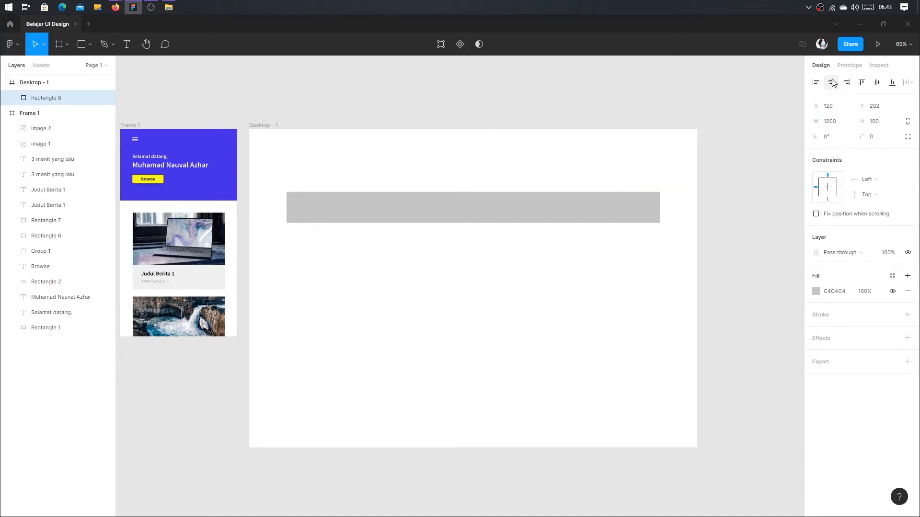
left_click(745, 97)
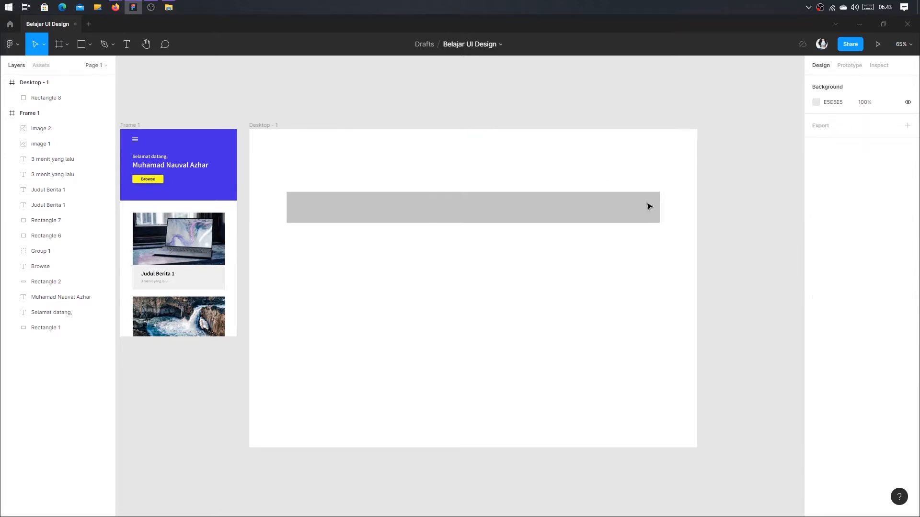
left_click(648, 207)
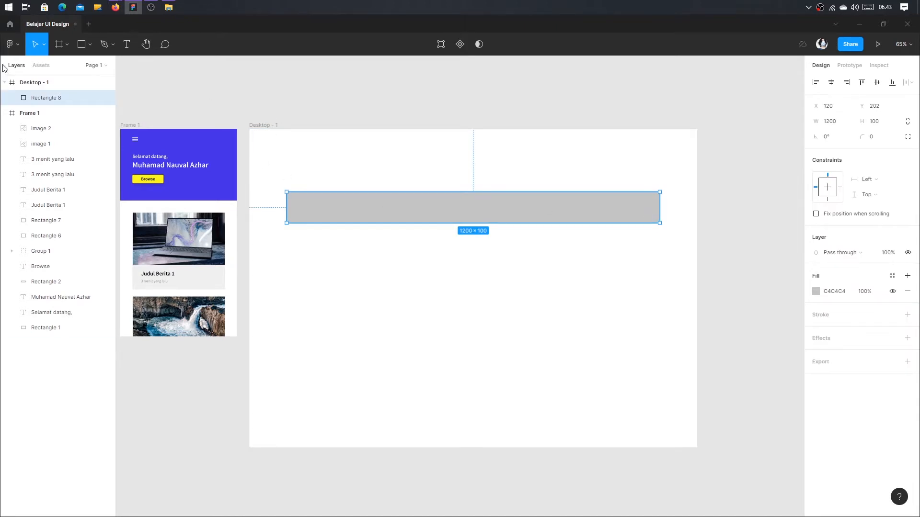
Turn on rulers with Shift+R, also searching quick actions for 'rule'
key("shift+r")
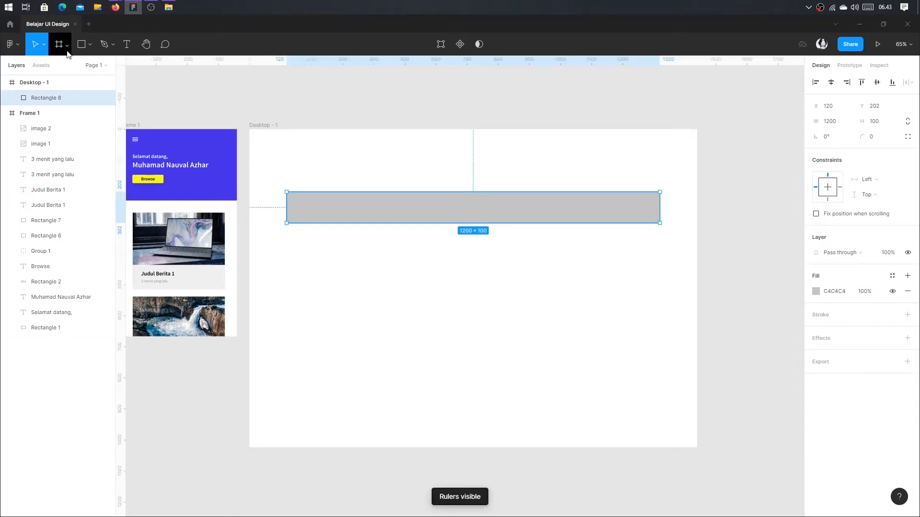
left_click(10, 44)
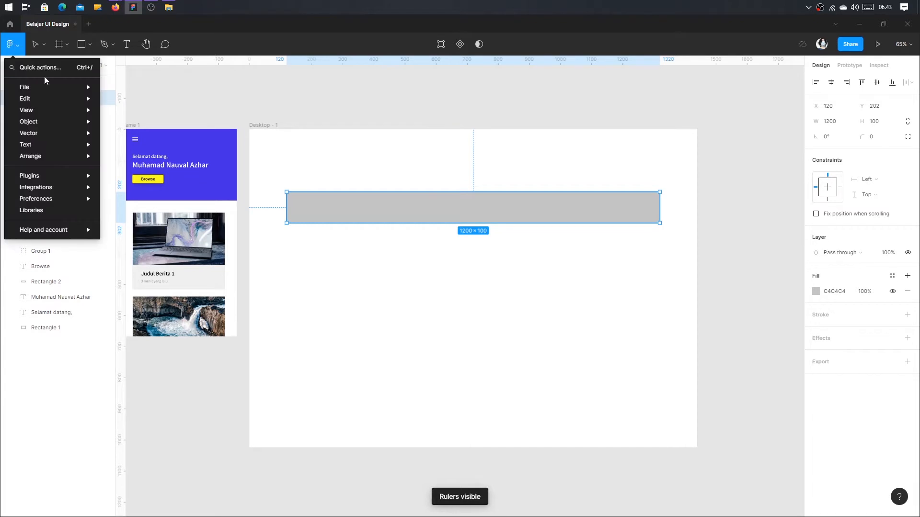
left_click(44, 72)
type("ruiler")
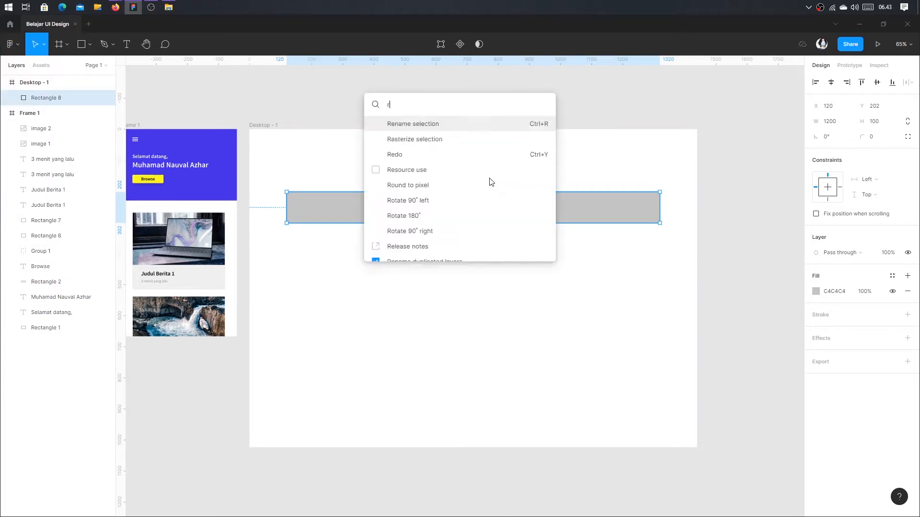
key("BackSpace")
key("BackSpace")
key("BackSpace")
key("BackSpace")
key("BackSpace")
key("BackSpace")
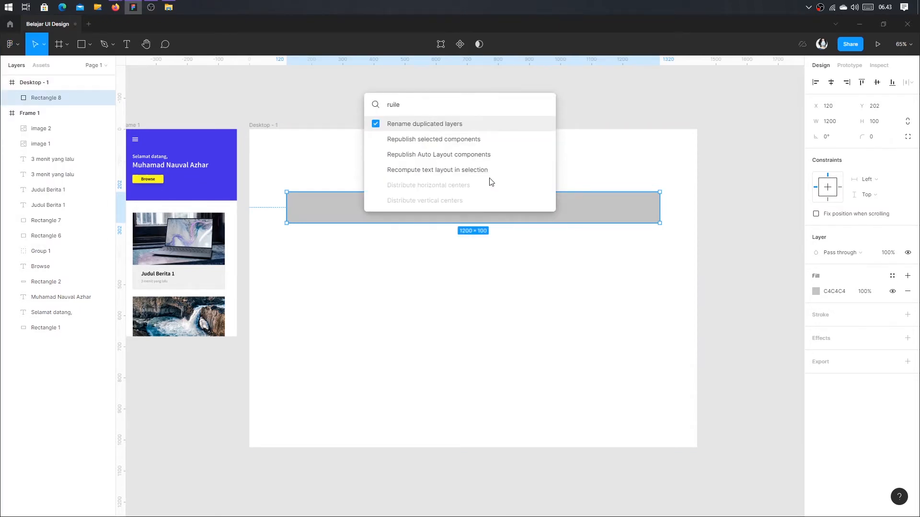
type("rule")
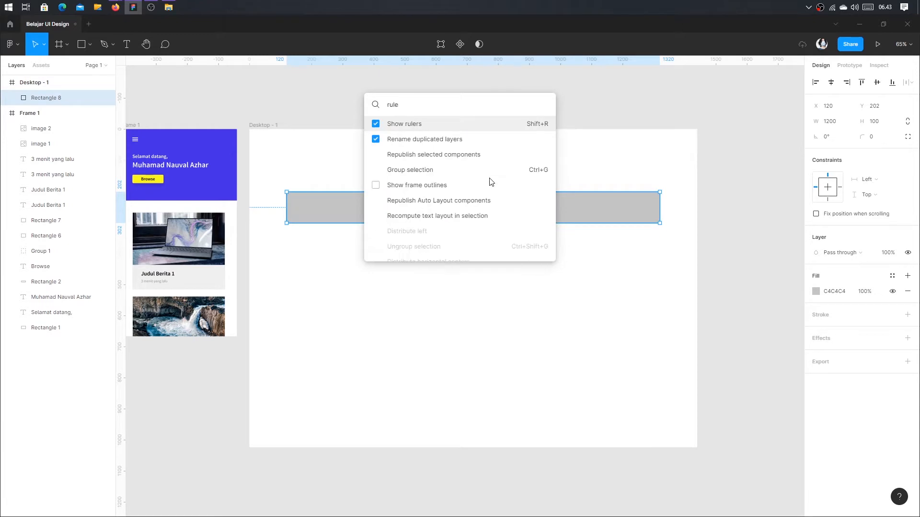
left_click(578, 107)
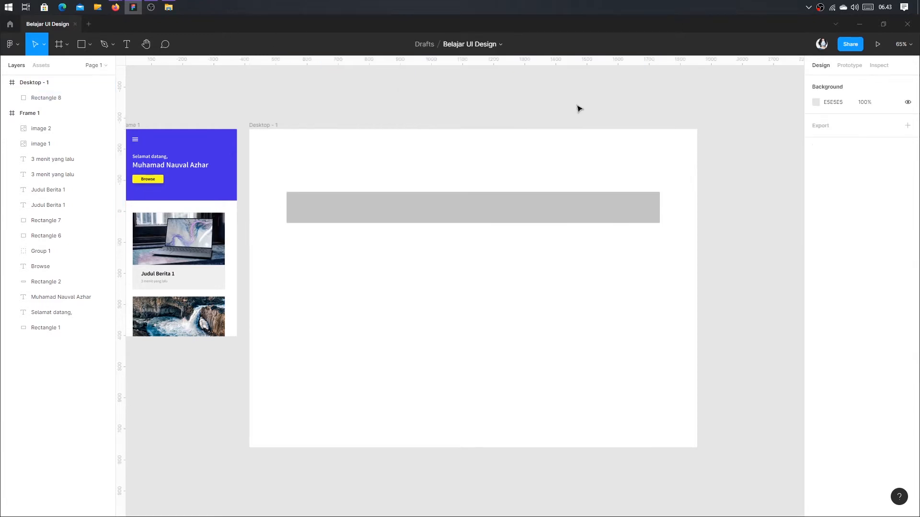
Add vertical guides at the grey rectangle's left and right edges
left_click(423, 199)
left_click_drag(120, 170, 287, 174)
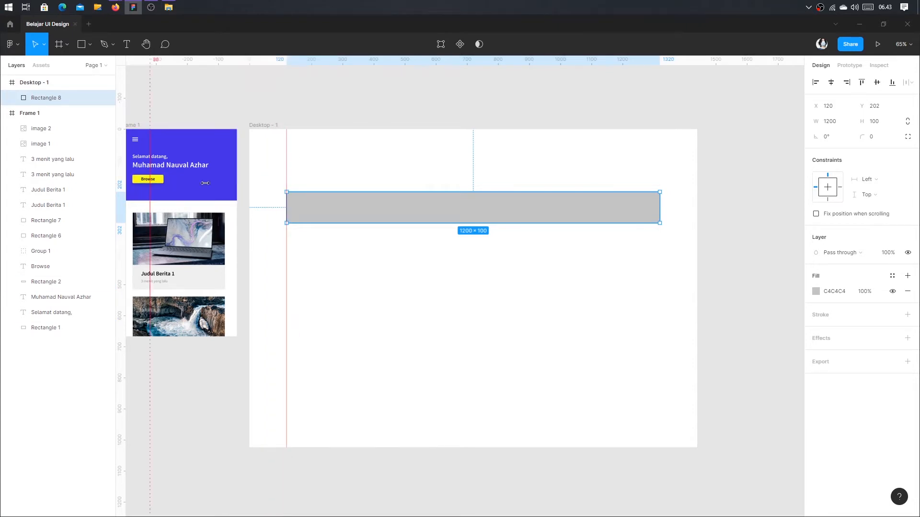
left_click_drag(205, 183, 662, 201)
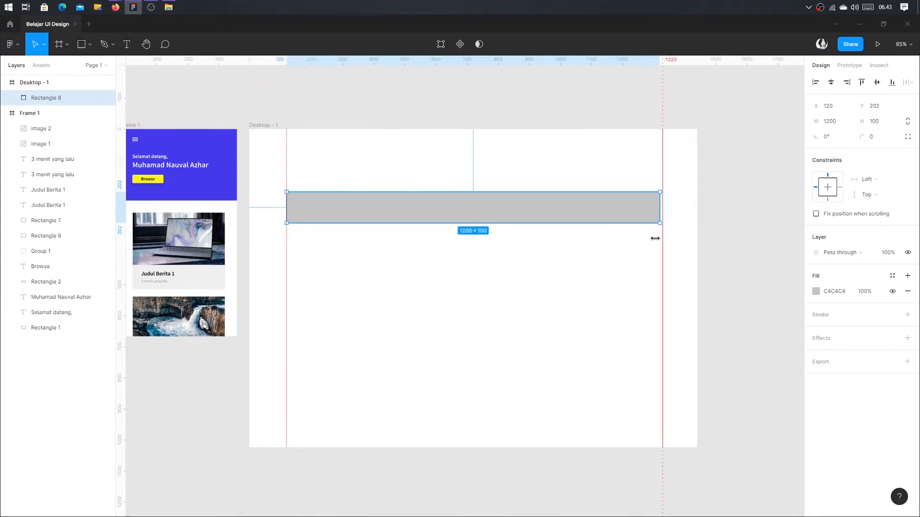
left_click_drag(655, 238, 659, 238)
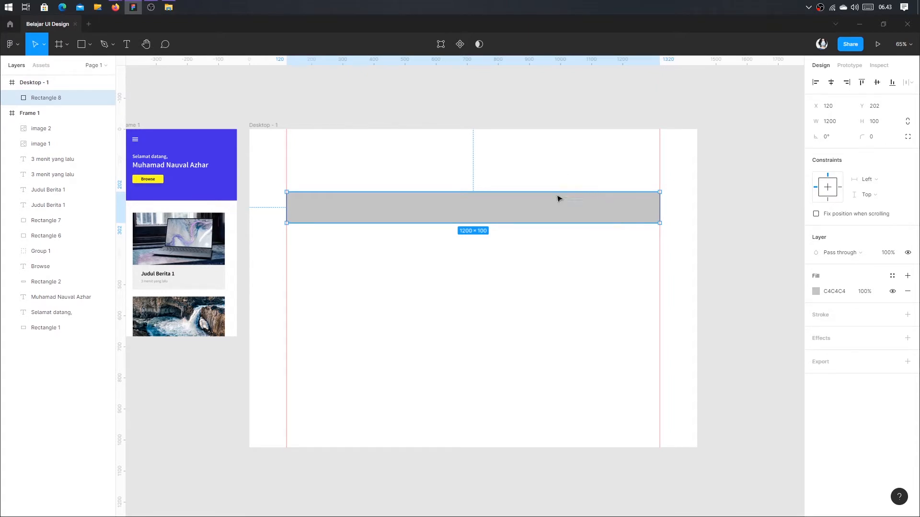
left_click(254, 220)
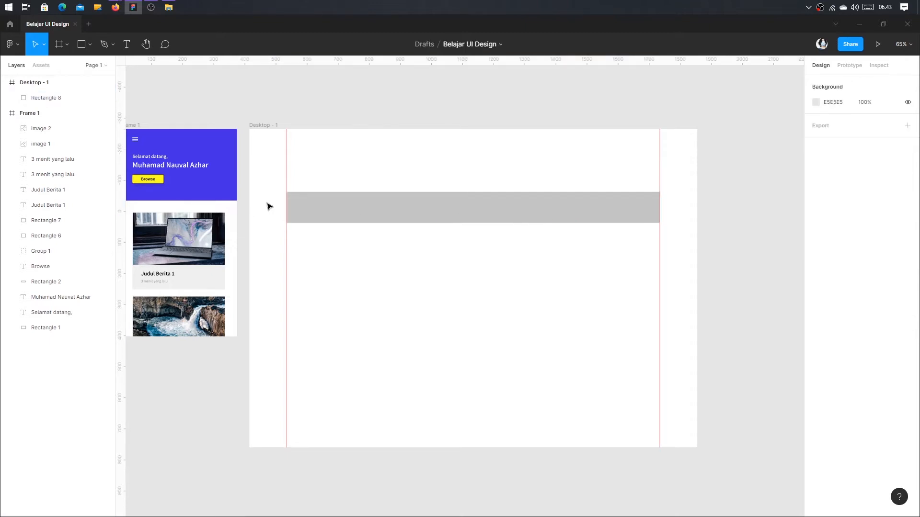
Delete the grey placeholder rectangle, leaving Desktop - 1 blank
left_click(338, 204)
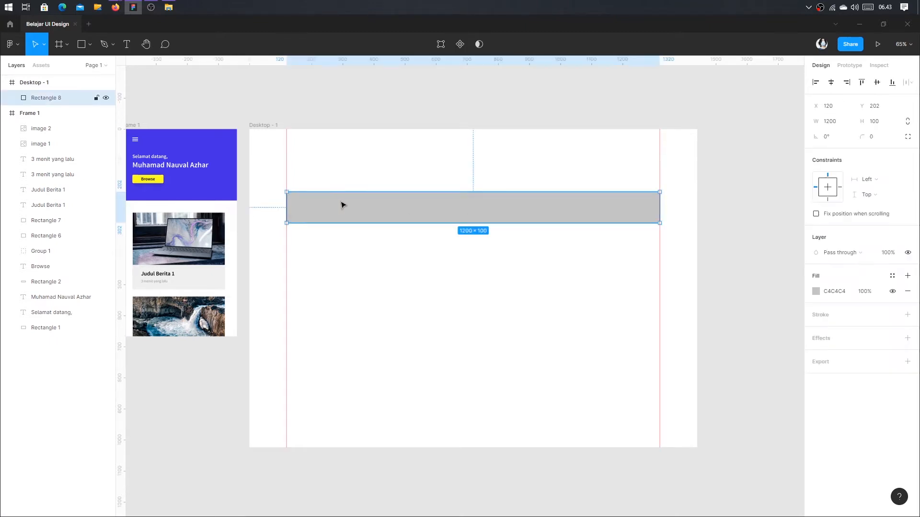
key("Delete")
left_click(343, 202)
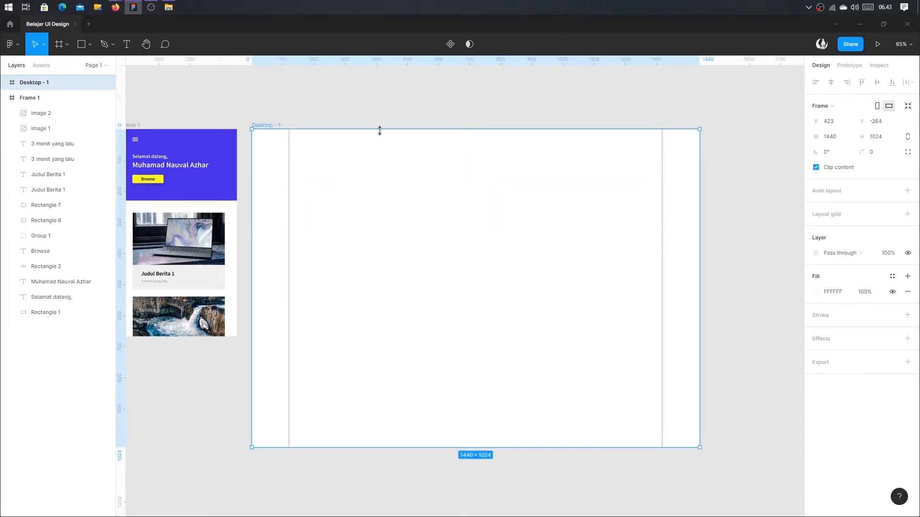
key("Escape")
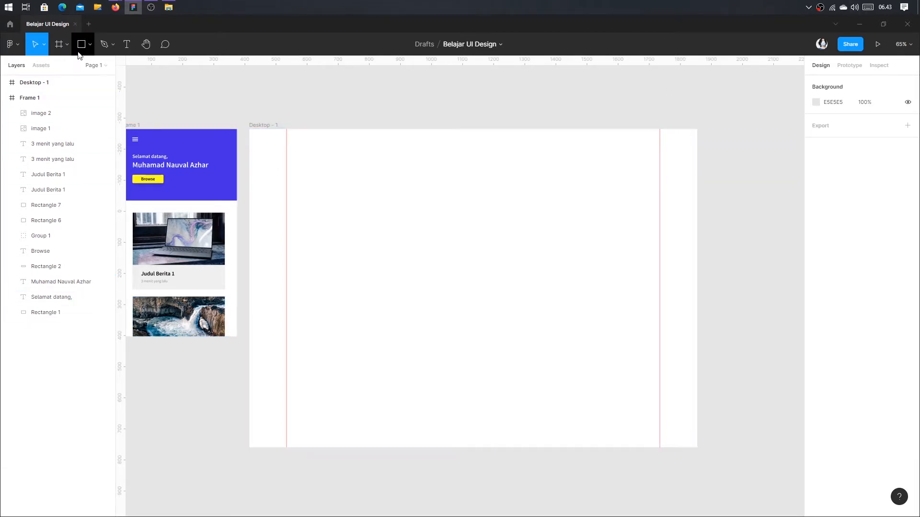
left_click(124, 42)
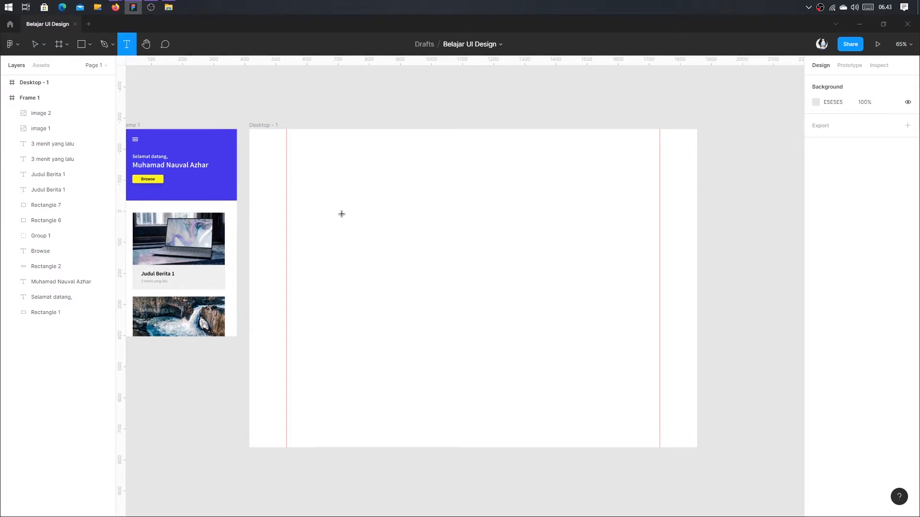
Add a small 'Buku' text layer near the top-left of Desktop - 1
left_click(303, 220)
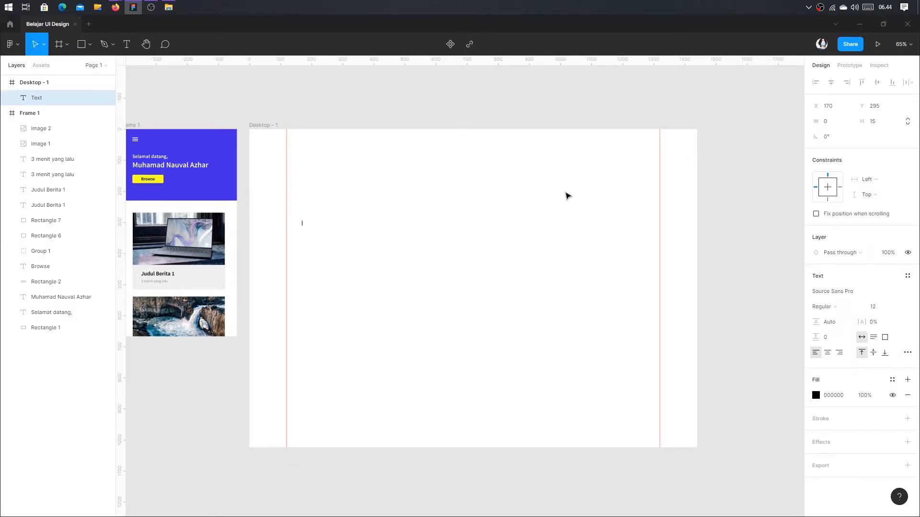
type("Buku")
key("alt+Tab")
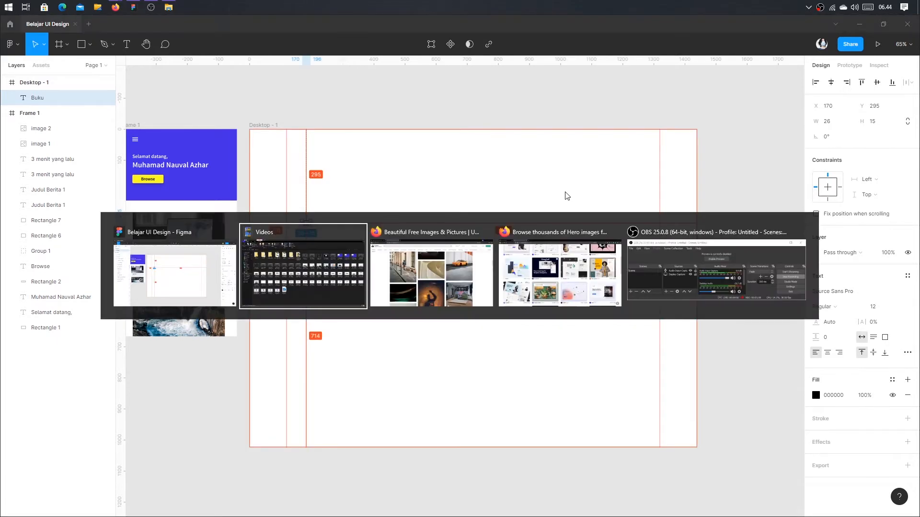
key("alt+Tab")
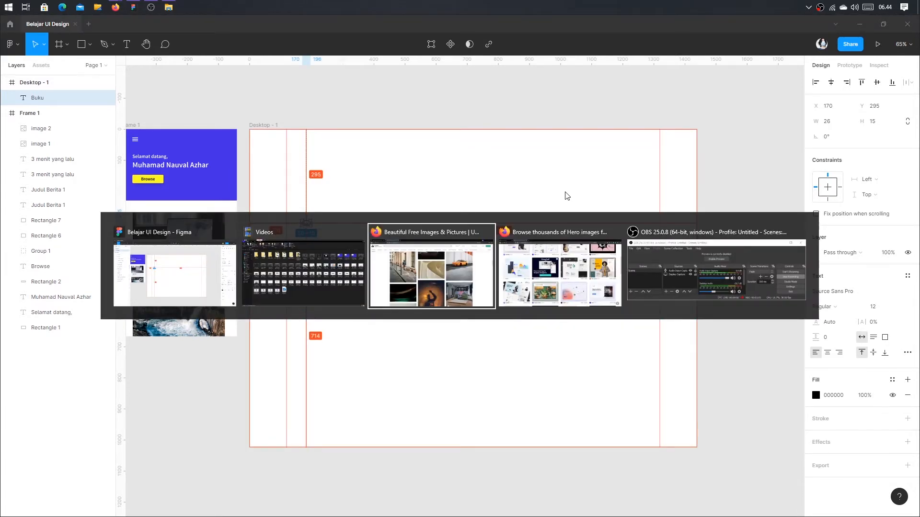
Open the multinity.id/book Tailwind CSS book page in a new private tab and skim it
key("ctrl+t")
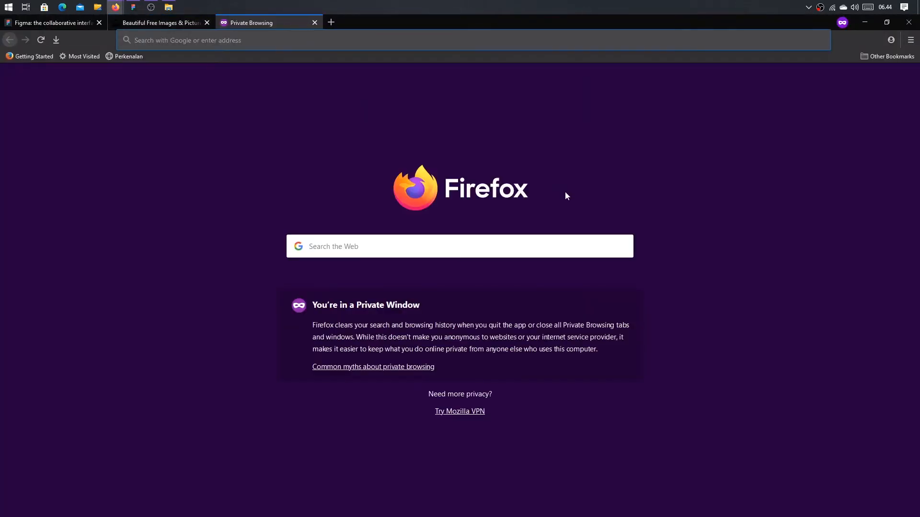
type("mu")
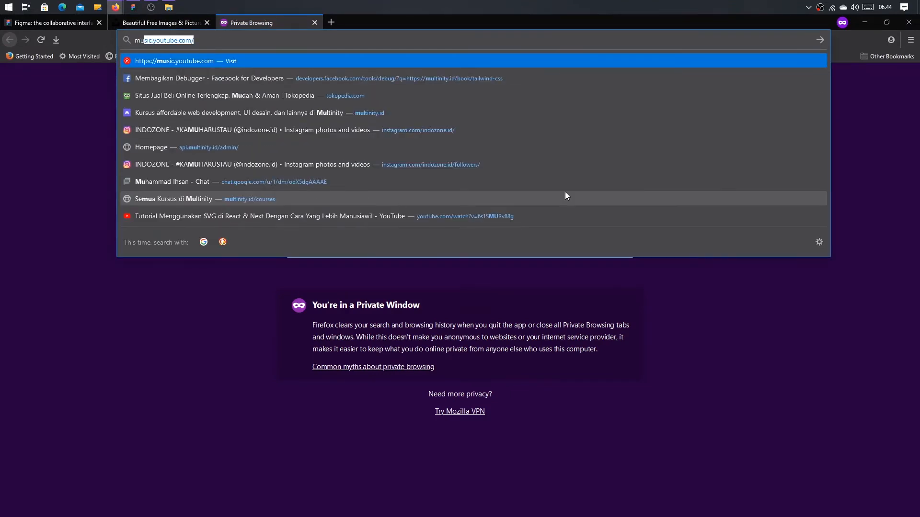
type("ltinity.id/book")
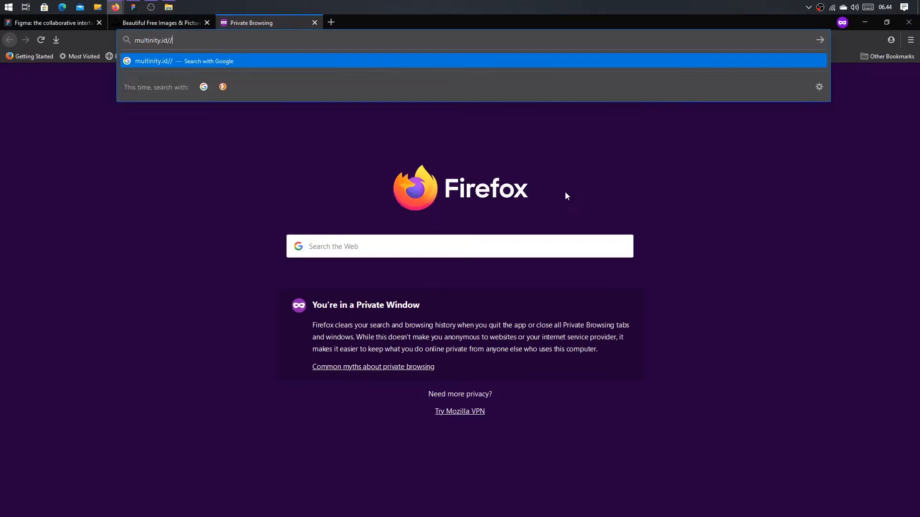
key("Down")
key("Down")
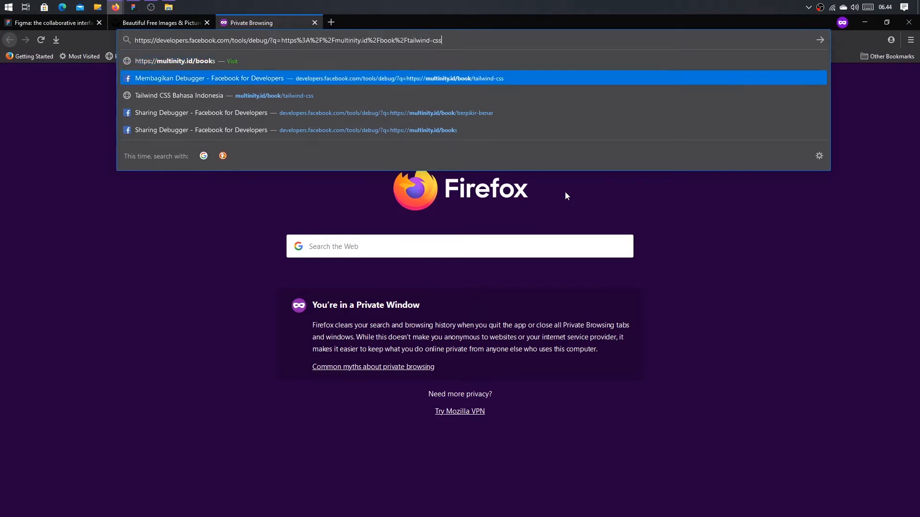
key("Return")
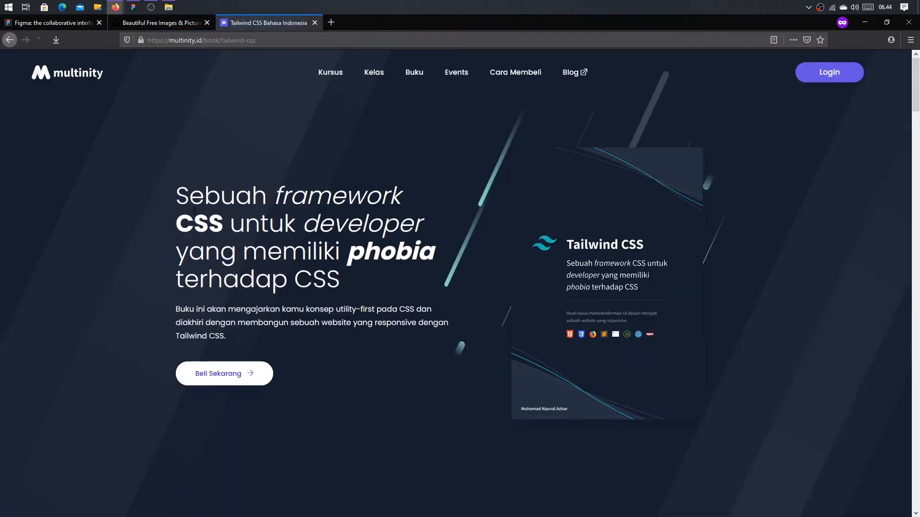
scroll(235, 268, "down", 10)
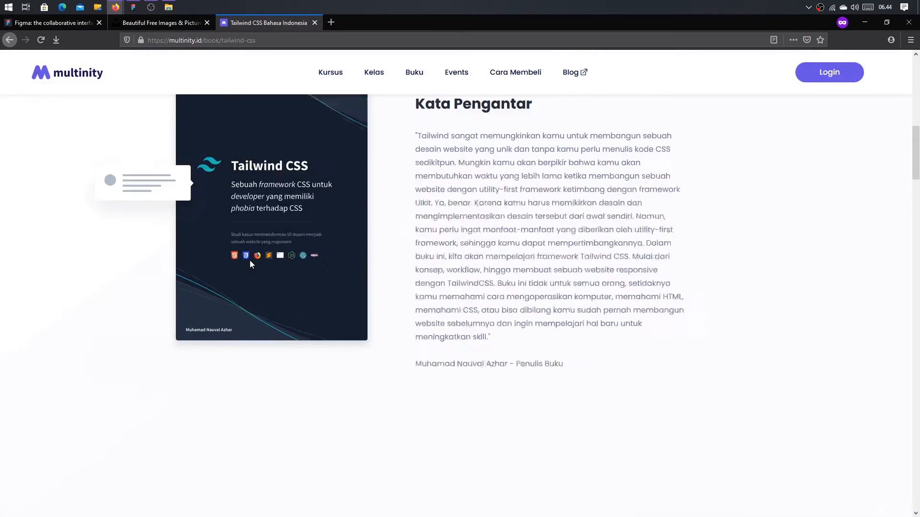
scroll(249, 260, "up", 3)
scroll(249, 260, "up", 8)
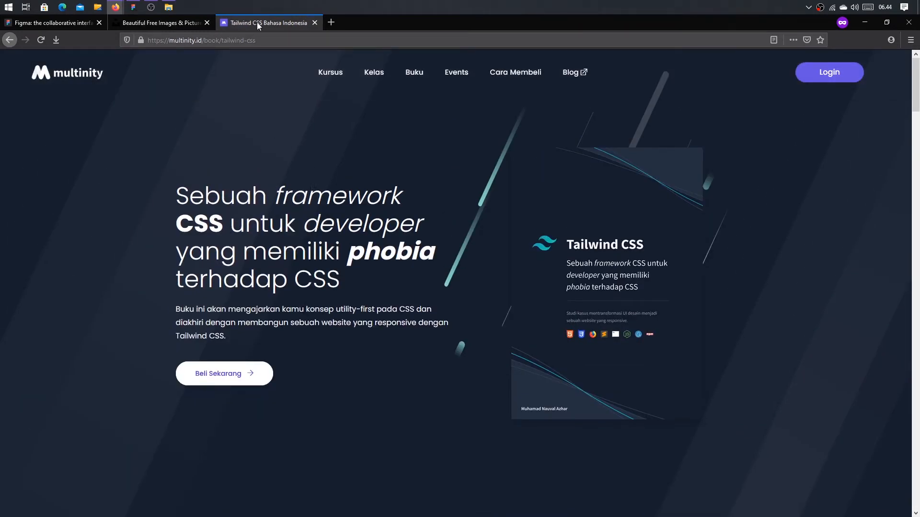
key("alt+Tab")
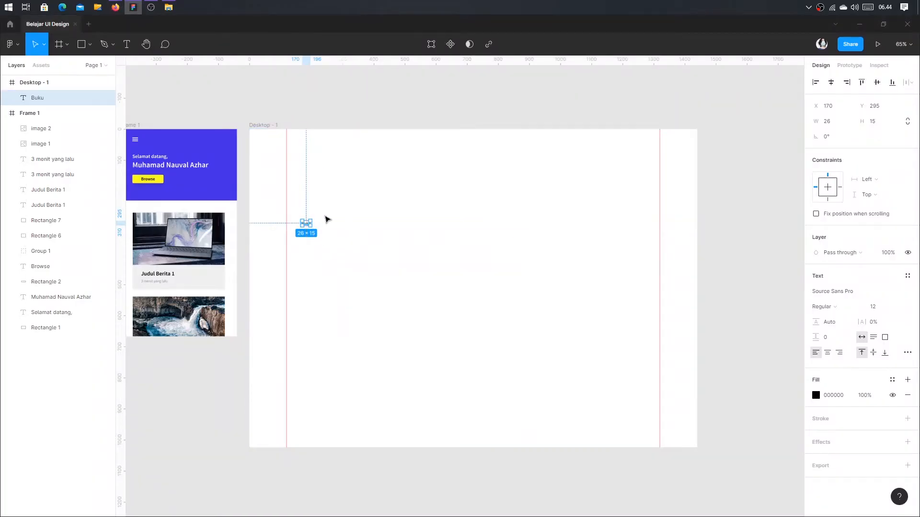
Change the text to 'Buku Tailwind CSS Bahasa Indonesia' and move it onto the left guide
key("Return")
type("Tai")
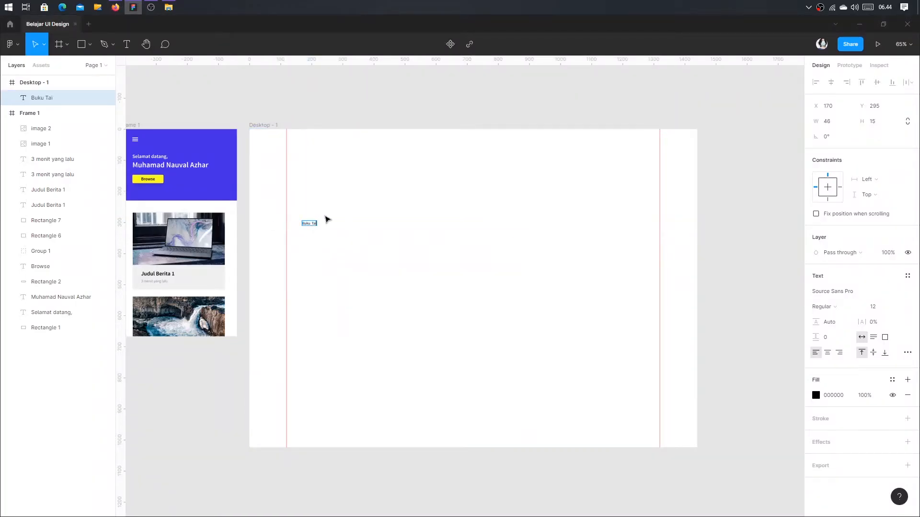
type("lwind")
key("ctrl+BackSpace")
type("Tailwind CSS Bahasa Indonesia")
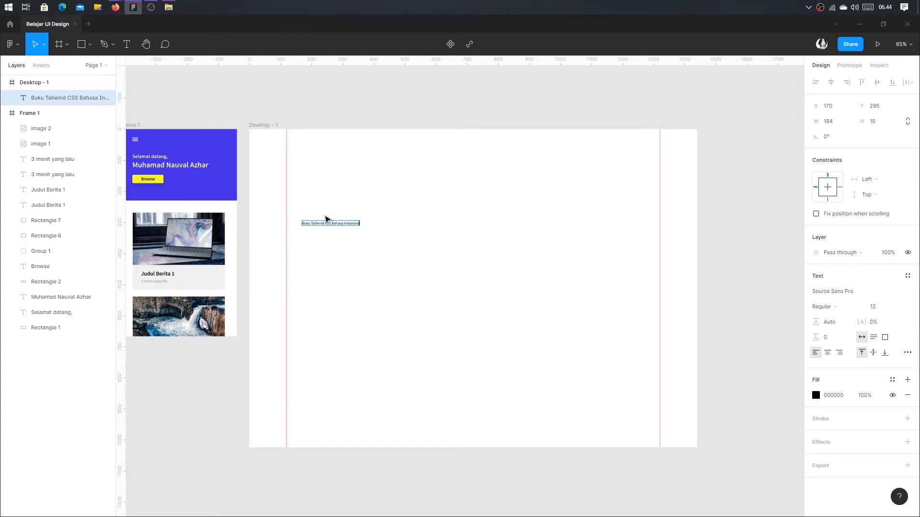
key("Escape")
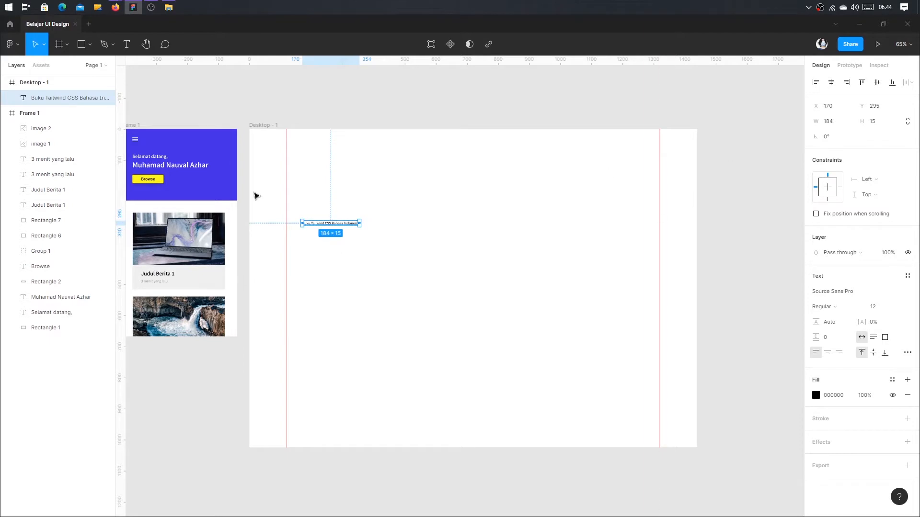
left_click_drag(345, 225, 332, 222)
Set the title's font size to 42
left_click(839, 293)
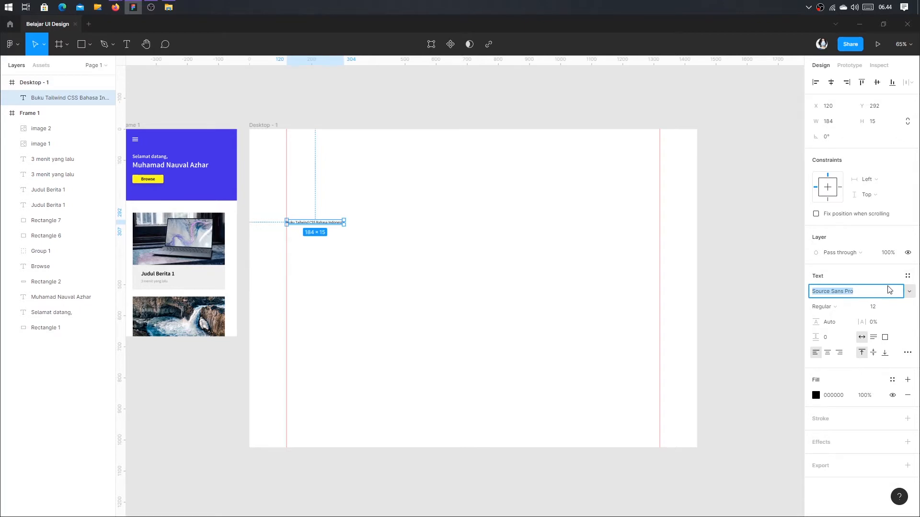
left_click(893, 309)
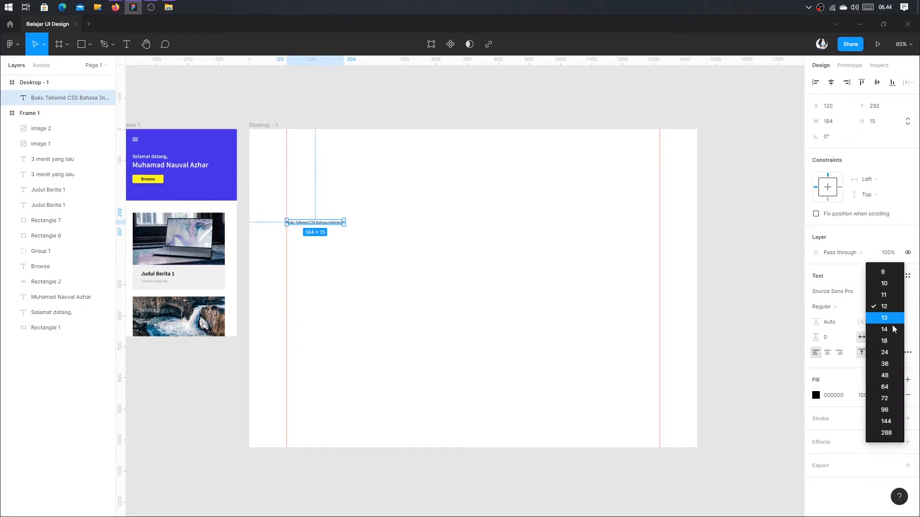
left_click(885, 375)
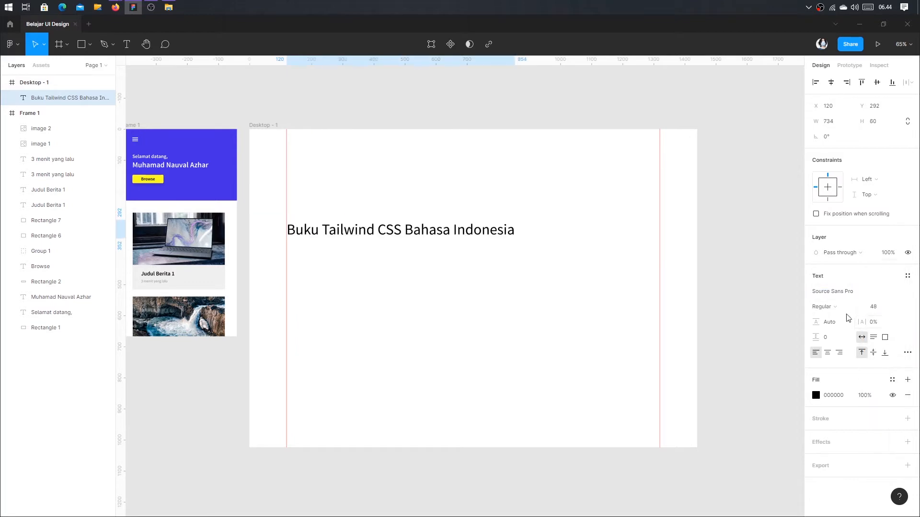
left_click(905, 312)
left_click(884, 295)
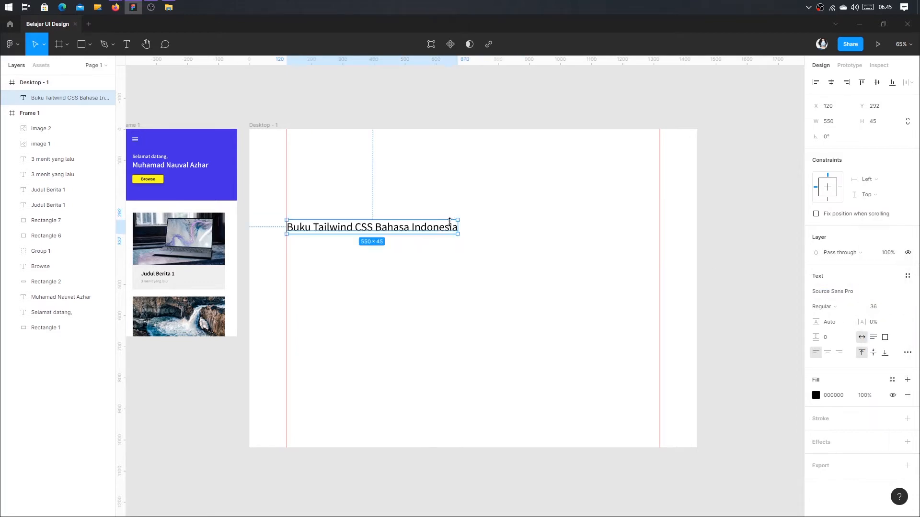
left_click(889, 309)
type("40")
key("Return")
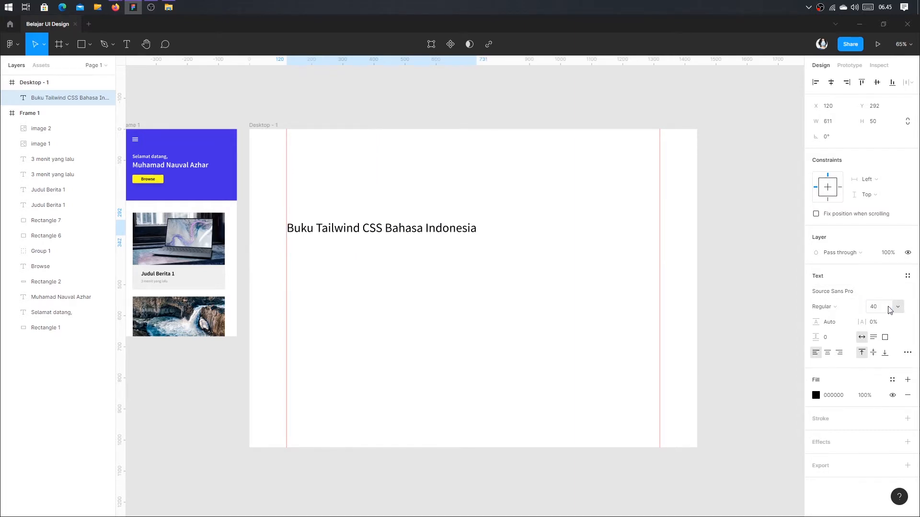
left_click(889, 309)
type("42")
key("Return")
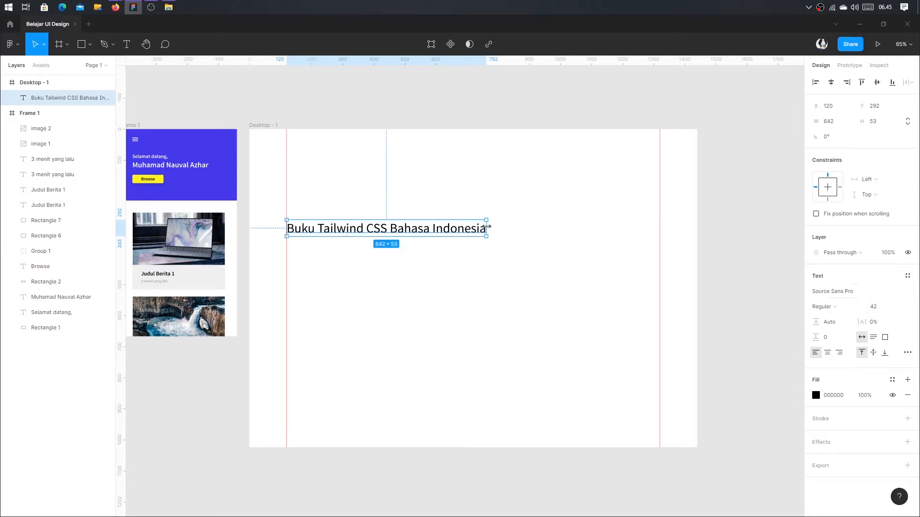
Narrow the title to wrap onto two lines, make it Semibold, and position it
left_click_drag(486, 226, 435, 227)
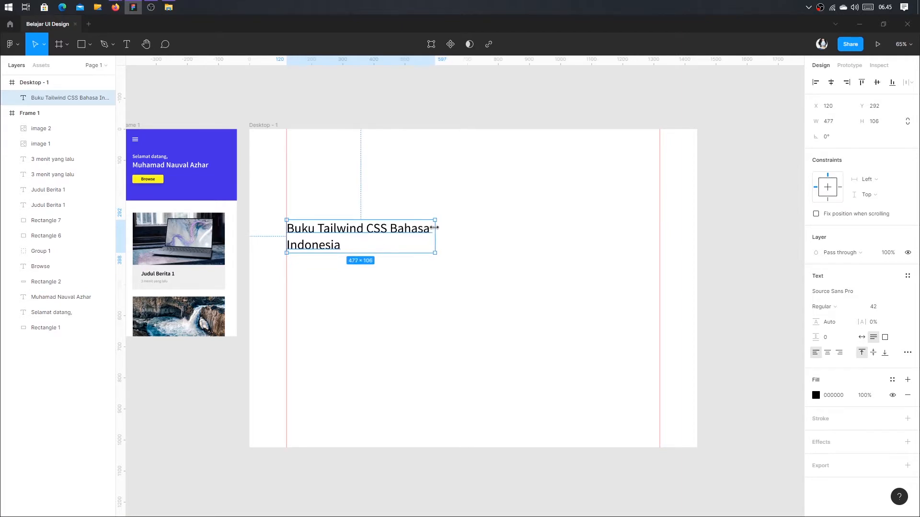
left_click_drag(368, 234, 372, 245)
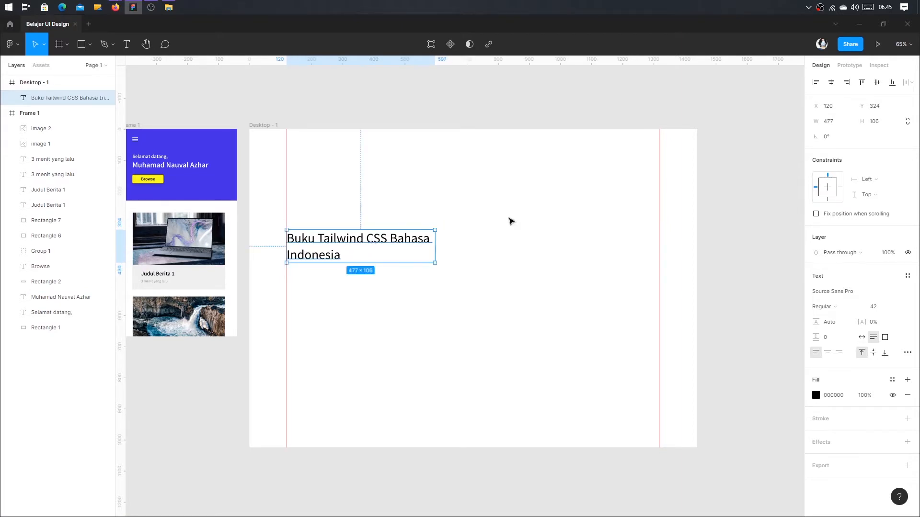
left_click(827, 315)
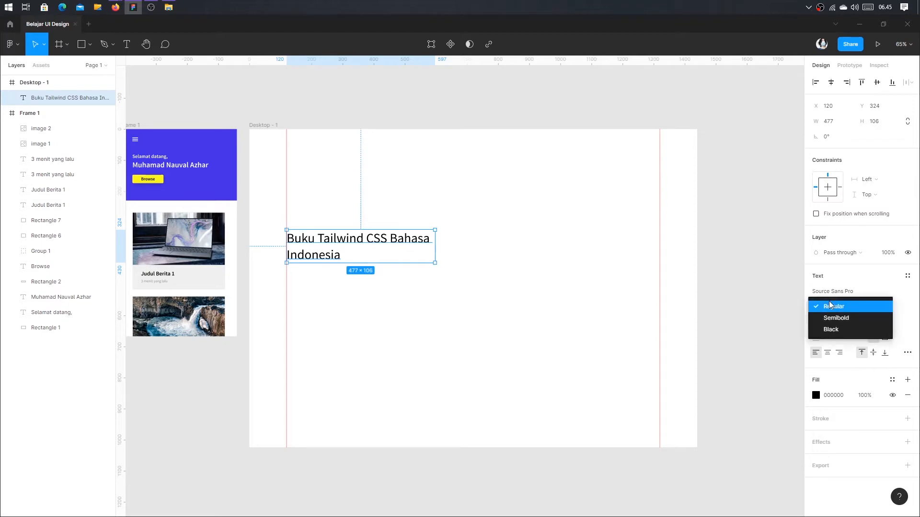
left_click(831, 318)
left_click(445, 279)
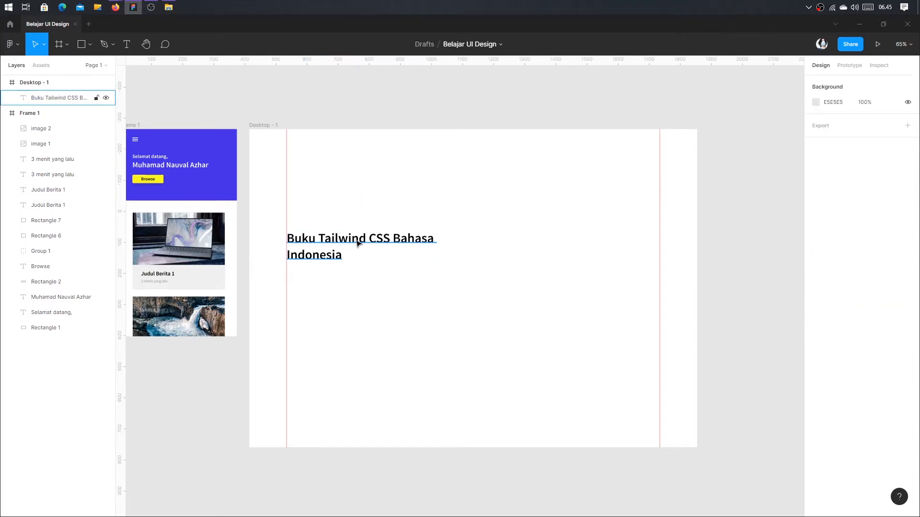
left_click_drag(361, 242, 360, 247)
left_click(375, 217)
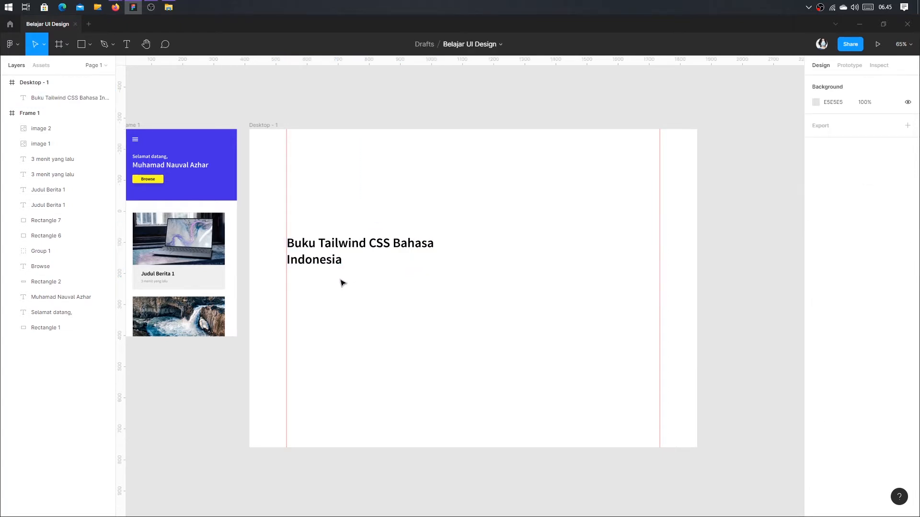
Copy the hero heading from the Tailwind book page in Firefox
key("alt+Tab")
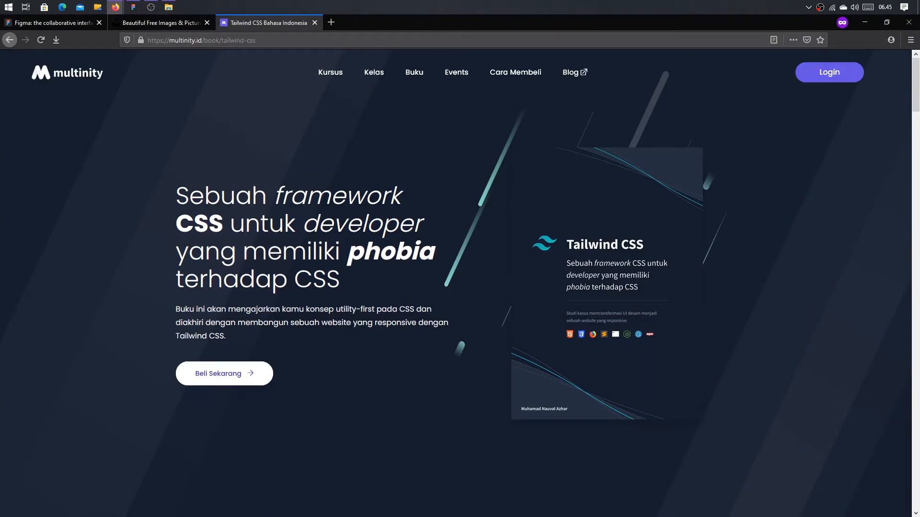
left_click_drag(360, 275, 178, 185)
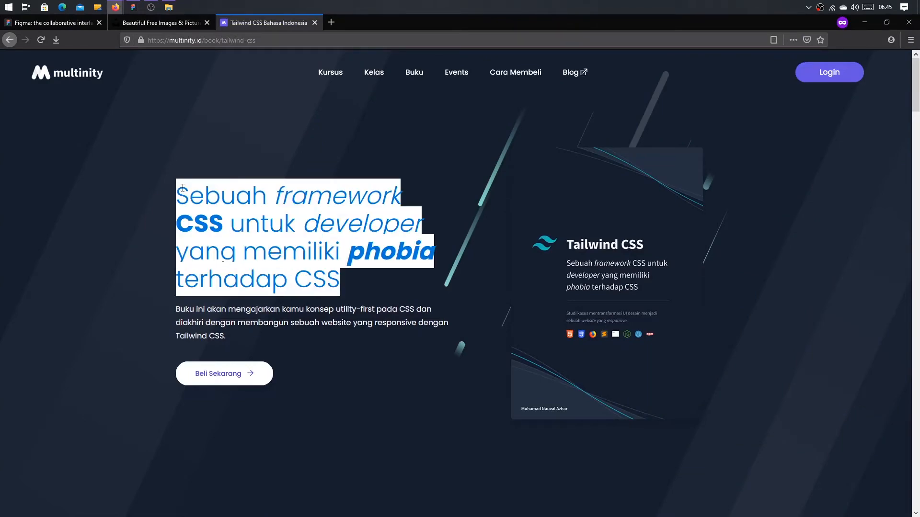
key("ctrl+c")
key("alt+Tab")
left_click(316, 254)
Paste the copied heading over the title, widen it to three lines, and move it up
key("Return")
key("ctrl+v")
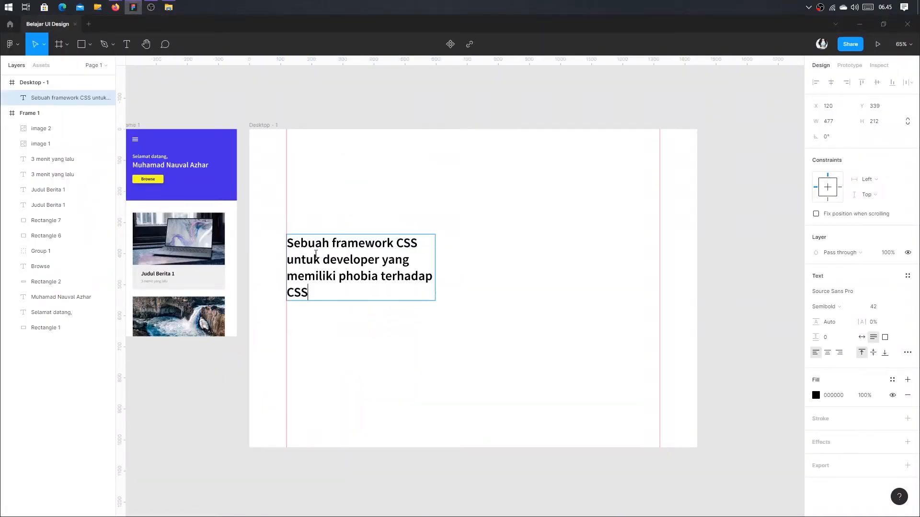
key("Escape")
left_click_drag(436, 263, 462, 263)
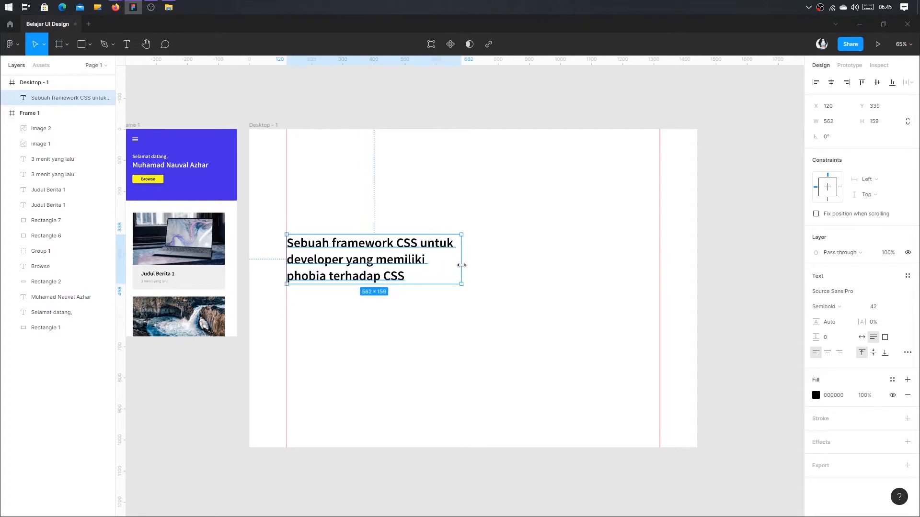
left_click(492, 252)
left_click(398, 268)
left_click_drag(374, 263, 374, 255)
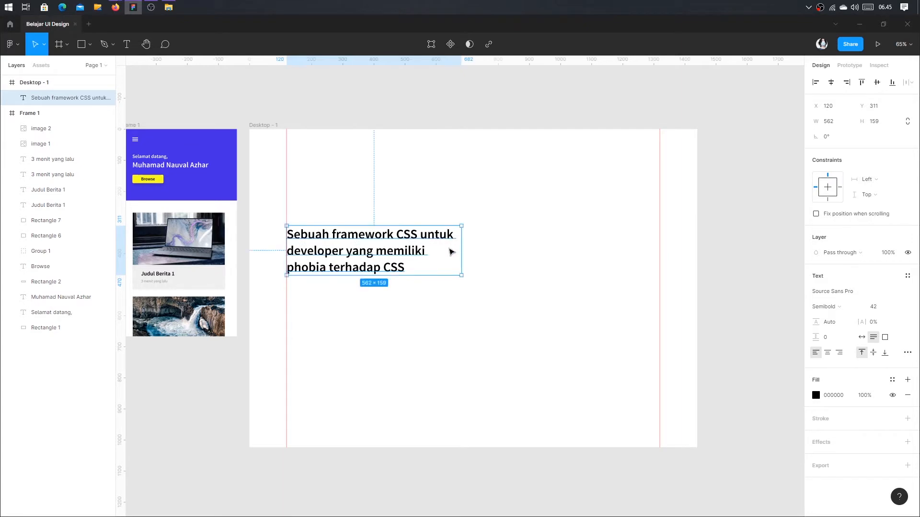
left_click(473, 240)
left_click(421, 255)
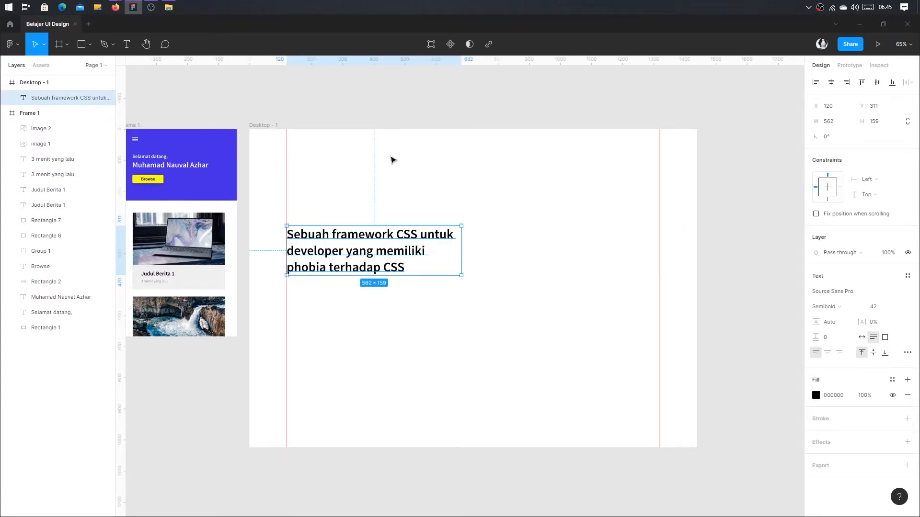
Set the heading's line height to 56
left_click(838, 322)
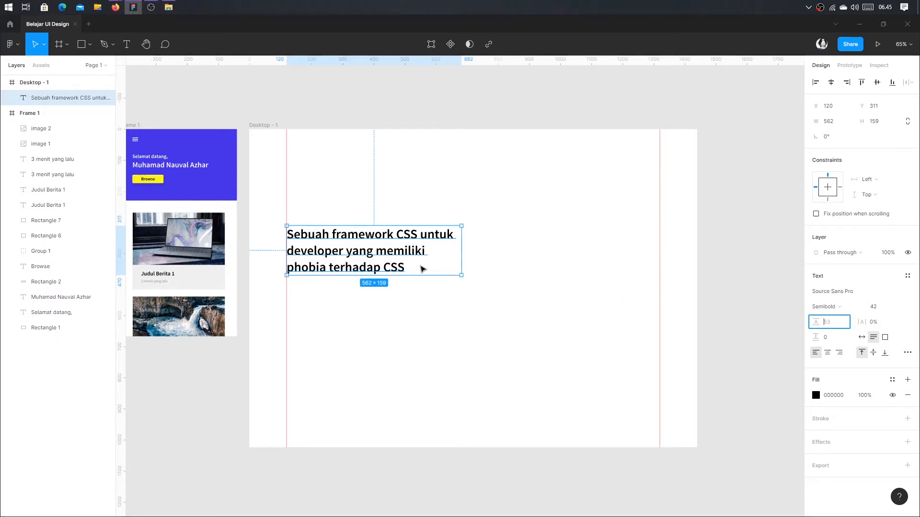
left_click(406, 260)
scroll(360, 236, "up", 4)
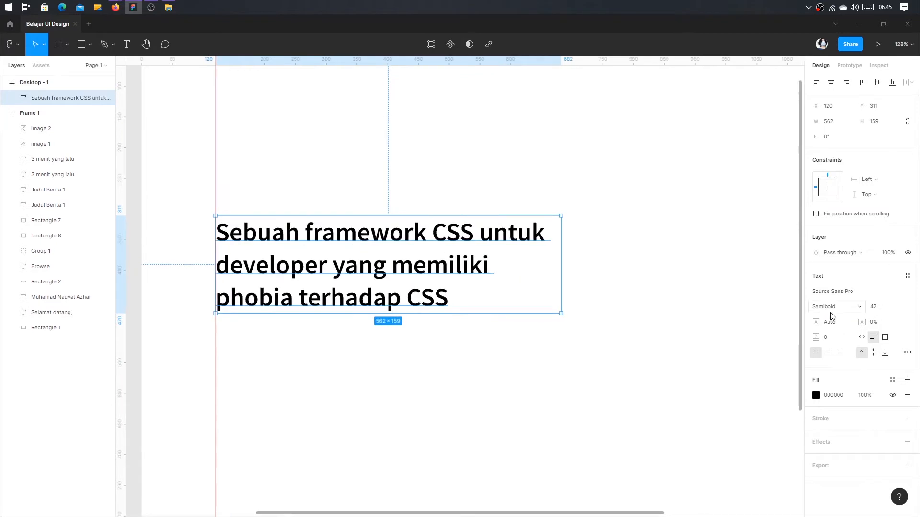
scroll(485, 290, "down", 4)
scroll(517, 287, "up", 2)
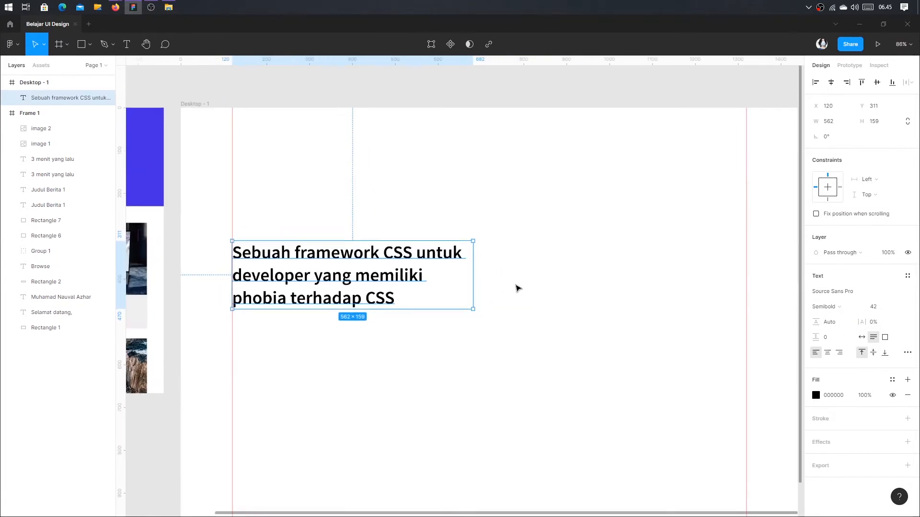
left_click(542, 267)
left_click(411, 270)
left_click(839, 323)
left_click_drag(829, 328, 834, 326)
key("ctrl+a")
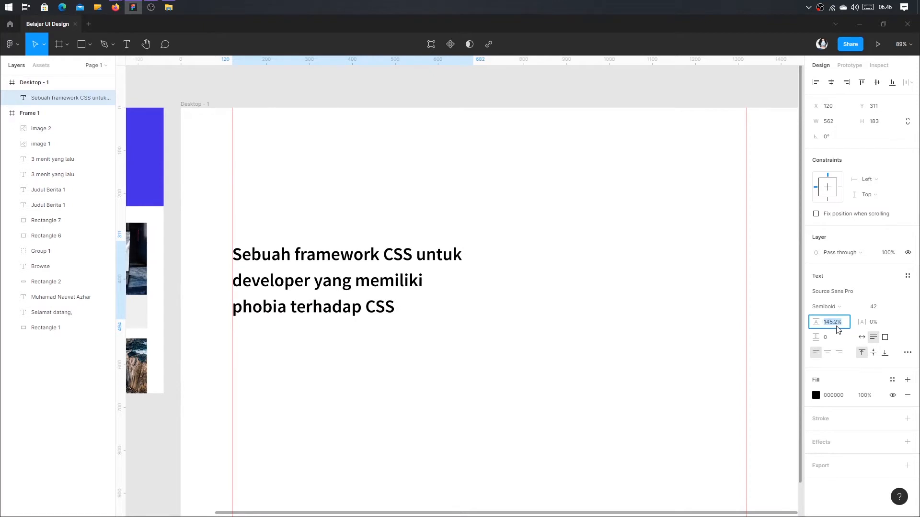
key("BackSpace")
key("Return")
left_click(836, 326)
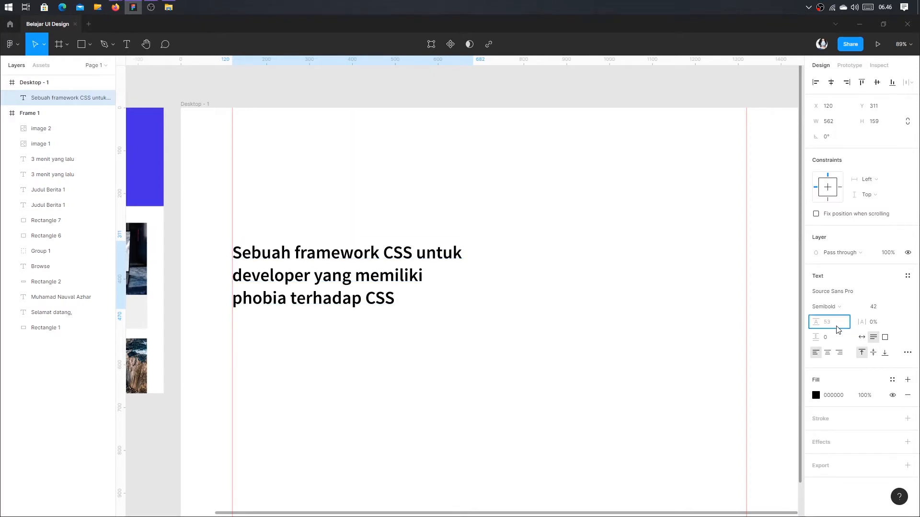
key("Return")
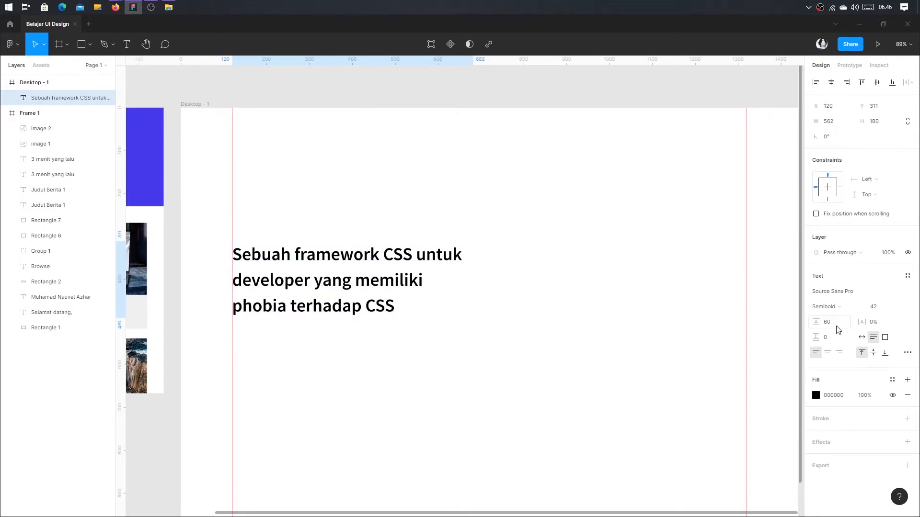
left_click(845, 328)
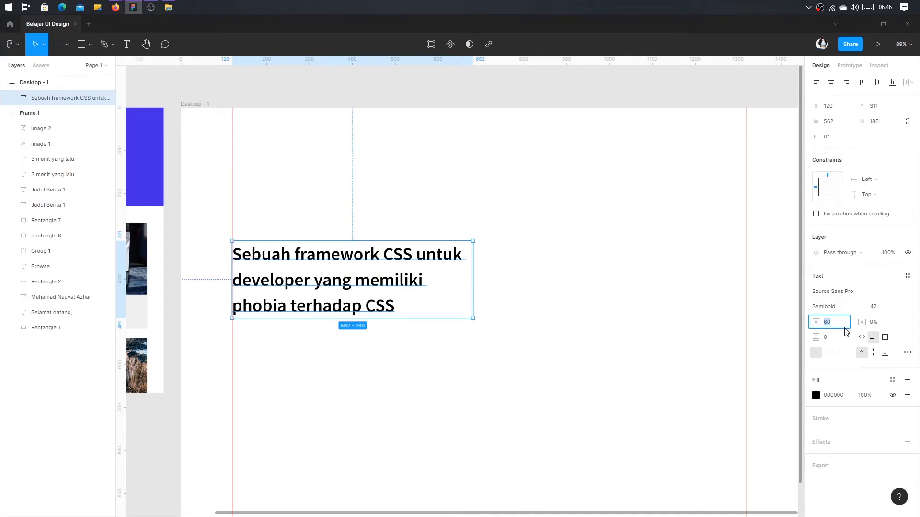
type("56")
key("Return")
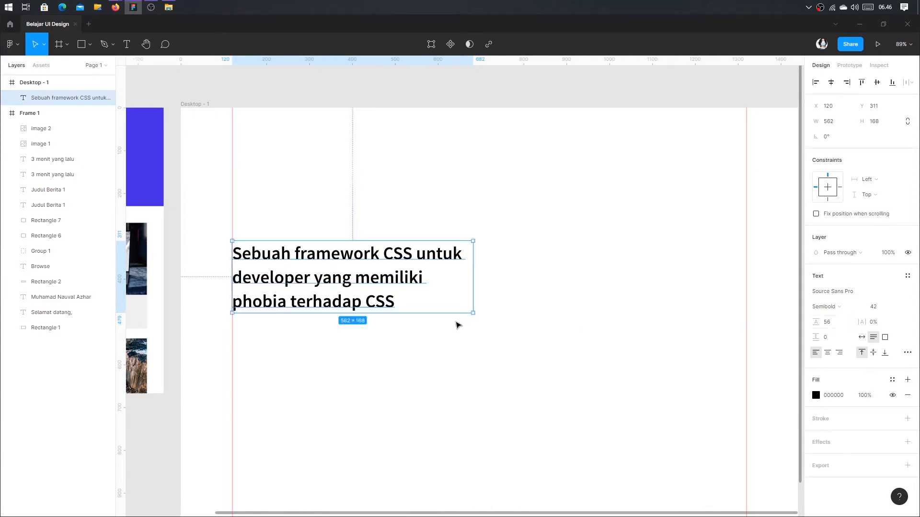
Nudge the heading slightly higher on the frame
left_click(456, 322)
scroll(484, 308, "right", 1)
left_click(441, 267)
scroll(486, 272, "down", 1)
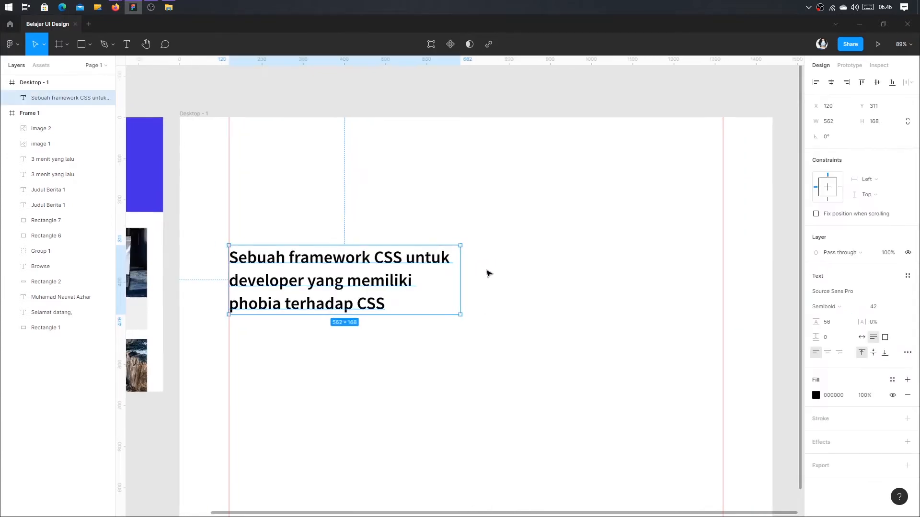
left_click(505, 291)
scroll(505, 290, "down", 2)
scroll(498, 278, "down", 2)
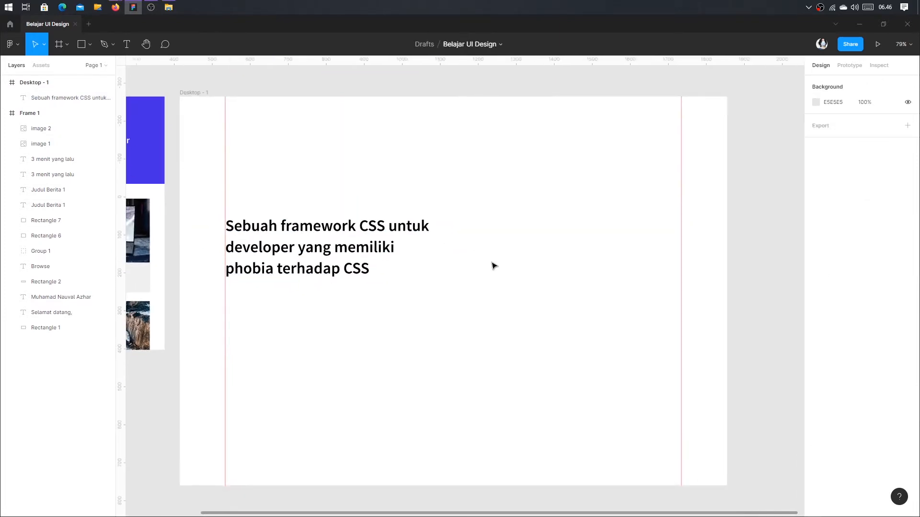
left_click(382, 256)
left_click_drag(373, 246, 373, 240)
Copy the book description paragraph from Firefox into a new text box below the heading
left_click(374, 299)
key("t")
left_click(302, 301)
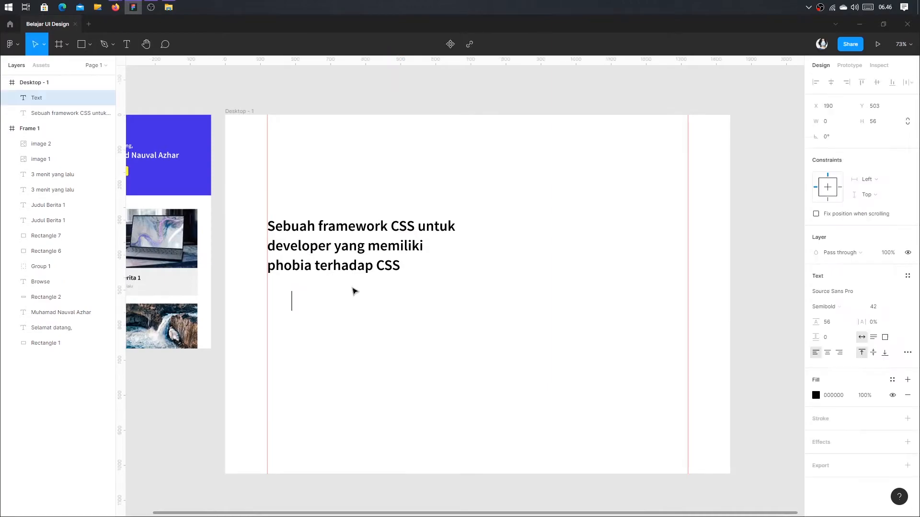
key("alt+Tab")
left_click(239, 334)
left_click_drag(238, 334, 174, 312)
key("alt+Tab")
key("ctrl+v")
Narrow the paragraph box so the text wraps onto about five lines
scroll(368, 280, "down", 2)
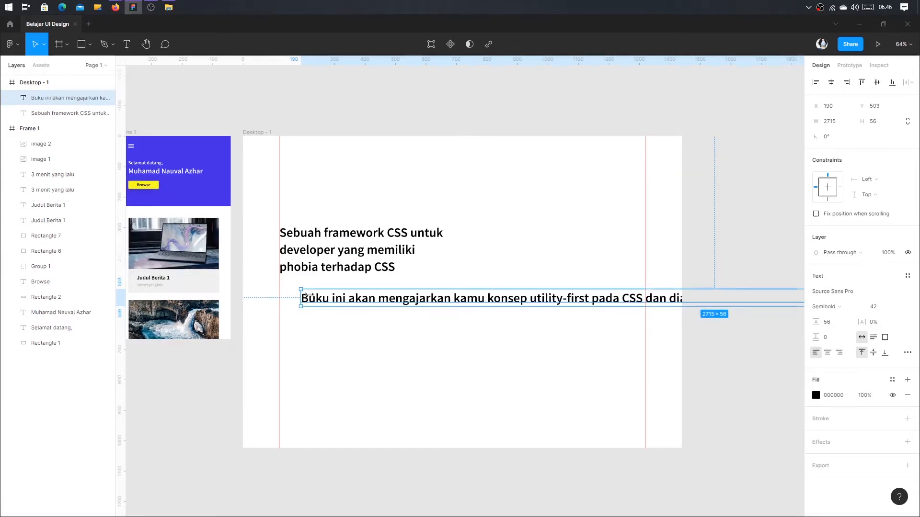
mouse_move(302, 300)
left_mouse_down()
mouse_move(661, 295)
mouse_move(268, 290)
mouse_move(295, 293)
left_mouse_up()
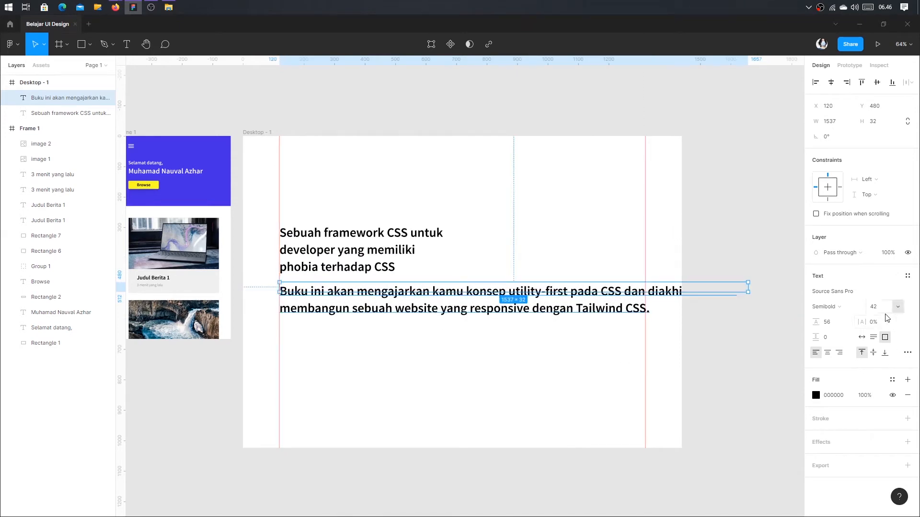
left_click_drag(750, 287, 445, 387)
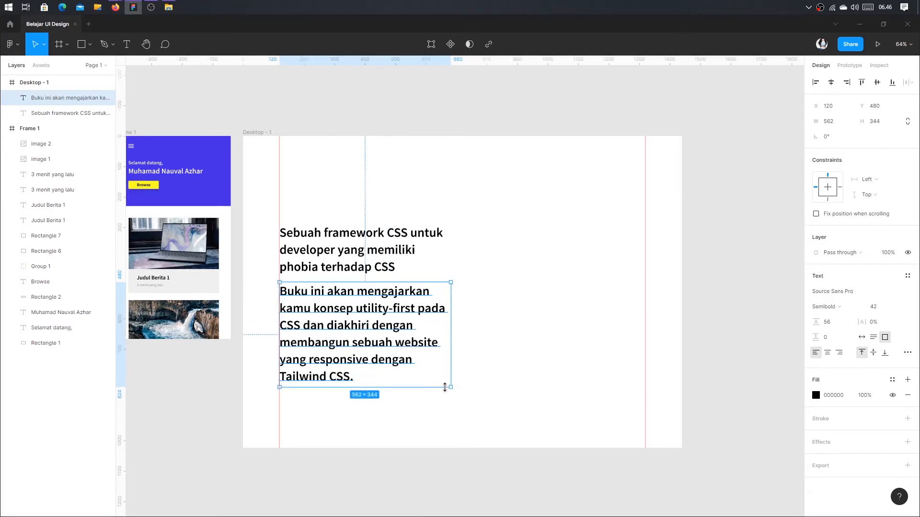
Set the paragraph's font size to 18 and shorten its box
left_click(896, 308)
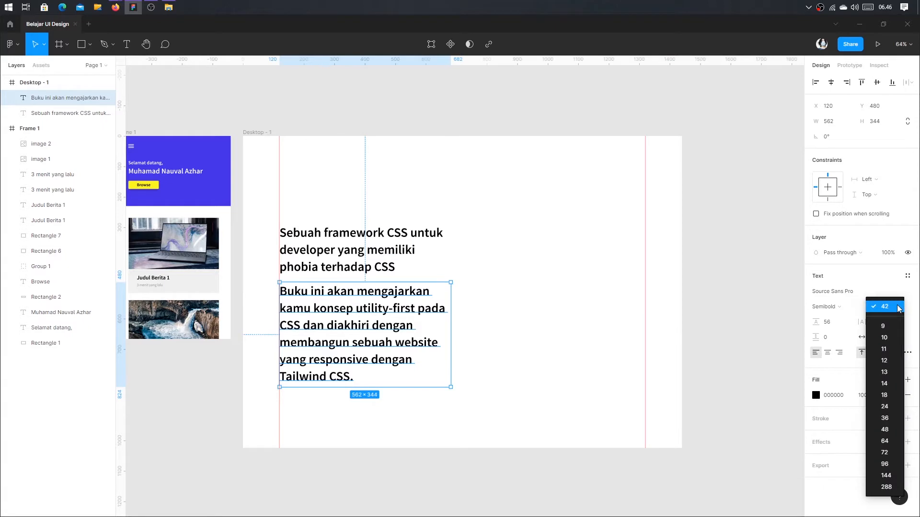
left_click(884, 395)
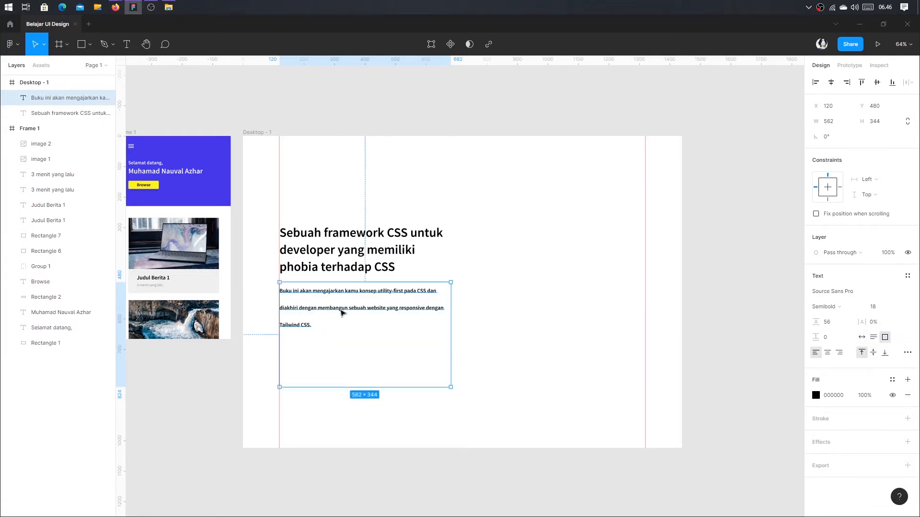
key("Escape")
left_click(446, 310)
left_click_drag(435, 389, 433, 334)
scroll(414, 323, "up", 2)
scroll(405, 322, "up", 2)
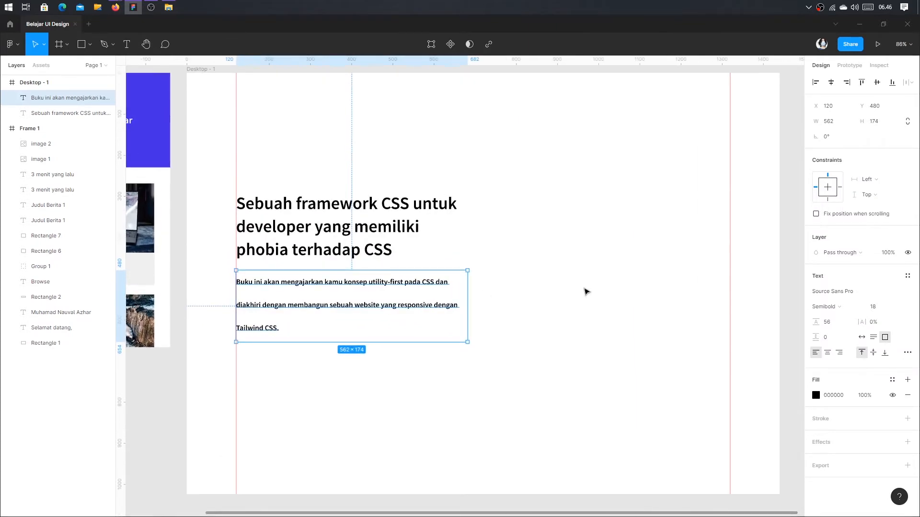
Give the paragraph a 32 line height and Regular weight
left_click(839, 323)
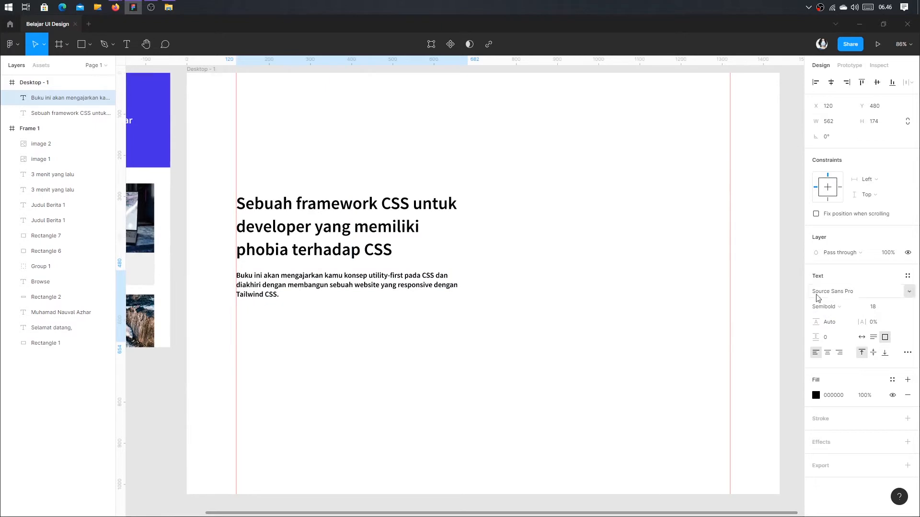
key("Return")
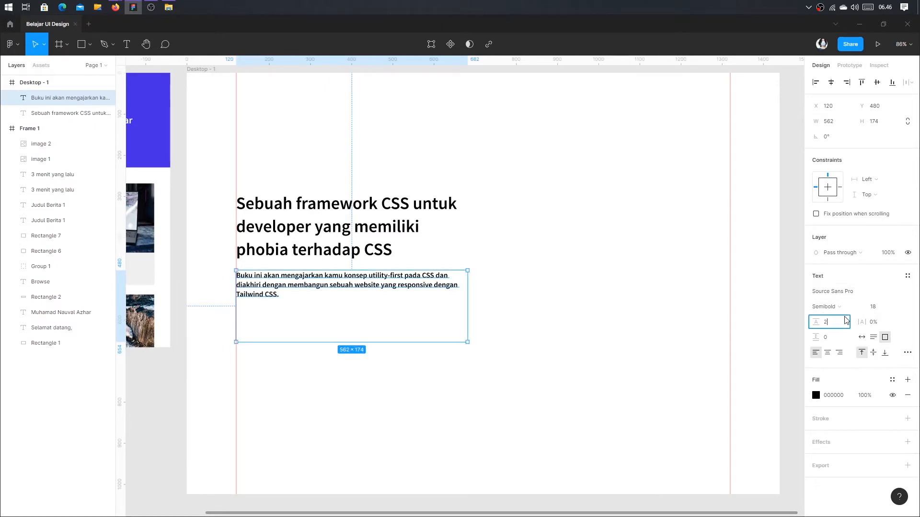
type("28")
key("Return")
left_click(846, 321)
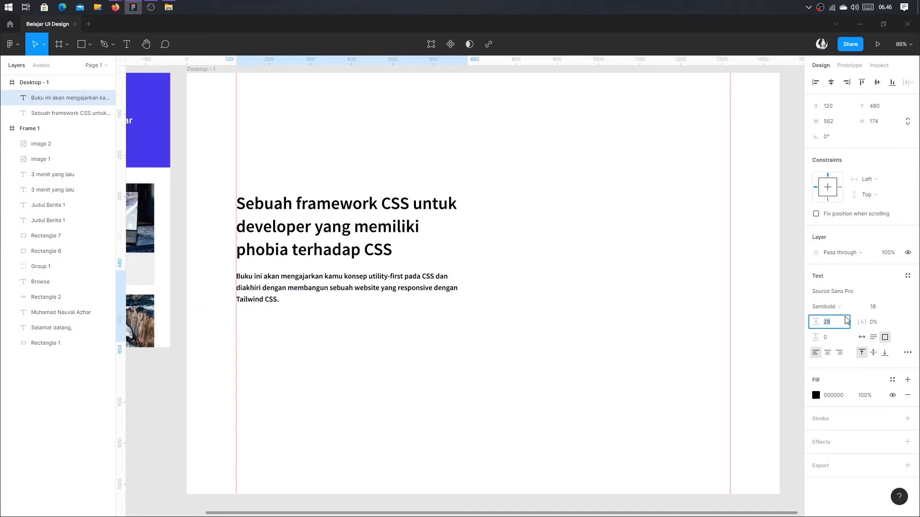
type("32")
key("Return")
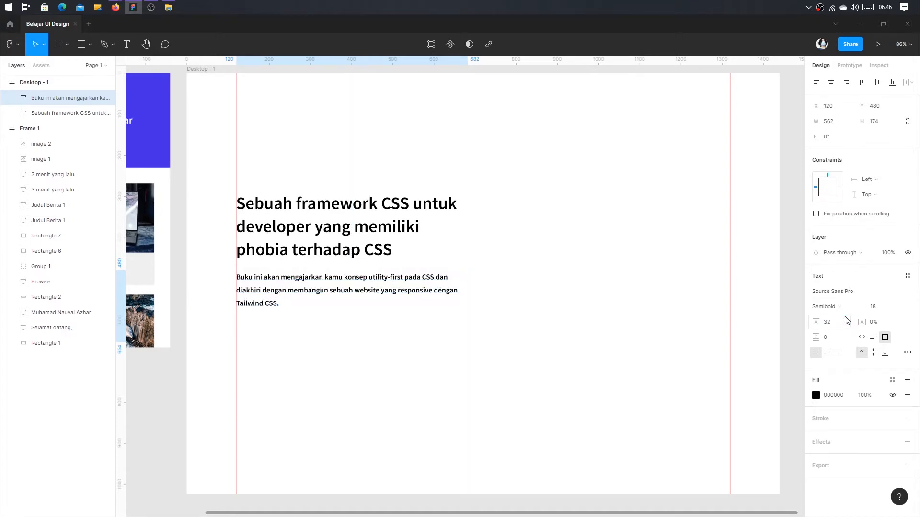
left_click(825, 306)
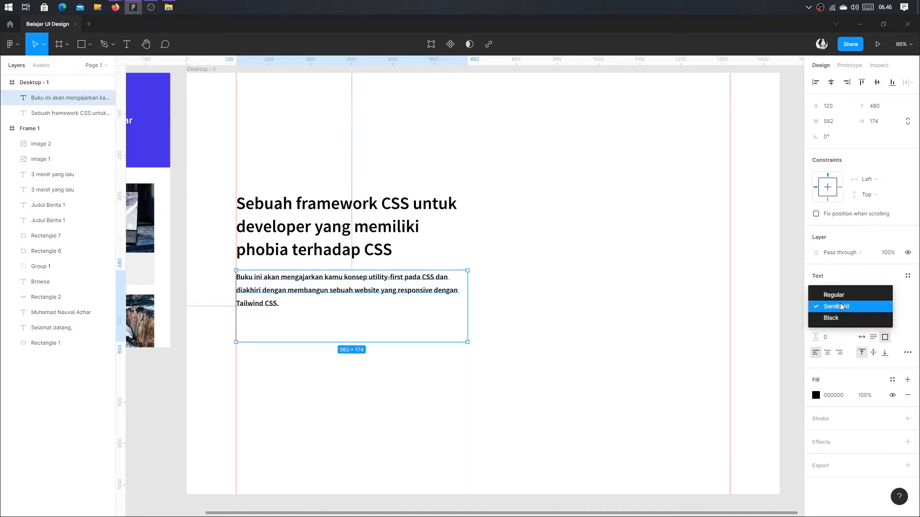
left_click(838, 296)
Resize the paragraph box to about 473×103 so it hugs three lines
left_click(538, 304)
left_click(427, 289)
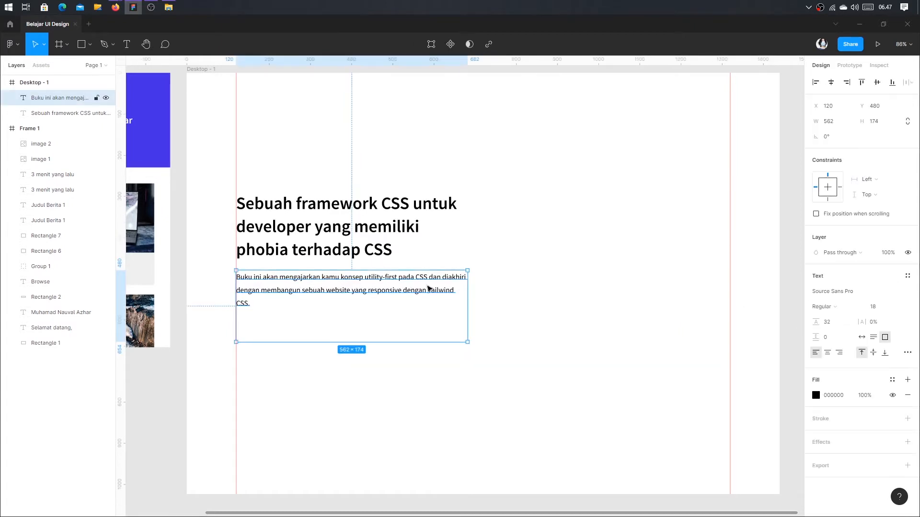
left_click_drag(468, 290, 430, 289)
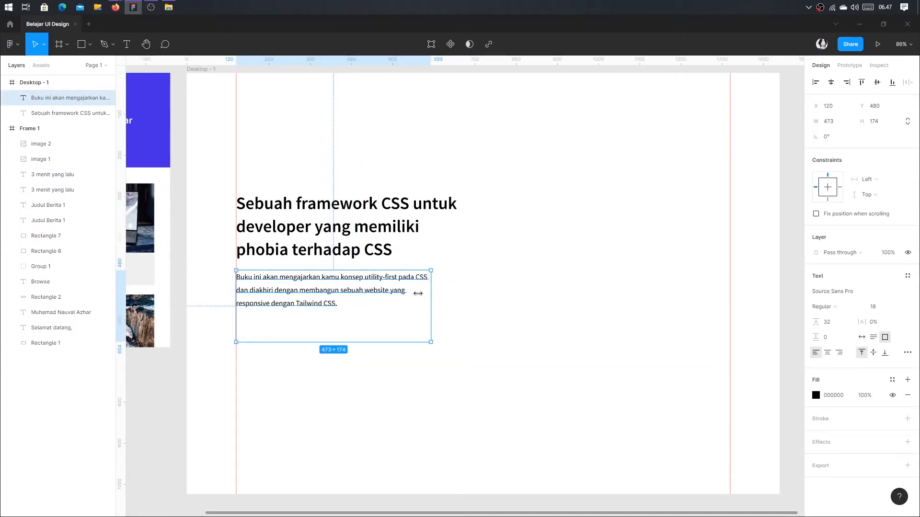
left_click(345, 352)
left_click(332, 293)
left_click(334, 351)
left_click(335, 311)
left_click_drag(340, 346, 340, 312)
left_click(363, 347)
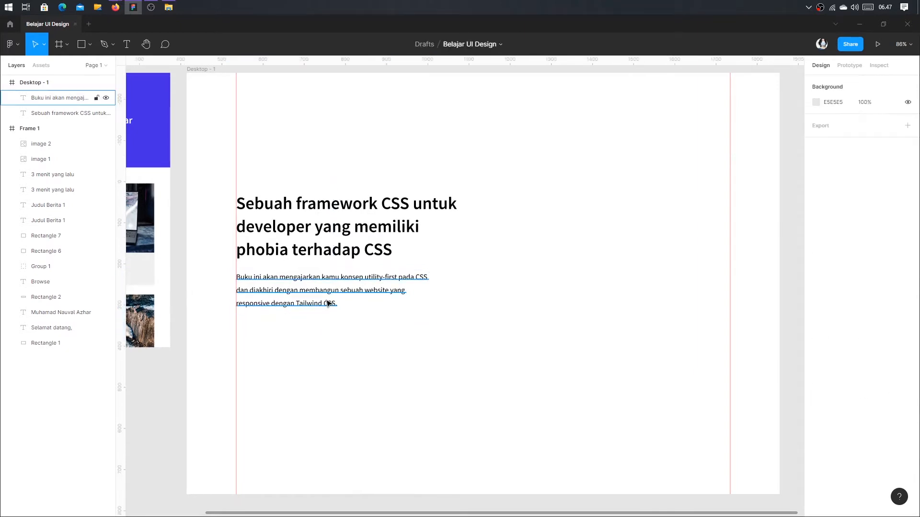
left_click(328, 304)
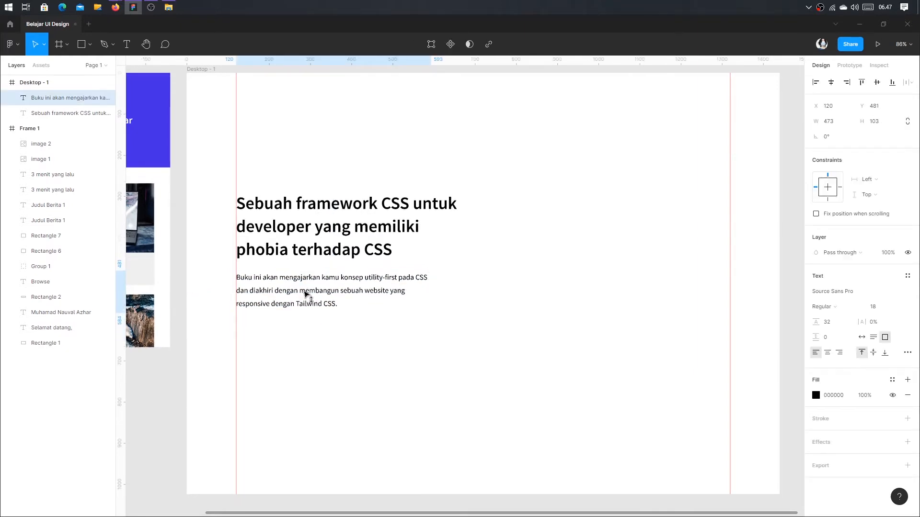
left_click(451, 278)
mouse_move(448, 275)
left_mouse_down()
mouse_move(426, 269)
mouse_move(446, 275)
left_mouse_up()
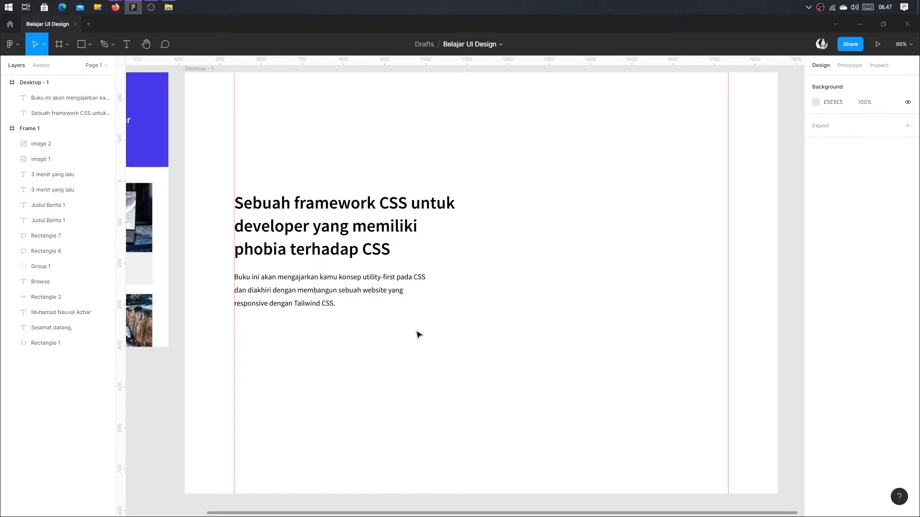
Open the Tailwind CSS book cover in its own Firefox tab and copy the image
key("alt+Tab")
right_click(571, 221)
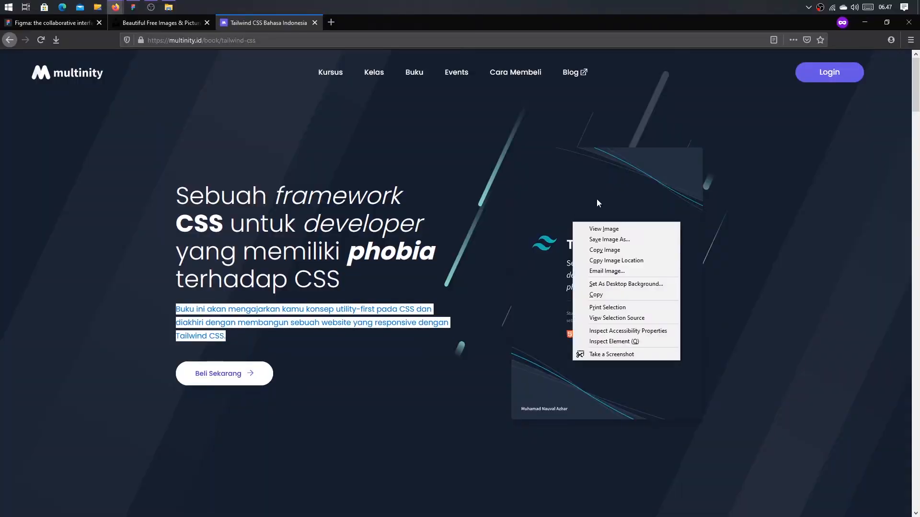
left_click(599, 228)
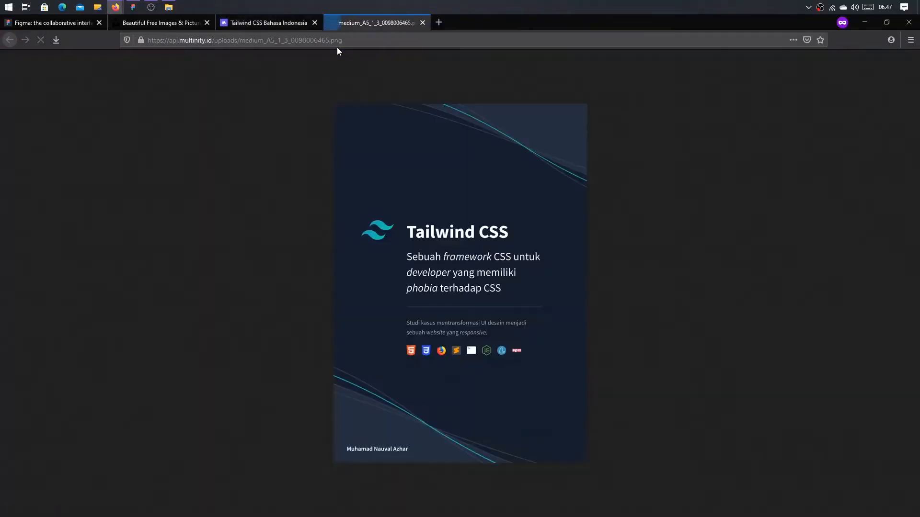
right_click(446, 180)
left_click(480, 200)
key("alt+Tab")
scroll(627, 181, "down", 3)
Paste the book cover into Desktop - 1 and scale it to 375×532 on the right
left_click(444, 125)
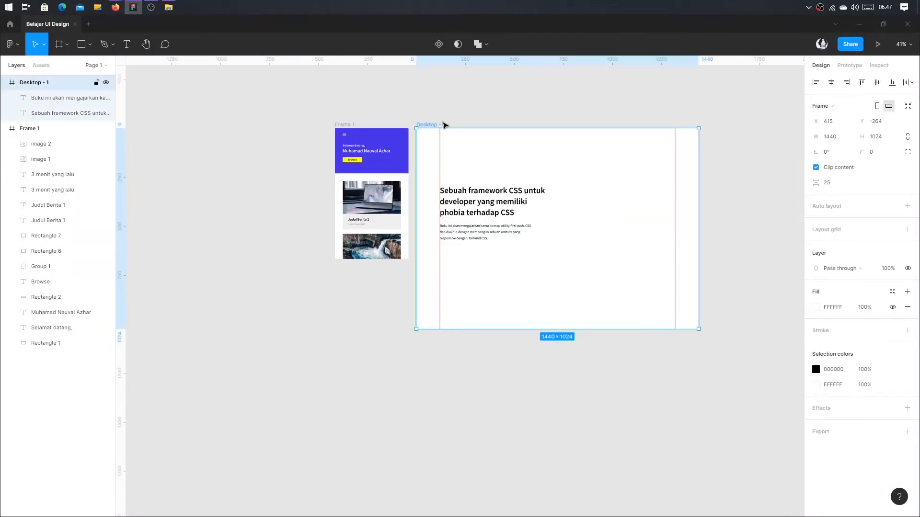
key("ctrl+v")
scroll(768, 236, "right", 4)
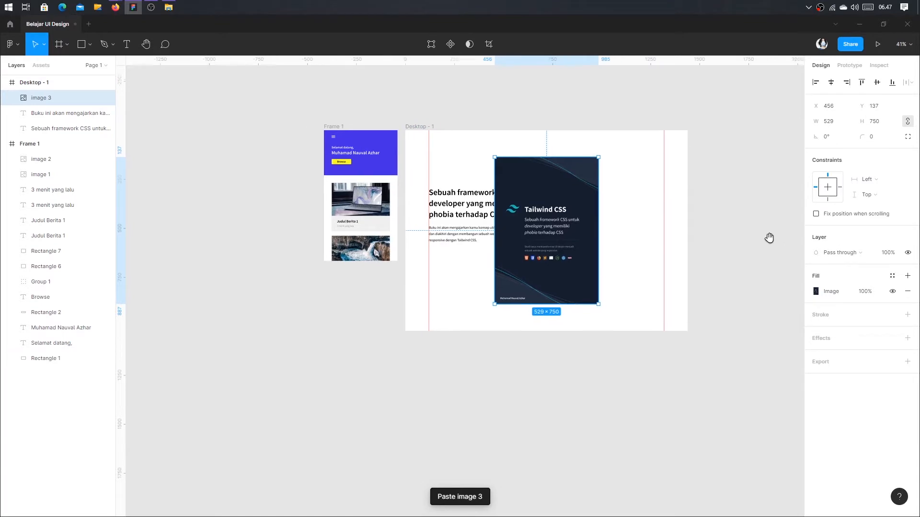
scroll(499, 272, "up", 5)
left_click_drag(484, 268, 594, 266)
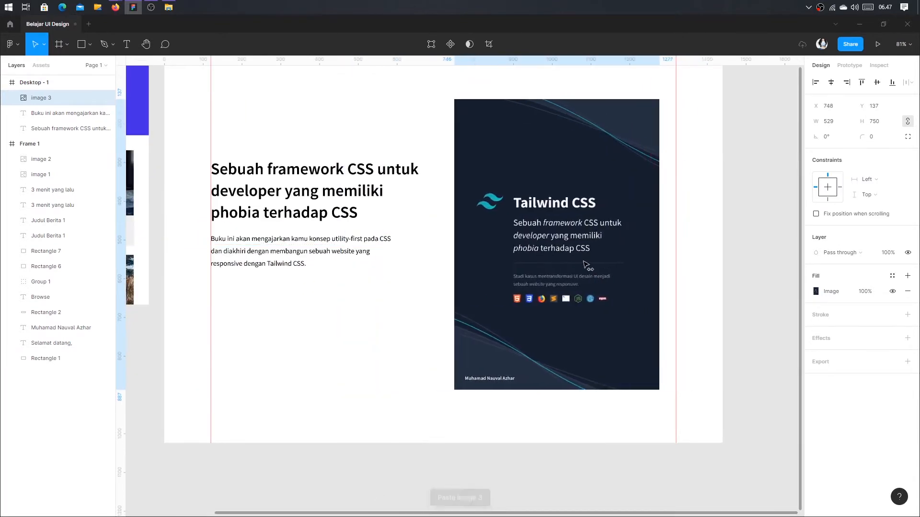
left_click_drag(652, 387, 624, 348)
left_click_drag(594, 300, 554, 296)
left_click(609, 281)
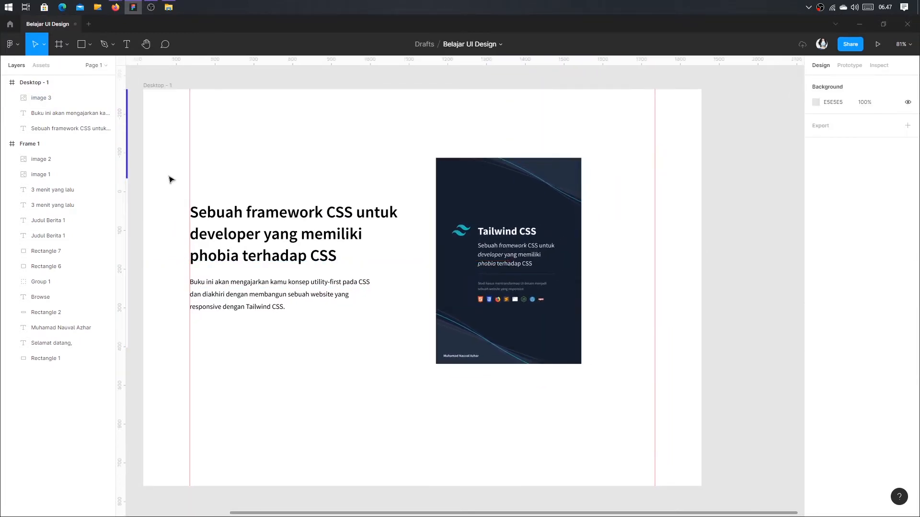
Draw a rectangle at the frame's top right, stretch it to full frame height, and layer it behind the book cover
left_click(81, 45)
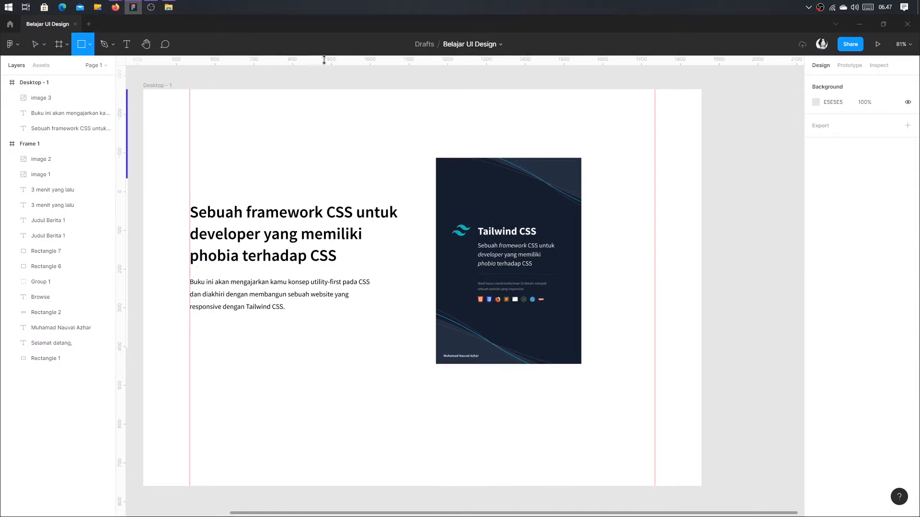
left_click(446, 130)
left_click_drag(444, 128, 702, 110)
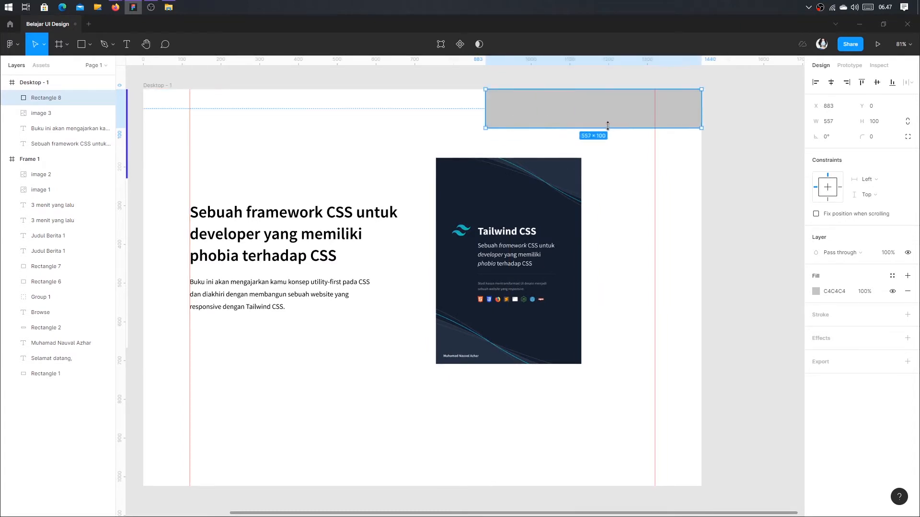
left_click_drag(608, 125, 571, 487)
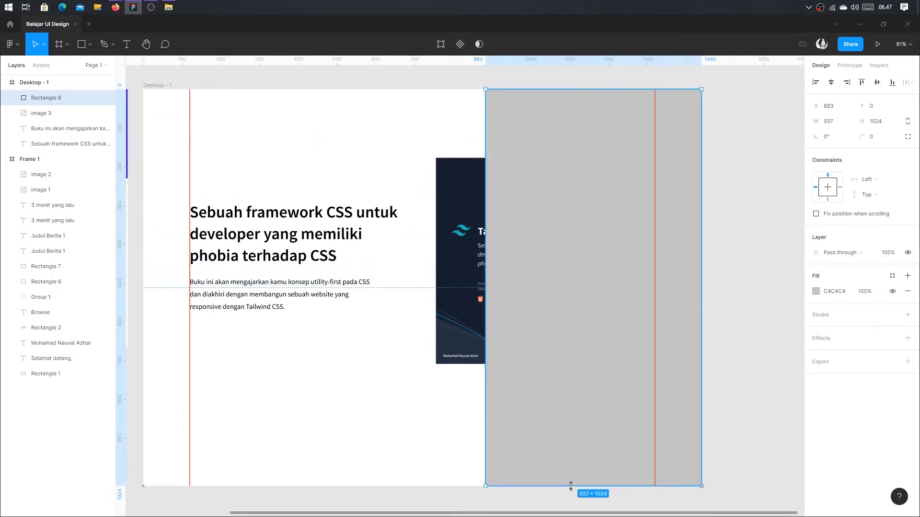
left_click_drag(46, 103, 65, 152)
left_click(435, 132)
Reposition and enlarge the book cover to about 451×640, then narrow the grey rectangle to 468 wide
left_click(488, 246)
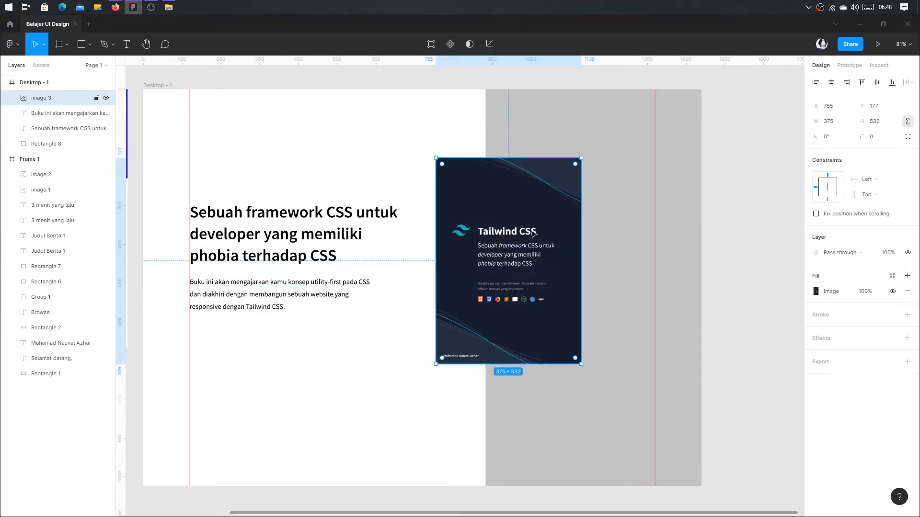
left_click_drag(534, 234, 537, 236)
left_click_drag(538, 197, 539, 196)
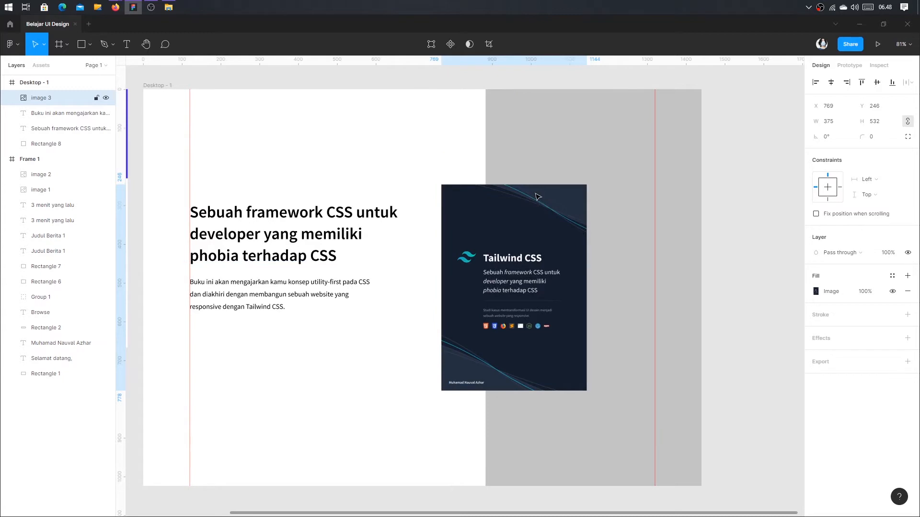
left_click_drag(586, 389, 601, 397)
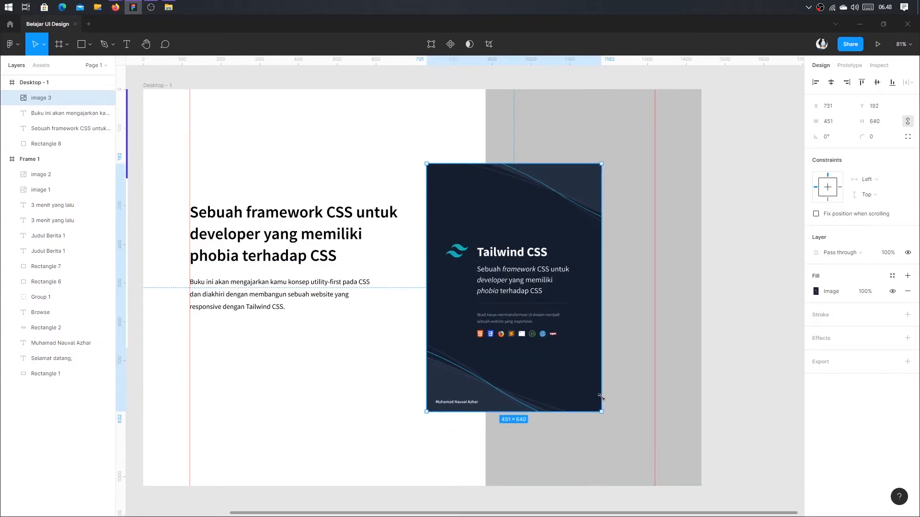
left_click_drag(550, 335, 566, 341)
left_click(627, 309)
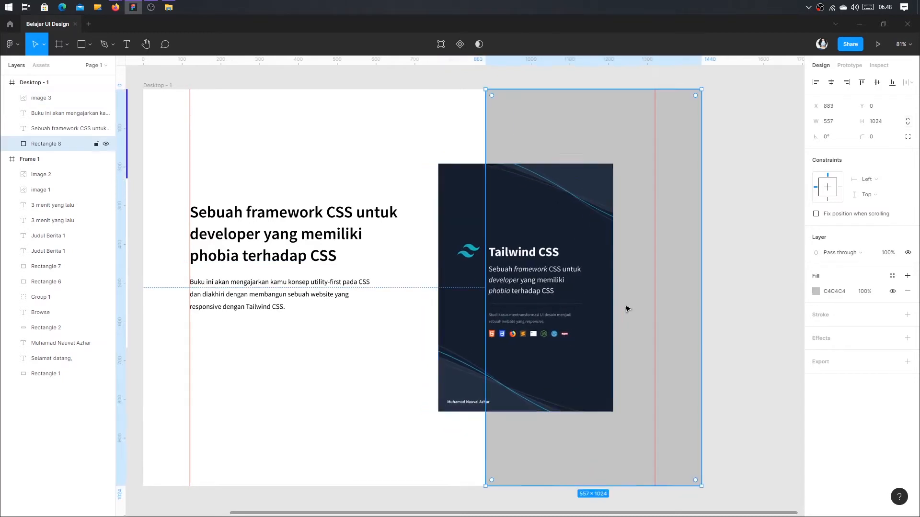
left_click_drag(485, 311, 519, 312)
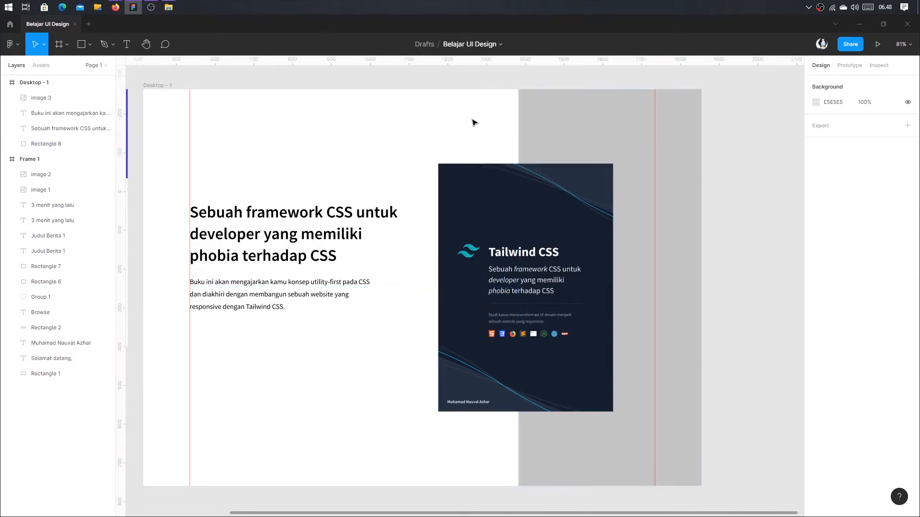
double_click(559, 135)
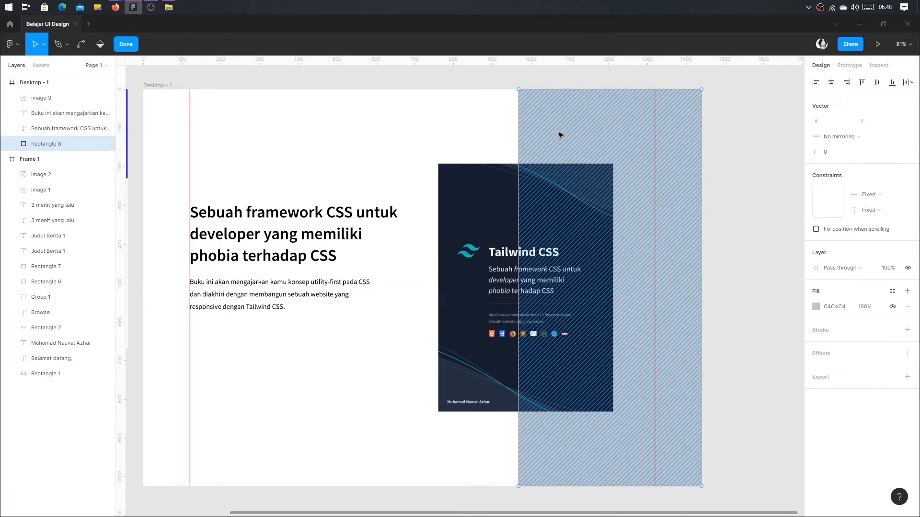
left_click_drag(518, 486, 344, 485)
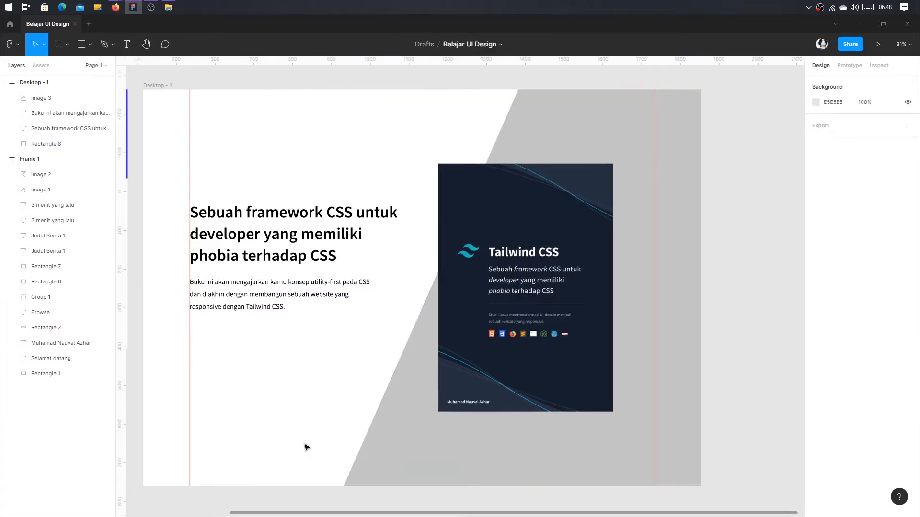
key("ctrl+z")
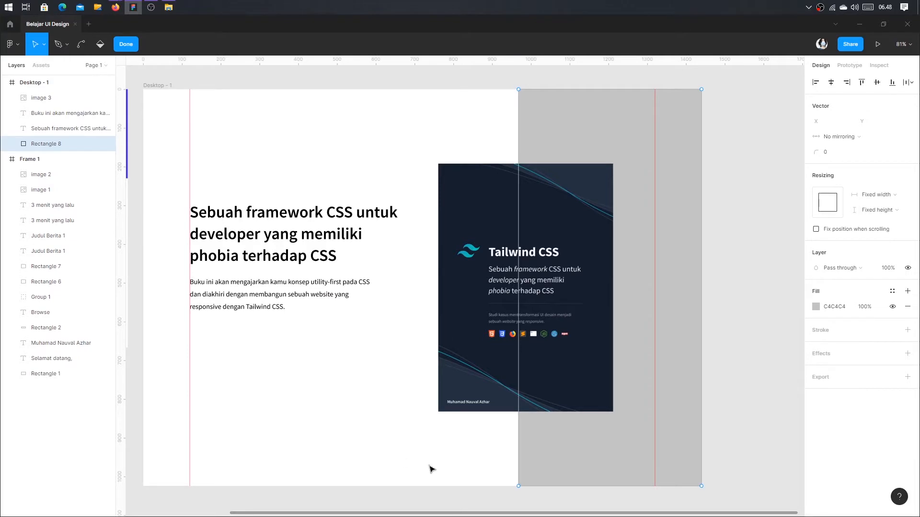
key("Escape")
key("Escape")
left_click(557, 459)
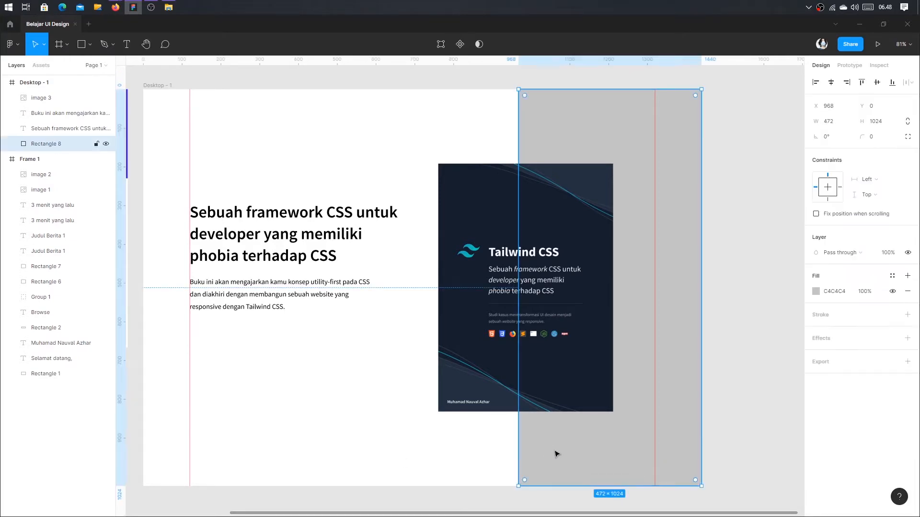
double_click(555, 455)
left_click_drag(519, 487, 407, 481)
key("ctrl+z")
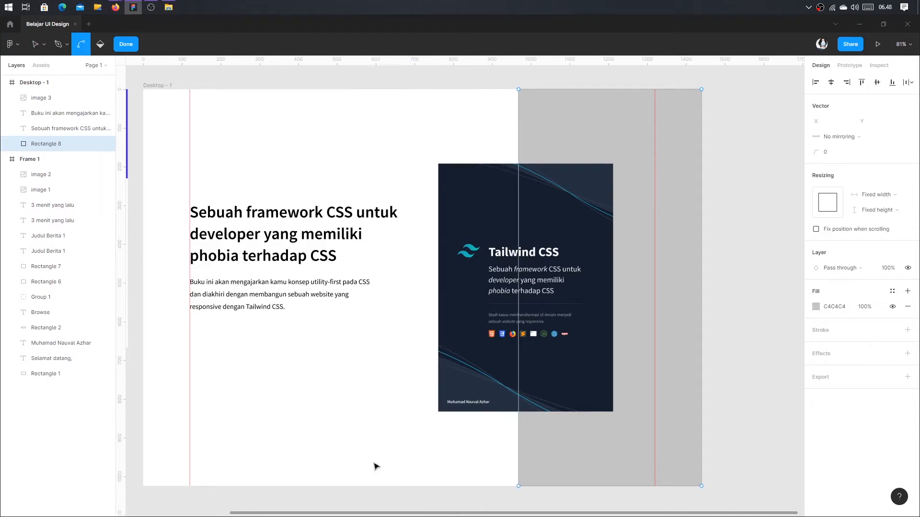
key("Escape")
key("Escape")
left_click(603, 358)
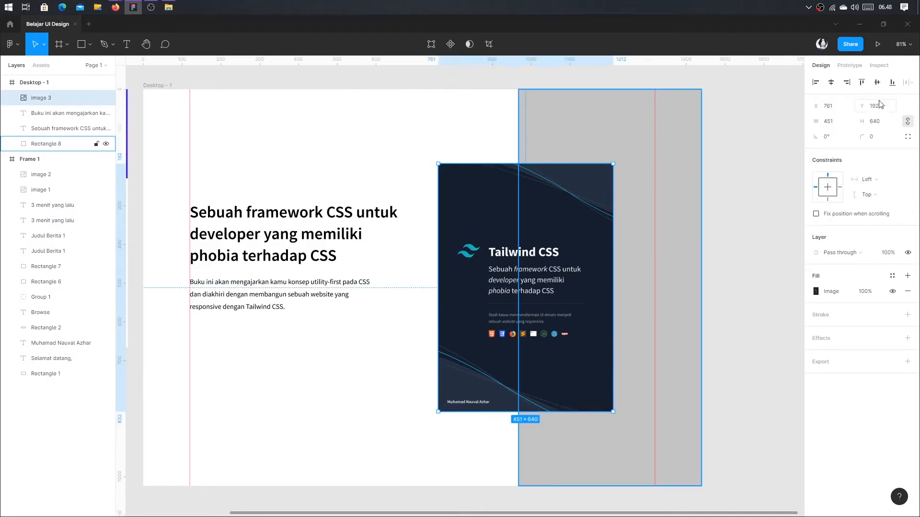
Round the book cover's corners to a radius of 10
left_click(879, 137)
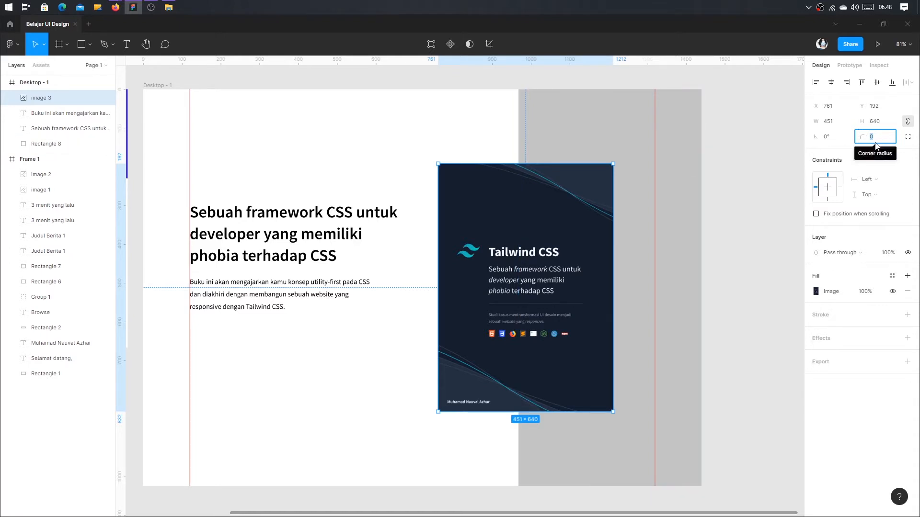
type("10")
key("Return")
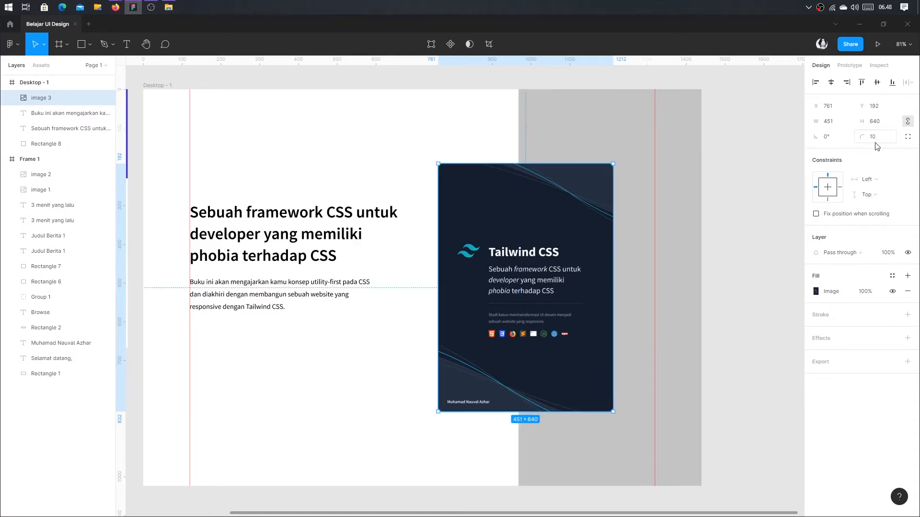
left_click(752, 226)
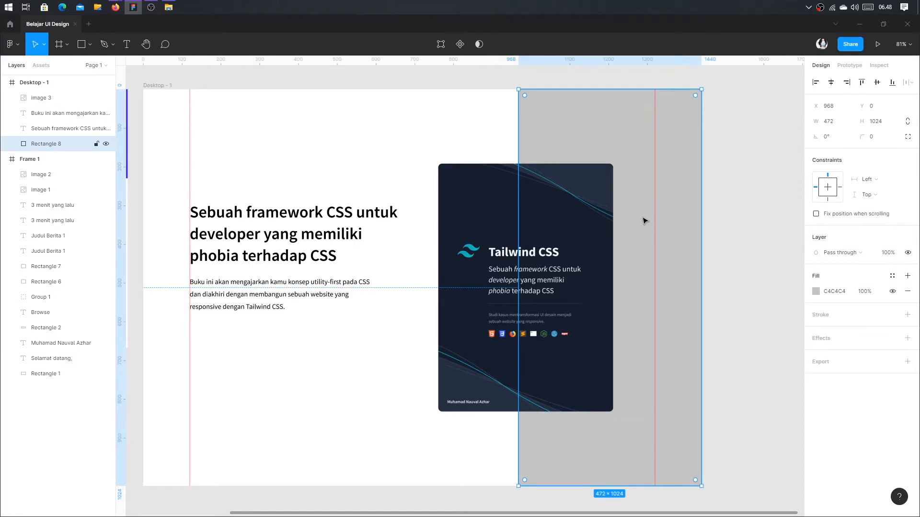
Eyedrop the cover's dark colour into the right-hand rectangle's fill
left_click(815, 292)
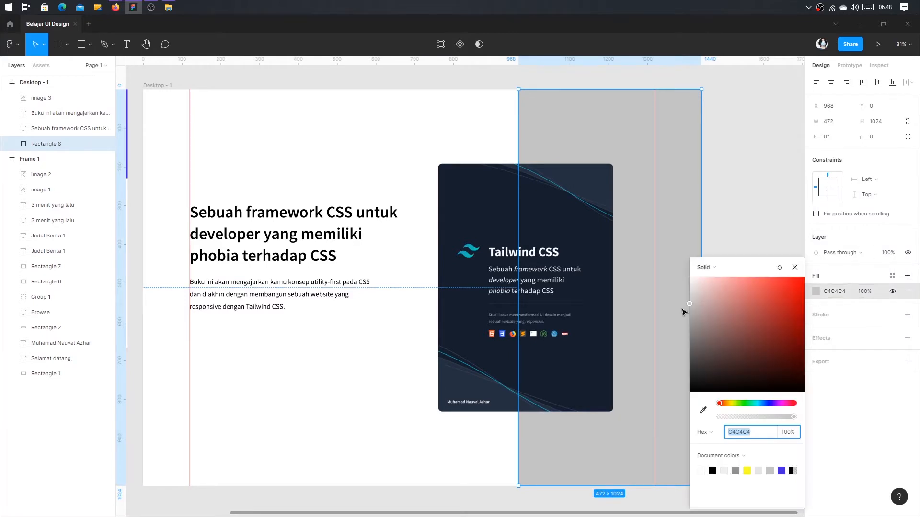
left_click(702, 411)
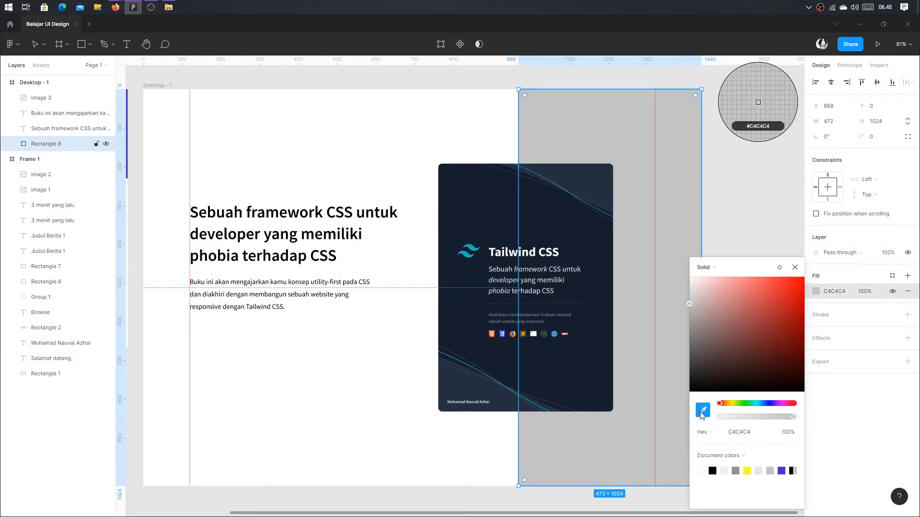
left_click(573, 361)
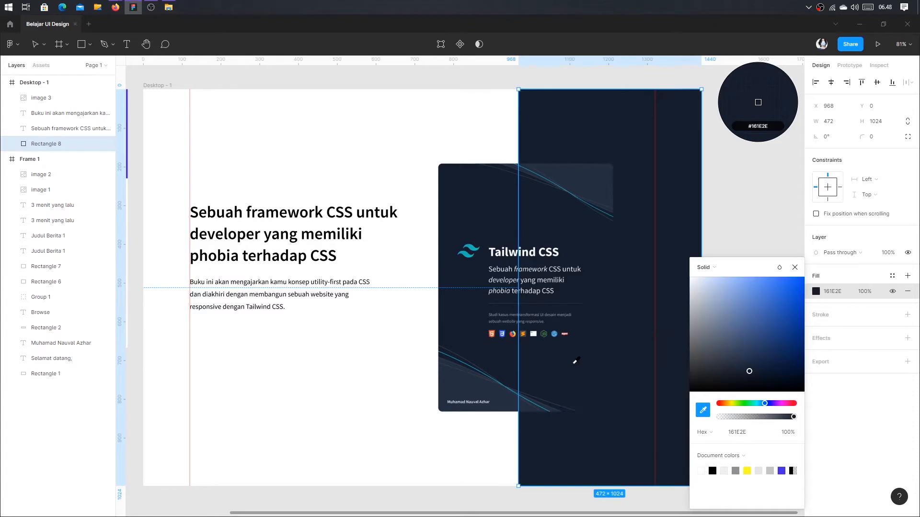
left_click(794, 270)
left_click(760, 259)
left_click(691, 283)
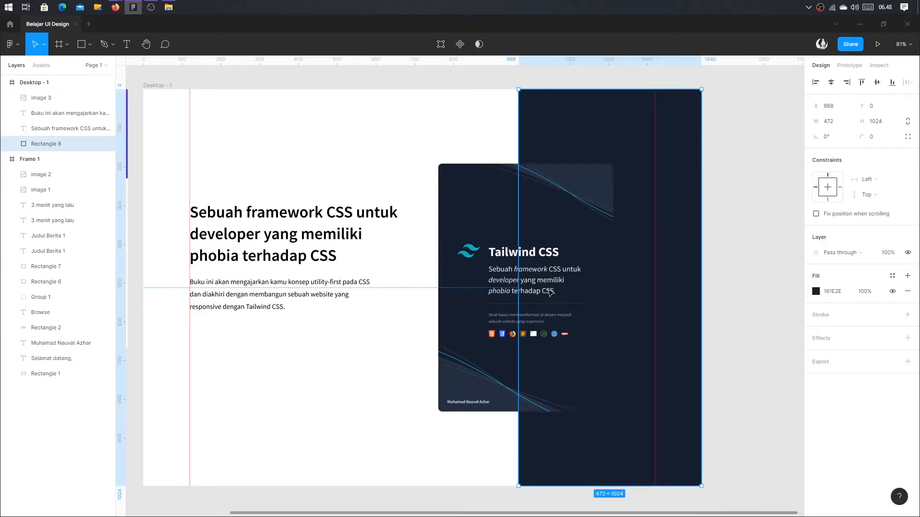
Give the book cover a drop shadow with Y 30, blur 60 and 15% opacity
left_click(550, 293)
left_click(823, 340)
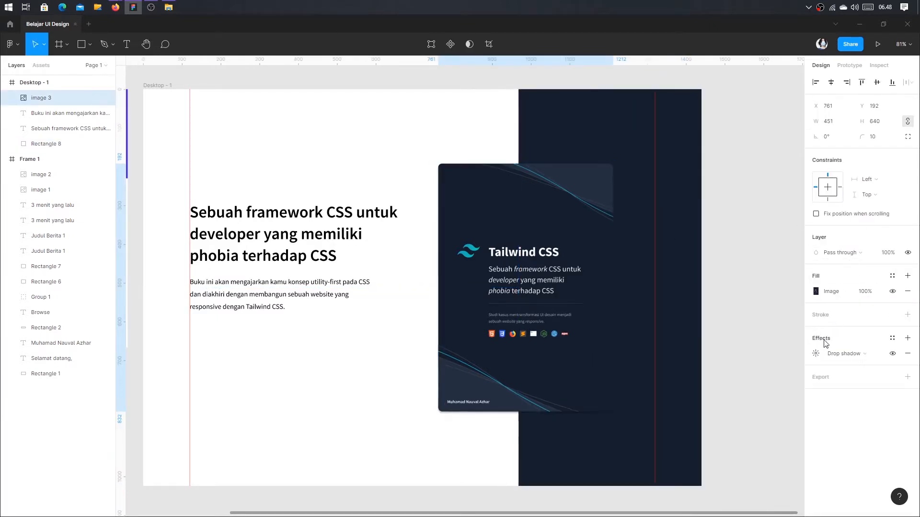
left_click(815, 354)
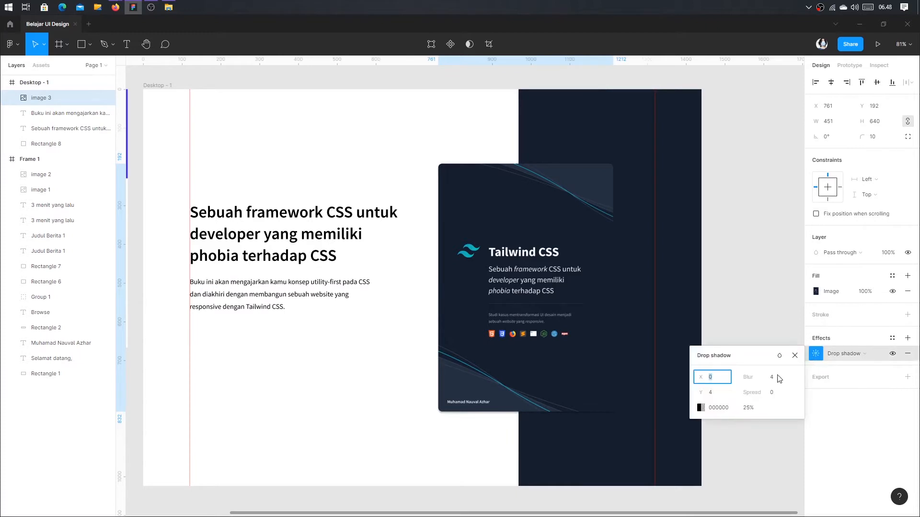
left_click(716, 393)
type("30")
key("Tab")
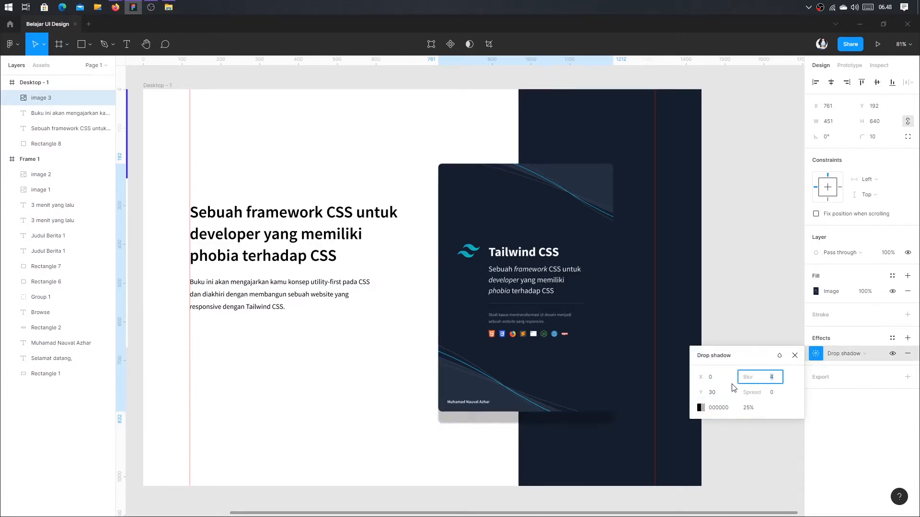
key("Tab")
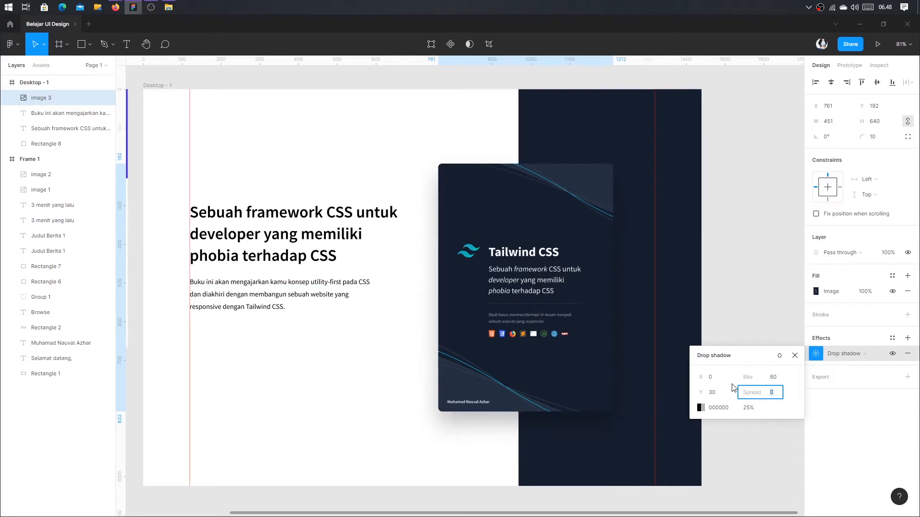
left_click(749, 409)
type("1")
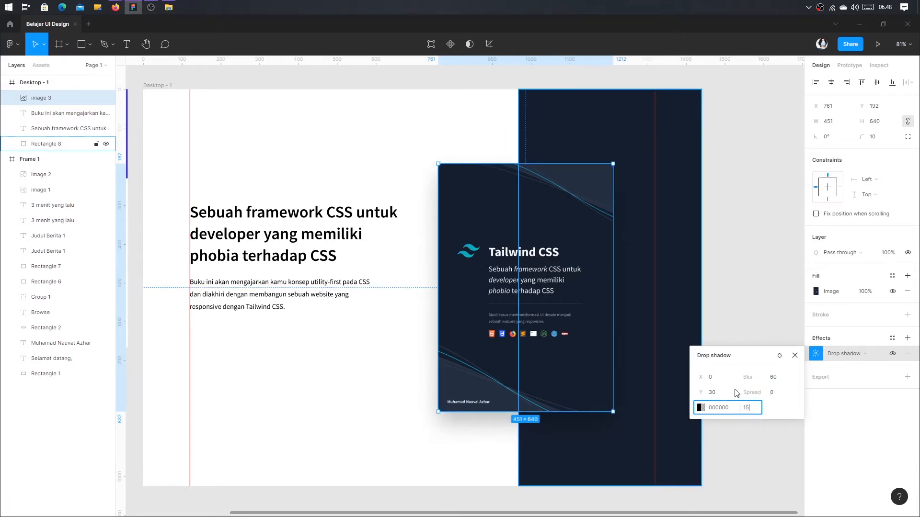
type("5")
key("Return")
left_click(751, 252)
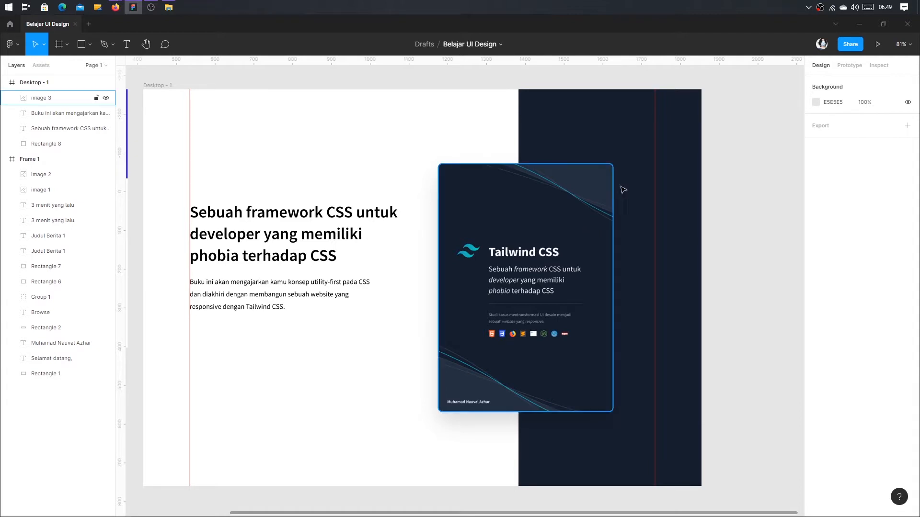
Adjust the right-hand rectangle's fill to dark navy 202838
left_click(642, 160)
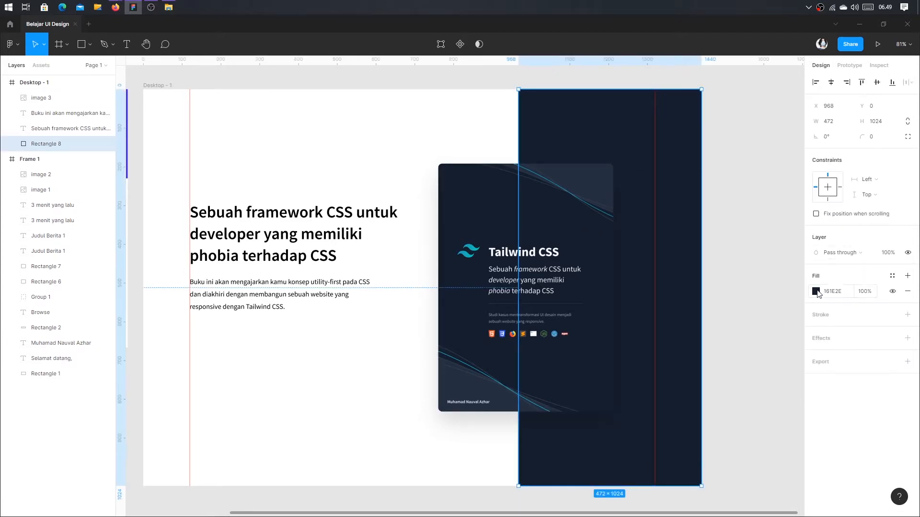
left_click(737, 249)
left_click(652, 261)
left_click(816, 293)
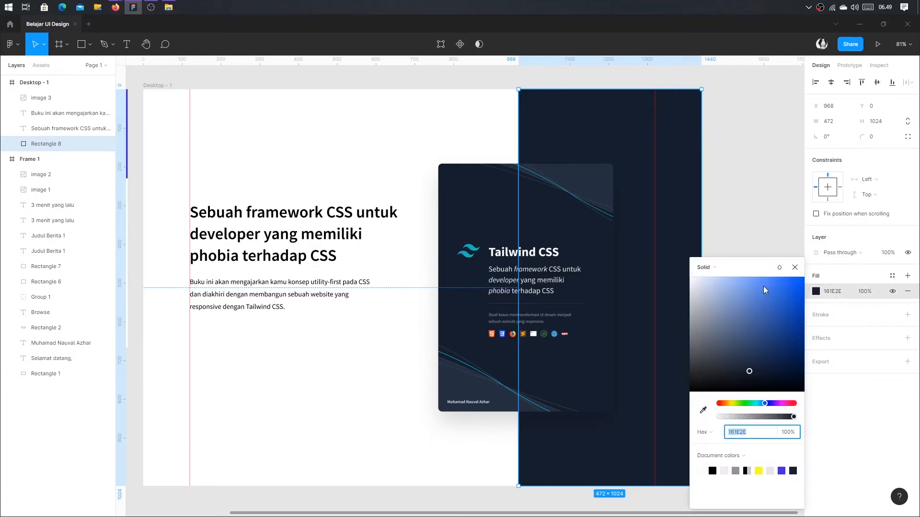
mouse_move(750, 373)
left_mouse_down()
mouse_move(754, 383)
mouse_move(751, 367)
mouse_move(752, 376)
mouse_move(739, 369)
left_mouse_up()
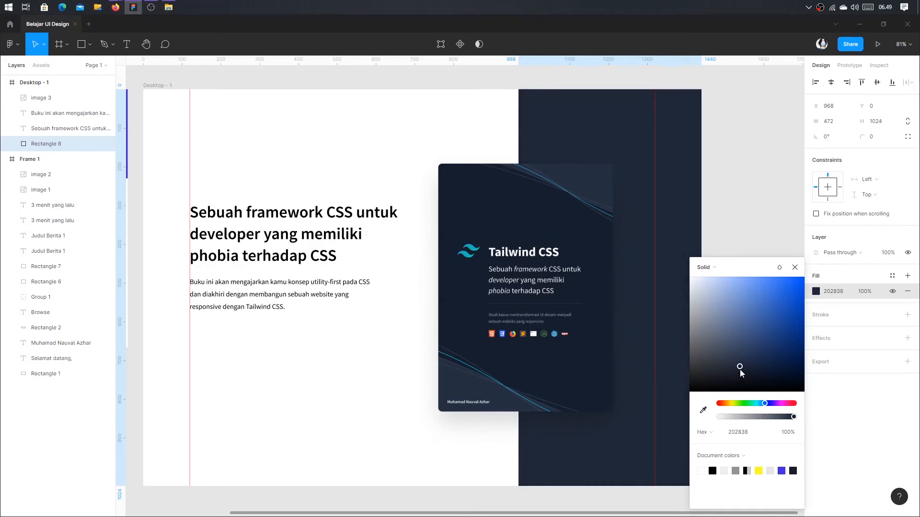
left_click(740, 230)
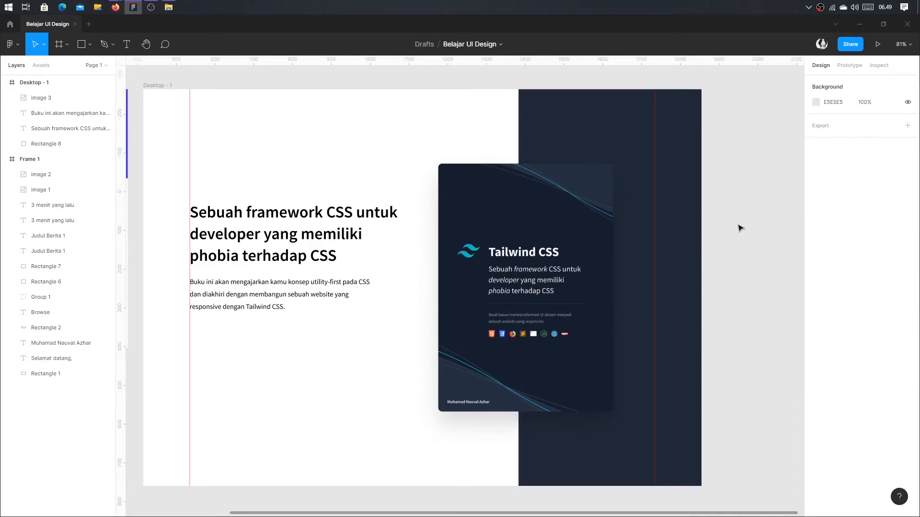
Hide the rulers and draw a new rectangle under the body text for the email field
key("shift+r")
scroll(749, 223, "left", 3)
scroll(745, 220, "down", 1)
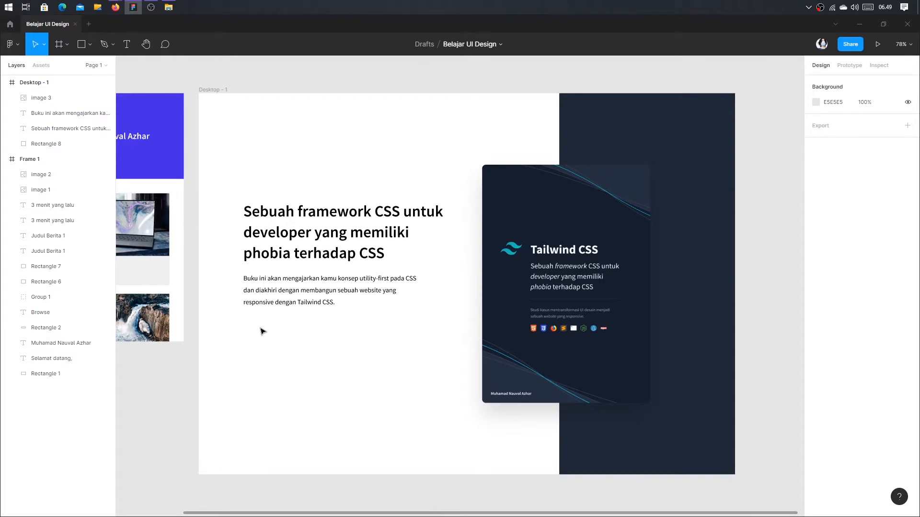
key("r")
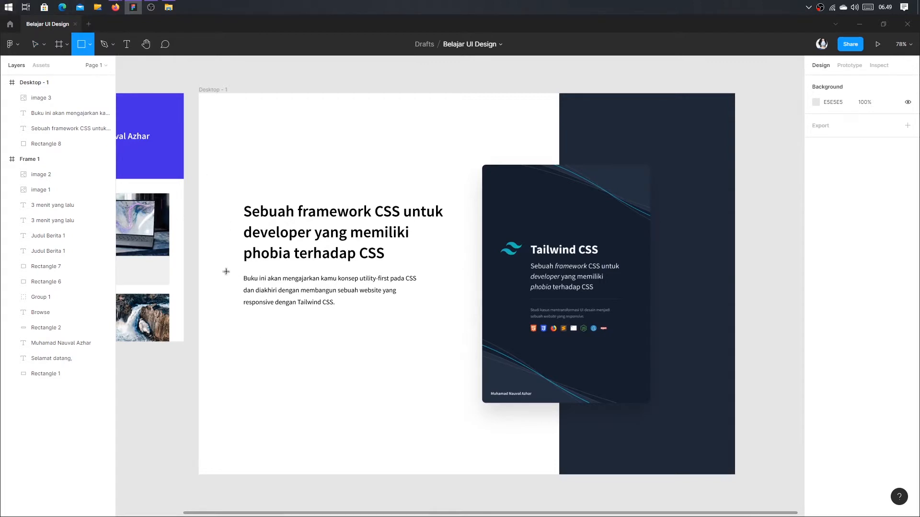
left_click(252, 331)
left_click_drag(257, 341, 410, 360)
scroll(353, 368, "up", 3)
mouse_move(351, 368)
left_mouse_down()
mouse_move(356, 356)
mouse_move(347, 351)
left_mouse_up()
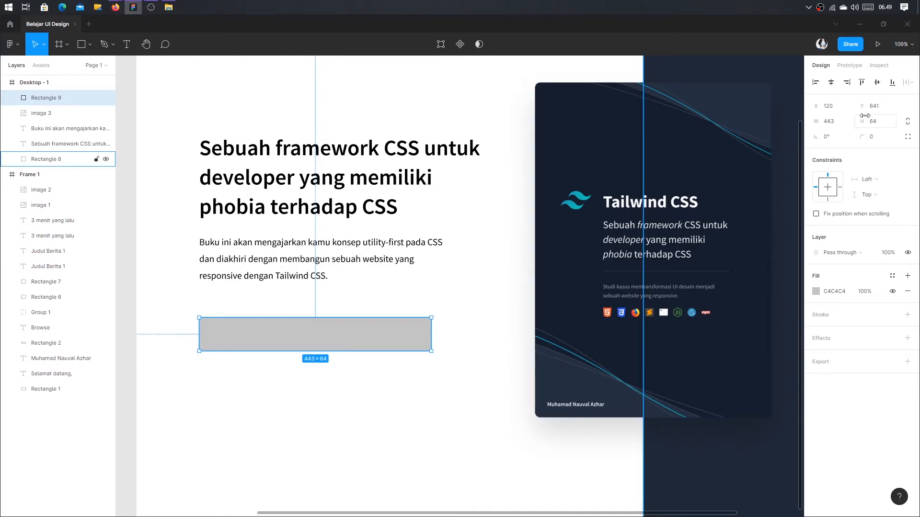
Set the field rectangle's height to 65 and its corner radius to 5
left_click(880, 127)
type("65")
key("Return")
left_click(879, 140)
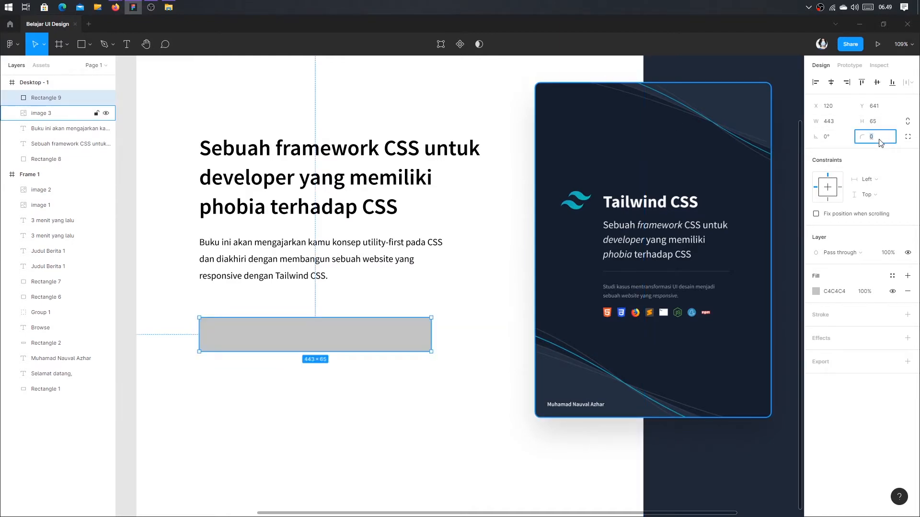
type("3")
key("Return")
left_click(881, 141)
type("5")
key("Return")
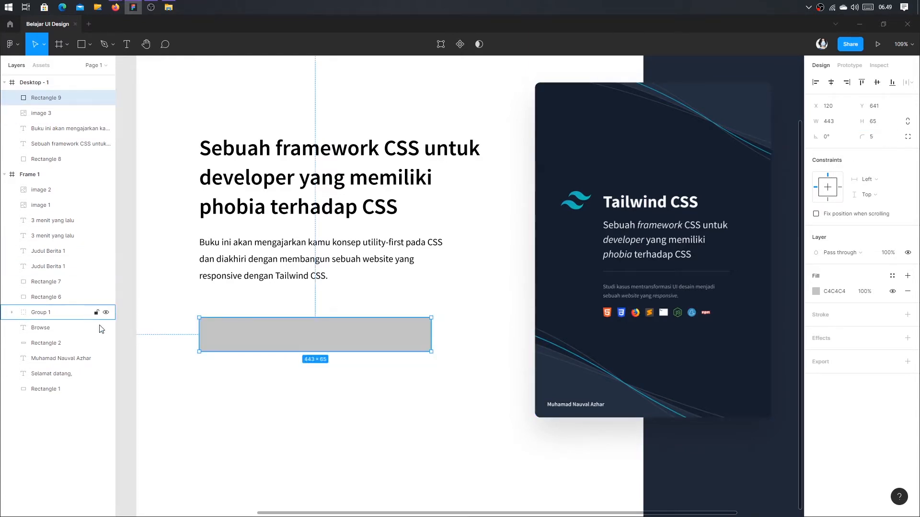
Fill the email field rectangle with white (fff)
left_click(171, 397)
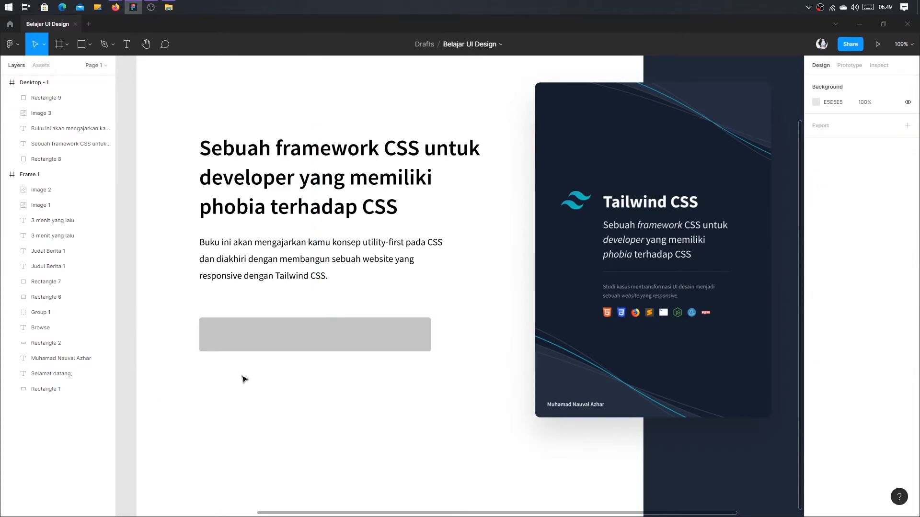
left_click(288, 330)
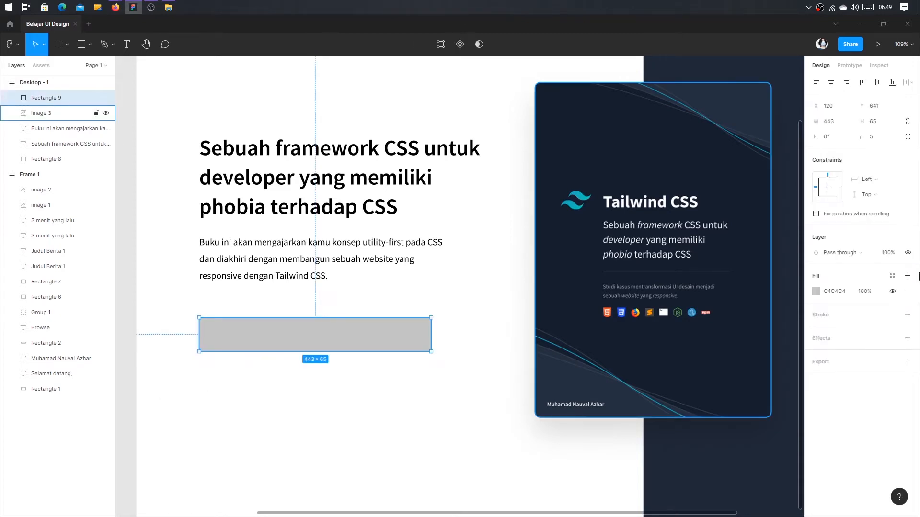
type("fff")
key("Tab")
left_click(317, 329)
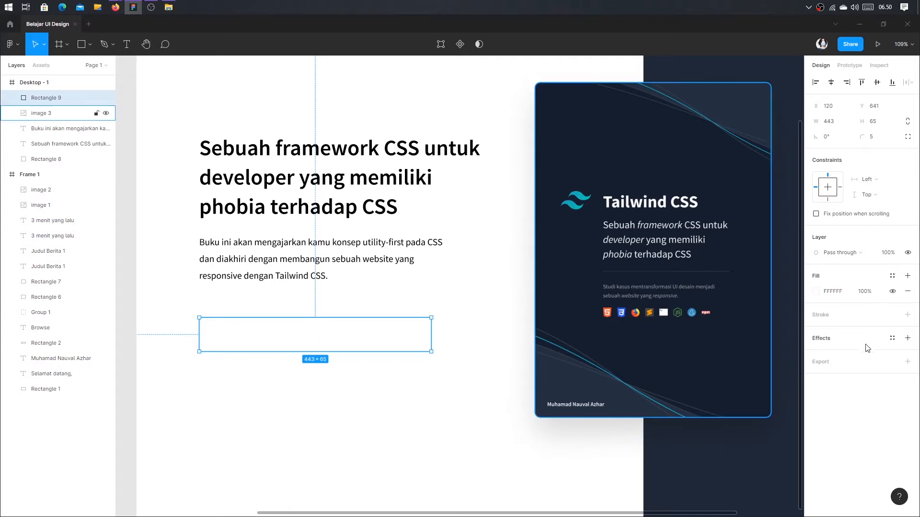
Add a drop shadow to the field with Y 15, blur 30 and 10% opacity
left_click(842, 337)
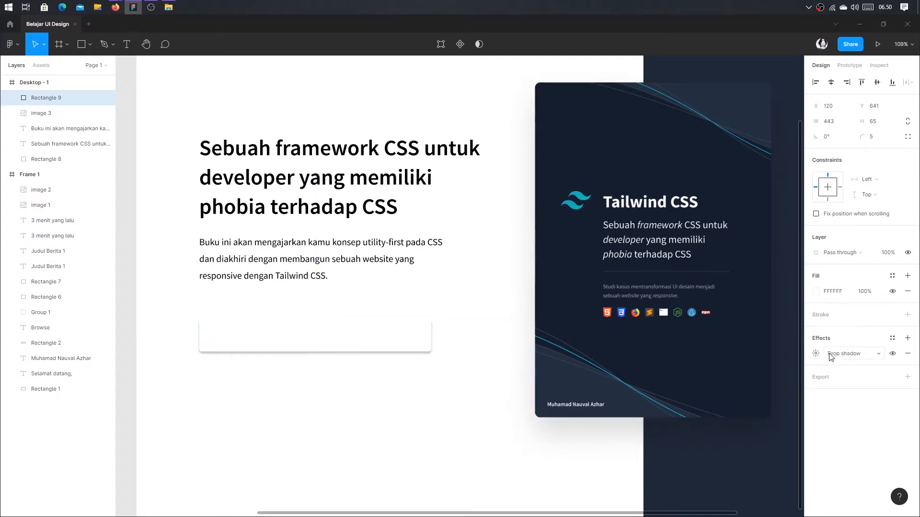
left_click(814, 354)
left_click(717, 392)
type("15")
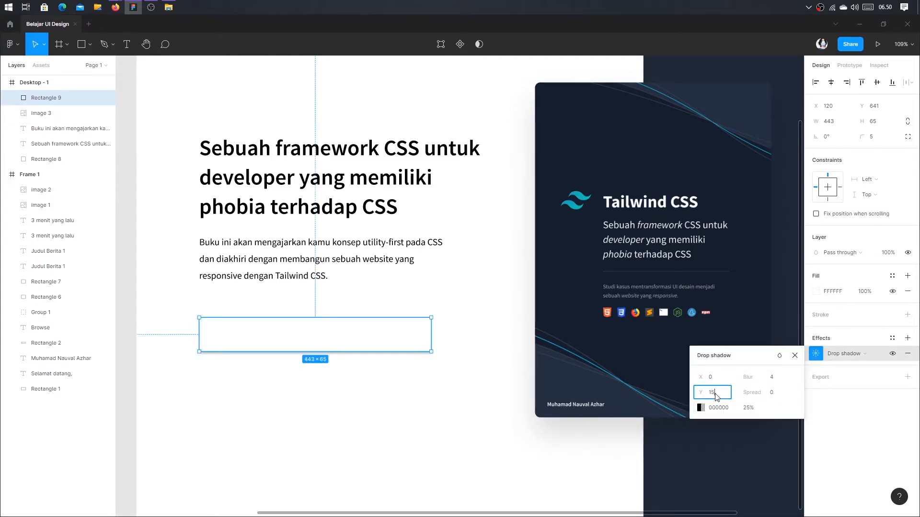
key("Tab")
key("Return")
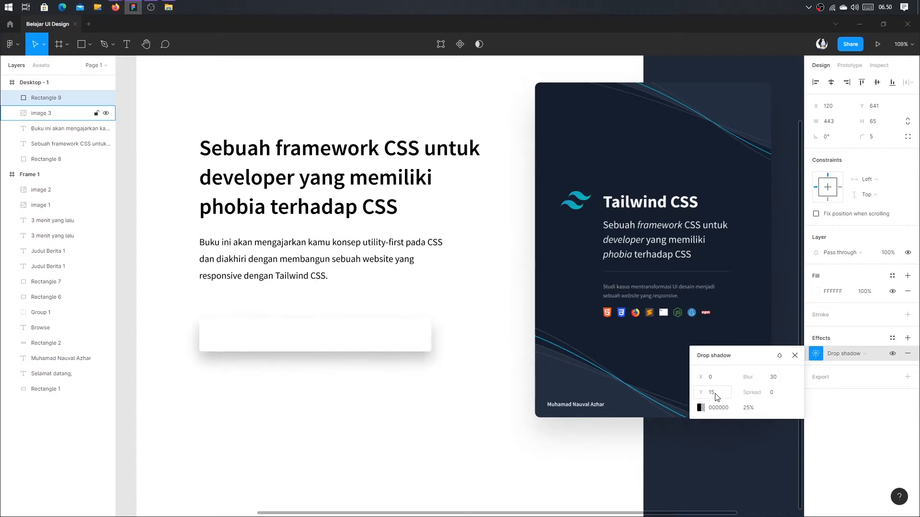
left_click(756, 411)
key("Return")
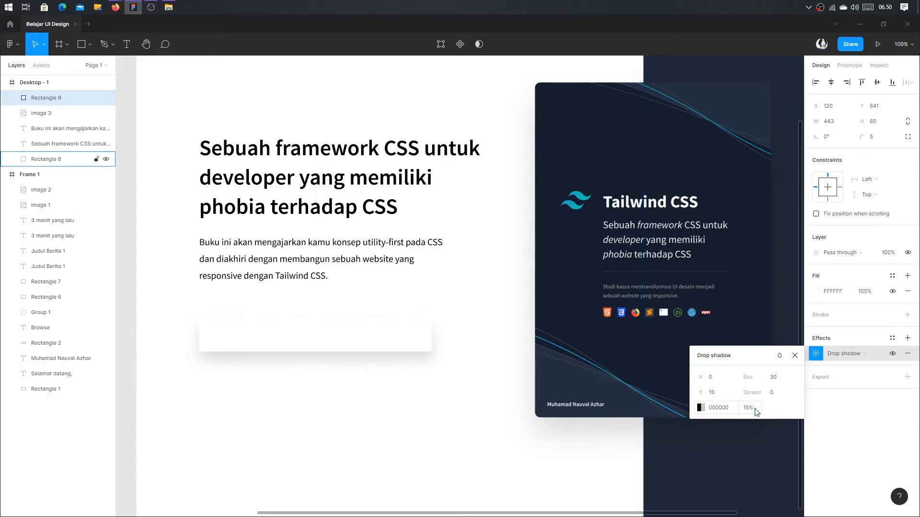
left_click(756, 411)
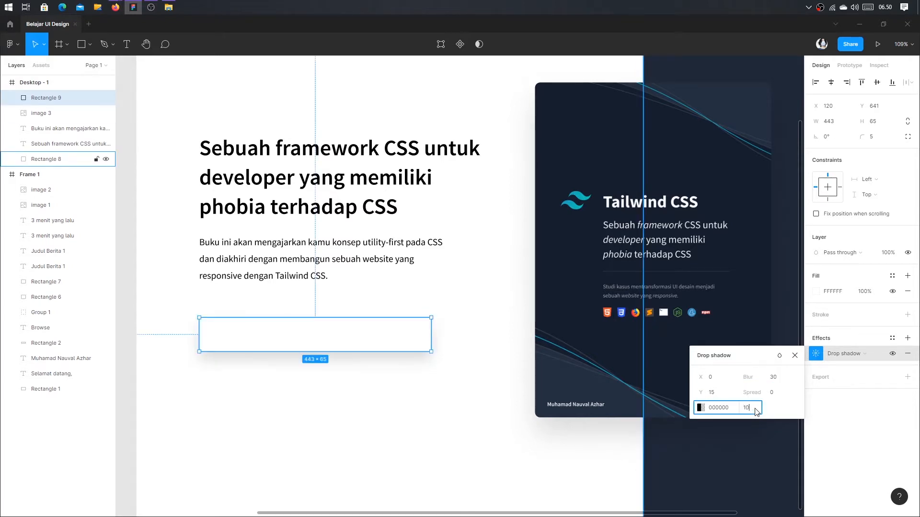
type("10")
key("Return")
left_click(469, 455)
Add 'Email Address' placeholder text inside the left part of the field
scroll(476, 449, "left", 1)
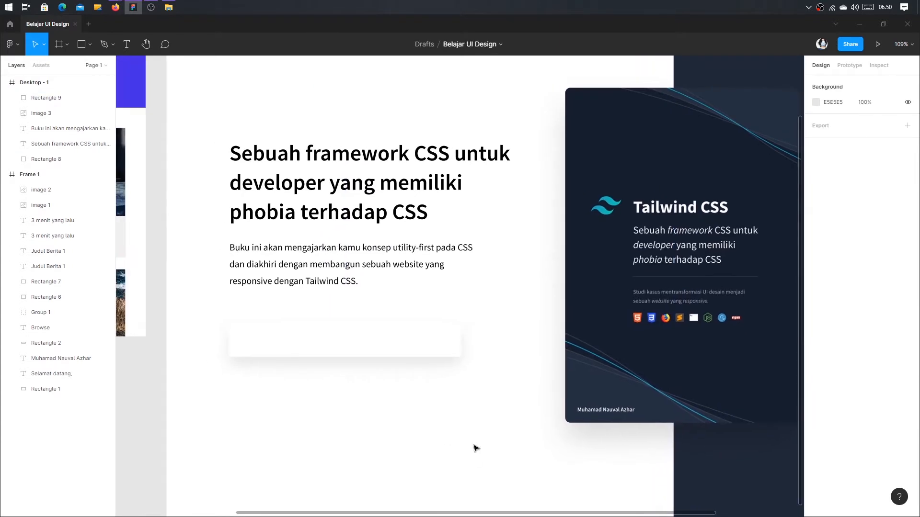
scroll(439, 433, "up", 2)
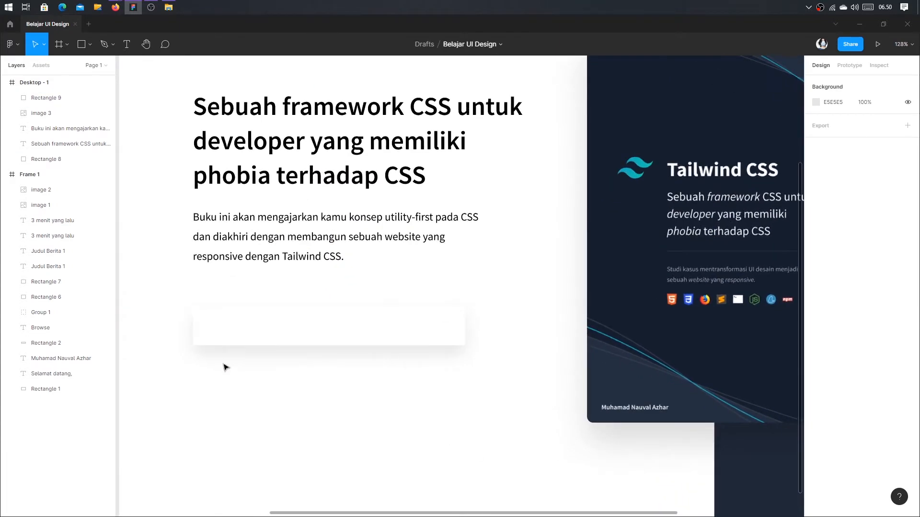
key("t")
left_click(209, 327)
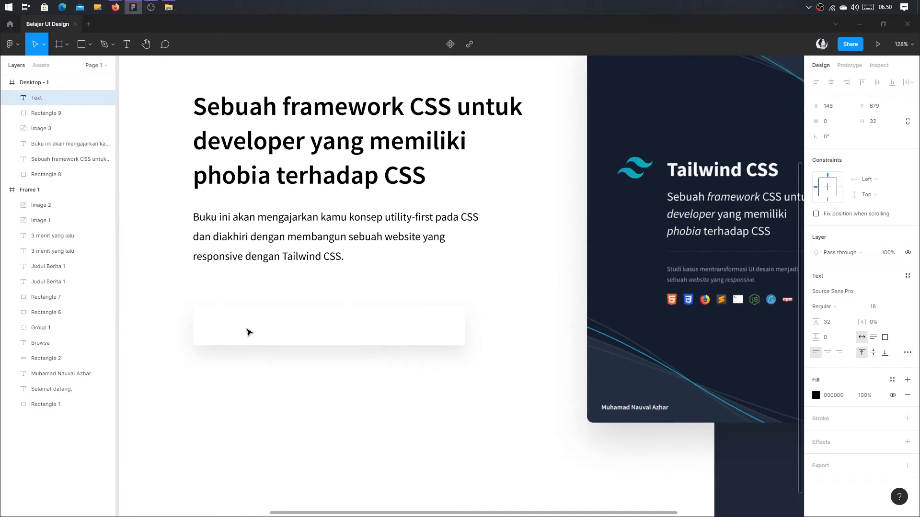
type("Email Ad")
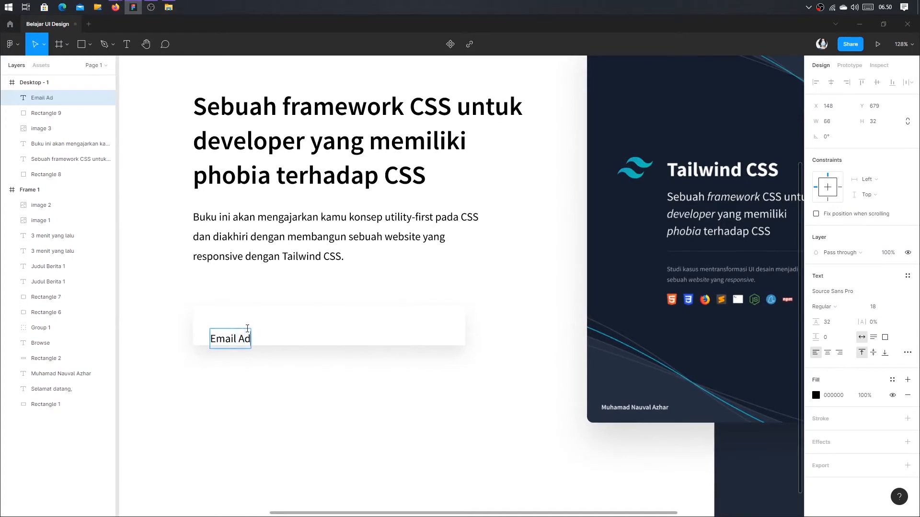
type("dress")
key("Escape")
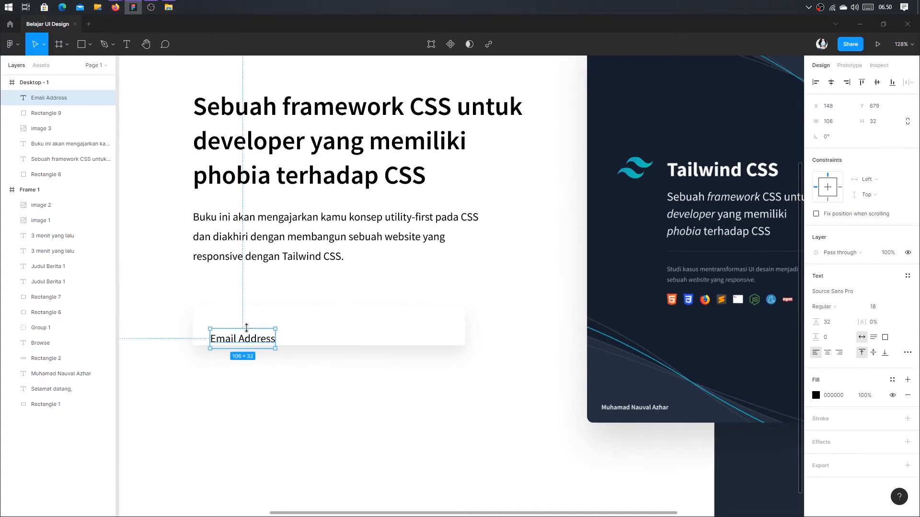
left_click_drag(266, 338, 287, 325)
left_click(314, 296)
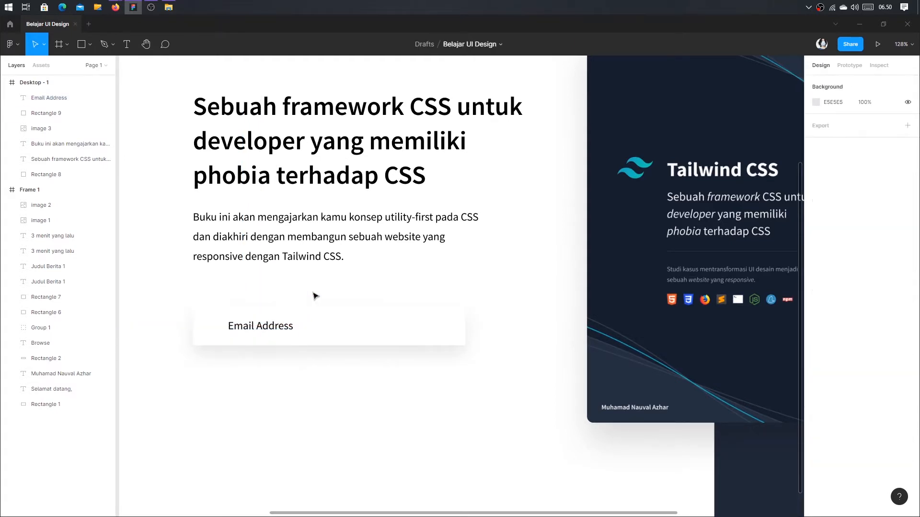
scroll(336, 308, "right", 2)
key("r")
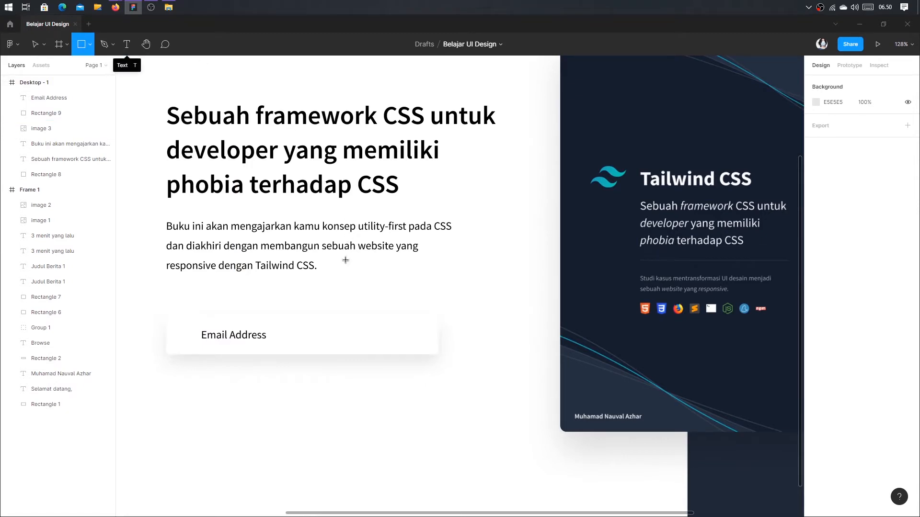
Draw a 131×52 button rectangle at the right end of the email field
mouse_move(348, 290)
left_mouse_down()
mouse_move(425, 353)
mouse_move(400, 339)
mouse_move(407, 335)
mouse_move(392, 358)
left_mouse_up()
key("Delete")
key("r")
left_click(365, 293)
scroll(395, 347, "up", 3)
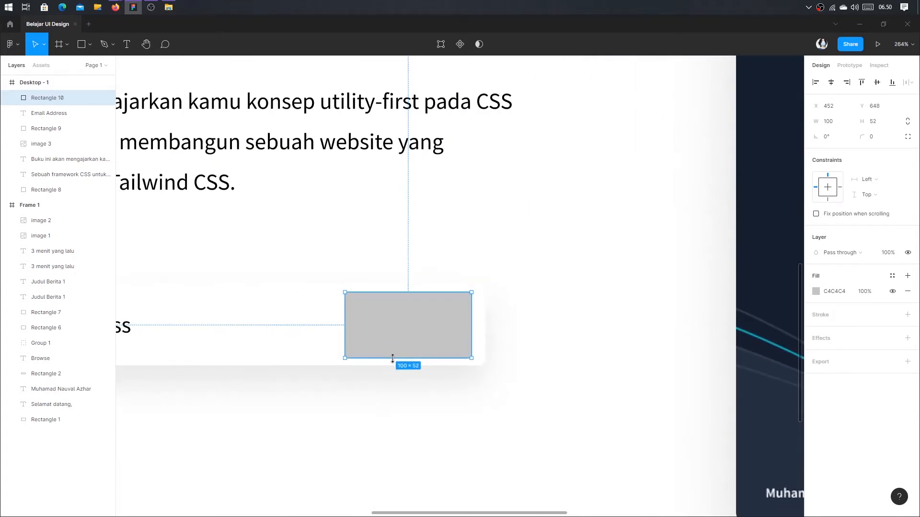
left_click_drag(344, 326, 304, 322)
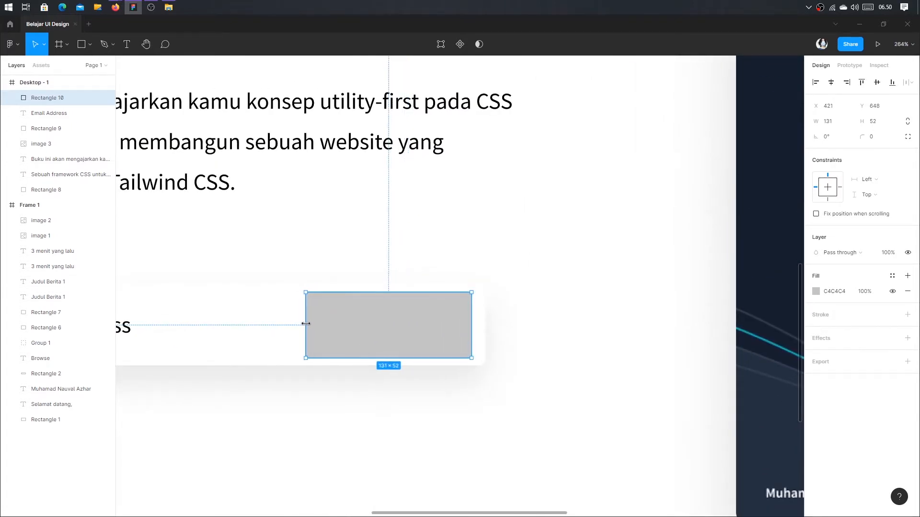
left_click(343, 249)
scroll(375, 253, "down", 3)
left_click(439, 292)
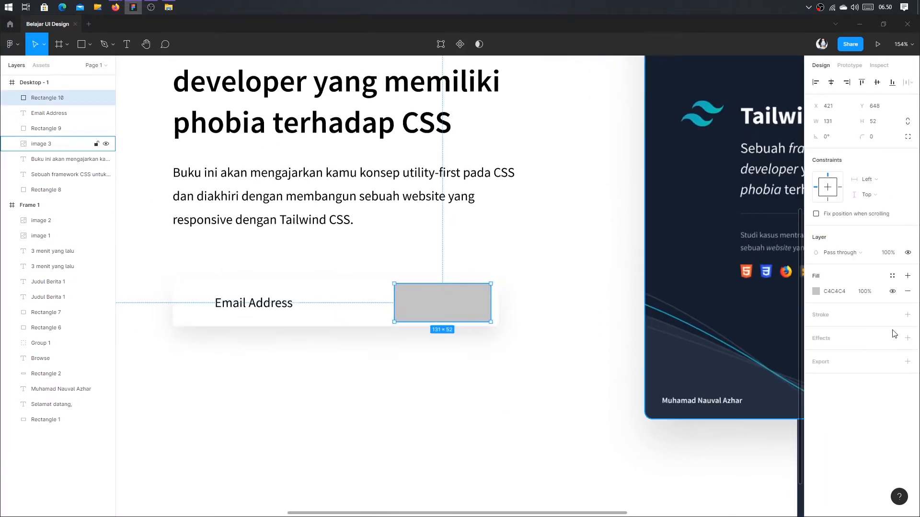
Fill the button with the cover's dark navy #161E2E and set its corner radius to 5
left_click(816, 292)
left_click(703, 410)
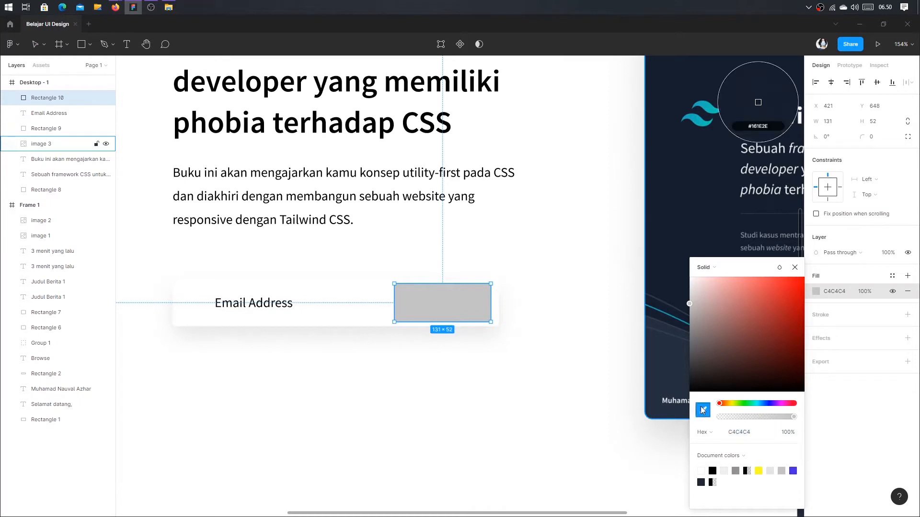
left_click(757, 102)
left_click(795, 267)
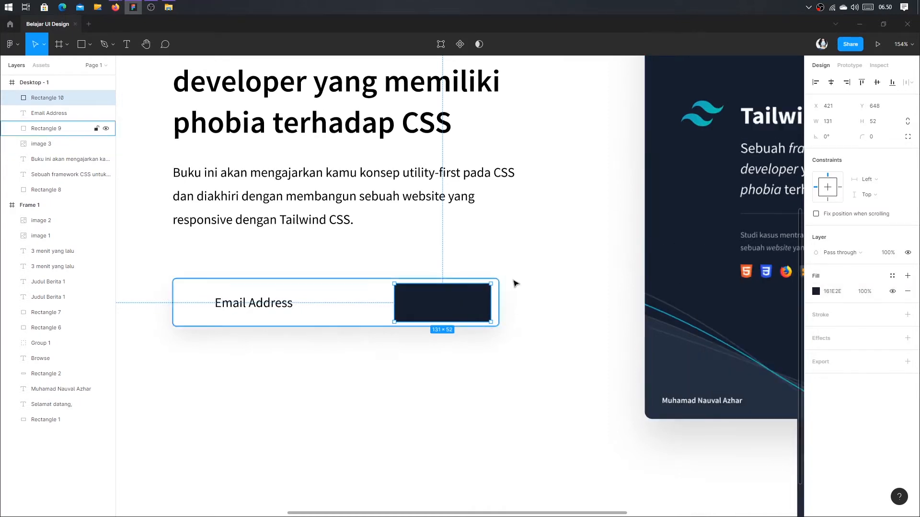
left_click(513, 282)
left_click(469, 303)
left_click(884, 139)
type("5")
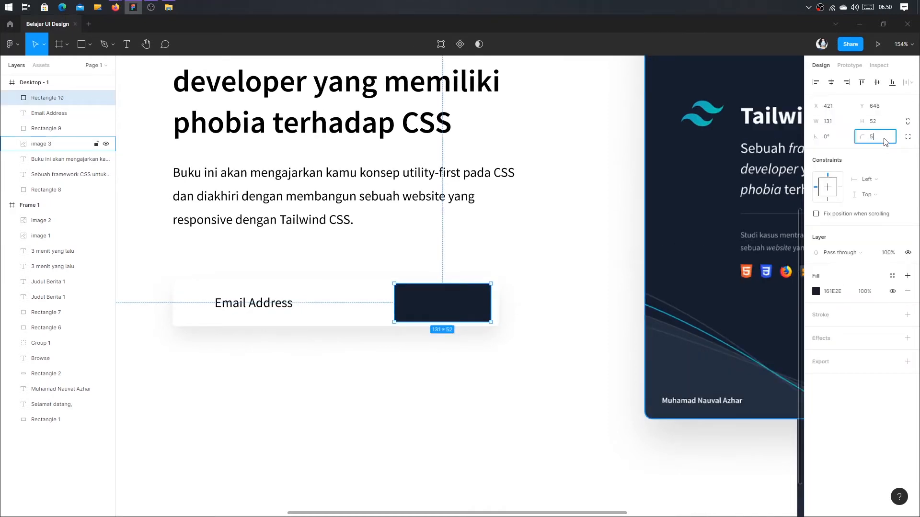
key("Return")
left_click(514, 245)
scroll(506, 288, "right", 2)
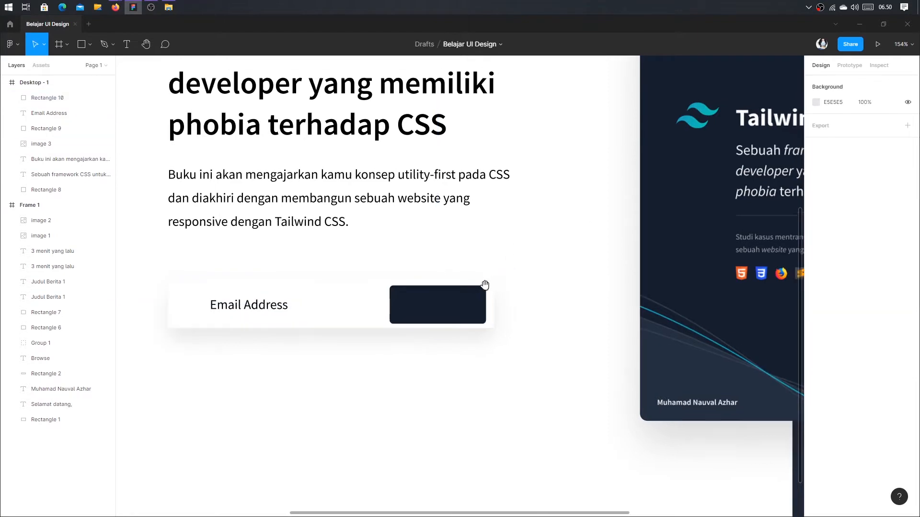
Add 'Kirim' text on the button in Semibold with white FFFFFF fill
key("t")
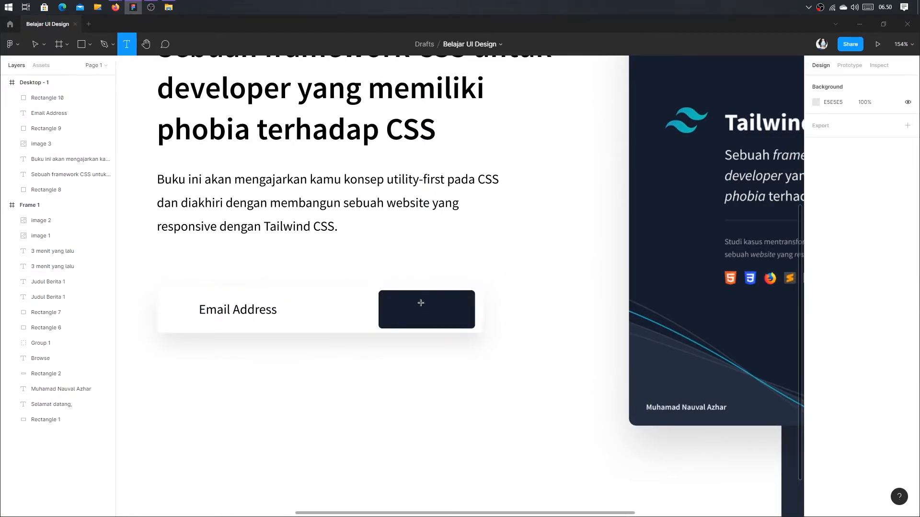
left_click(402, 311)
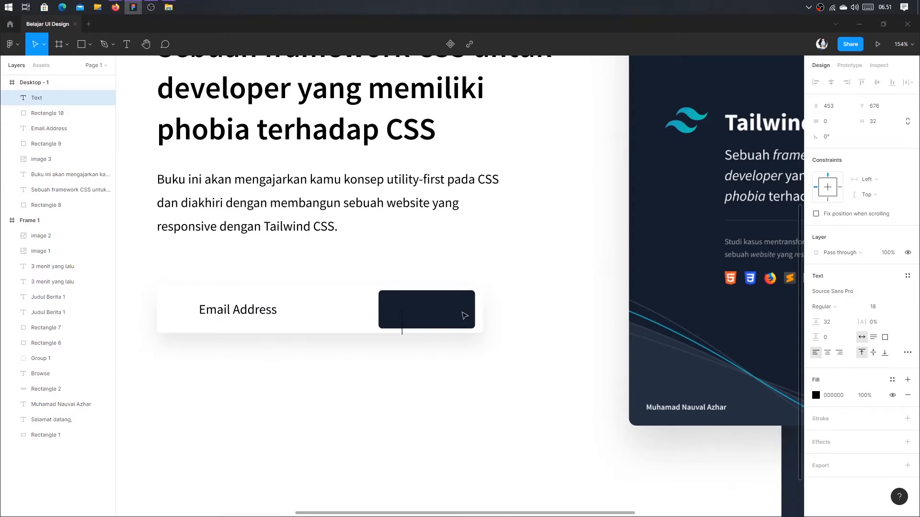
type("Kirim")
key("Escape")
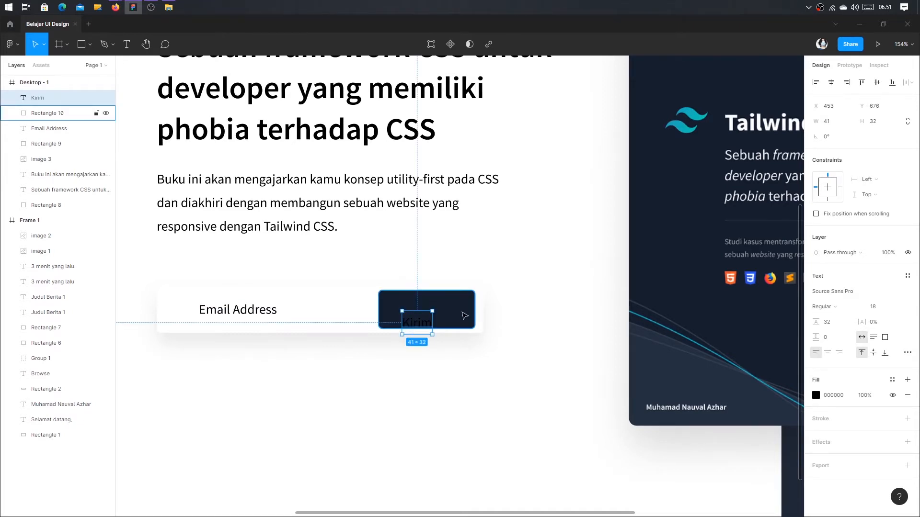
left_click(839, 312)
left_click(838, 320)
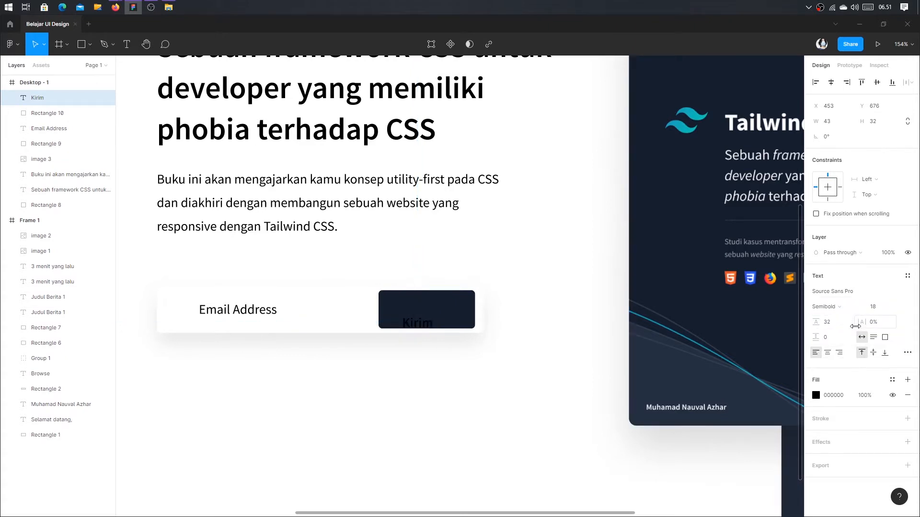
left_click(834, 395)
type("FFFFFF")
key("Return")
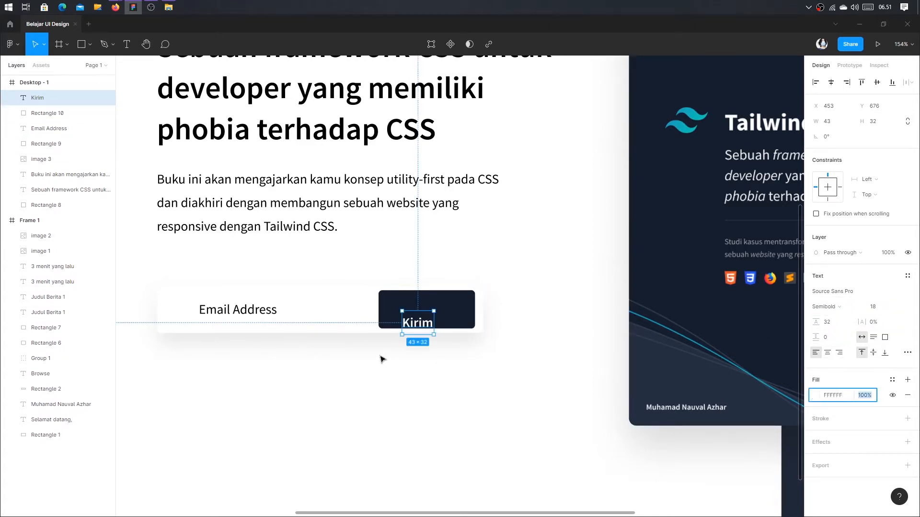
left_click(382, 358)
Centre the Kirim text horizontally and vertically on the button rectangle
left_click(425, 326)
left_click_drag(424, 325, 428, 319)
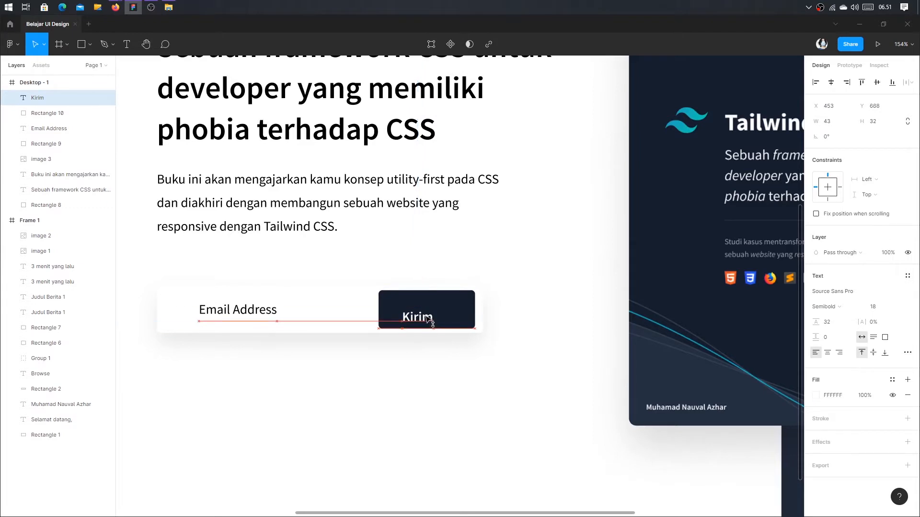
left_click(452, 304, "shift")
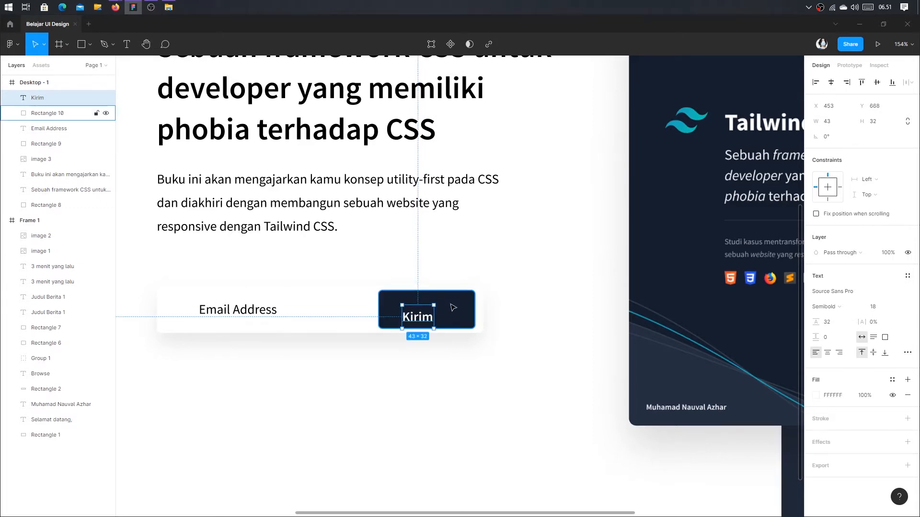
left_click(831, 82)
left_click(877, 82)
left_click(542, 260)
Set Kirim's line height to Auto and re-centre it vertically on the button
left_click(435, 310)
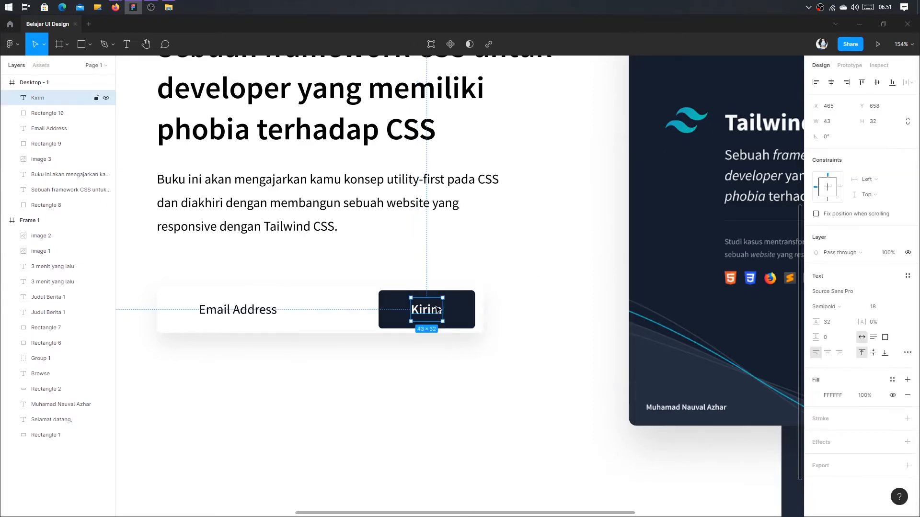
left_click(838, 321)
key("Return")
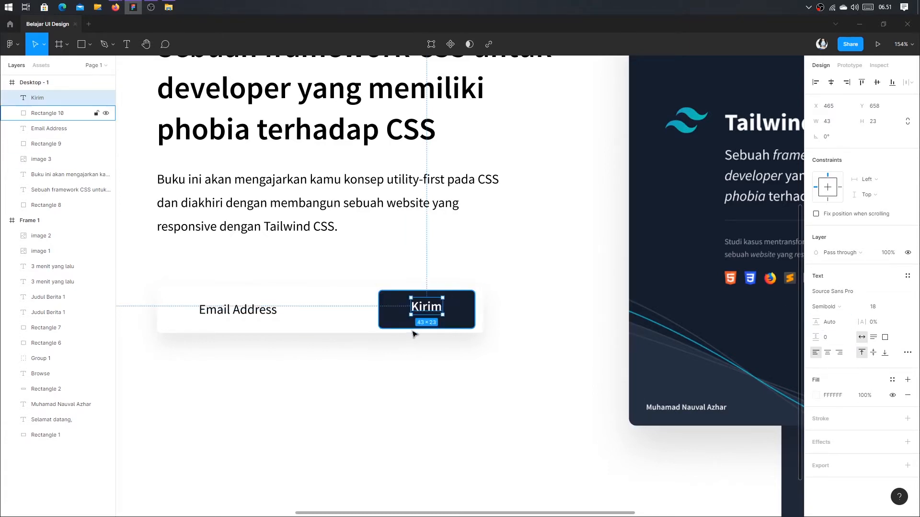
left_click(463, 322, "shift")
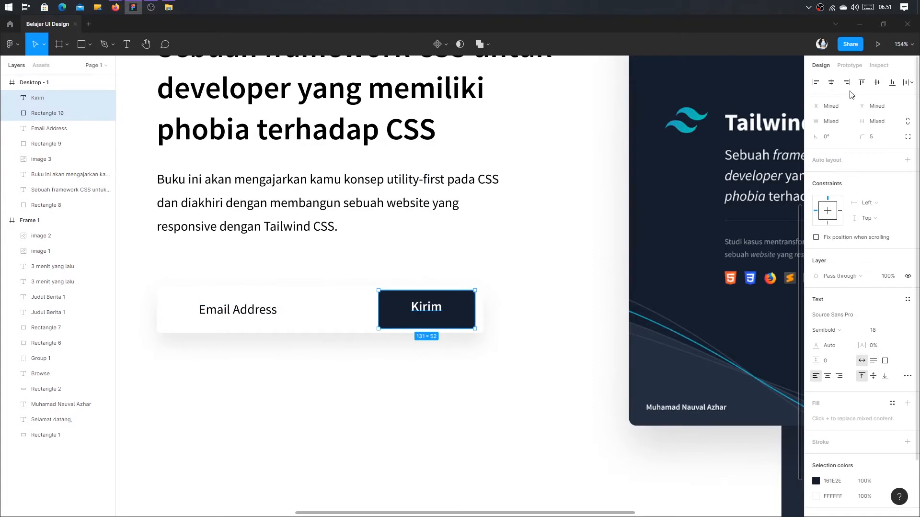
left_click(877, 83)
left_click(544, 257)
scroll(346, 344, "down", 5)
scroll(392, 360, "up", 6)
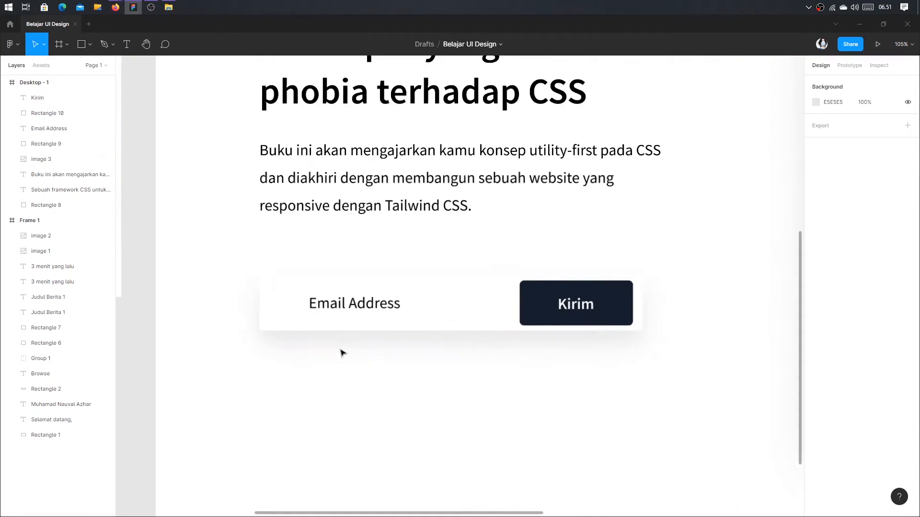
Try an outline on the email field, sampled from the Kirim button's dark navy
left_click(292, 320)
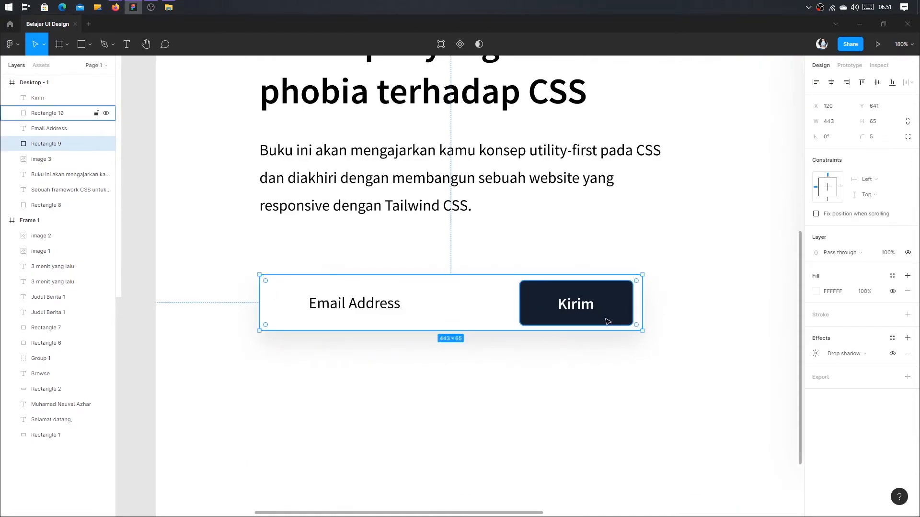
left_click(907, 314)
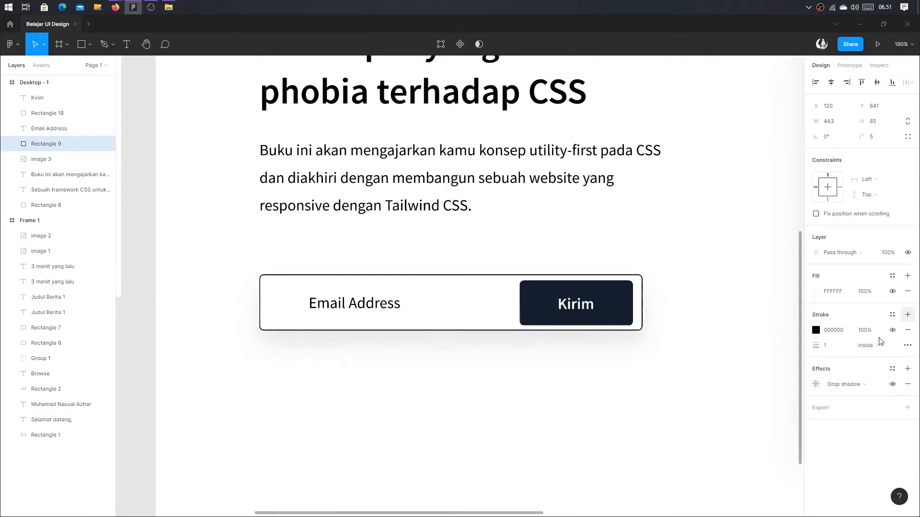
left_click(816, 330)
left_click(702, 410)
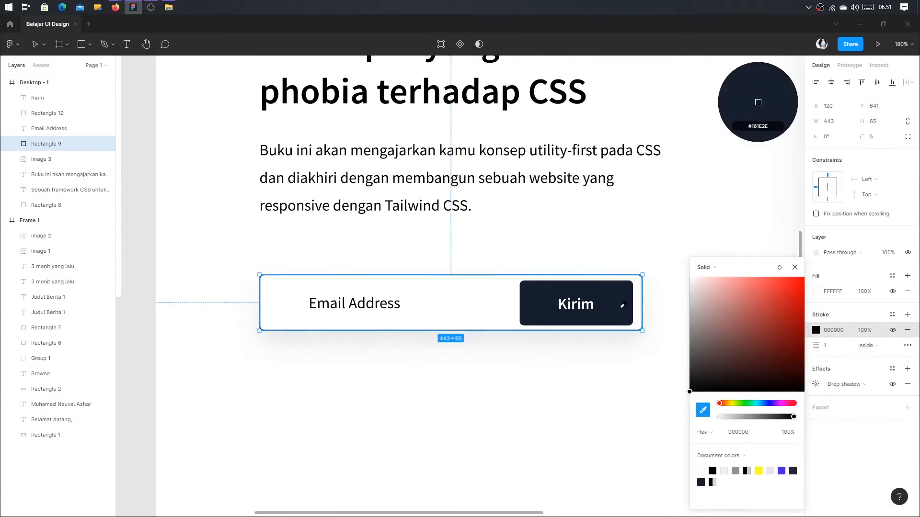
left_click(622, 306)
left_click(657, 239)
Undo the outline so the email field stays borderless, then switch to Firefox
scroll(659, 240, "down", 4)
left_click_drag(661, 238, 542, 329)
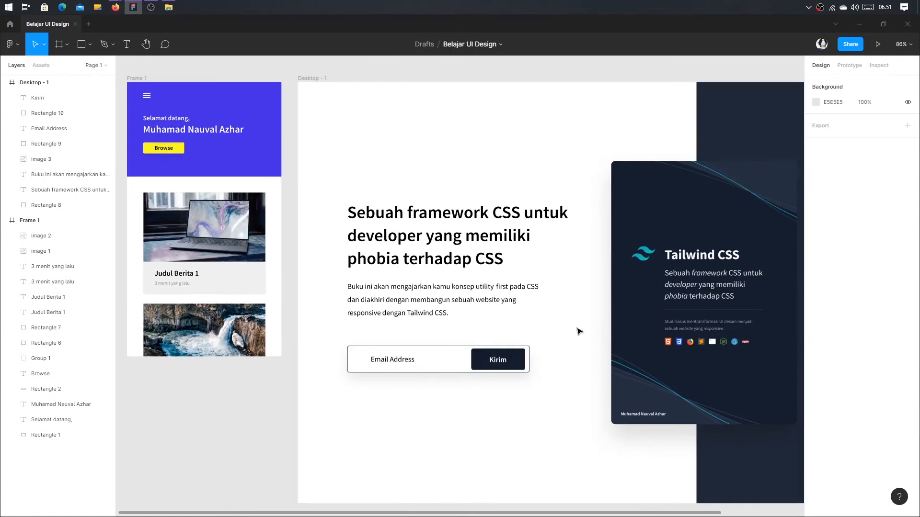
left_click(457, 363)
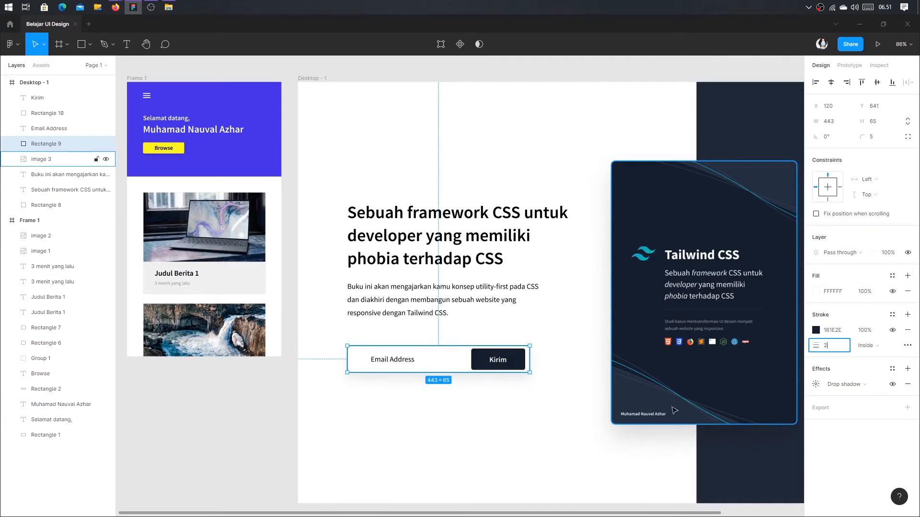
left_click(558, 415)
left_click_drag(559, 414, 495, 414)
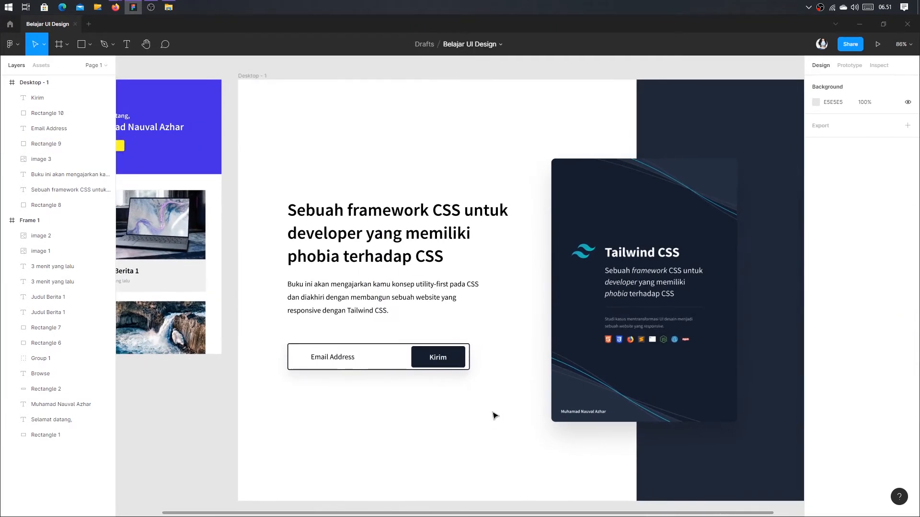
key("ctrl+z")
key("ctrl+shift+z")
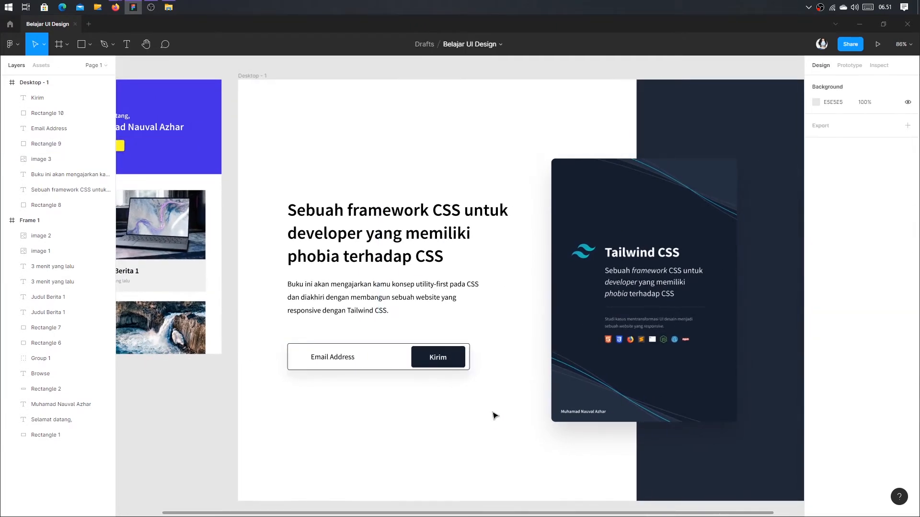
key("ctrl+z")
key("ctrl+z")
key("ctrl+z")
key("ctrl+z")
key("ctrl+z")
key("ctrl+z")
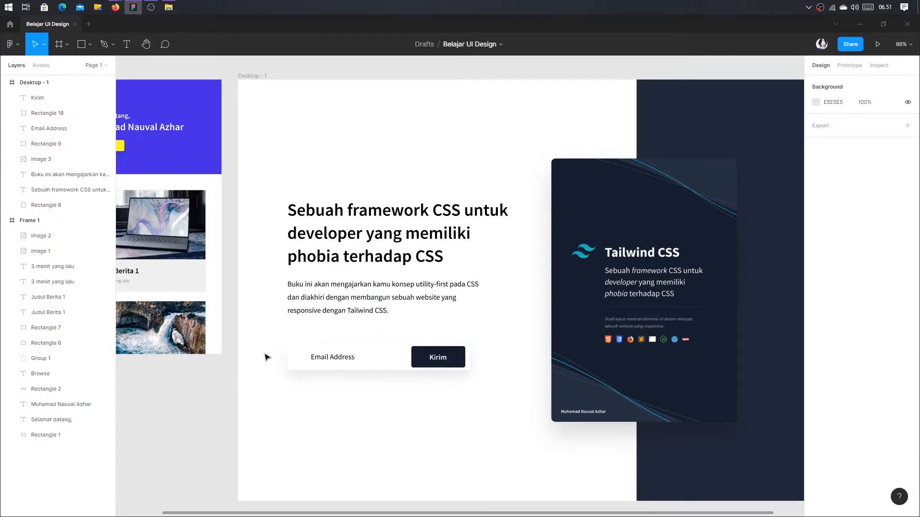
key("alt+Tab")
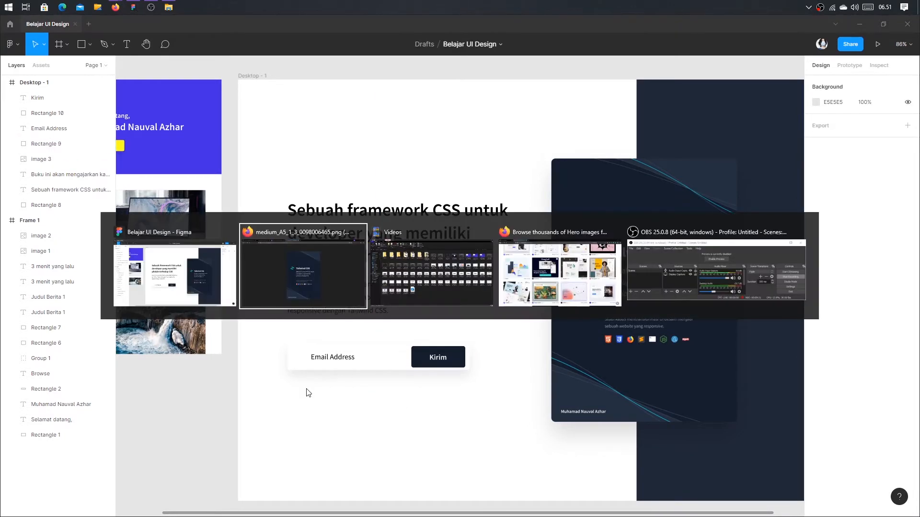
Open feathericons.com in a new tab and search the icons for 'email'
key("ctrl+t")
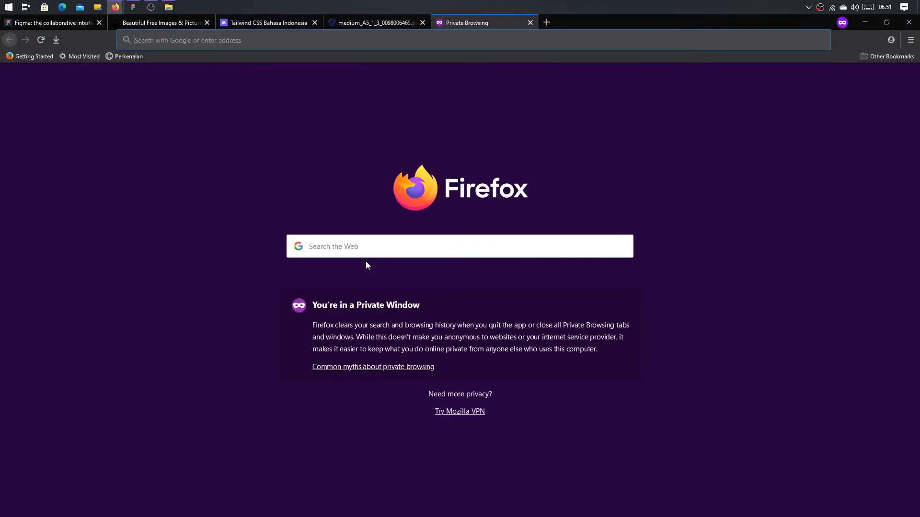
type("fea")
key("Return")
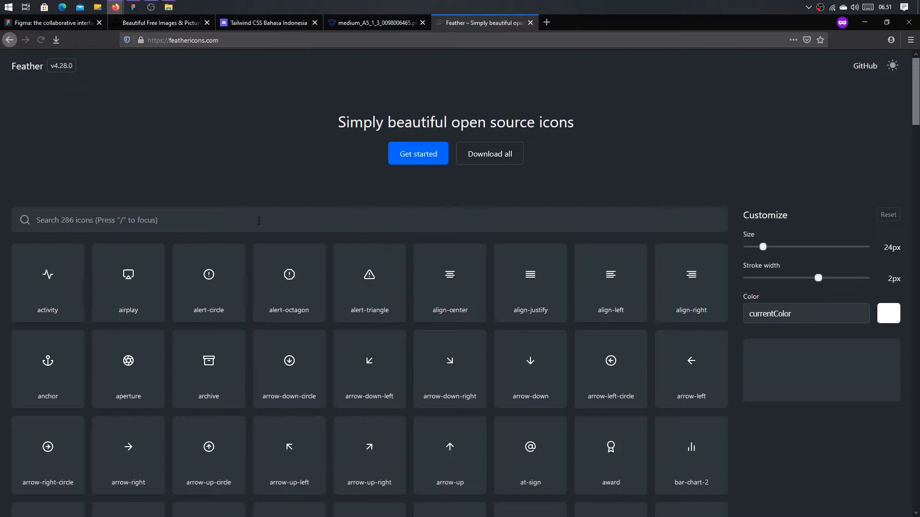
left_click(254, 209)
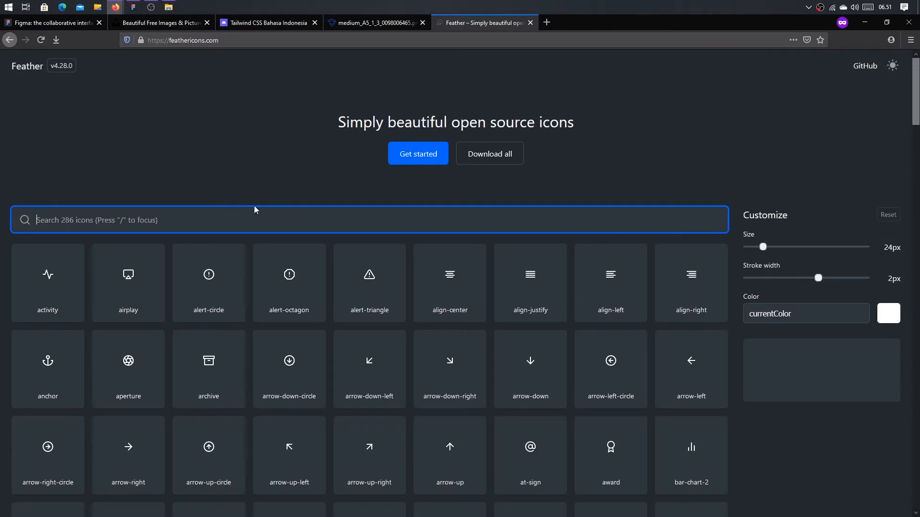
type("enve")
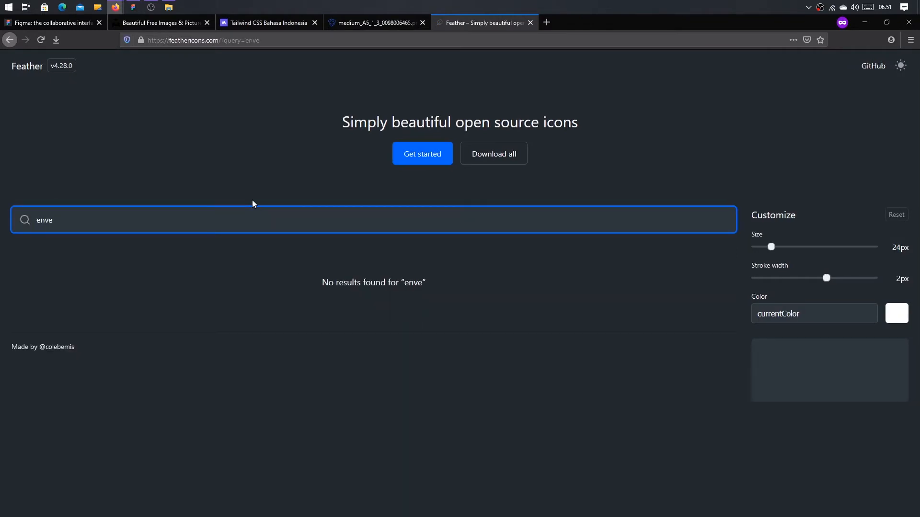
key("ctrl+BackSpace")
type("email")
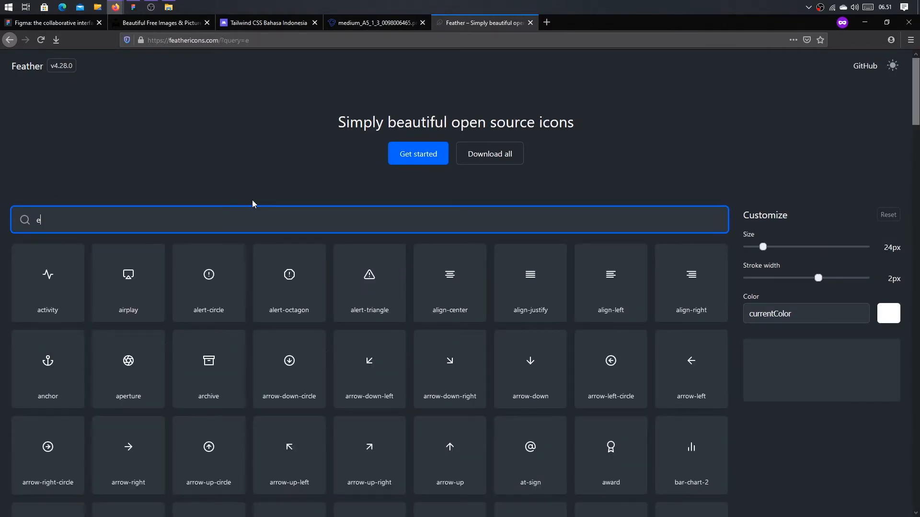
Save the mail icon as mail.svg, check the downloads, and return to Figma
left_click(230, 284)
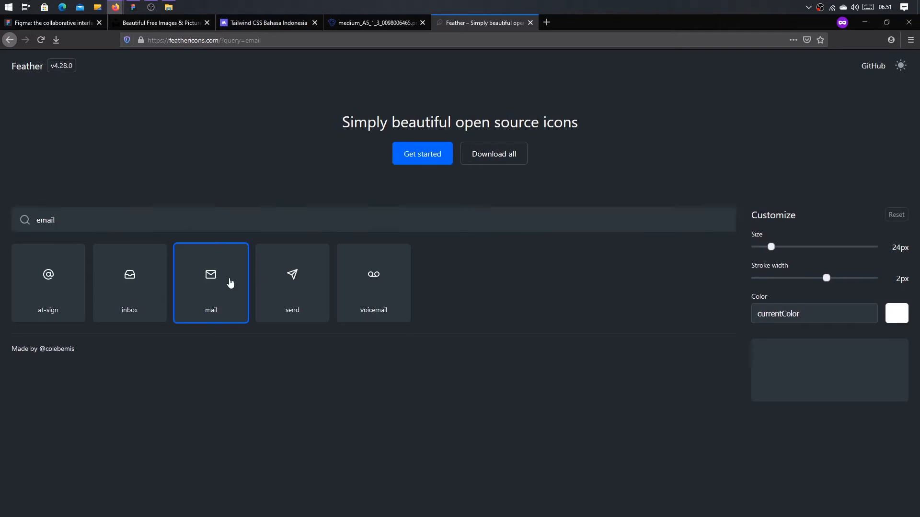
left_click(374, 327)
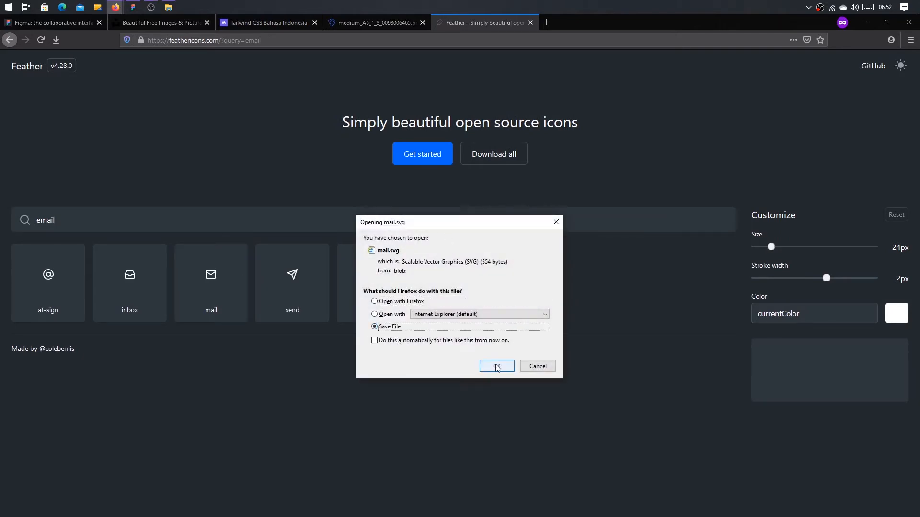
left_click(496, 367)
left_click(56, 40)
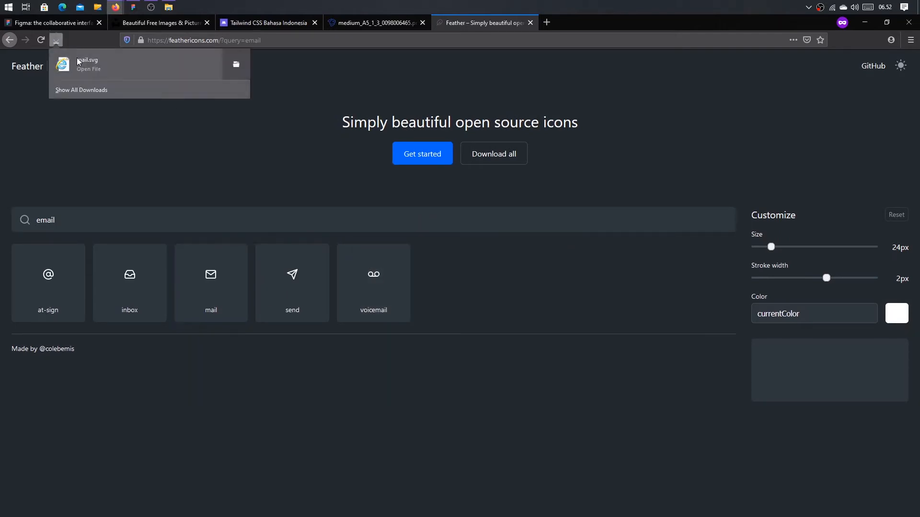
key("alt+Tab")
Place mail.svg at the email field's left end and shift 'Email Address' right of it
left_click_drag(186, 96, 228, 368)
scroll(505, 327, "up", 3)
scroll(224, 379, "up", 6)
left_click_drag(289, 379, 313, 379)
scroll(400, 326, "down", 4)
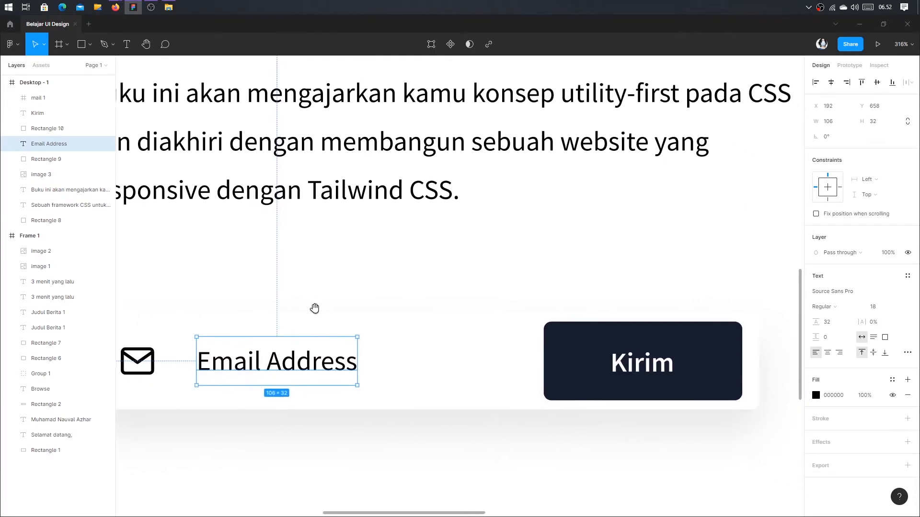
scroll(319, 306, "down", 3)
left_click_drag(360, 287, 342, 302)
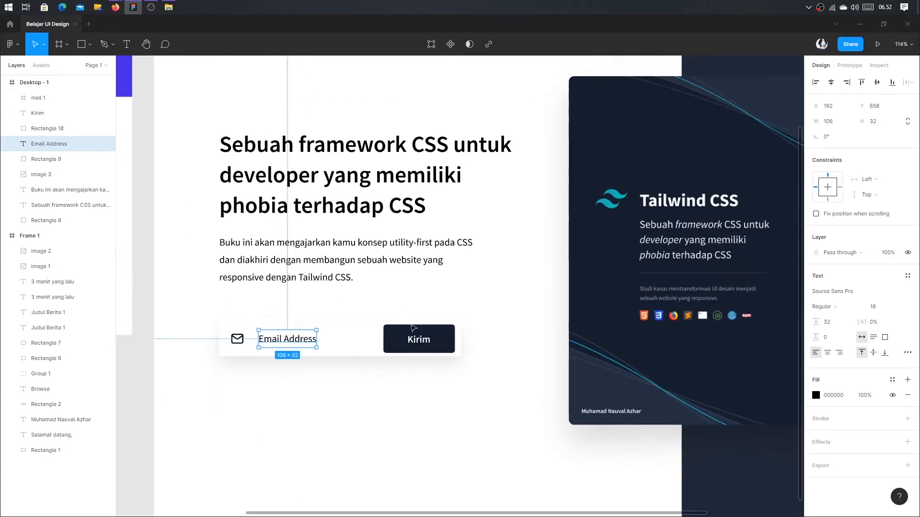
scroll(408, 326, "up", 3)
scroll(386, 338, "up", 1)
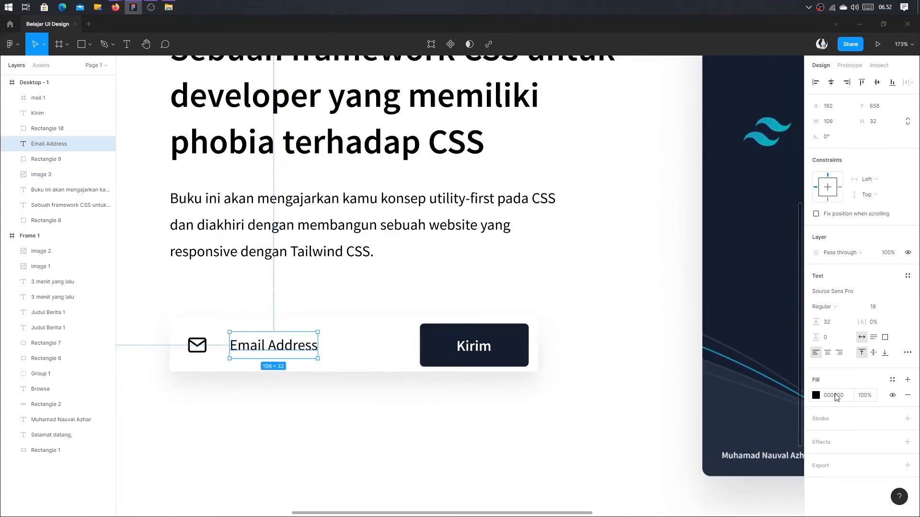
Recolour the Email Address placeholder text to light gray 9C9C9C
left_click(815, 396)
left_click_drag(718, 366, 687, 342)
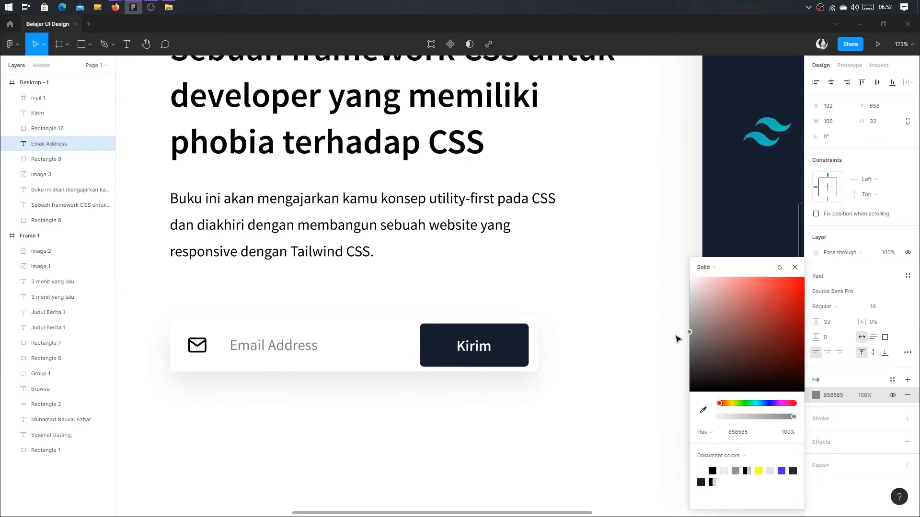
left_click_drag(677, 339, 677, 329)
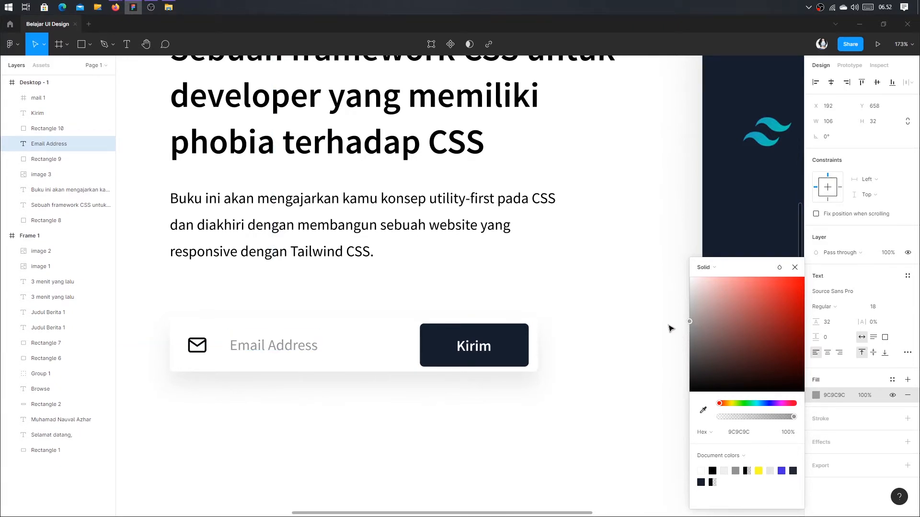
left_click(742, 432)
left_click(467, 427)
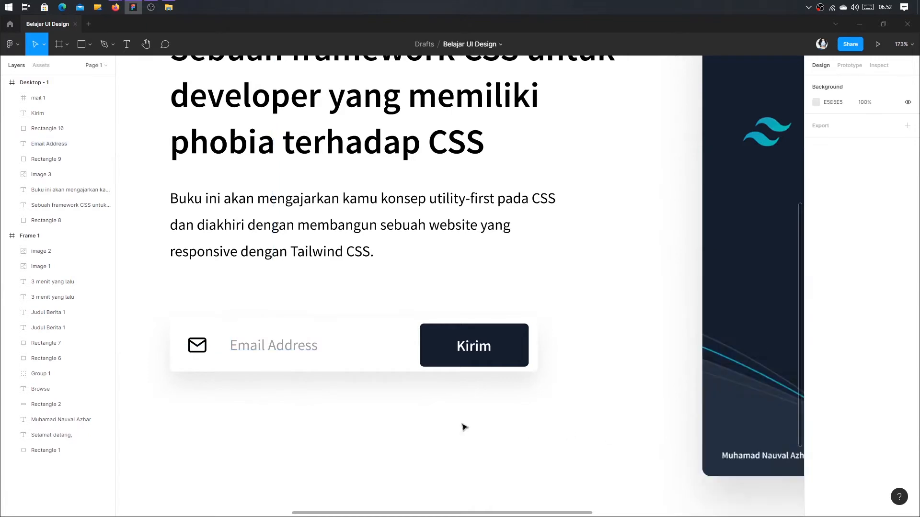
Apply the placeholder's 9C9C9C gray to the mail icon
left_click(197, 345)
left_click(836, 434)
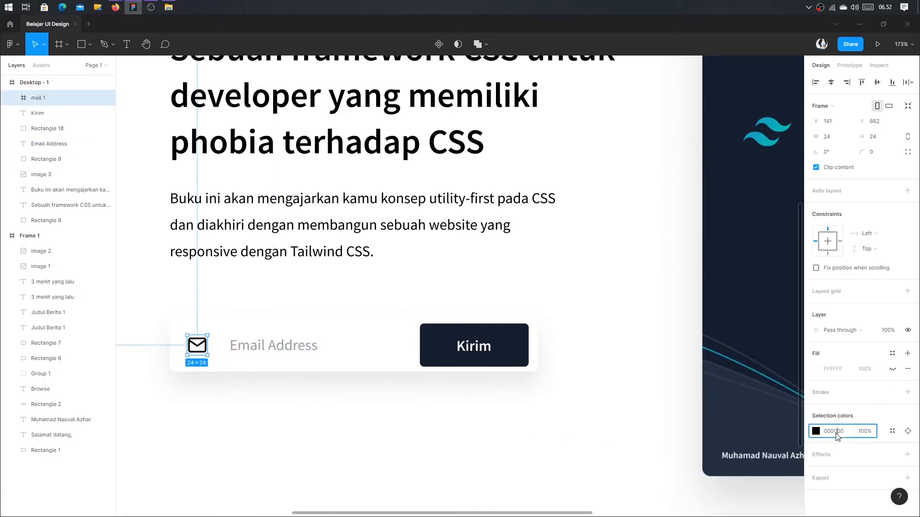
left_click(507, 410)
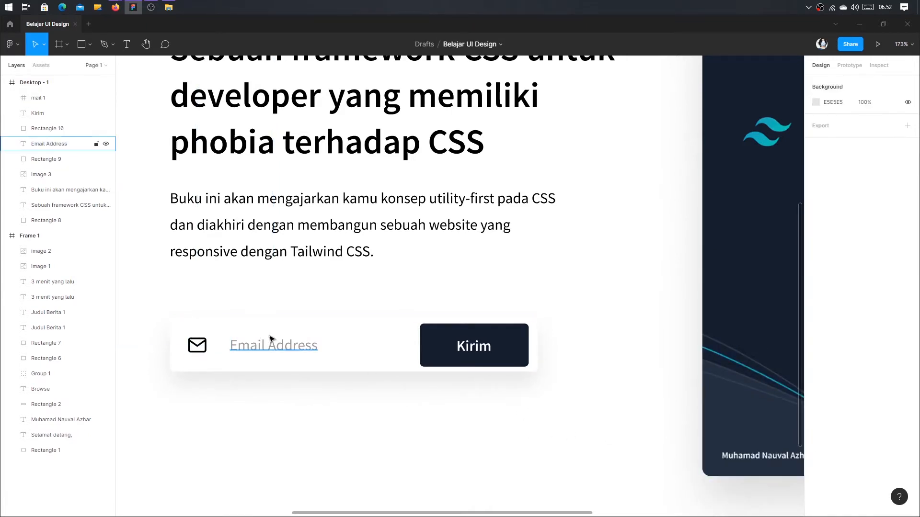
left_click(273, 350)
left_click(837, 395)
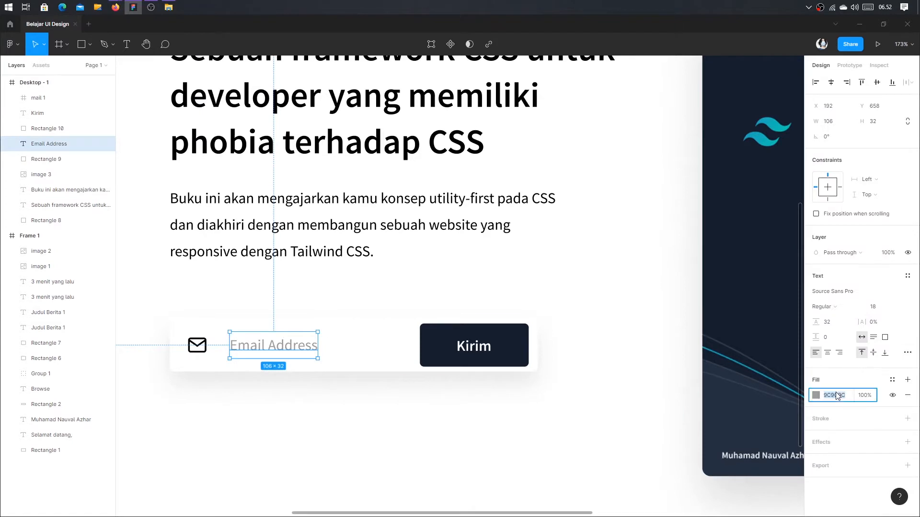
left_click(191, 344)
left_click(831, 437)
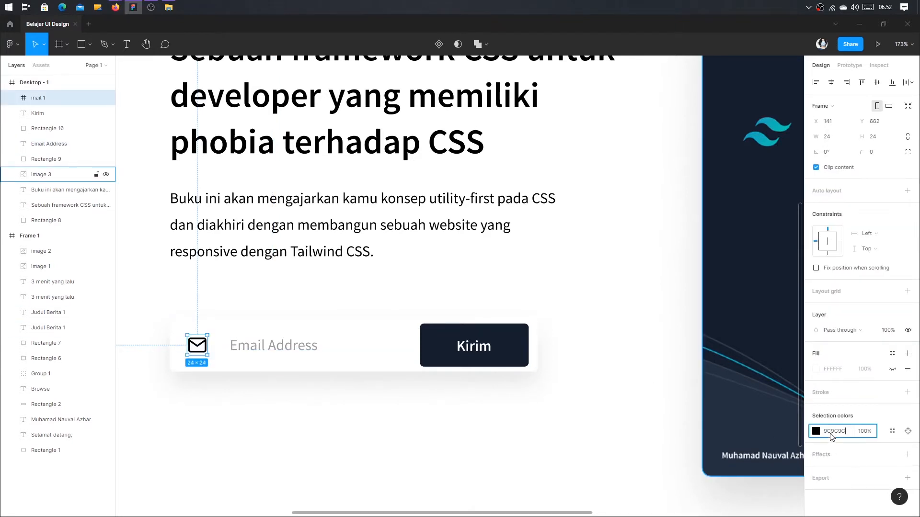
left_click(483, 435)
scroll(474, 434, "down", 5)
scroll(474, 434, "up", 3)
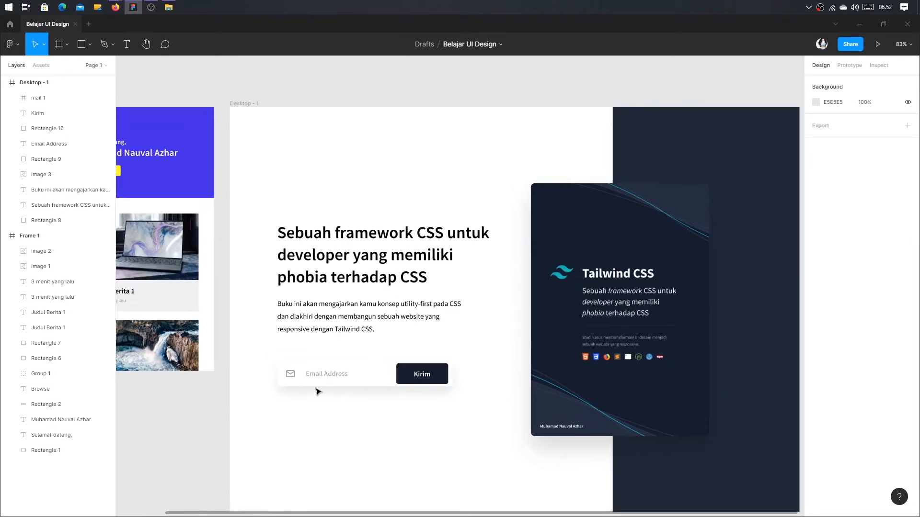
Nudge the Email Address placeholder slightly left, closer to the mail icon
left_click(332, 375)
scroll(343, 388, "up", 3)
scroll(344, 389, "up", 1)
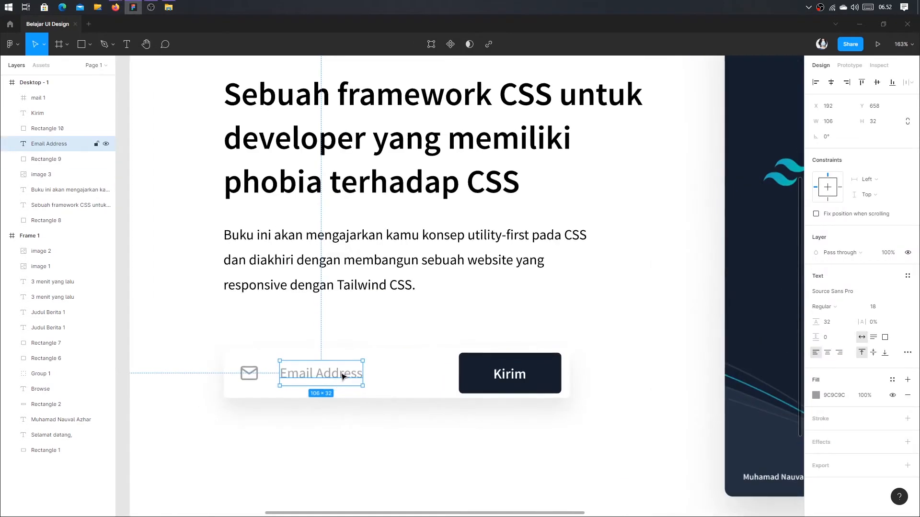
left_click_drag(343, 378, 337, 376)
left_click(350, 439)
Select the headline, body text and email field together and move them 20 px left
scroll(350, 439, "down", 3)
left_click_drag(340, 433, 317, 427)
scroll(321, 419, "down", 3)
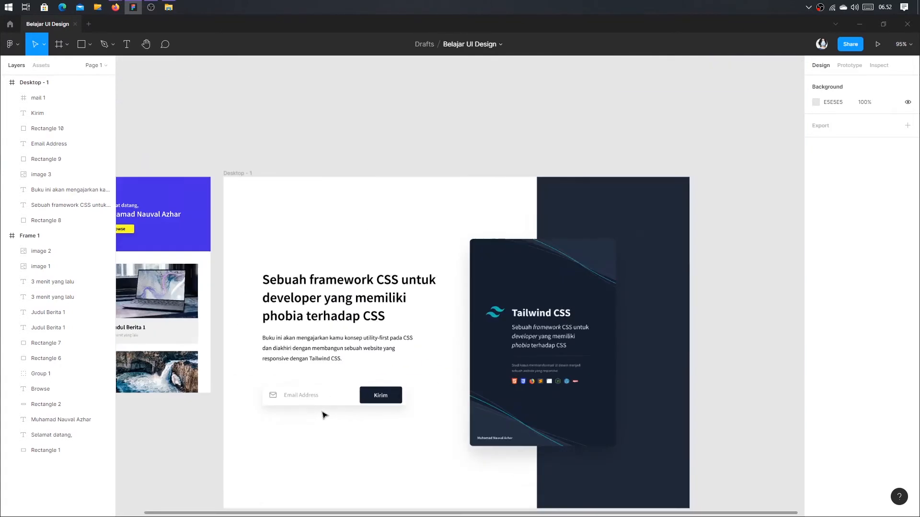
left_click_drag(408, 412, 251, 244)
left_click_drag(287, 279, 291, 280)
key("shift+r")
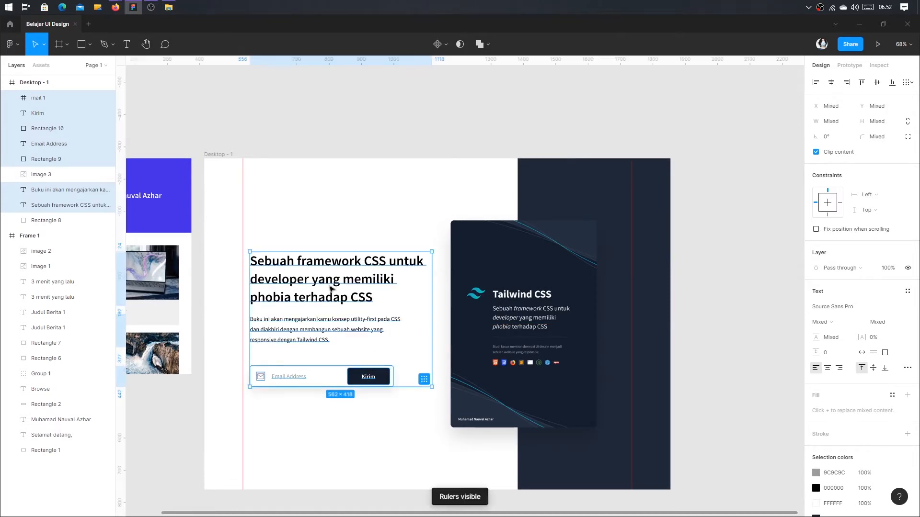
key("shift+Left")
key("shift+Left")
left_click(315, 215)
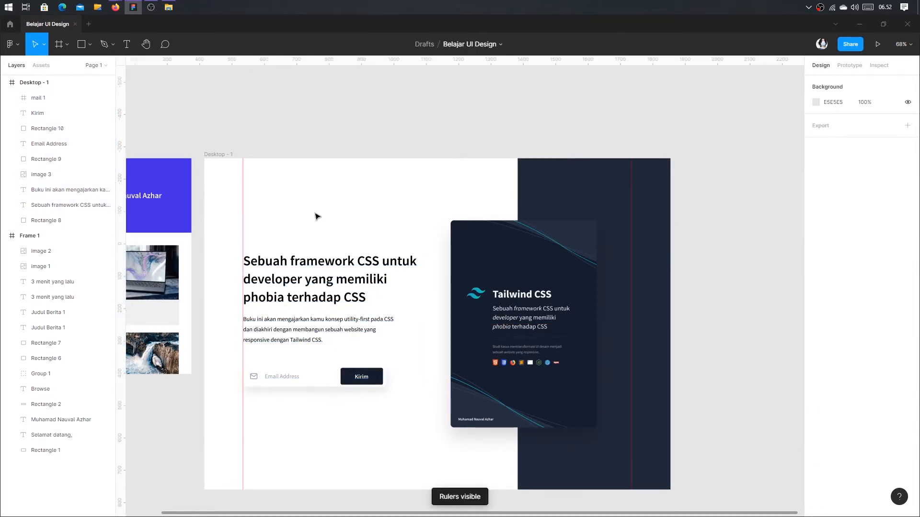
key("shift+r")
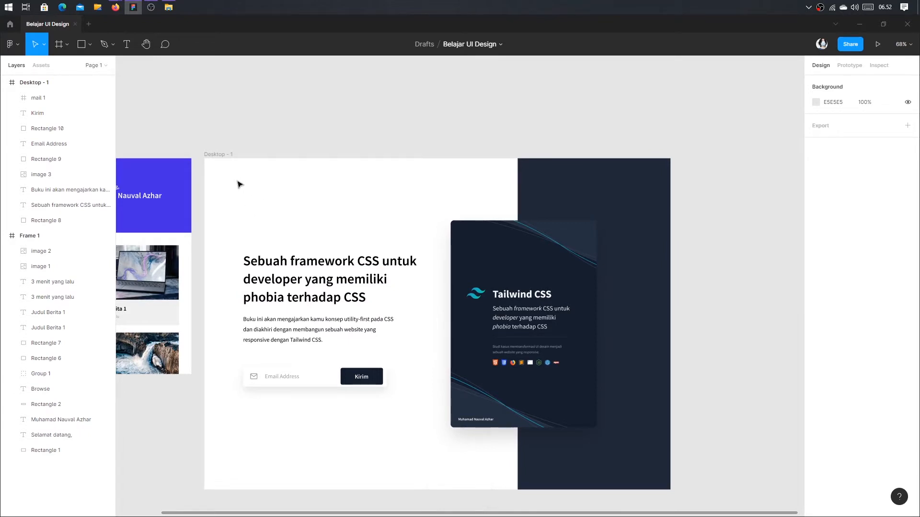
scroll(237, 185, "up", 5)
Add a logo text layer with the author's name at the Desktop frame's top-left
key("t")
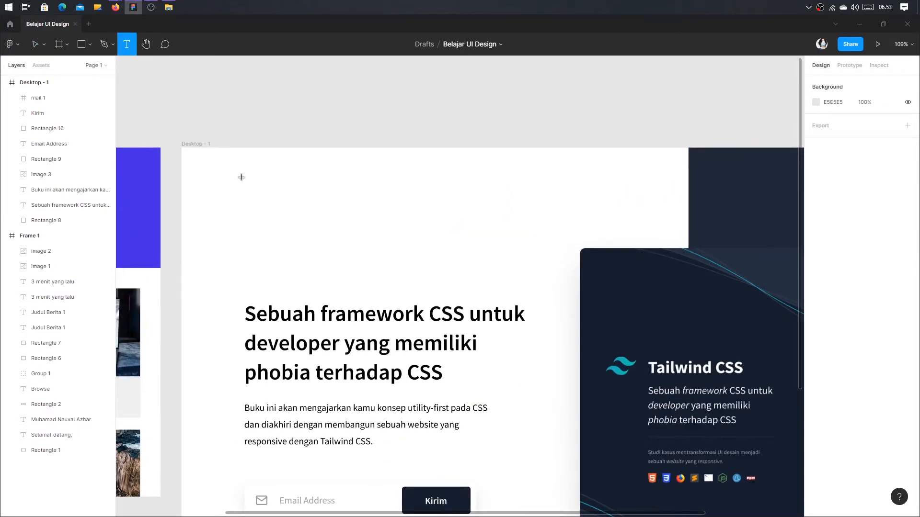
left_click(242, 178)
scroll(319, 200, "up", 1)
key("Escape")
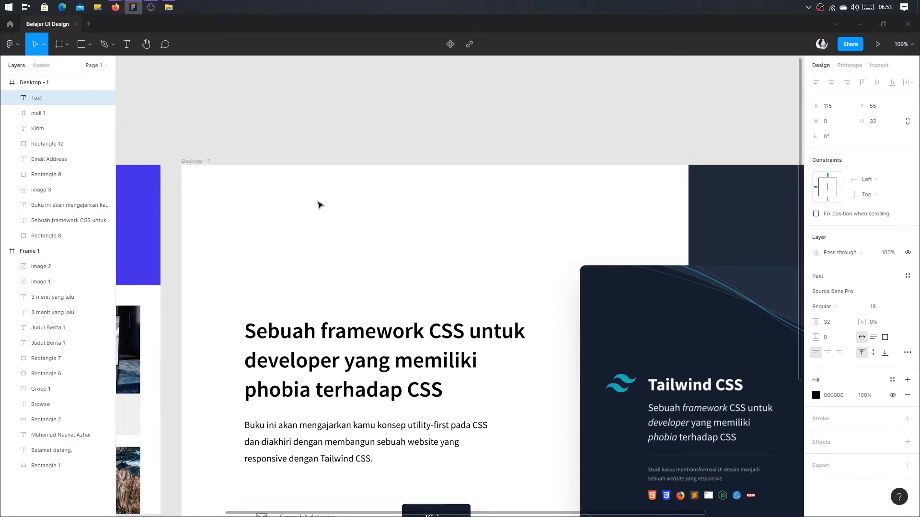
scroll(320, 205, "up", 5)
type("NAUVAL")
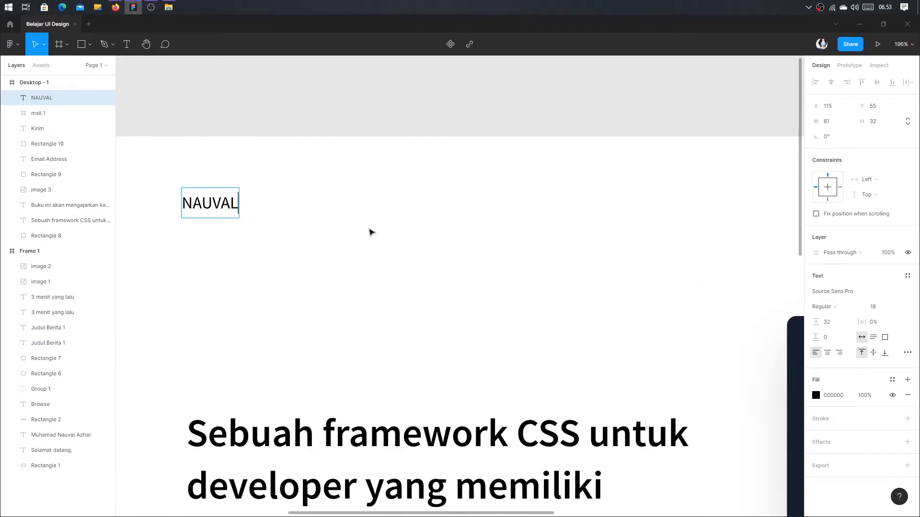
key("Escape")
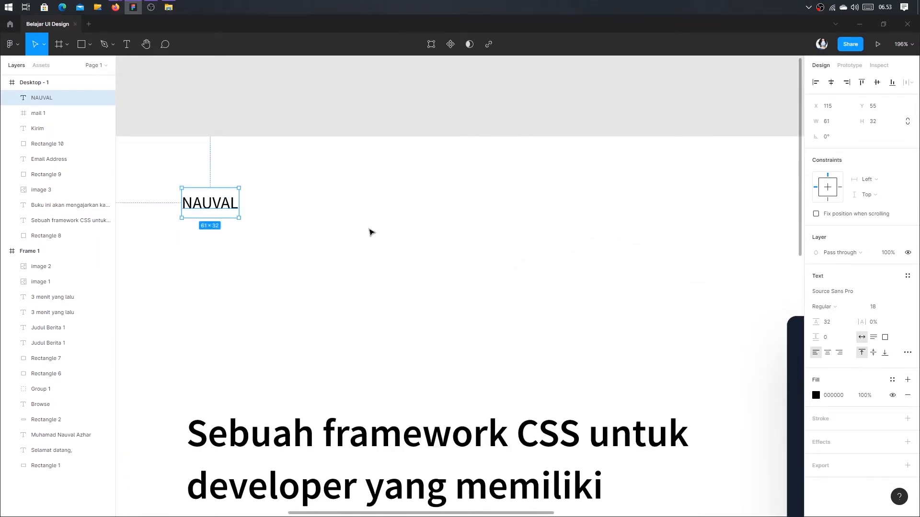
Set the logo text to Semibold and begin adjusting its letter spacing
left_click(824, 306)
left_click(832, 319)
left_click(887, 325)
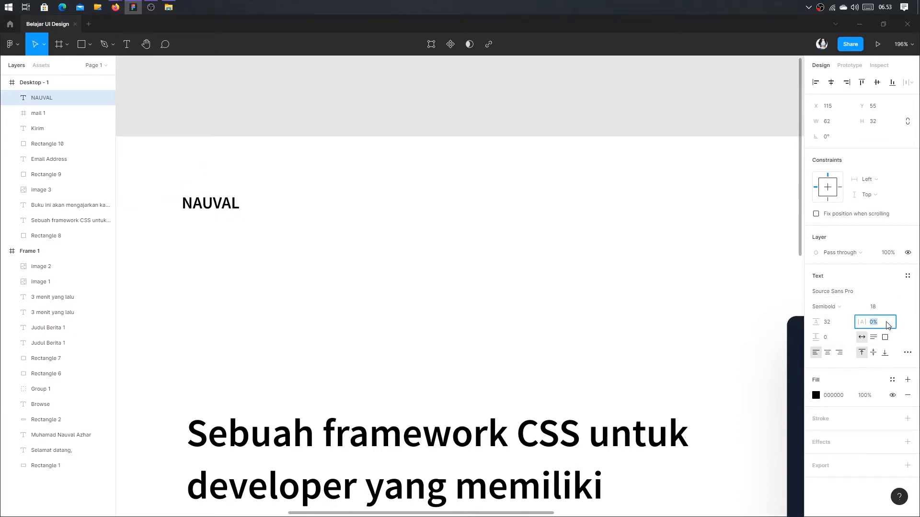
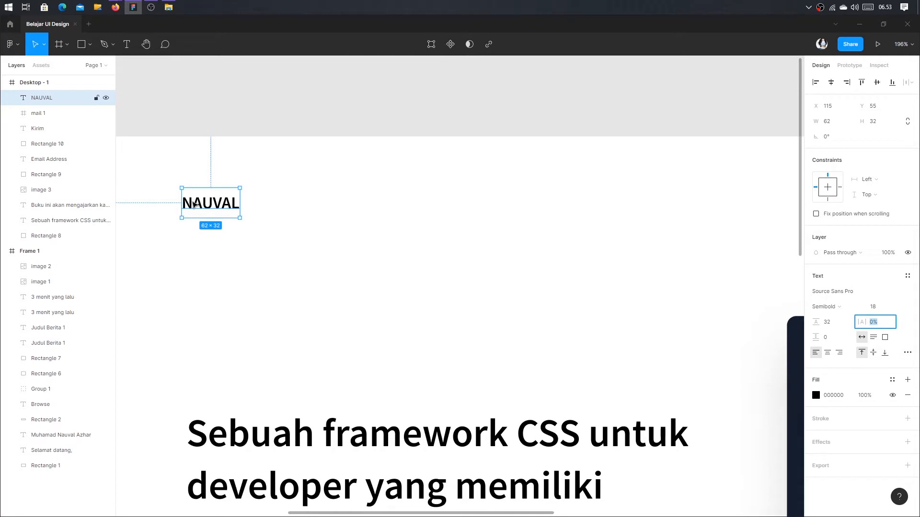
Inspect the headline's Semibold weight and line height settings
left_click(309, 447)
left_click(832, 308)
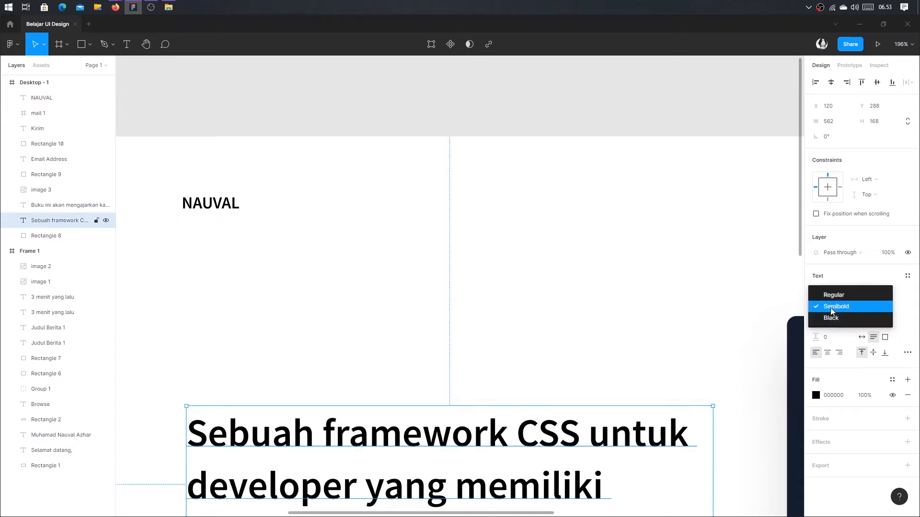
left_click(831, 308)
left_click(838, 320)
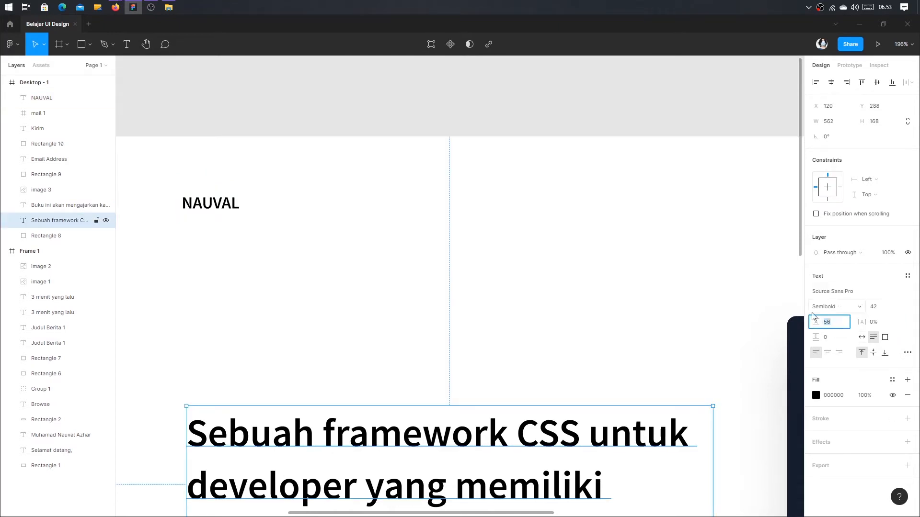
Scrub NAUVAL's letter spacing up to 15%
left_click(42, 97)
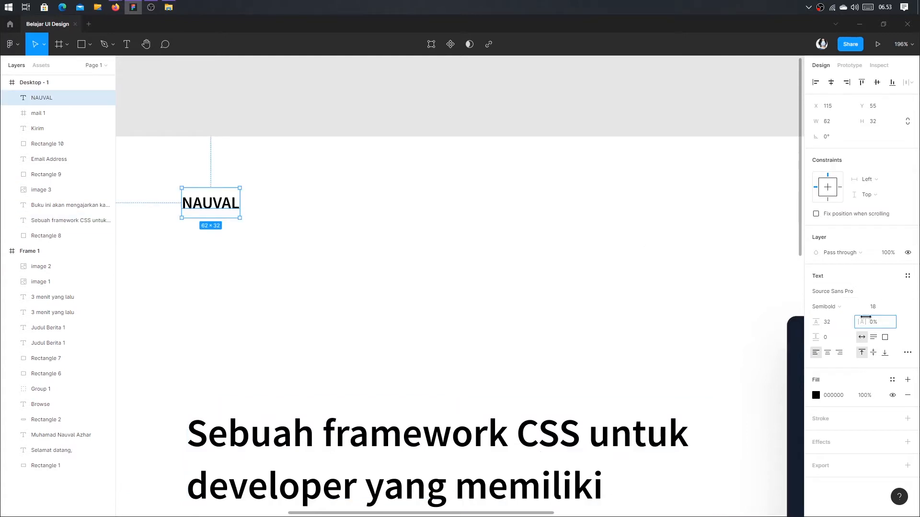
left_click_drag(865, 317, 881, 301)
left_click(601, 343)
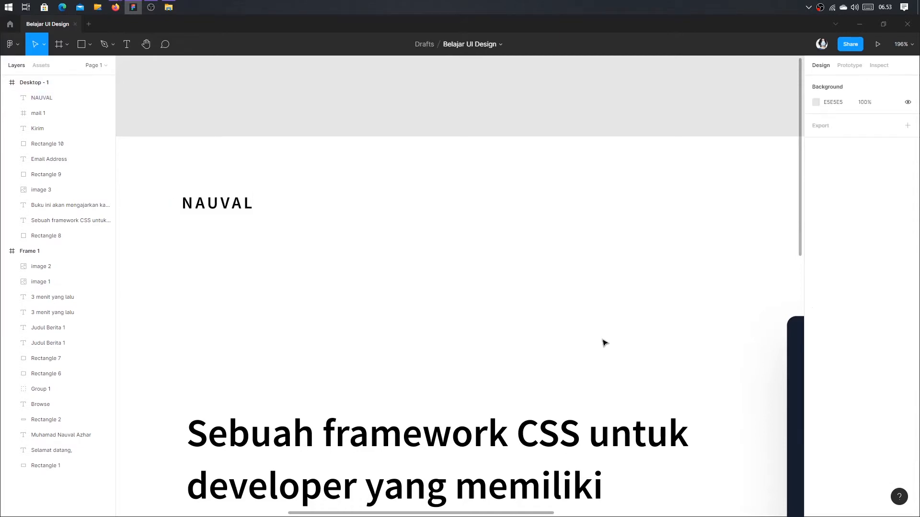
scroll(312, 286, "down", 5)
Show the rulers and align NAUVAL with the headline's left edge at X 120
left_click(293, 254)
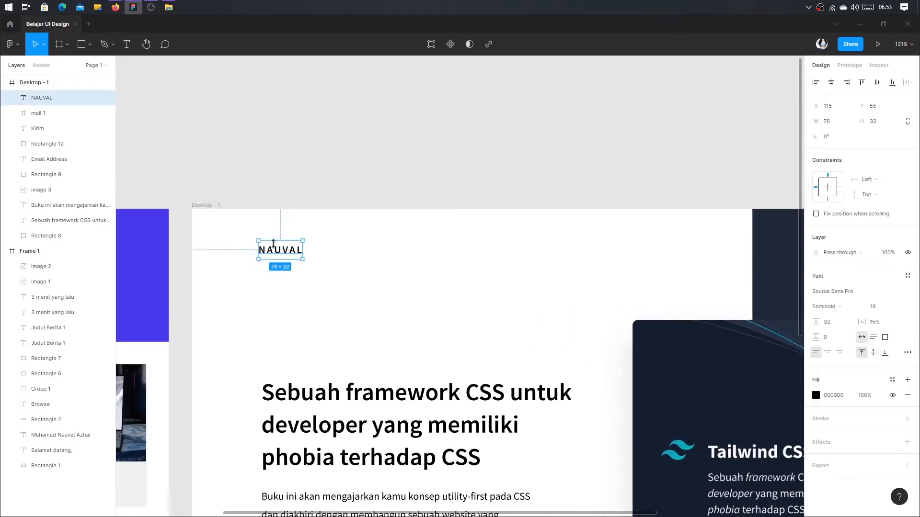
key("shift+r")
left_click_drag(277, 247, 286, 253)
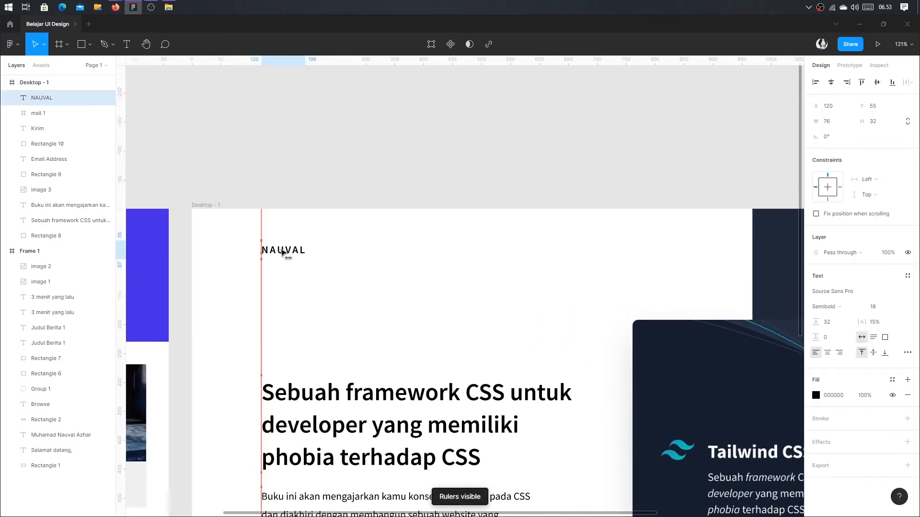
left_click(369, 250)
scroll(370, 250, "down", 4)
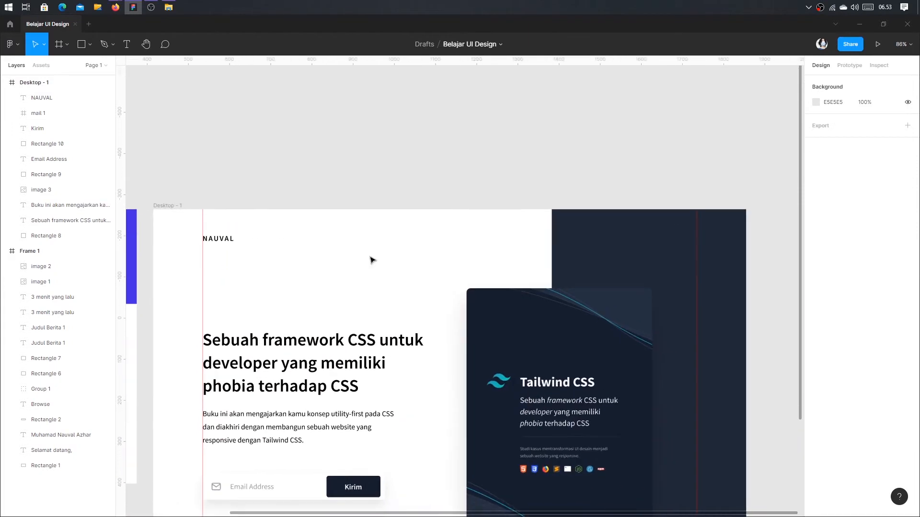
left_click_drag(246, 242, 250, 250)
Set NAUVAL's font size to 24
left_click(894, 309)
left_click(894, 311)
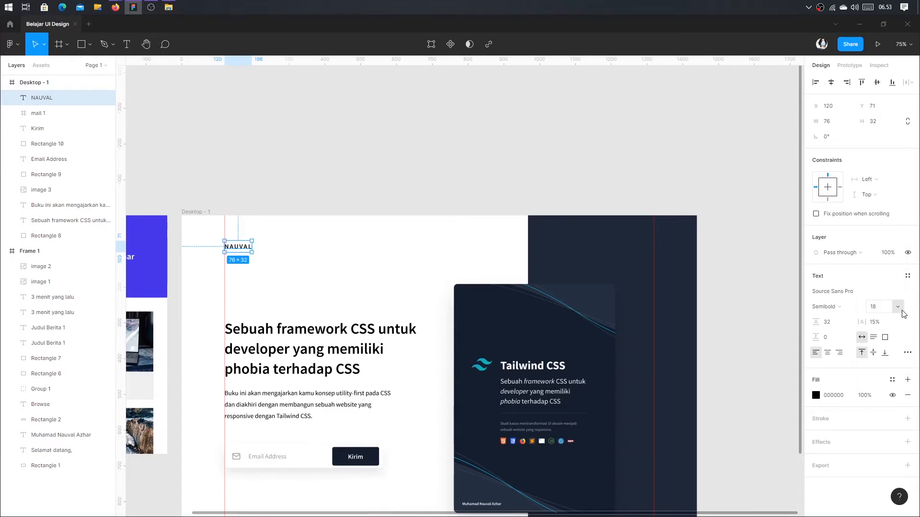
left_click(899, 308)
left_click(883, 318)
scroll(215, 250, "up", 5)
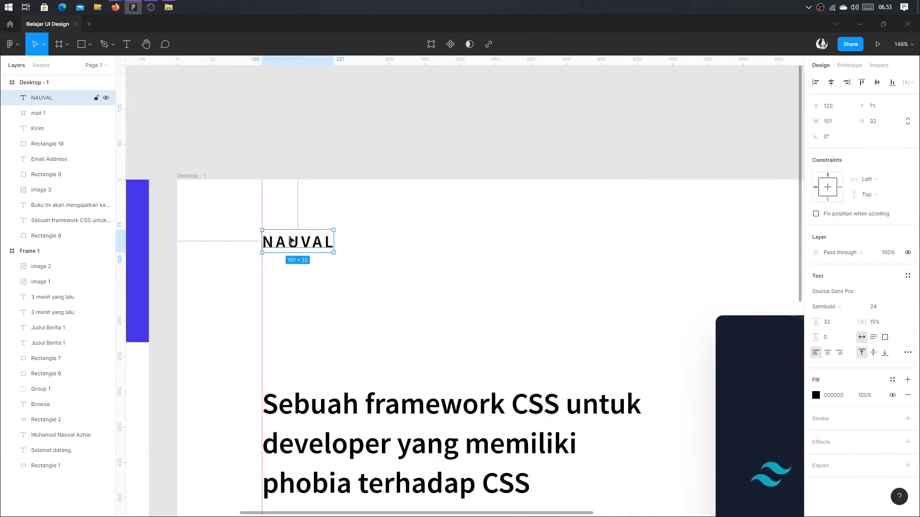
left_click(401, 251)
scroll(401, 251, "down", 5)
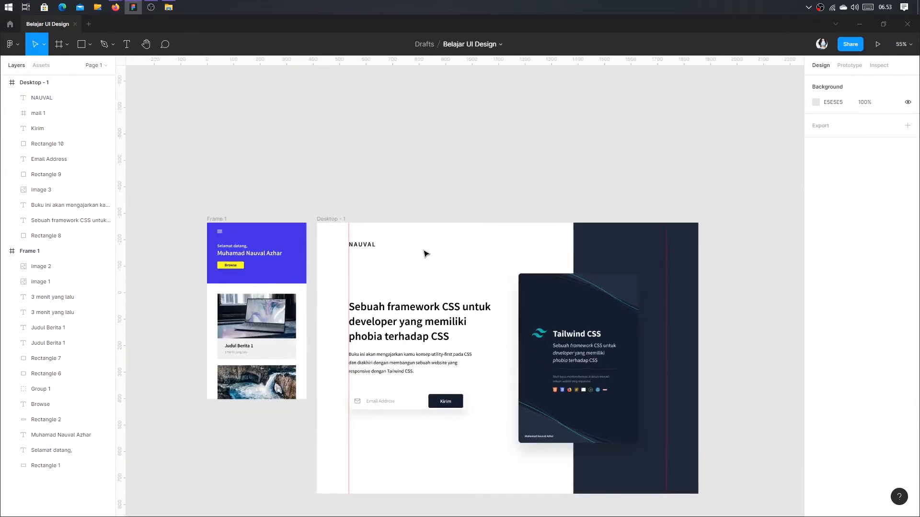
left_click_drag(446, 251, 338, 259)
scroll(458, 242, "up", 1)
left_click_drag(490, 255, 458, 261)
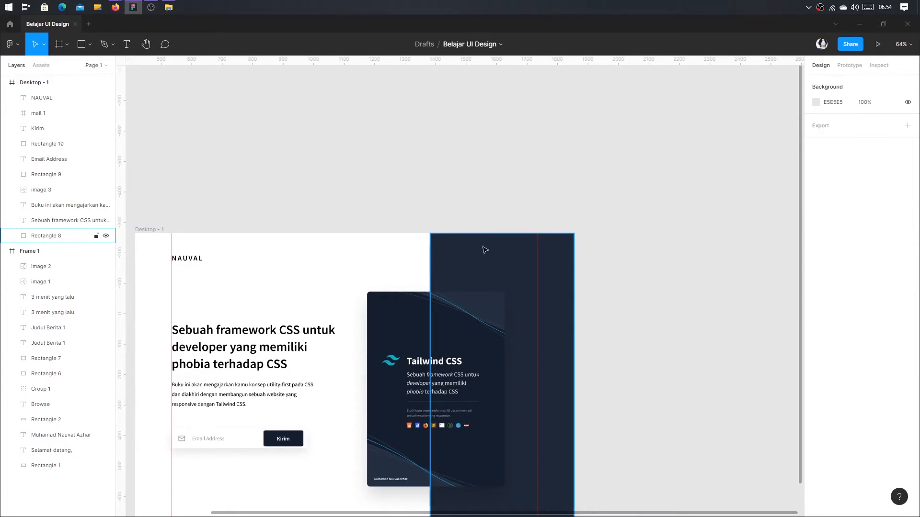
scroll(411, 262, "down", 2)
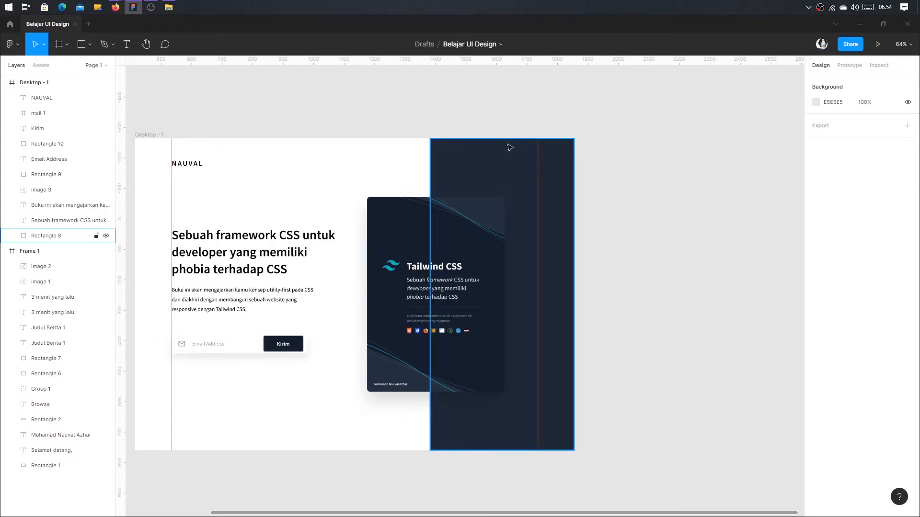
scroll(527, 130, "left", 2)
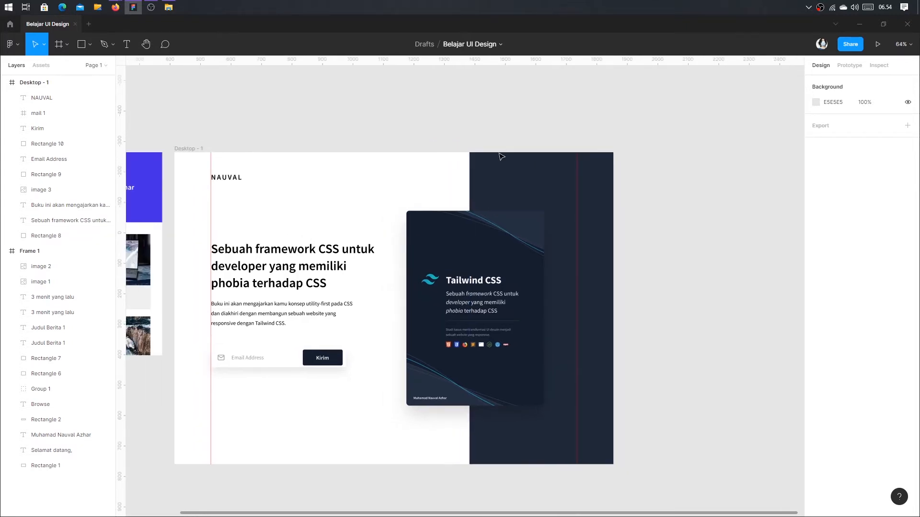
scroll(501, 157, "up", 3)
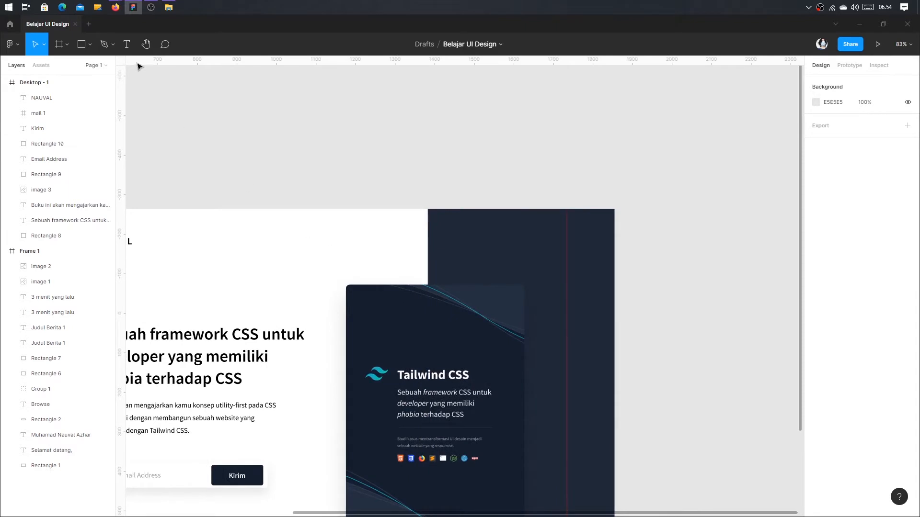
Add a 'Home' text label in the header row
left_click(127, 45)
left_click(279, 237)
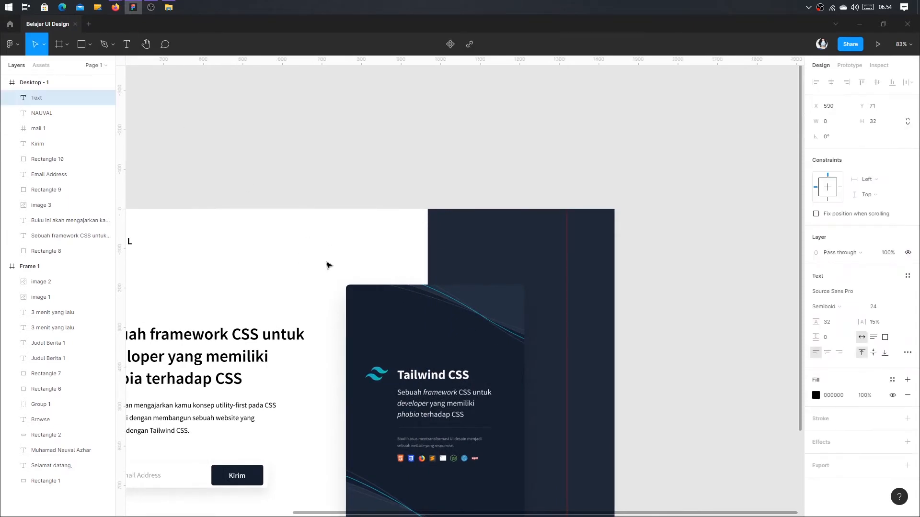
type("Home")
key("Escape")
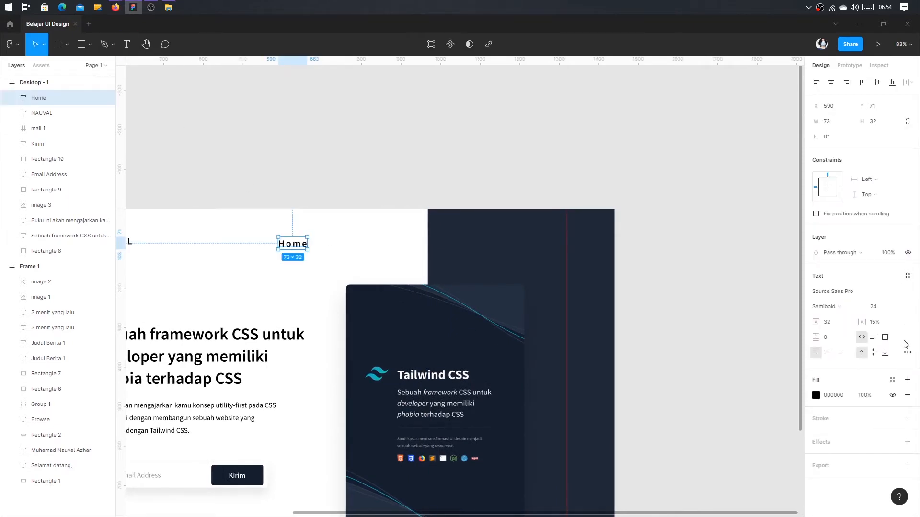
Give Home 0% letter spacing, font size 18 and Auto line height
left_click(877, 325)
type("0")
key("Return")
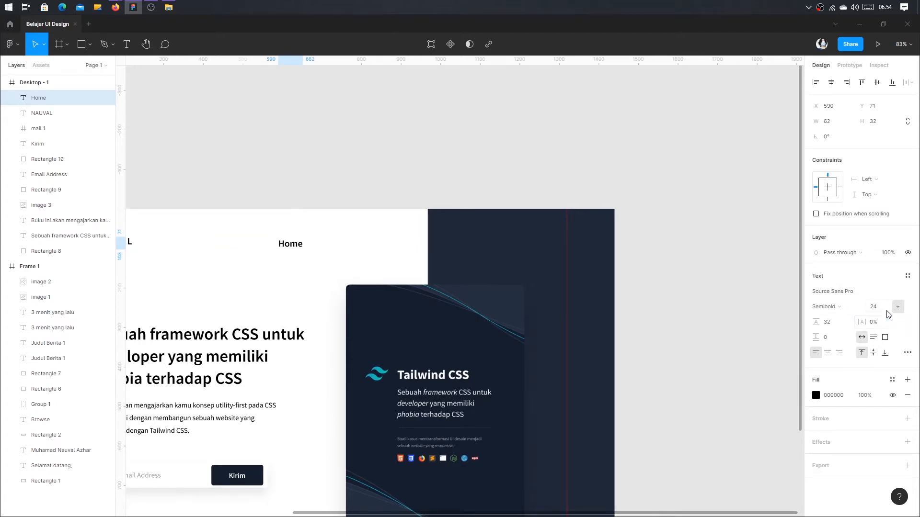
left_click(899, 306)
left_click(884, 294)
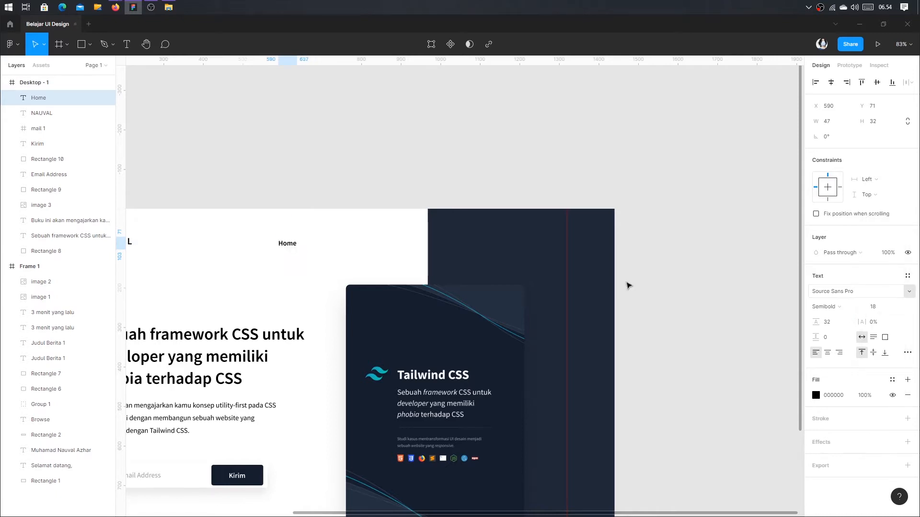
scroll(285, 239, "up", 3)
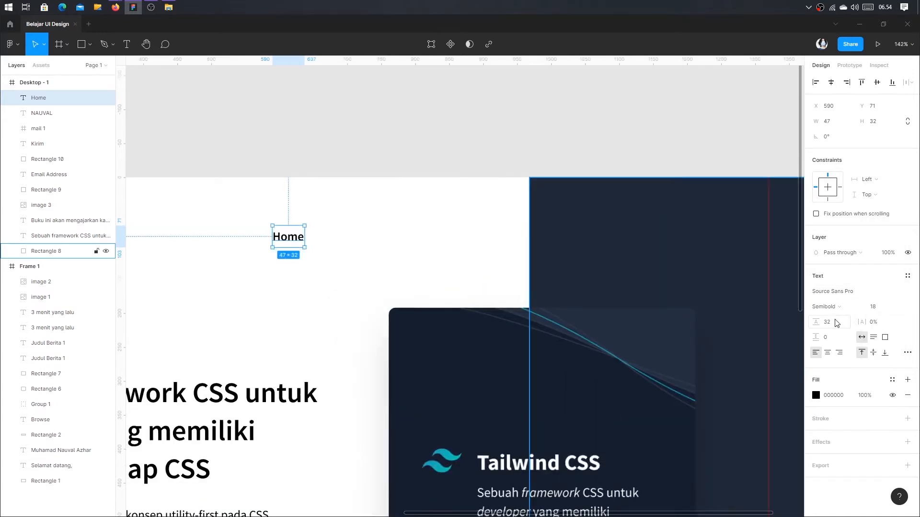
key("Return")
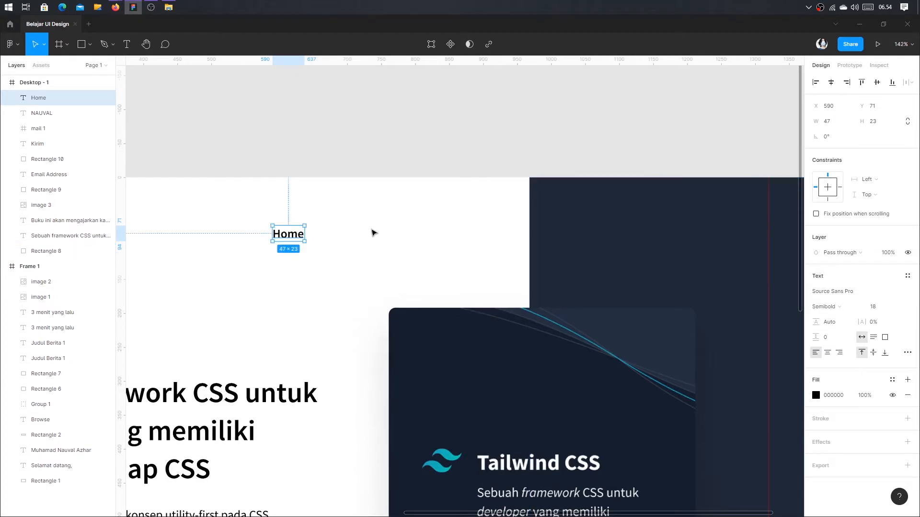
Place a duplicate of Home to its right at X 707
left_click_drag(289, 240, 361, 235)
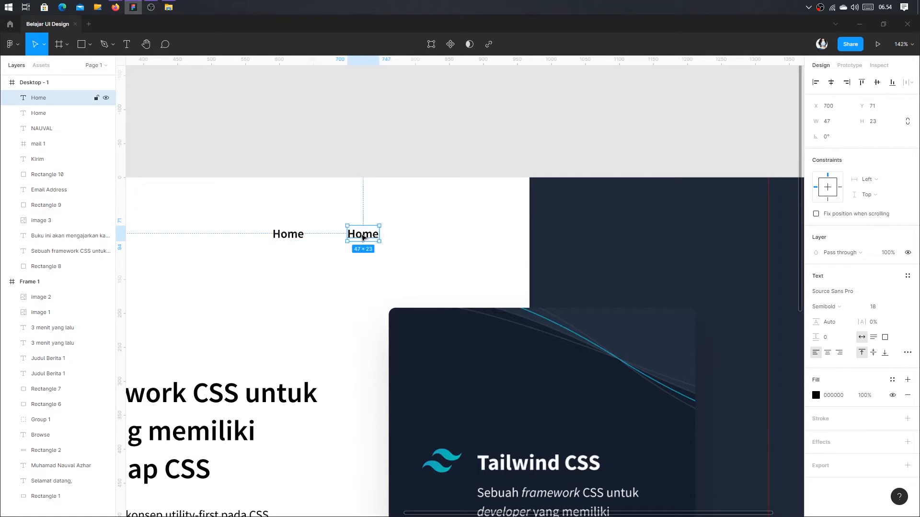
key("ctrl+z")
left_click_drag(303, 238, 375, 234)
key("ctrl+z")
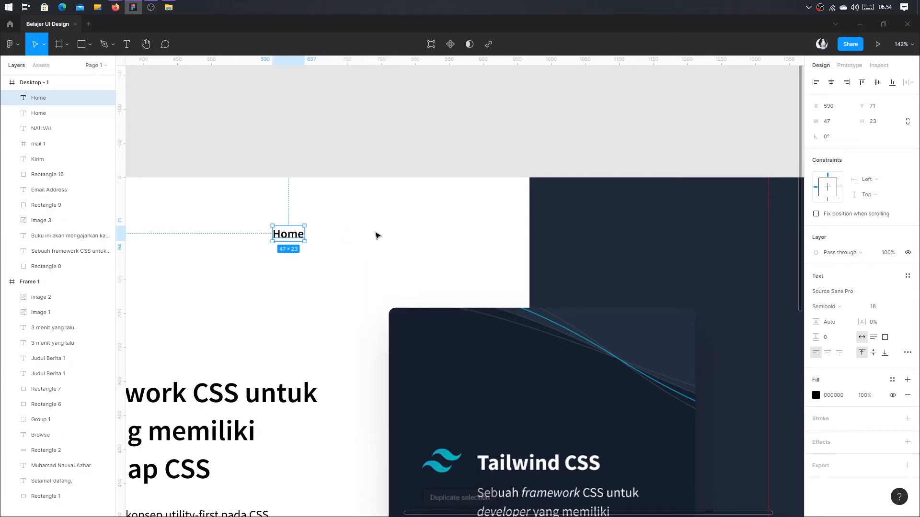
key("ctrl+z")
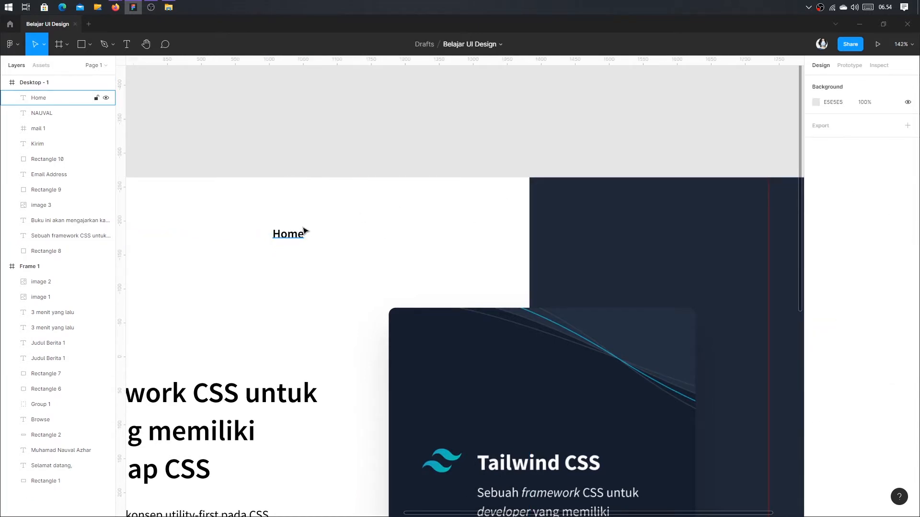
left_click(289, 234)
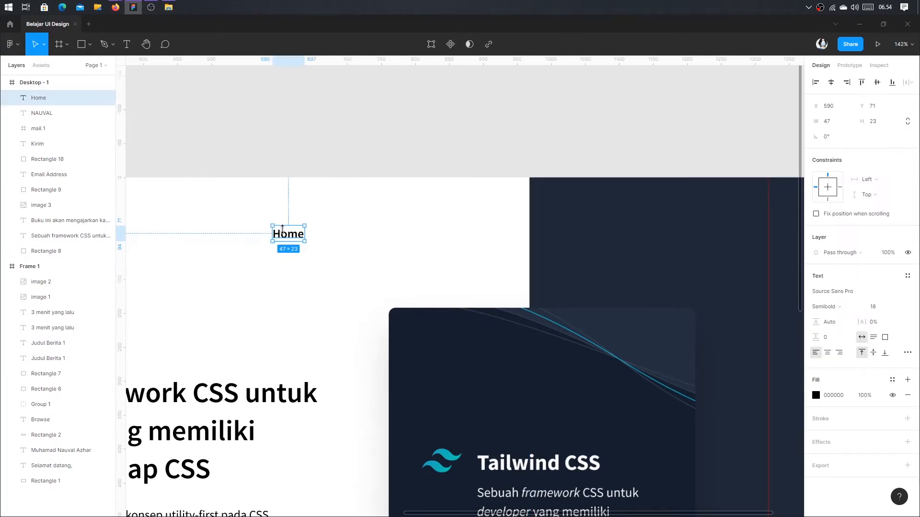
left_click_drag(282, 229, 364, 222)
Rename the Home copy to 'Projects' and duplicate it rightward
double_click(374, 231)
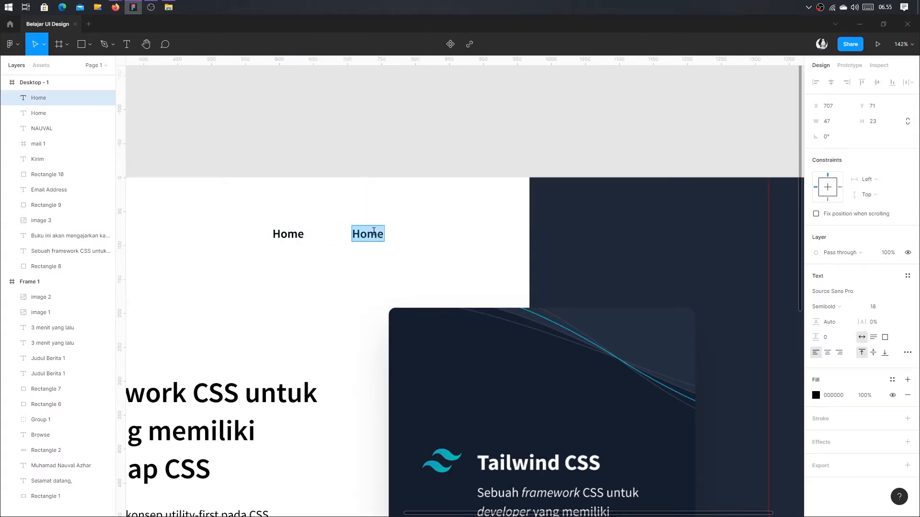
type("Projects")
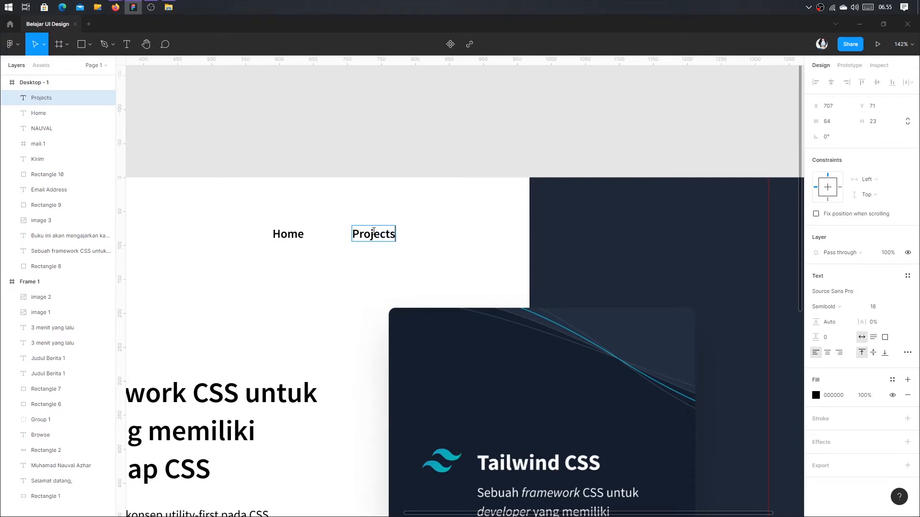
key("Escape")
left_click_drag(374, 234, 462, 228)
Turn the further copies into 'Contact' and 'About' labels
left_click_drag(283, 202, 345, 235)
left_click(314, 218)
left_click(333, 229)
double_click(344, 234)
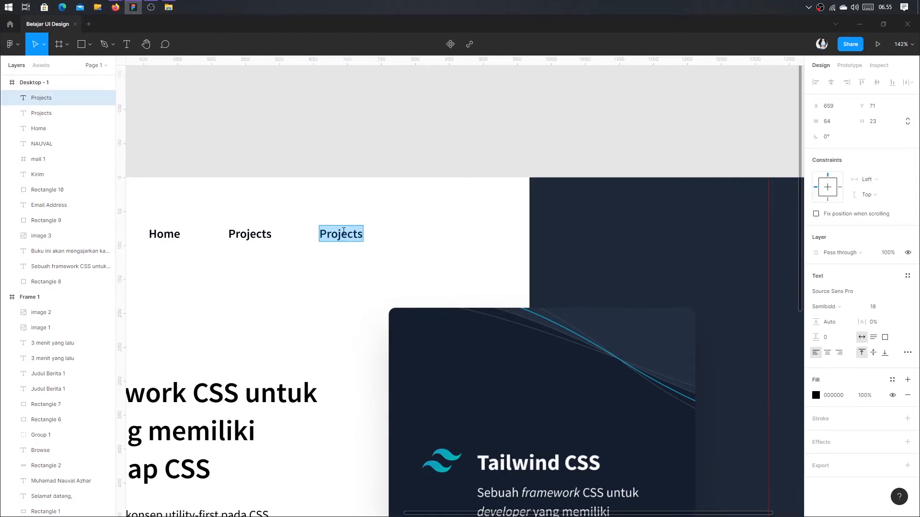
type("Contact")
key("Escape")
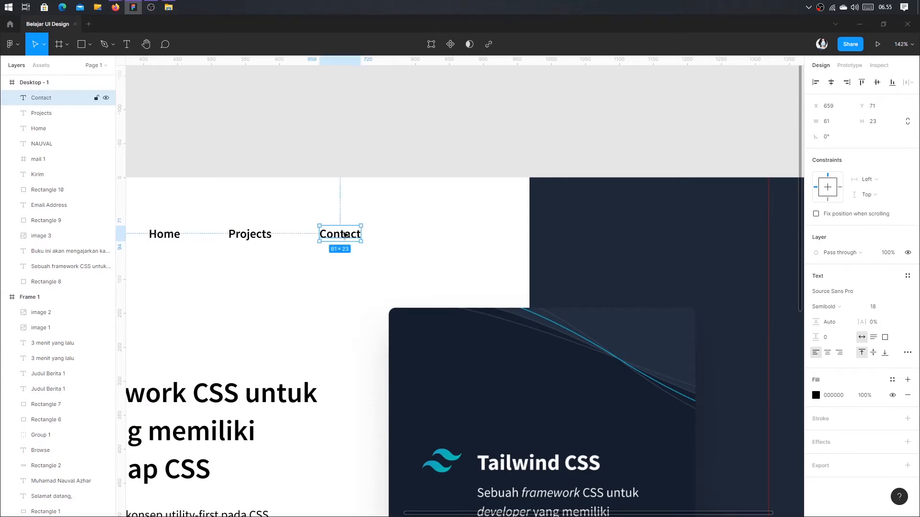
left_click_drag(344, 235, 436, 234)
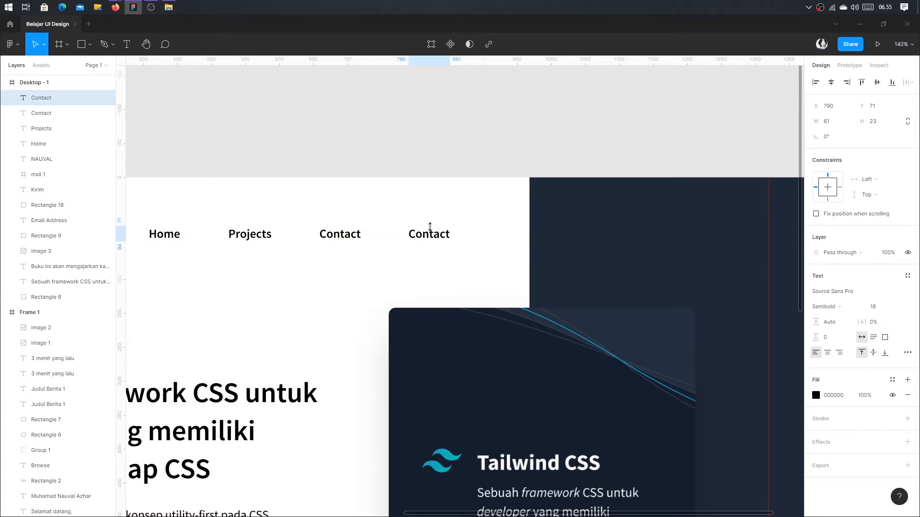
double_click(420, 228)
type("About")
key("Escape")
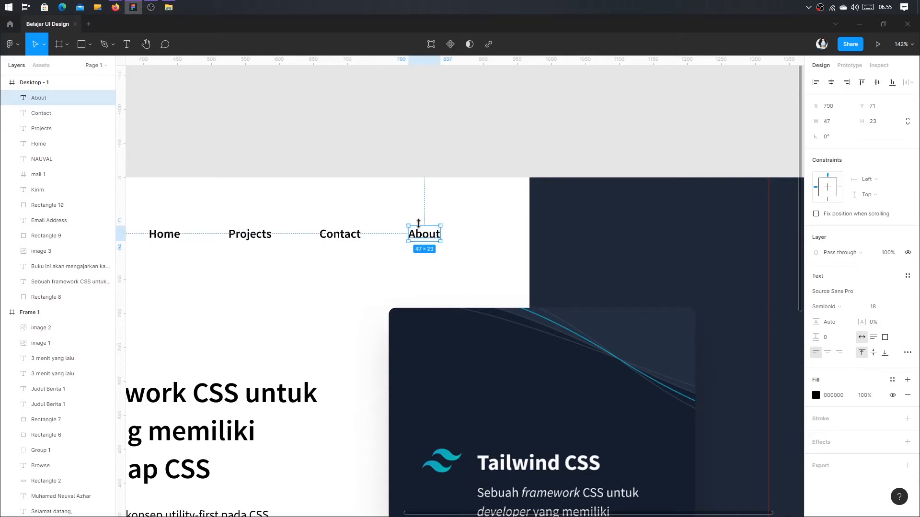
Select all four nav labels and move them left as one row
scroll(357, 213, "down", 5)
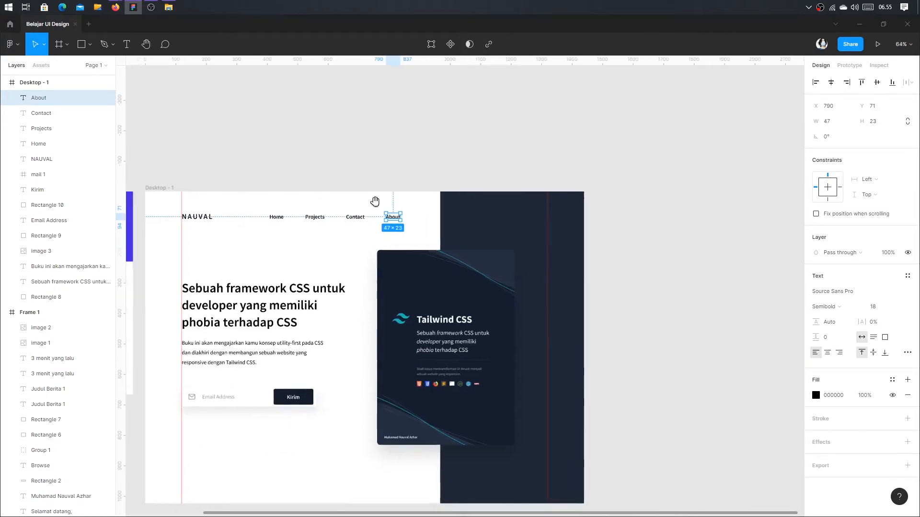
scroll(362, 215, "up", 2)
left_click_drag(267, 216, 473, 249)
left_click_drag(427, 230, 623, 236)
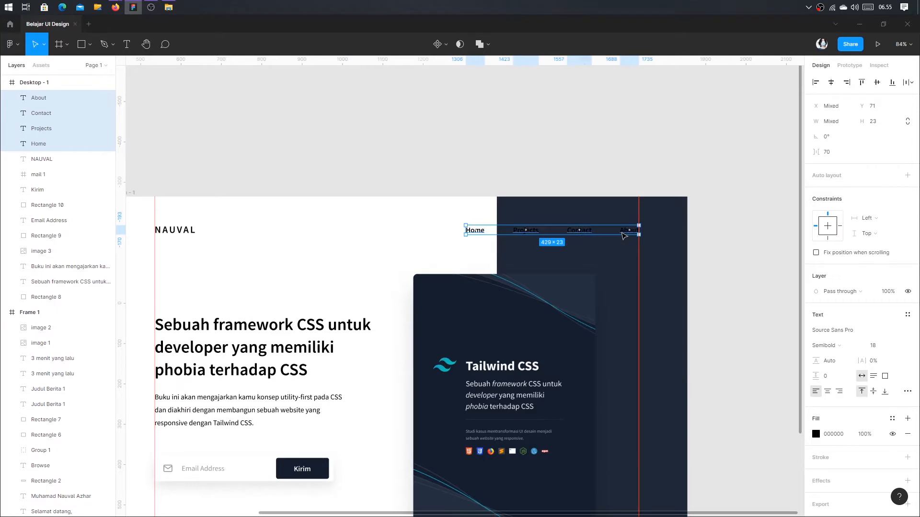
Try a white ffffff fill on Projects, Contact and About, undo it, and shift the labels about 100 left
left_click(599, 191)
scroll(476, 240, "right", 2)
left_click(474, 233)
left_click(525, 235, "shift")
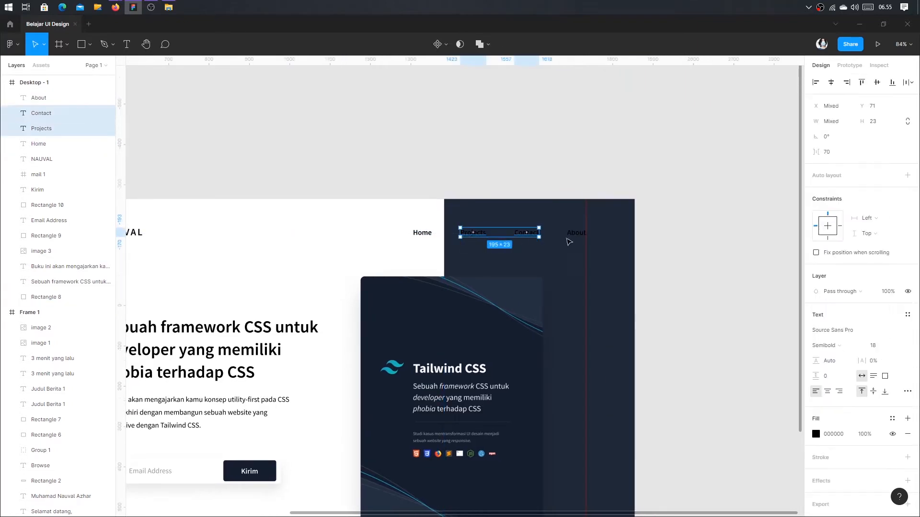
left_click(575, 233, "shift")
left_click(843, 434)
type("ffffff")
key("Tab")
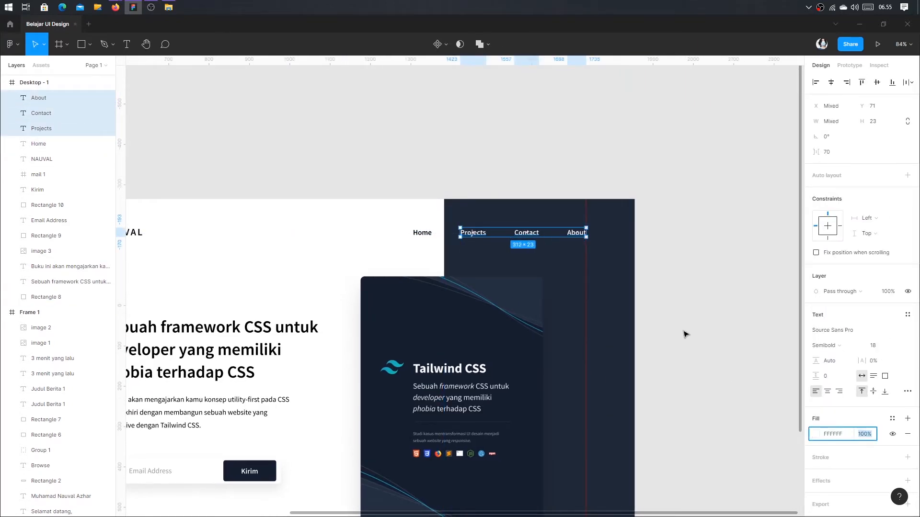
scroll(685, 334, "down", 5, "ctrl")
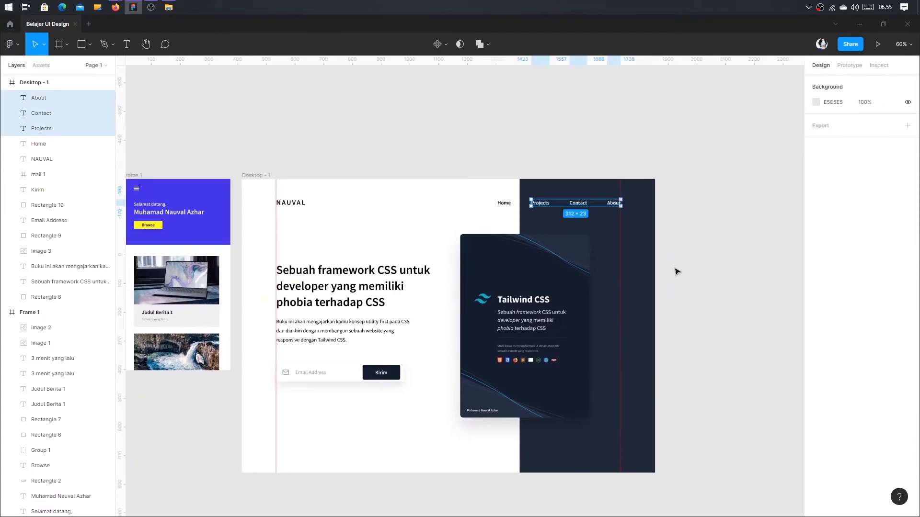
key("ctrl+z")
key("ctrl+z")
key("ctrl+z")
key("ctrl+z")
key("ctrl+z")
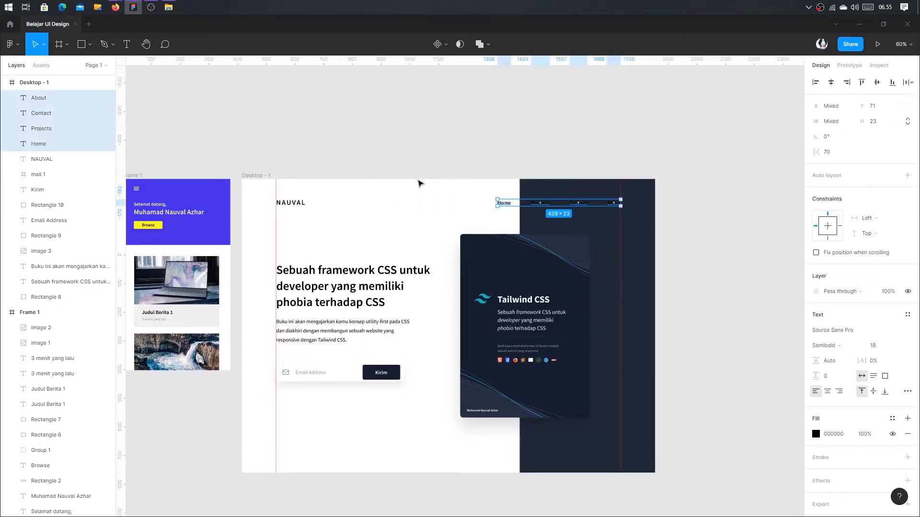
scroll(388, 173, "up", 4, "ctrl")
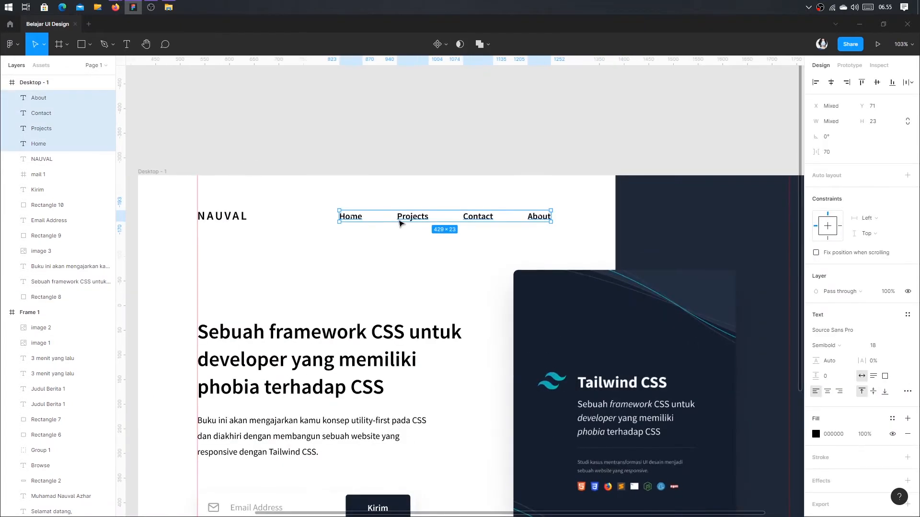
left_click_drag(395, 201, 348, 225)
Colour Home, Contact and About grey with the fill picker
left_click(355, 178)
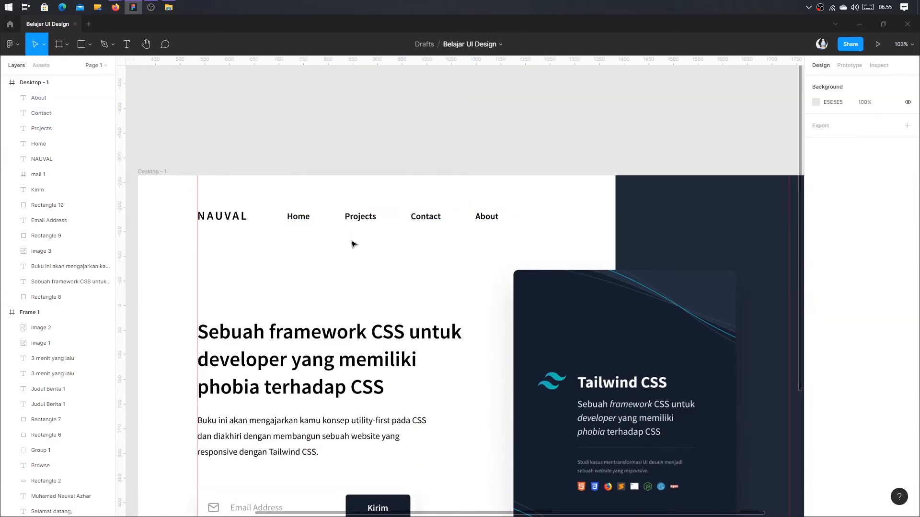
left_click(298, 218)
left_click(425, 217, "shift")
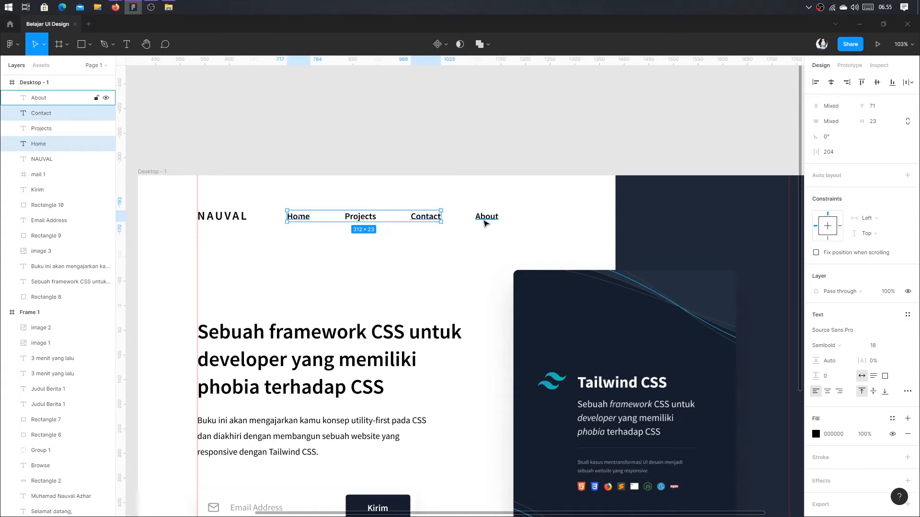
left_click(485, 219, "shift")
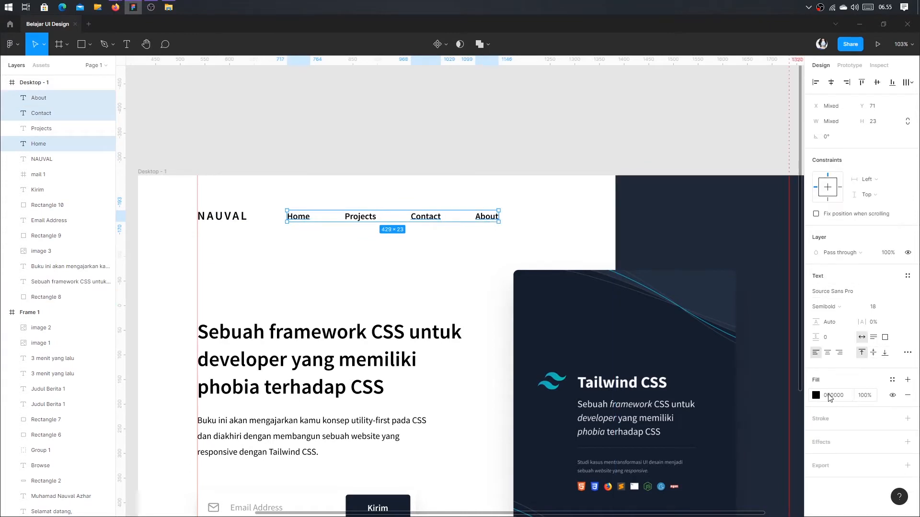
left_click(818, 395)
left_click_drag(689, 392, 672, 324)
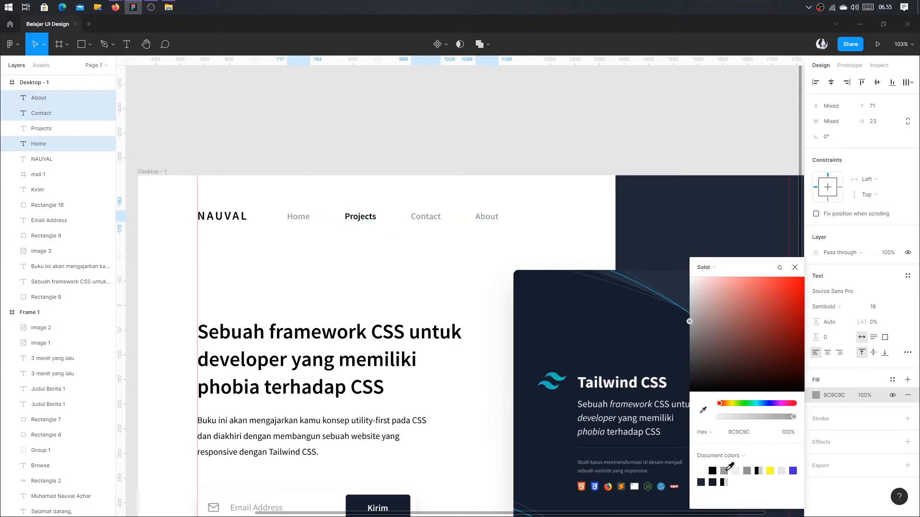
left_click(372, 261)
Move the whole nav row slightly down beside NAUVAL on the white area
left_click(372, 218)
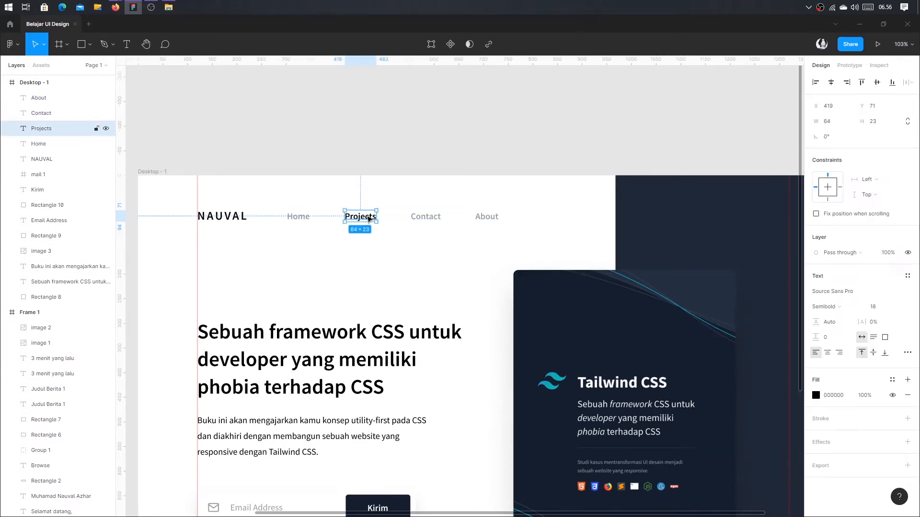
scroll(399, 288, "down", 1)
scroll(399, 288, "down", 5)
left_click(398, 268)
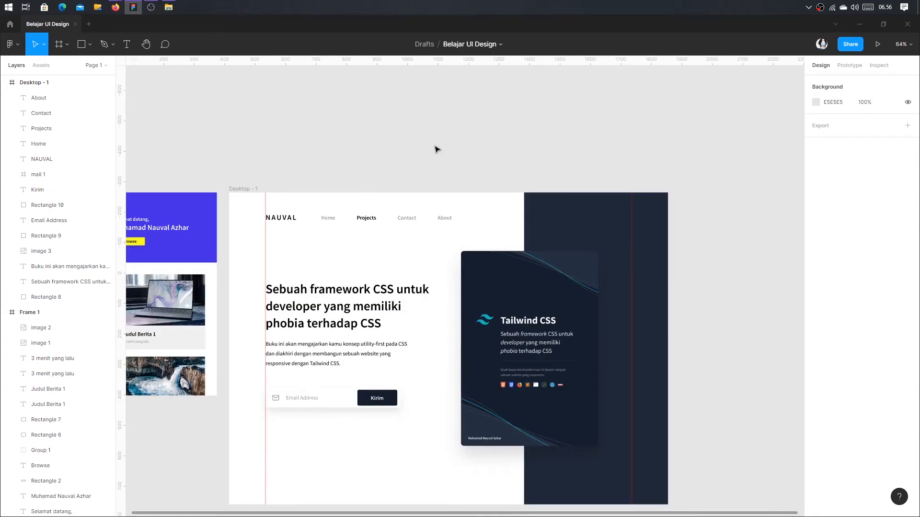
left_click_drag(435, 148, 383, 160)
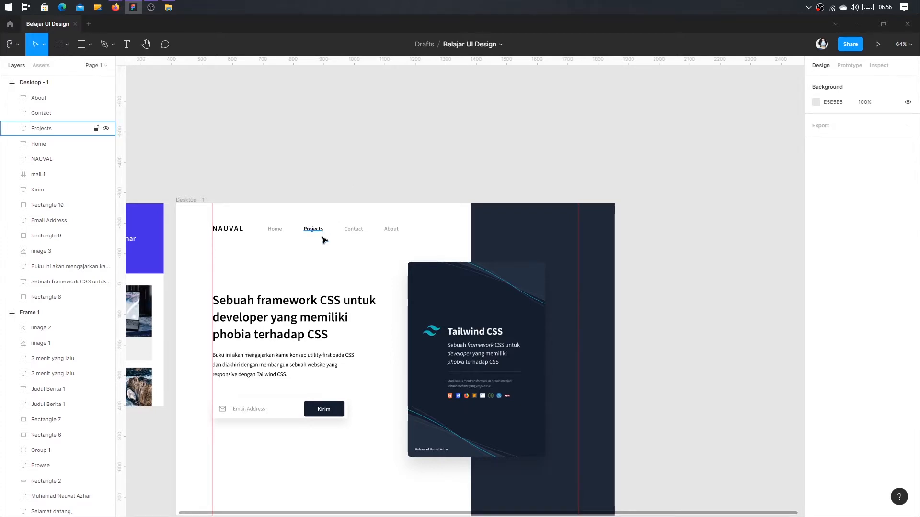
scroll(349, 255, "up", 3)
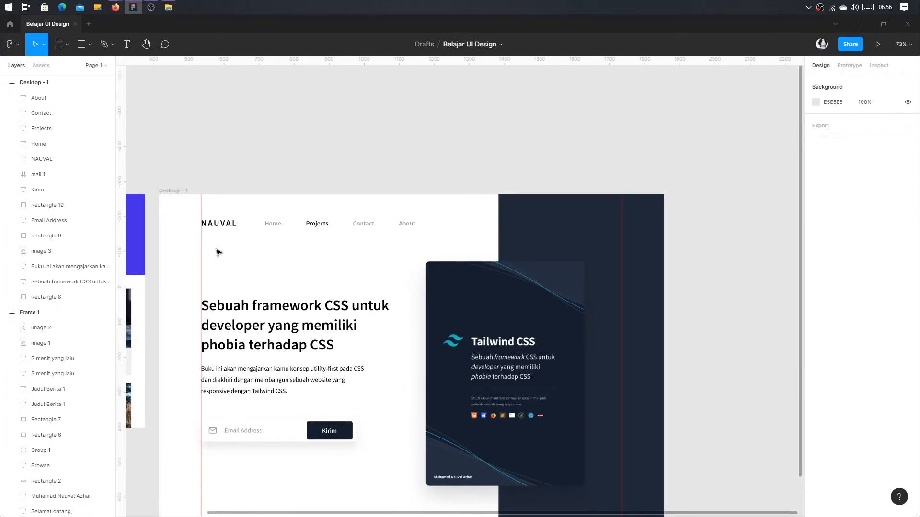
left_click_drag(217, 253, 397, 234)
Change the intro paragraph's fill from 181616 to a dark grey 5E5E5E
left_click(394, 167)
scroll(388, 213, "down", 3)
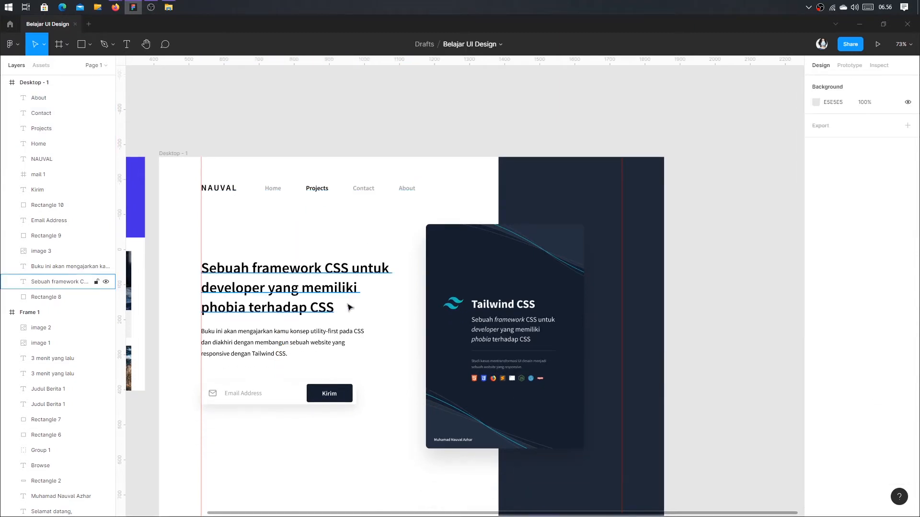
left_click(284, 320)
scroll(308, 345, "left", 3)
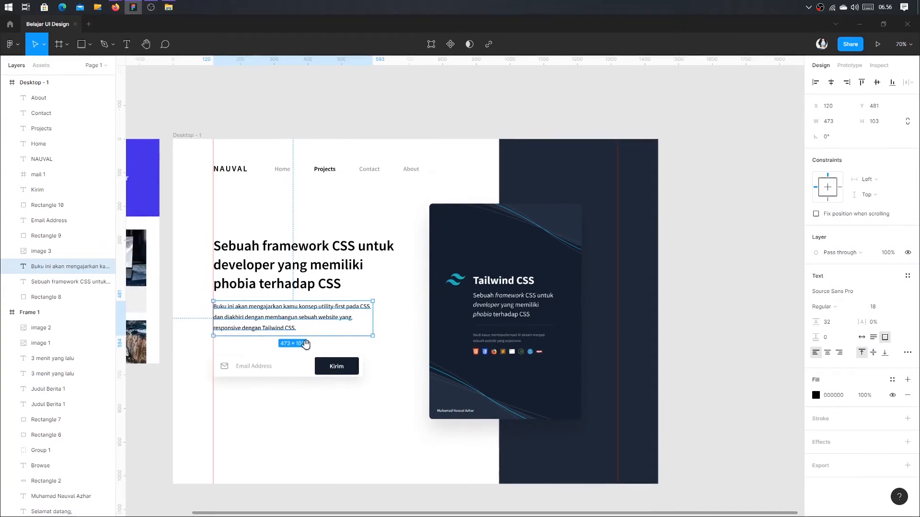
scroll(324, 350, "up", 3)
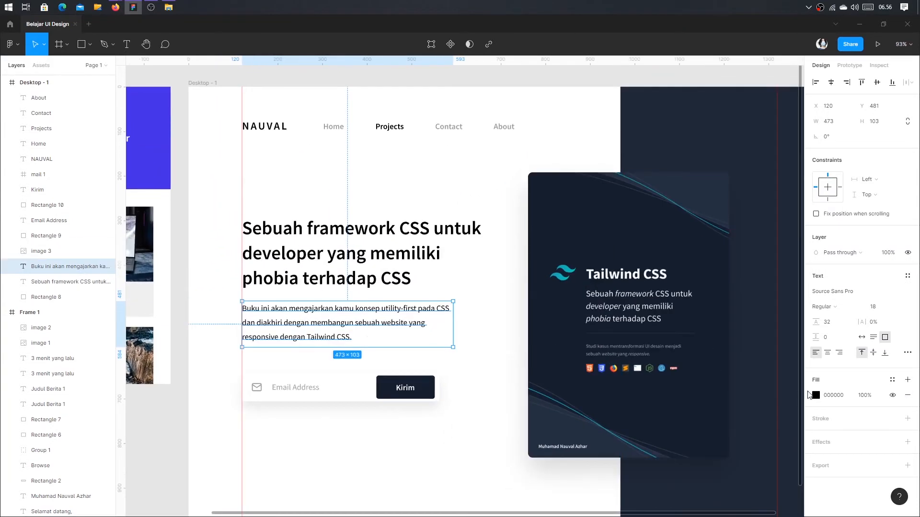
left_click(816, 395)
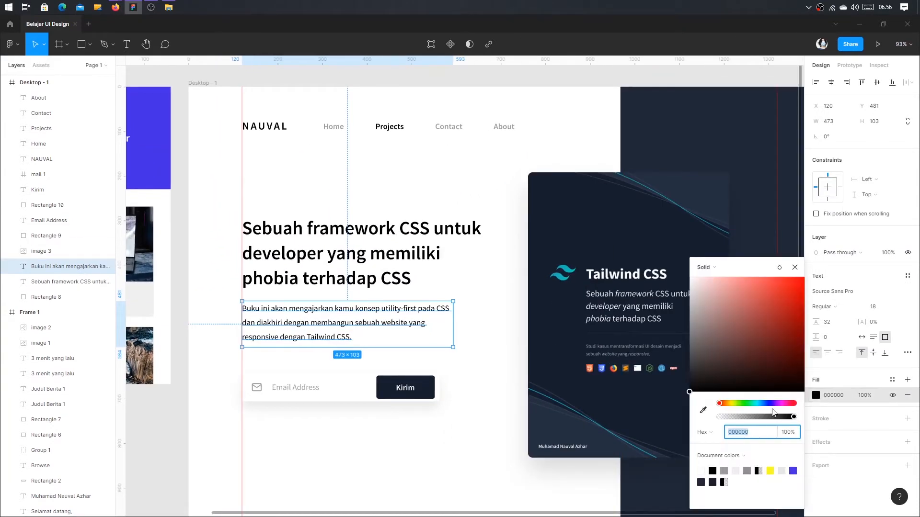
left_click(725, 471)
mouse_move(690, 356)
left_mouse_down()
mouse_move(693, 318)
mouse_move(690, 381)
mouse_move(690, 353)
left_mouse_up()
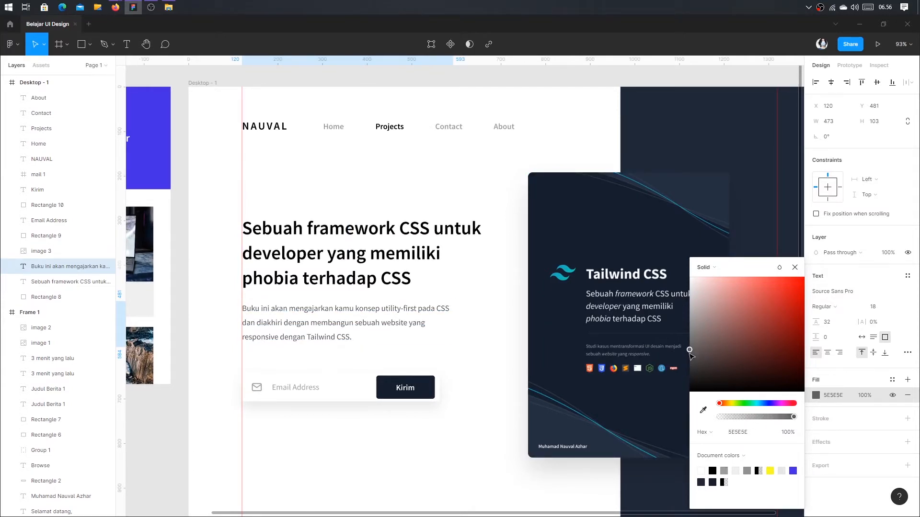
left_click(437, 425)
Hide the rulers, select the dark rectangle on the frame's right, and switch to the browser
scroll(437, 425, "down", 3)
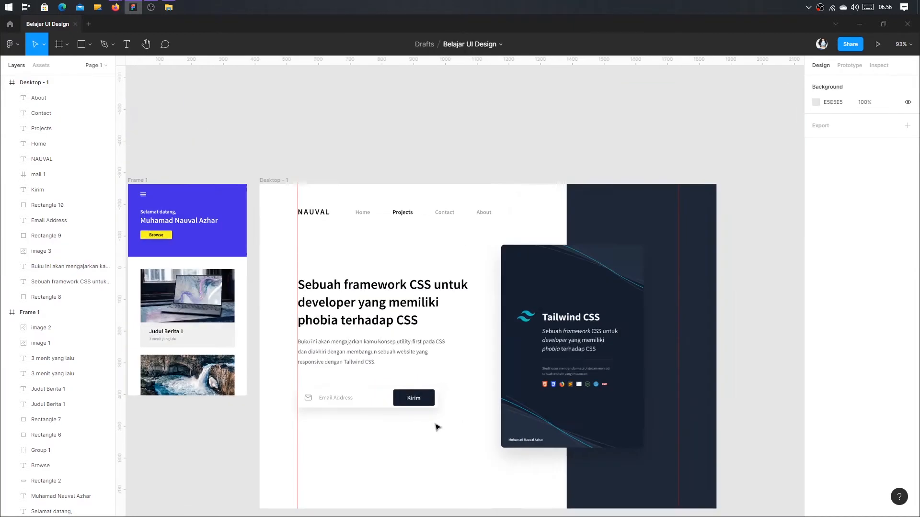
key("shift+r")
scroll(438, 426, "down", 1)
scroll(437, 427, "right", 2)
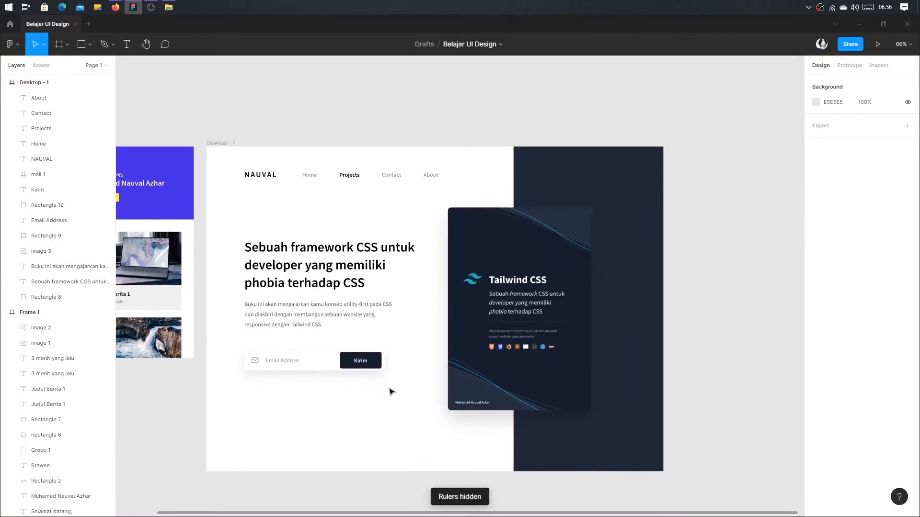
left_click(609, 363)
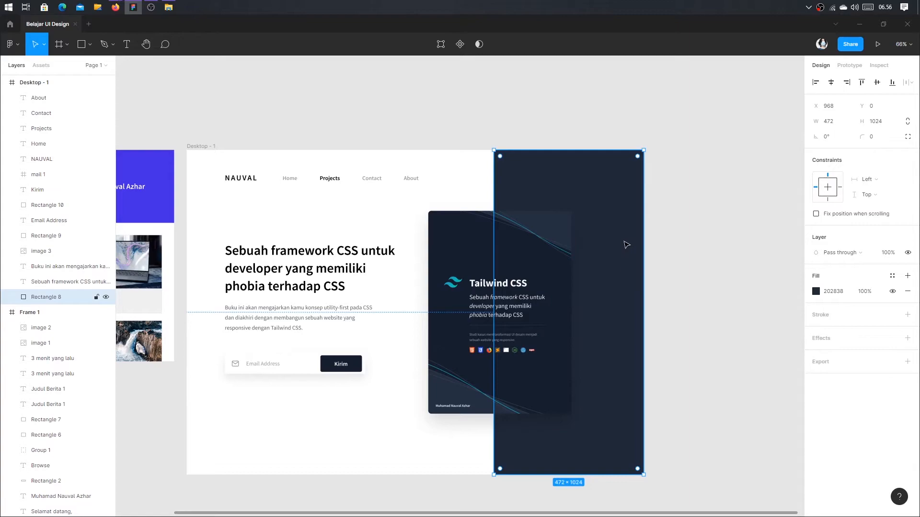
key("alt+Tab")
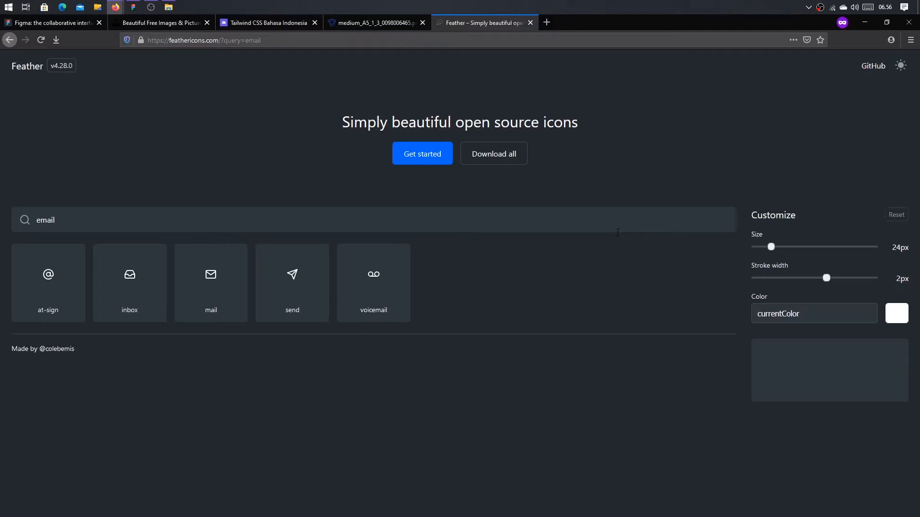
Search Unsplash photos for 'pattern'
key("ctrl+t")
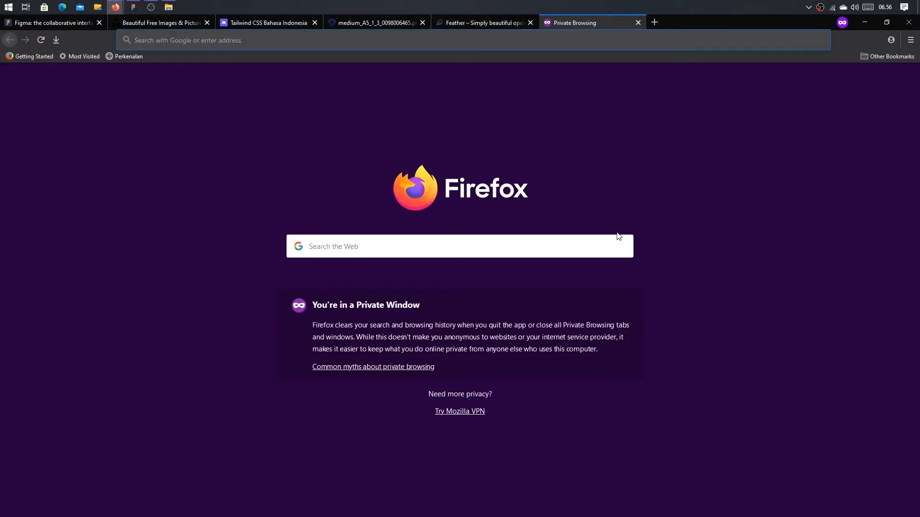
key("ctrl+w")
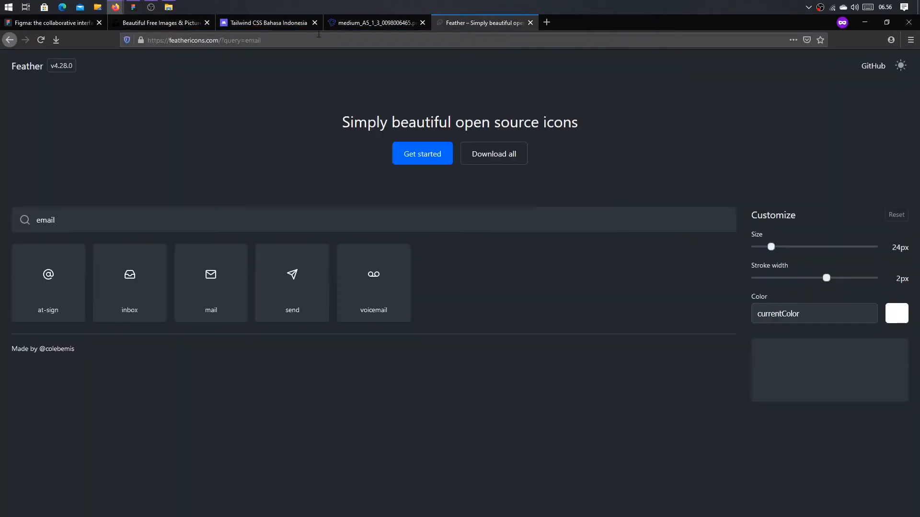
left_click(156, 24)
left_click(303, 73)
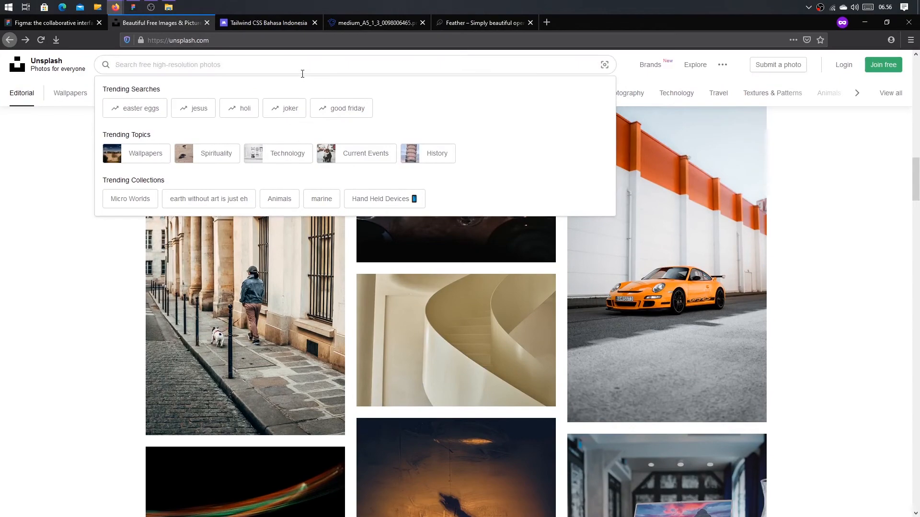
type("pattern")
key("Return")
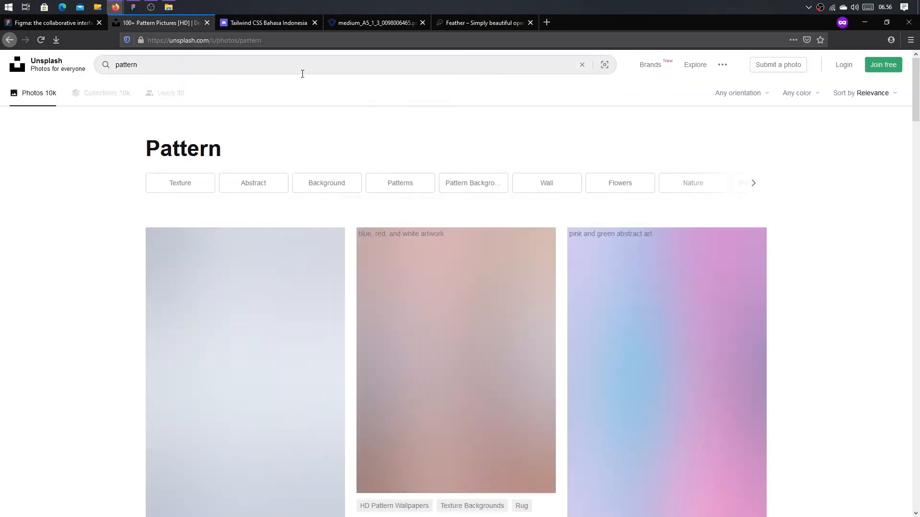
Browse the pattern results, then open a new private tab
scroll(388, 155, "down", 1)
scroll(388, 155, "down", 4)
scroll(390, 182, "up", 3)
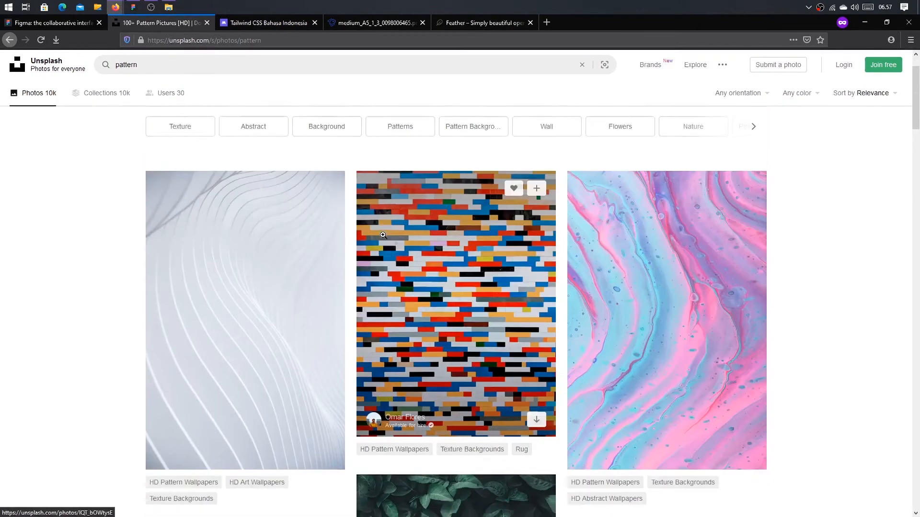
scroll(398, 242, "down", 8)
scroll(399, 243, "down", 1)
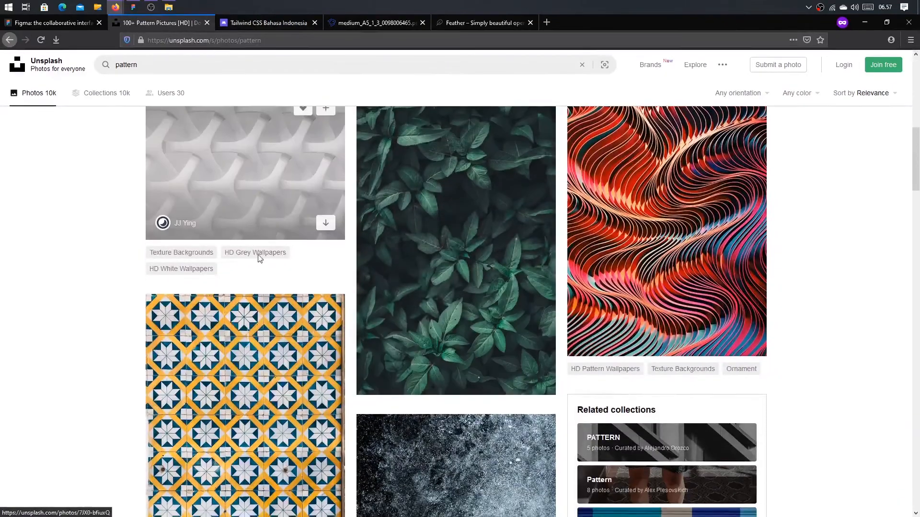
scroll(262, 263, "down", 6)
scroll(623, 326, "down", 15)
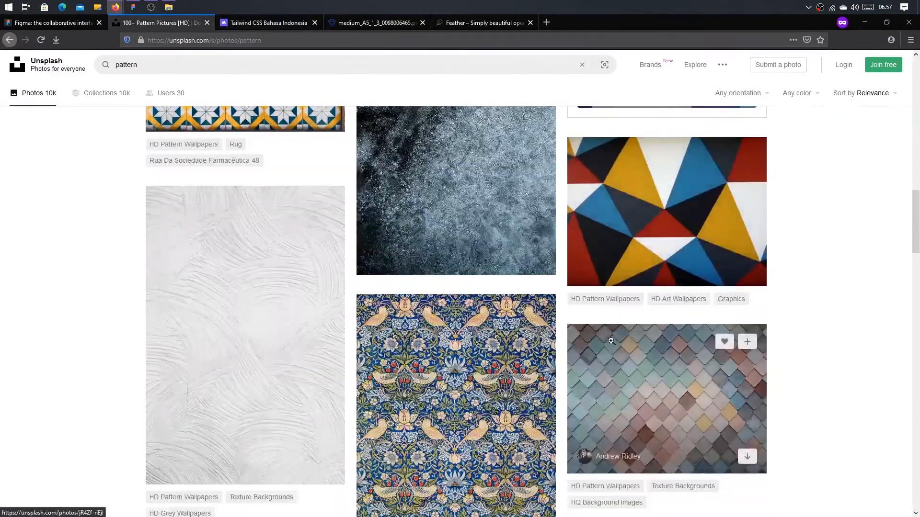
scroll(557, 321, "down", 15)
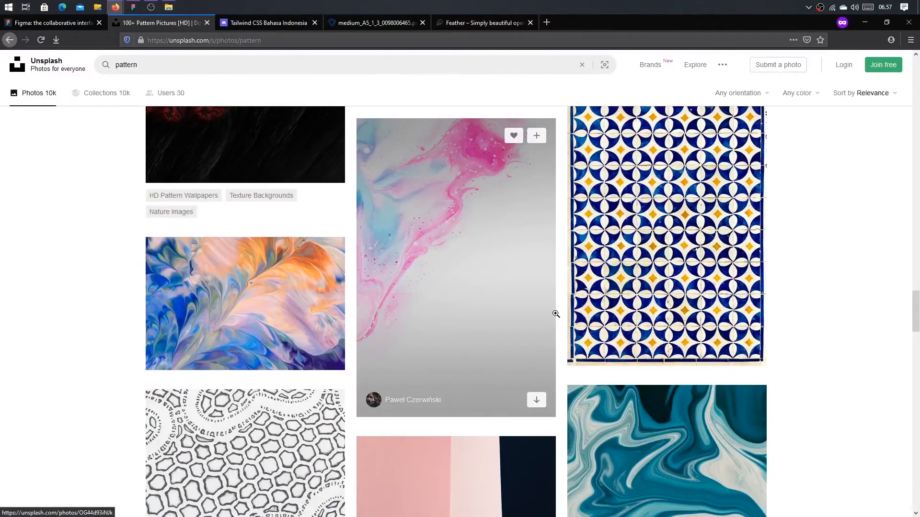
key("ctrl+t")
Load magicpattern.design and show its Examples 'Preview your next background' pattern grid
type("des")
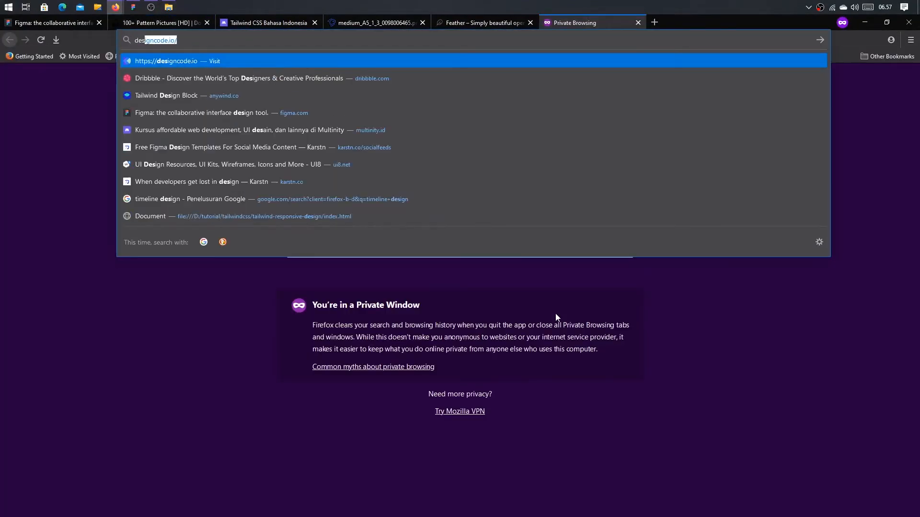
key("BackSpace")
key("BackSpace")
key("BackSpace")
key("BackSpace")
type("magic")
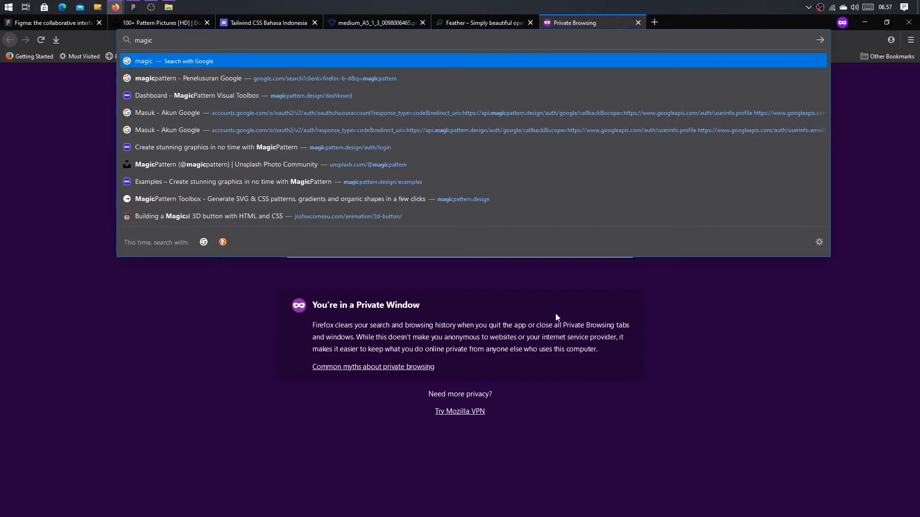
key("Down")
key("Down")
key("ctrl+BackSpace")
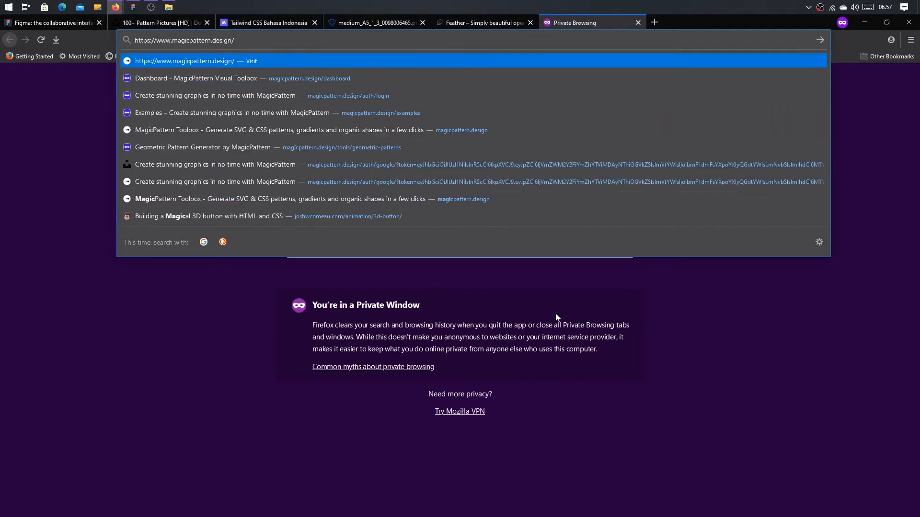
key("Return")
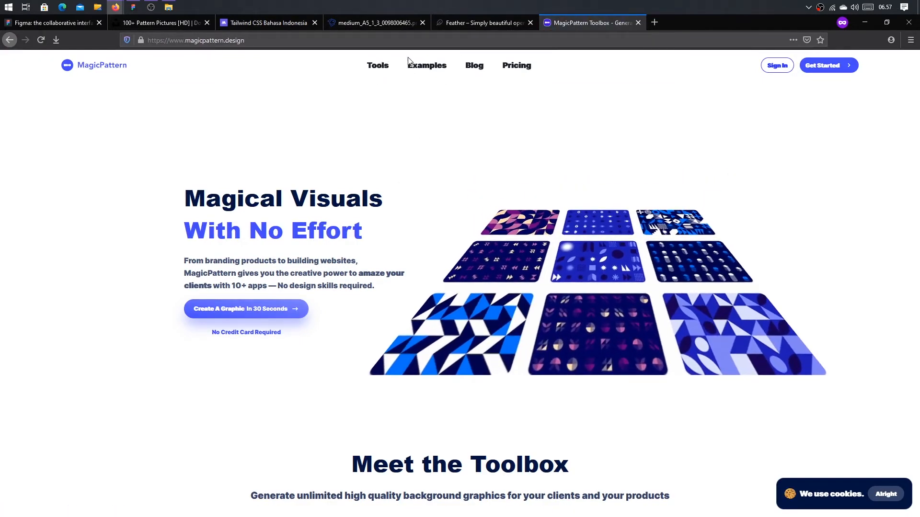
left_click(428, 70)
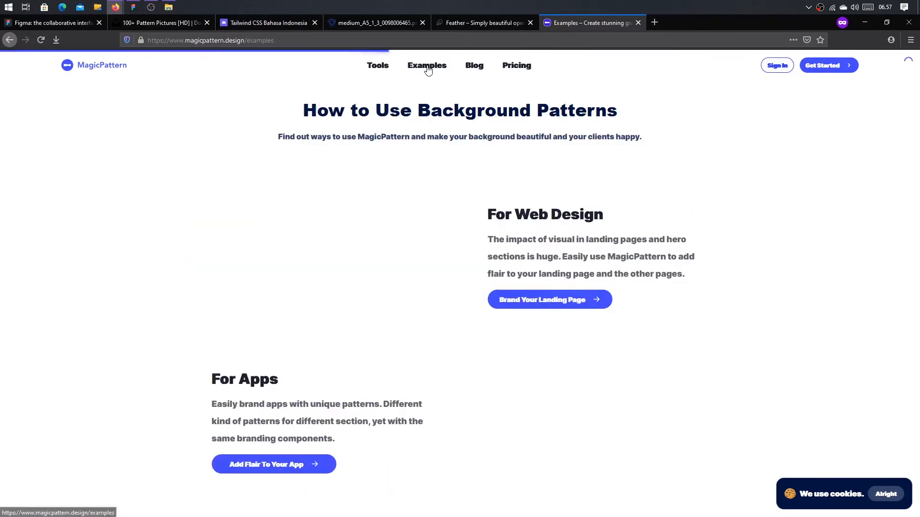
scroll(501, 164, "down", 2)
scroll(556, 223, "down", 15)
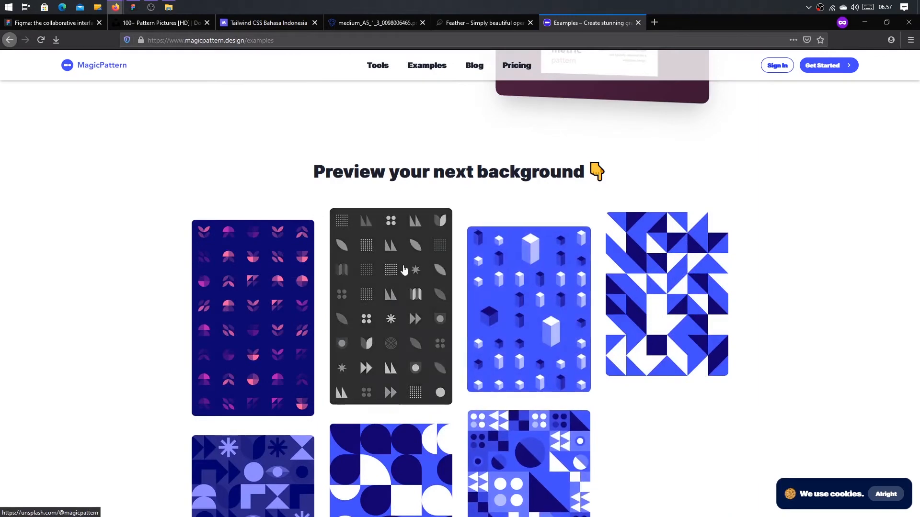
Open MagicPattern's Unsplash profile and browse its photos
left_click(292, 273)
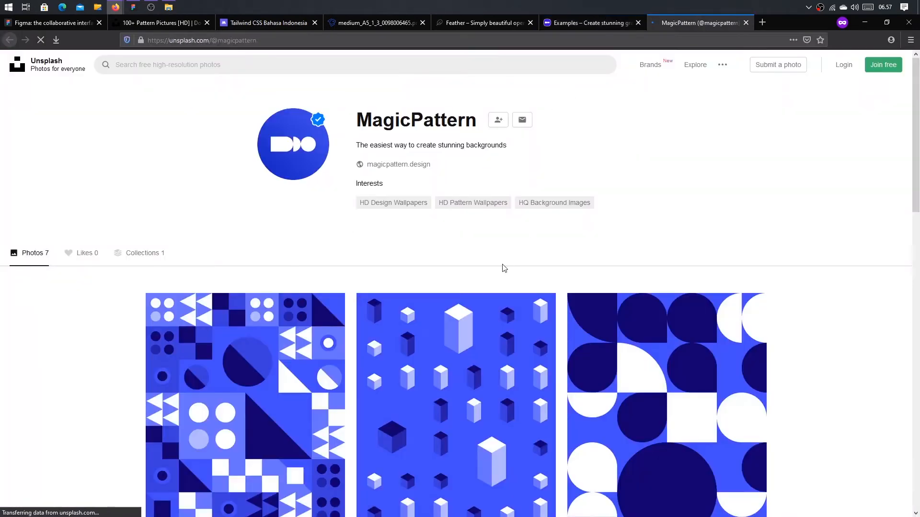
scroll(506, 264, "down", 8)
scroll(508, 264, "down", 1)
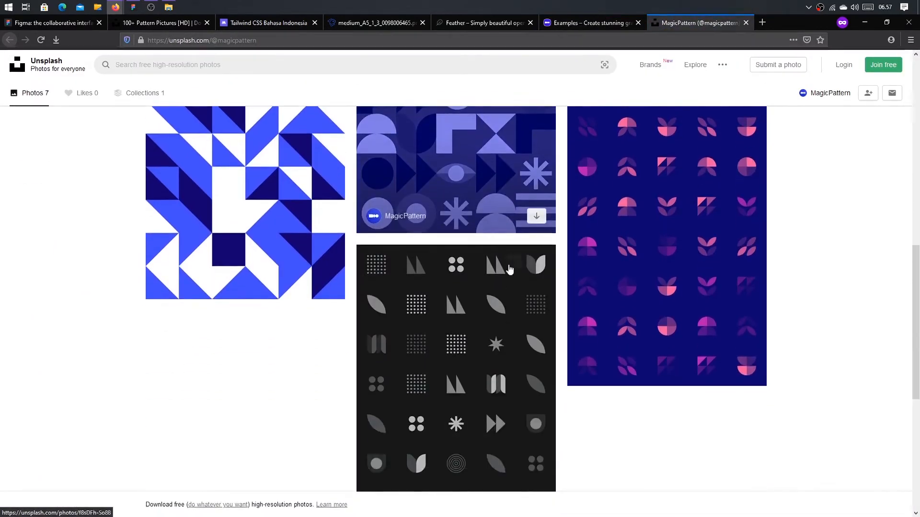
scroll(508, 264, "up", 7)
scroll(509, 264, "down", 4)
scroll(508, 264, "down", 2)
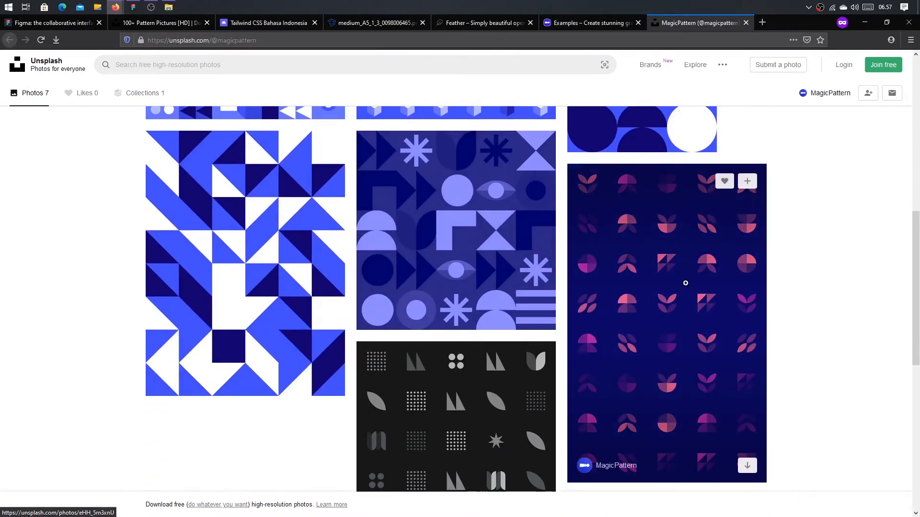
scroll(686, 282, "up", 5)
scroll(686, 282, "down", 5)
Copy the purple flower pattern image and return to Figma
left_click(671, 302)
right_click(422, 226)
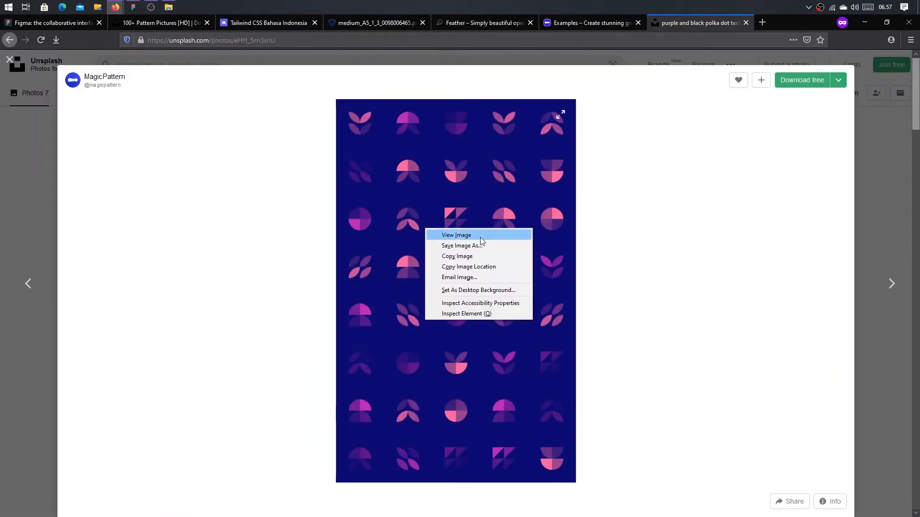
left_click(458, 256)
key("alt+Tab")
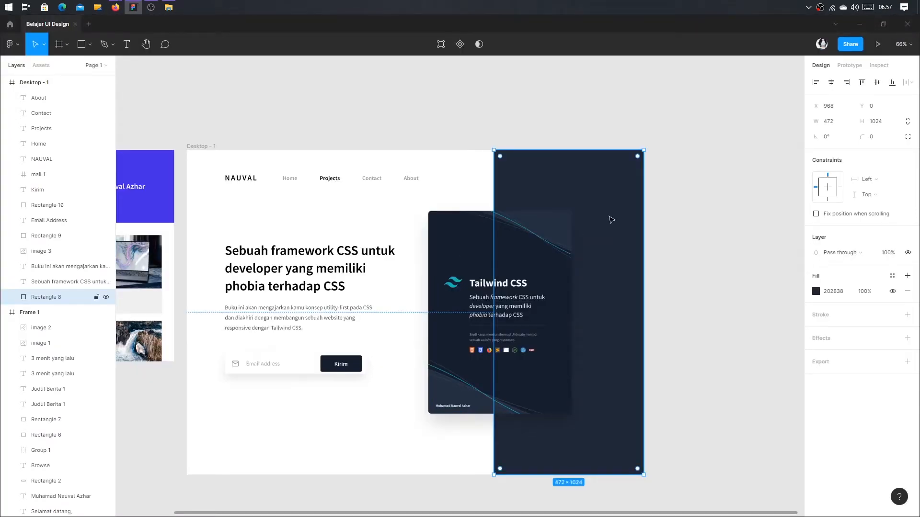
key("ctrl+v")
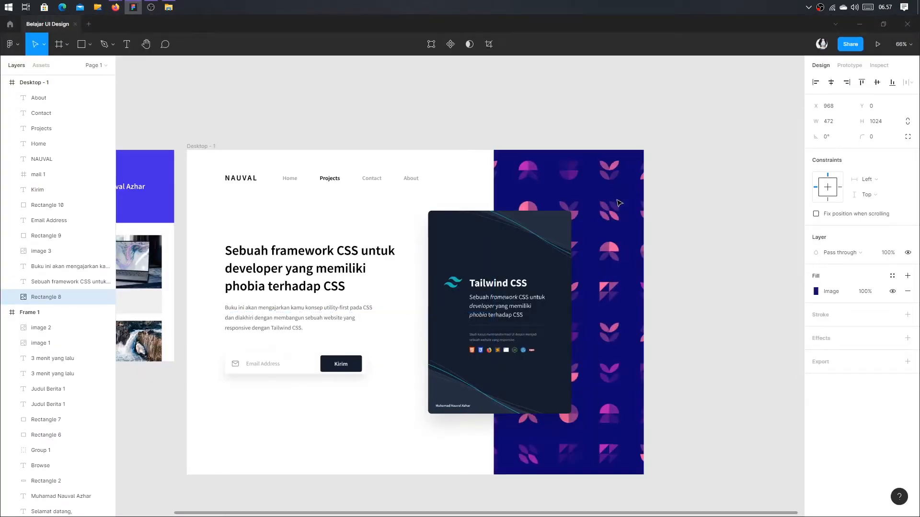
left_click(679, 163)
left_click_drag(679, 162, 620, 155)
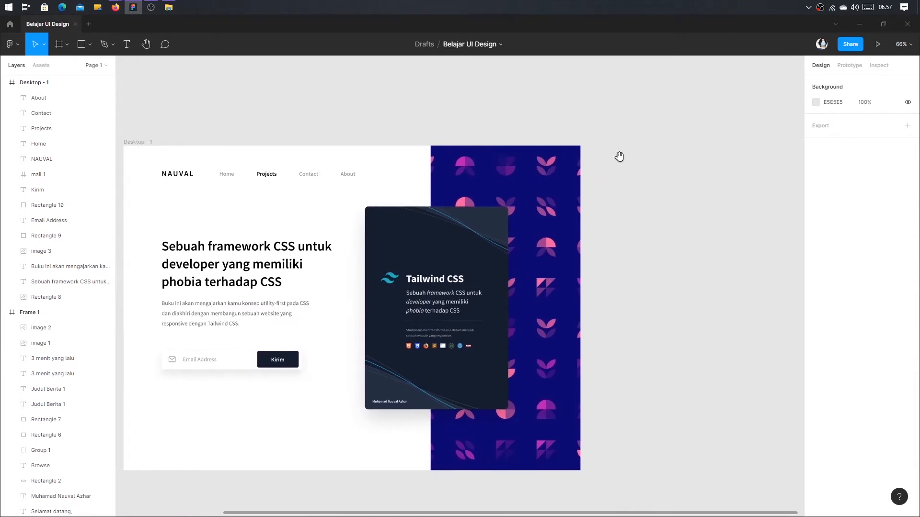
left_click(590, 204)
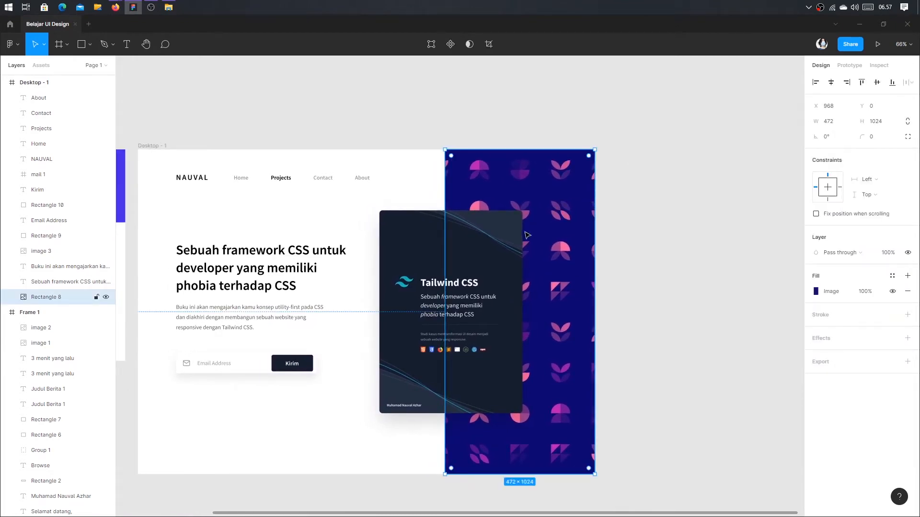
left_click(496, 257)
left_click(542, 220)
left_click(815, 290)
left_click(826, 293)
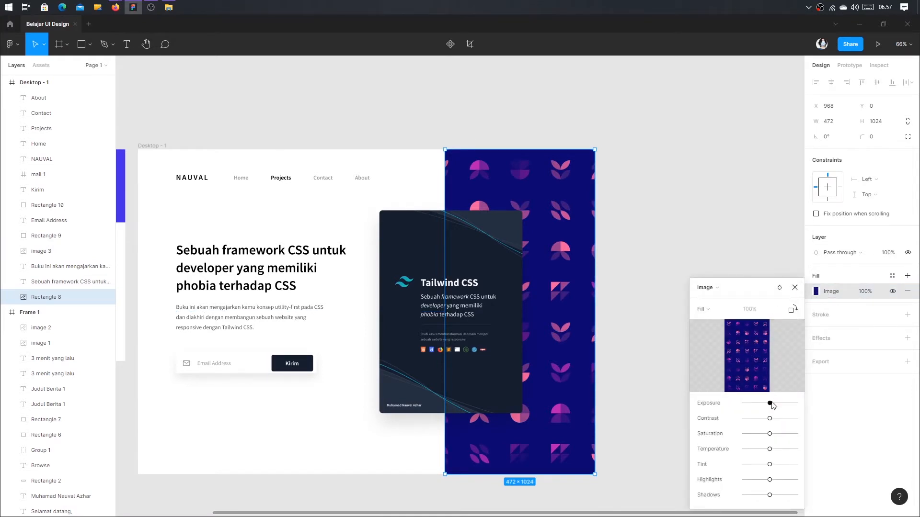
left_click_drag(770, 403, 746, 496)
key("ctrl+z")
left_click(794, 287)
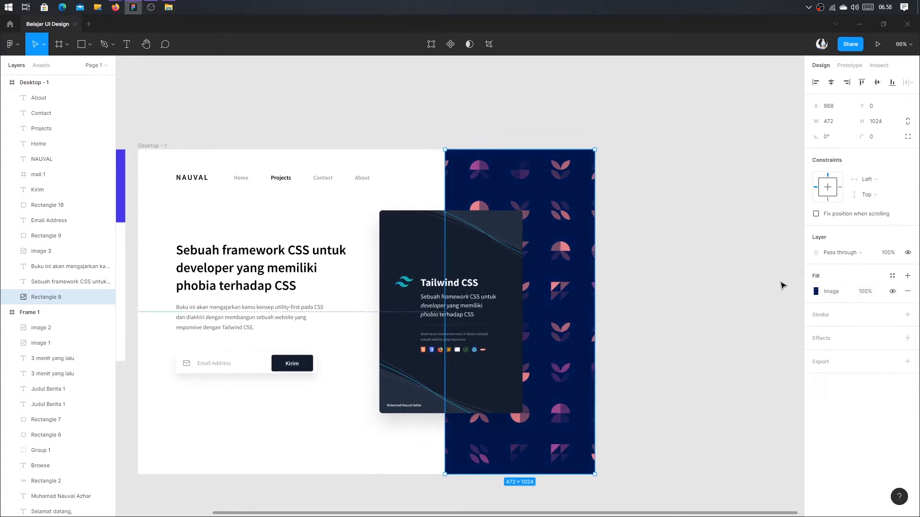
key("ctrl+z")
key("ctrl+shift+z")
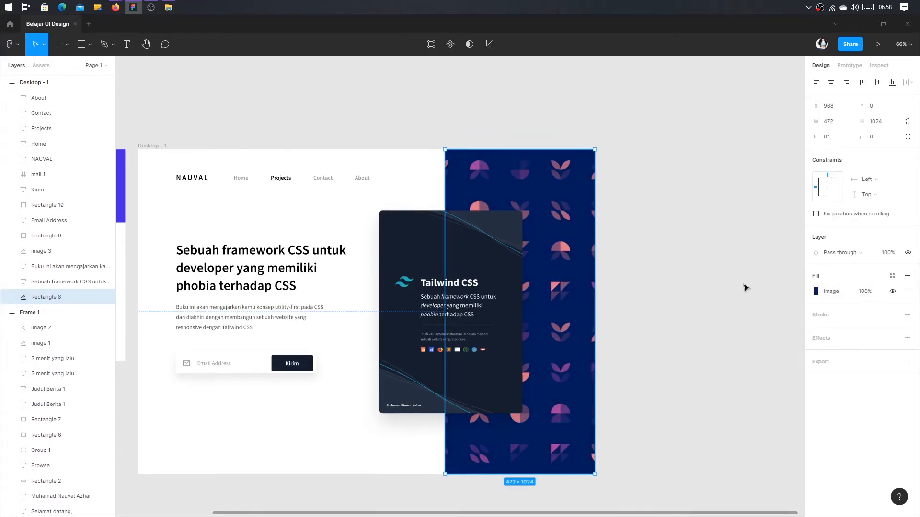
key("ctrl+z")
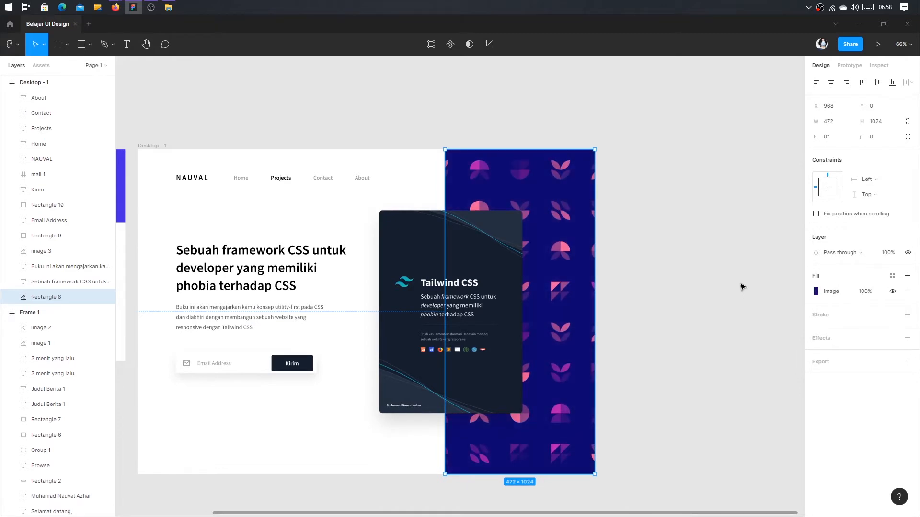
key("ctrl+z")
key("ctrl+z")
key("ctrl+z")
key("ctrl+z")
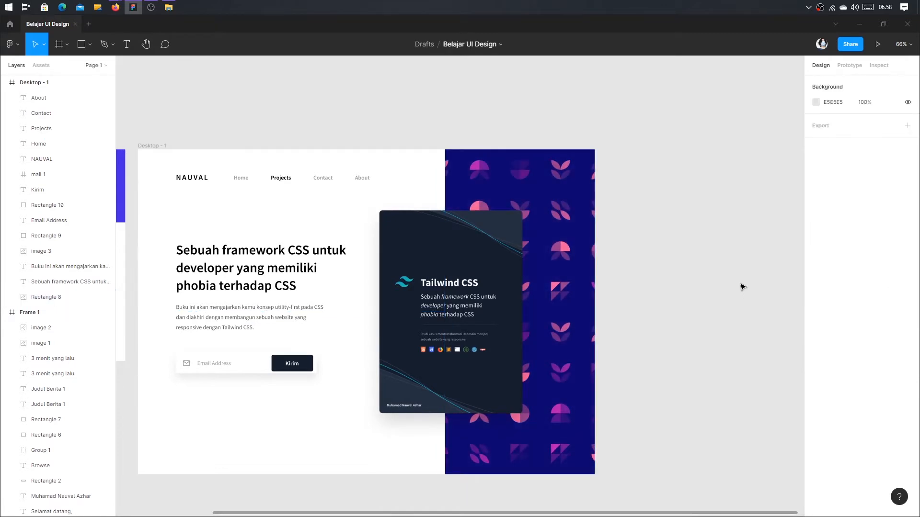
key("ctrl+z")
key("ctrl+z")
key("ctrl+z")
key("ctrl+z")
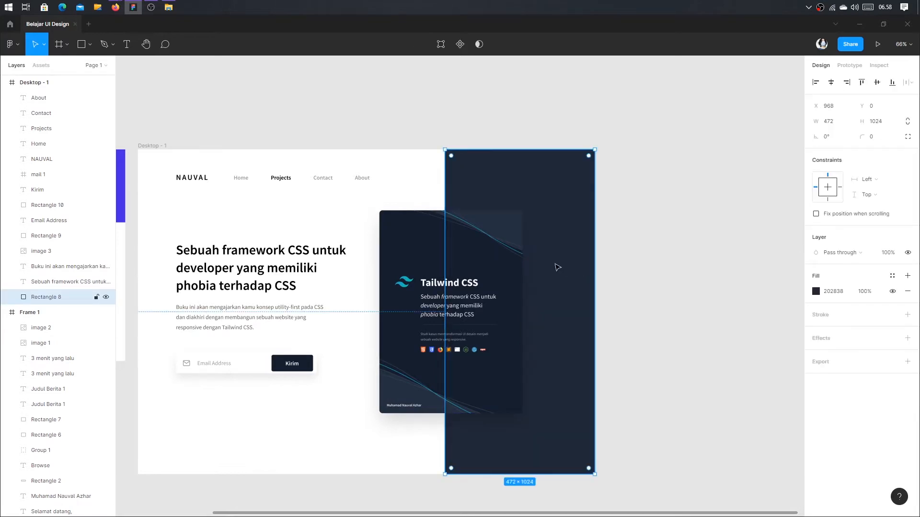
key("ctrl+d")
key("ctrl+v")
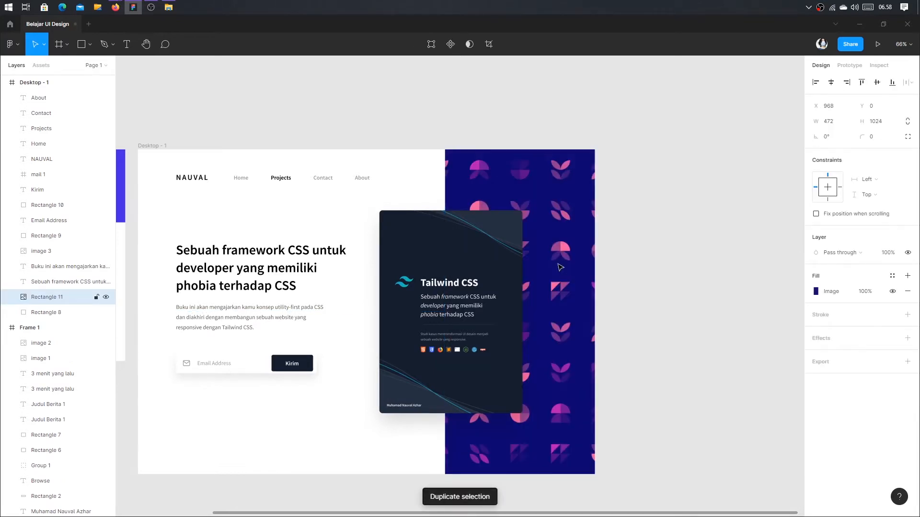
left_click_drag(561, 267, 615, 278)
key("ctrl+z")
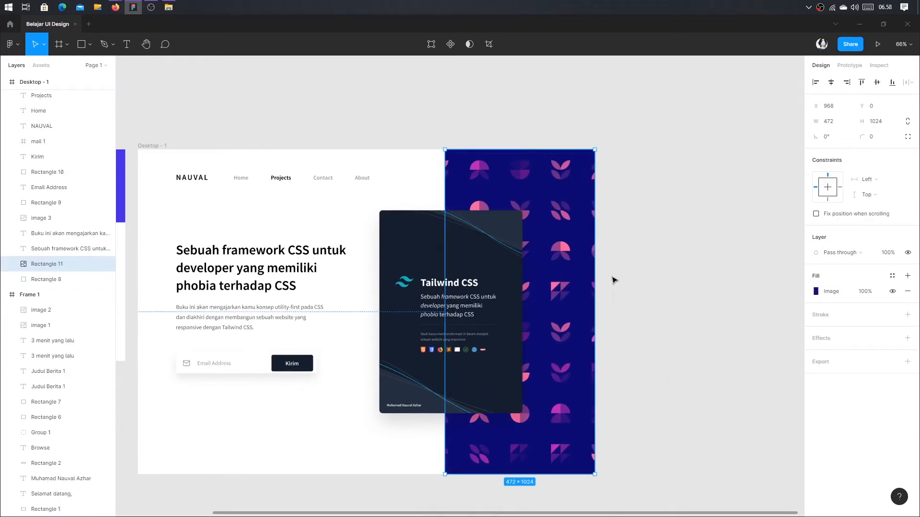
left_click(833, 292)
left_click(779, 288)
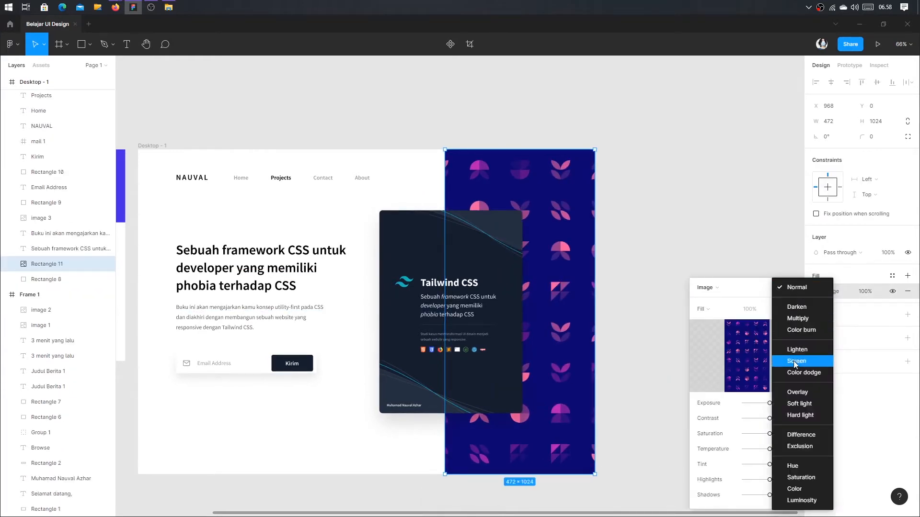
left_click(797, 392)
key("Escape")
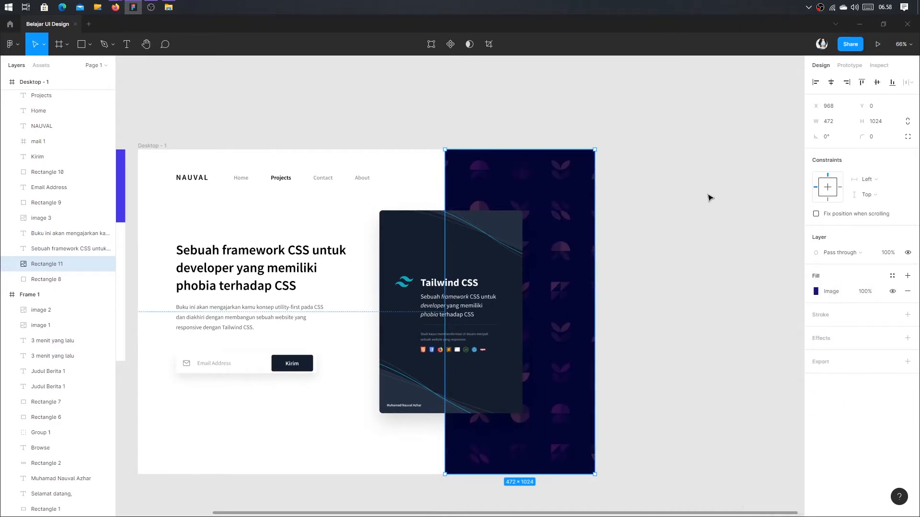
left_click(710, 197)
key("ctrl+z")
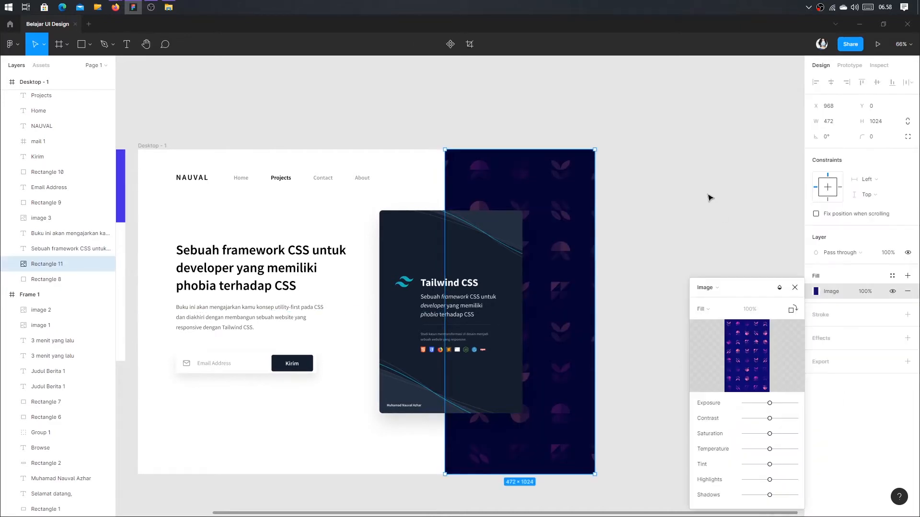
key("Escape")
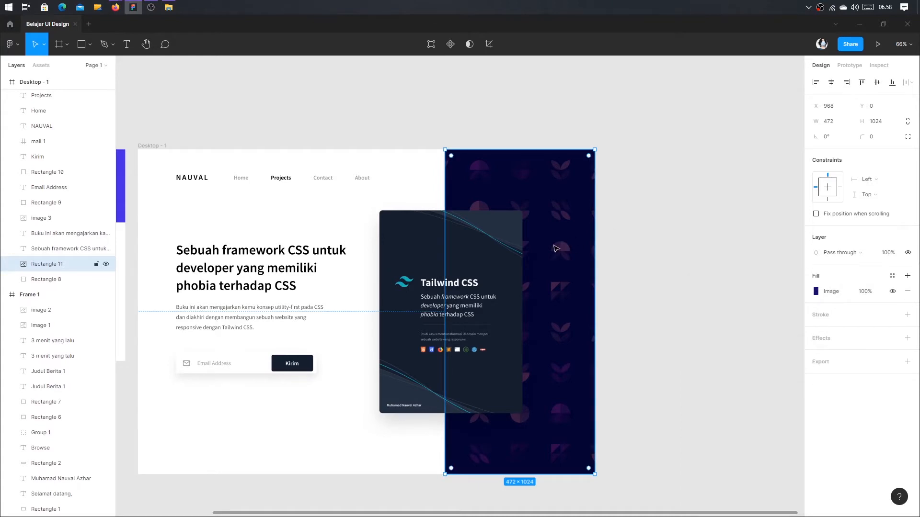
key("Delete")
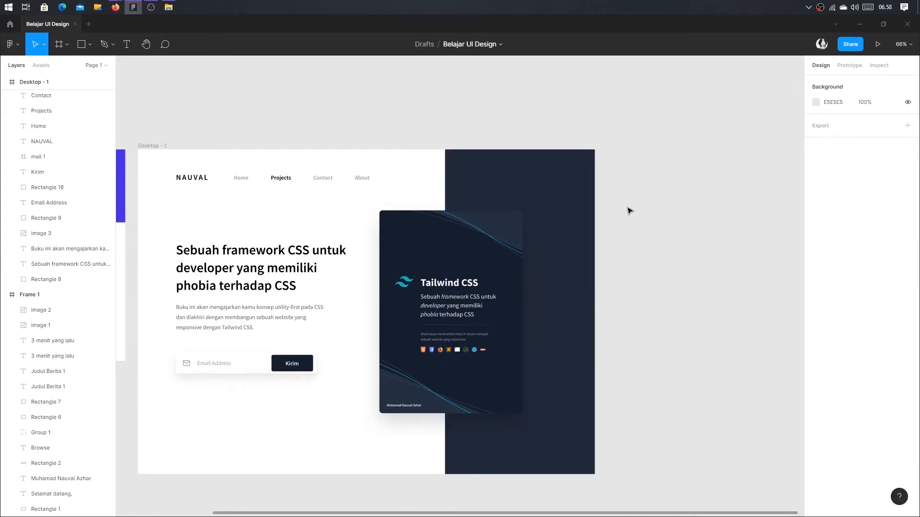
left_click_drag(629, 209, 678, 212)
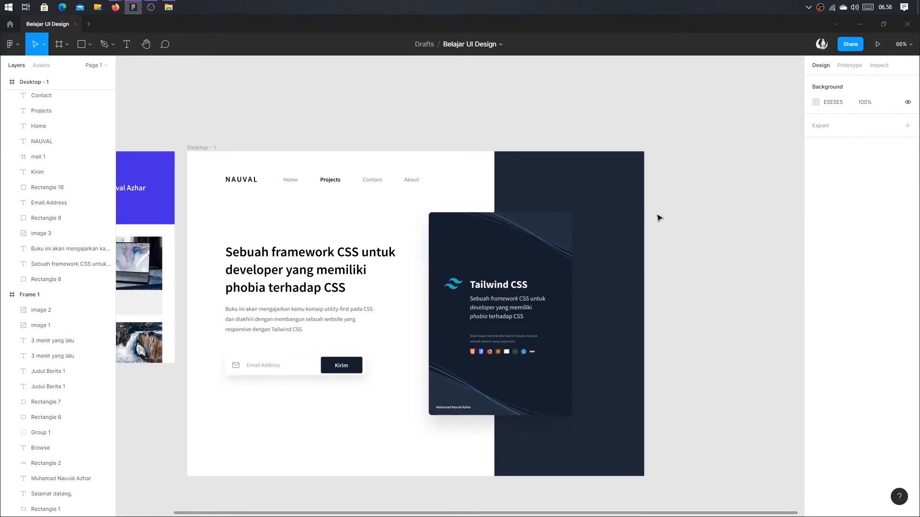
left_click(637, 216)
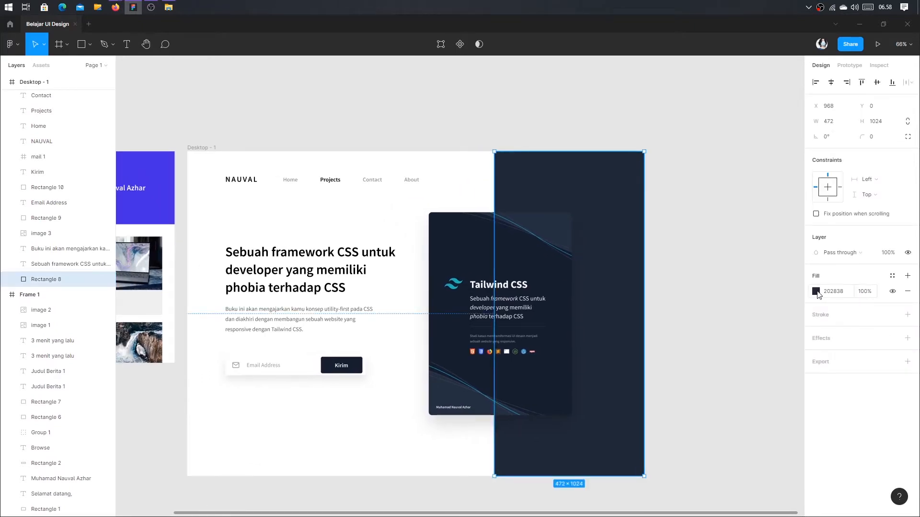
left_click(815, 291)
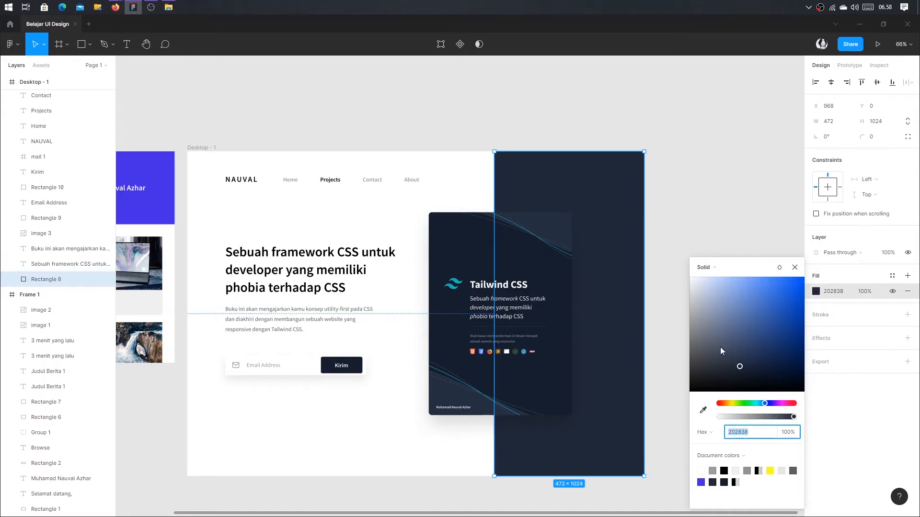
left_click(794, 267)
Add a square on the dark panel, stack it above Rectangle 8, and size it 136×136
left_click(755, 276)
left_click_drag(744, 281, 686, 305)
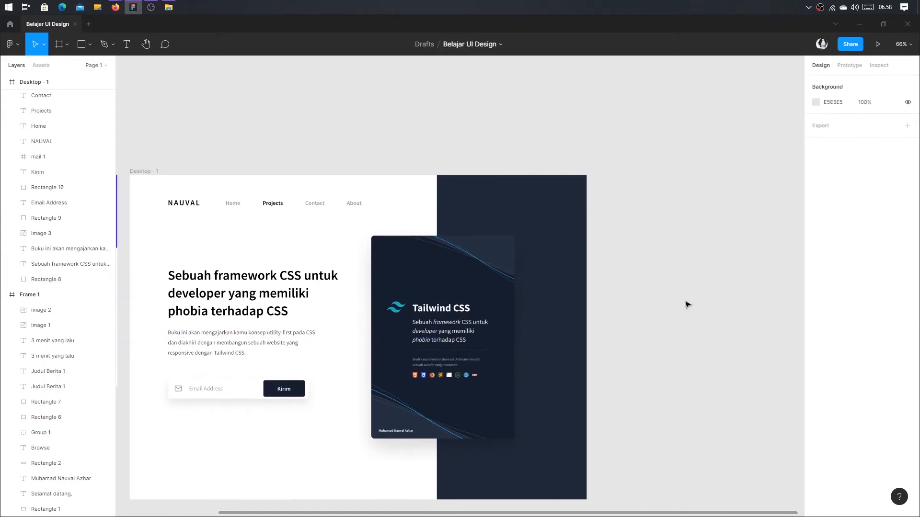
key("r")
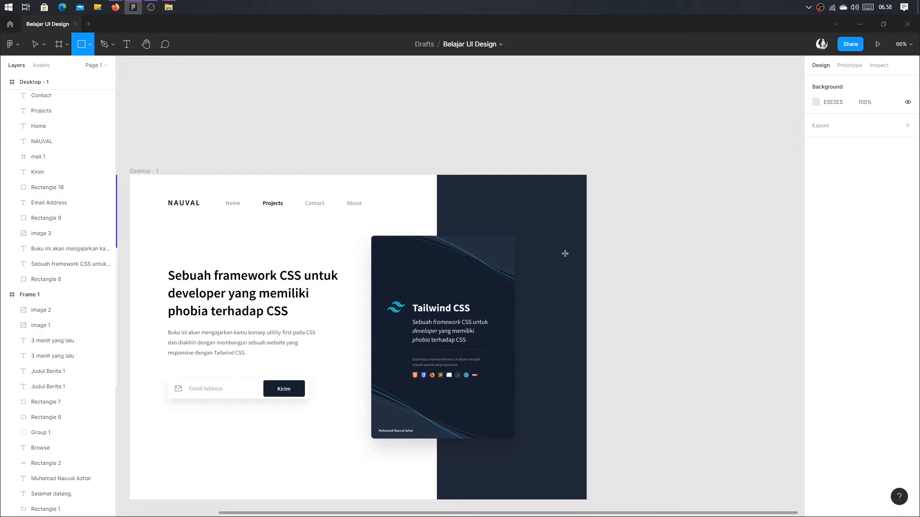
left_click(565, 253)
left_click_drag(562, 253, 577, 274)
scroll(577, 274, "up", 5)
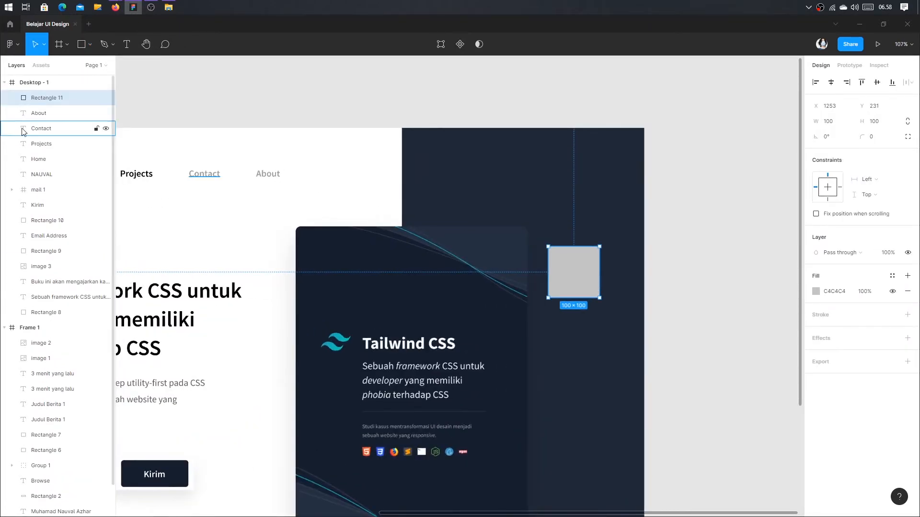
left_click_drag(56, 104, 58, 305)
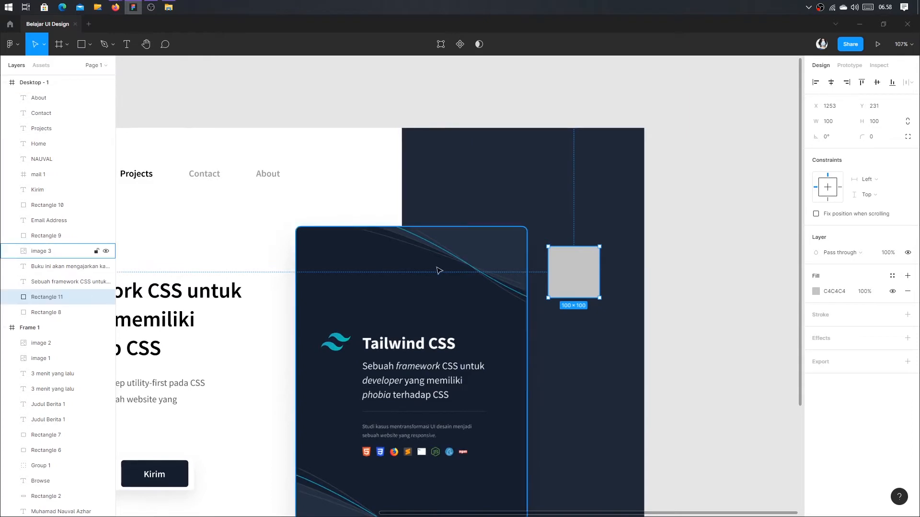
left_click_drag(560, 271, 504, 225)
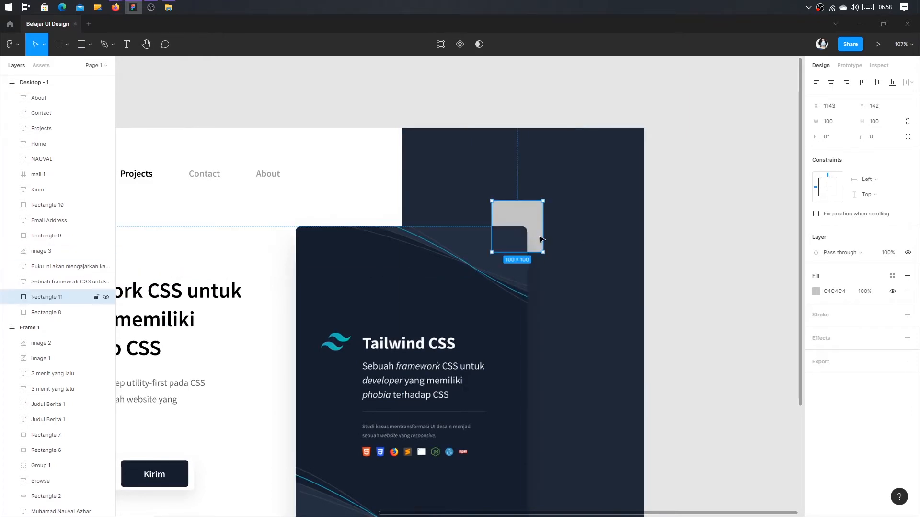
mouse_move(544, 252)
left_mouse_down()
mouse_move(561, 270)
mouse_move(541, 236)
left_mouse_up()
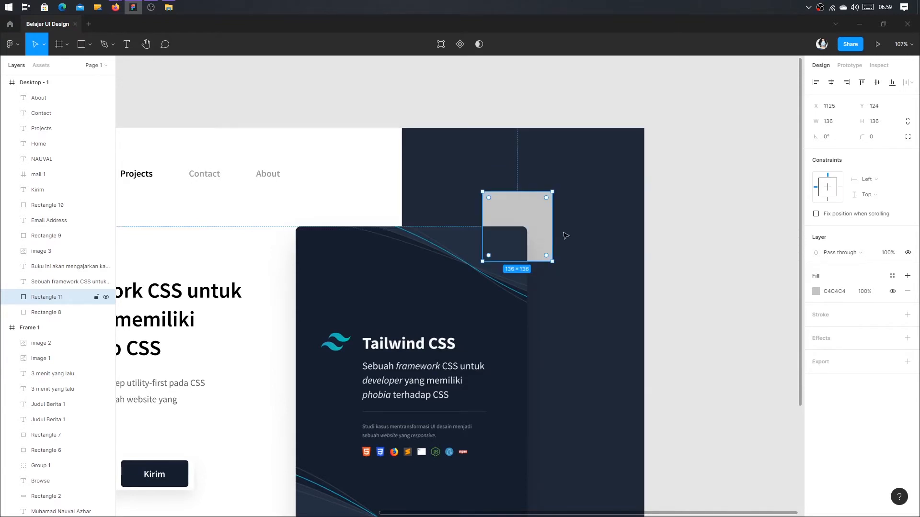
Fill the square with dark navy 1A2232 sampled from the panel, at 46% opacity
left_click(816, 292)
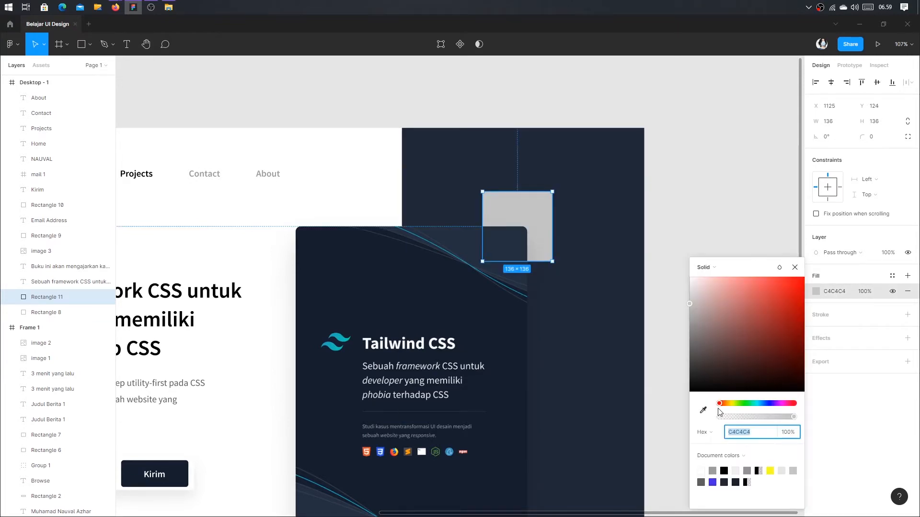
left_click(702, 410)
left_click(634, 365)
mouse_move(739, 370)
left_mouse_down()
mouse_move(738, 357)
mouse_move(744, 372)
left_mouse_up()
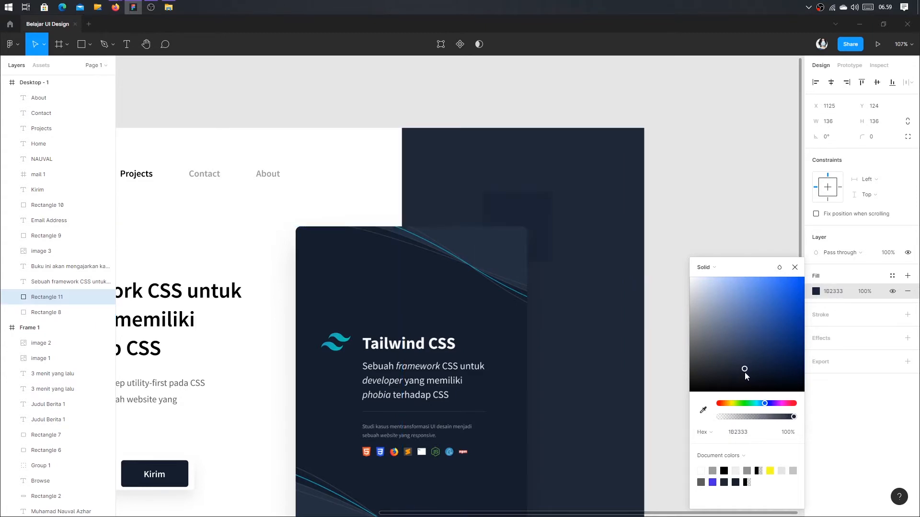
left_click(759, 418)
mouse_move(759, 418)
left_mouse_down()
mouse_move(738, 420)
mouse_move(755, 416)
left_mouse_up()
left_click(795, 267)
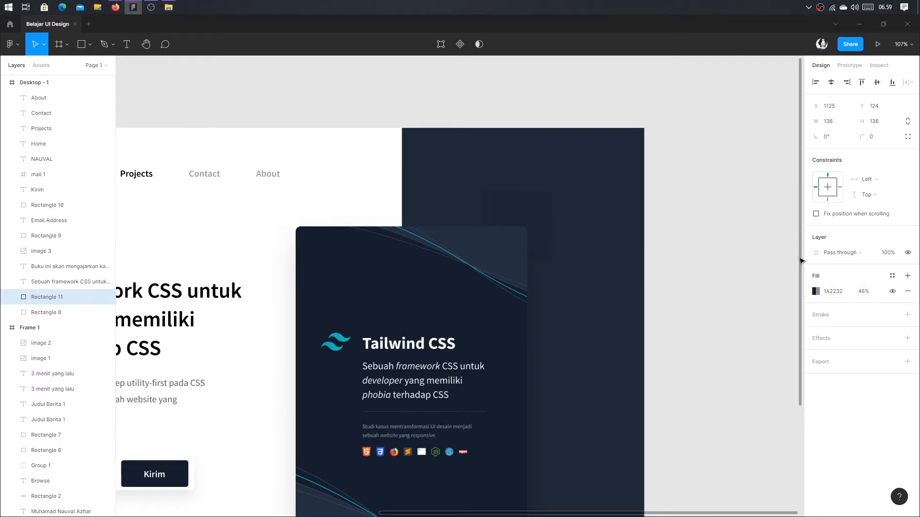
left_click(655, 261)
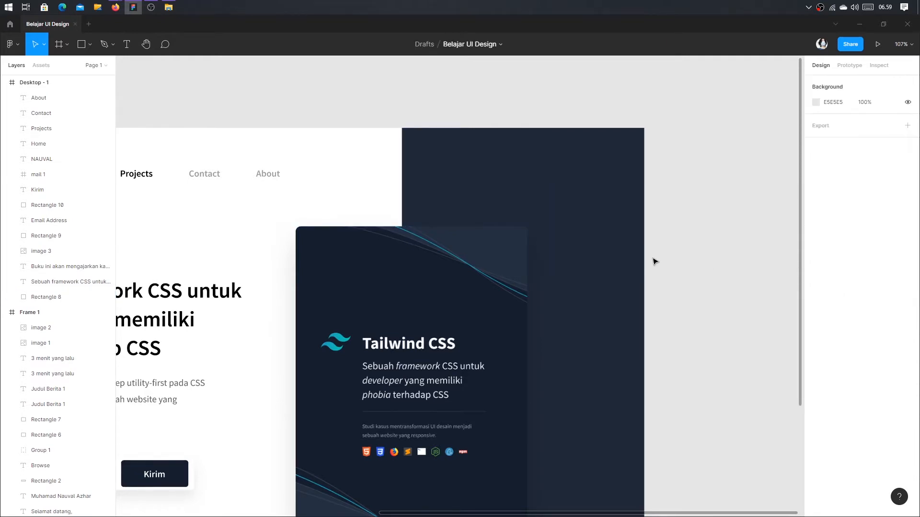
Switch Rectangle 8's fill to a linear gradient with an opaque dark navy 161E2E end stop
scroll(622, 261, "down", 5)
scroll(575, 254, "right", 2)
left_click(560, 251)
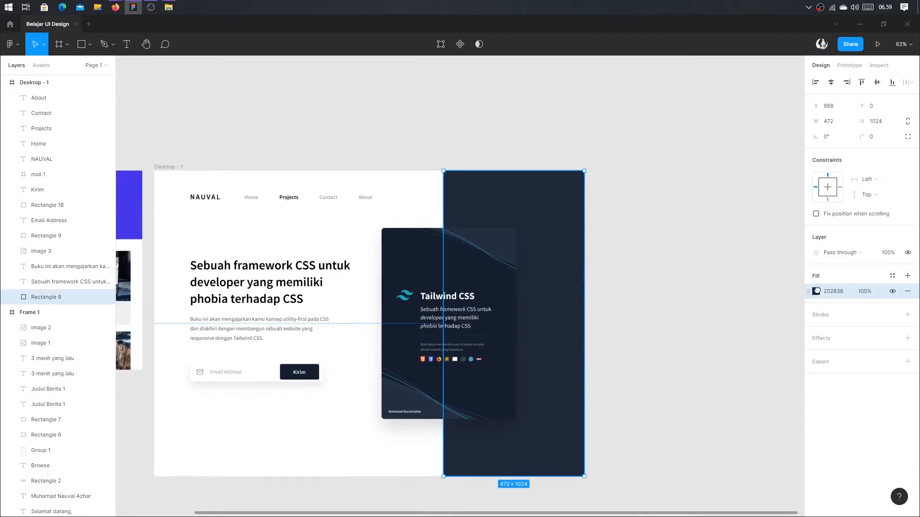
left_click(816, 291)
left_click(716, 267)
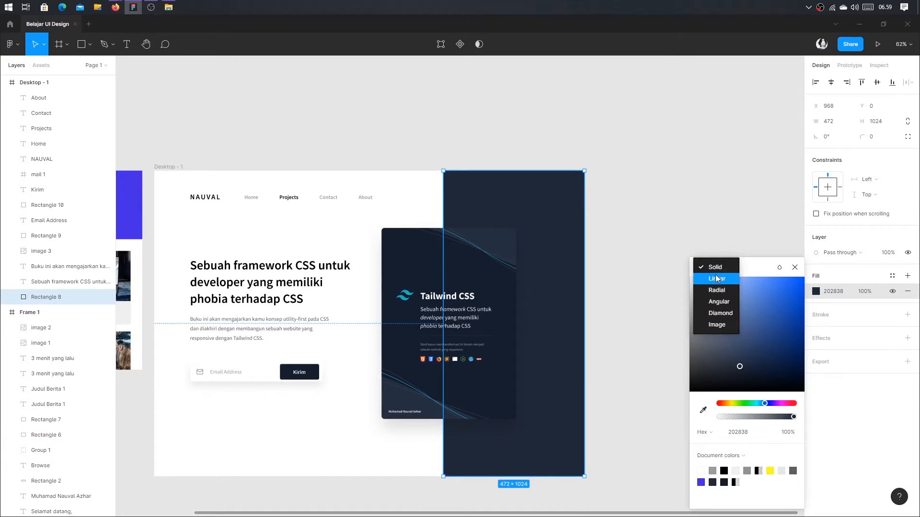
left_click(717, 279)
scroll(625, 263, "right", 1)
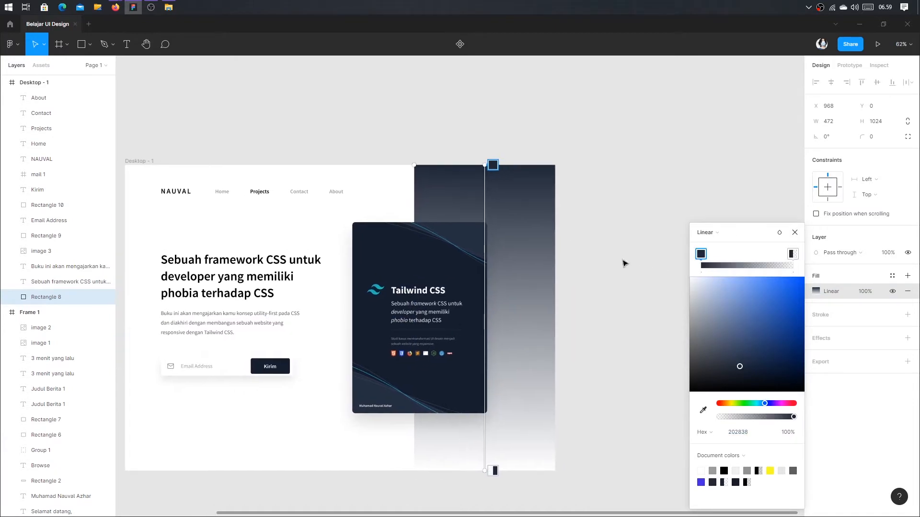
left_click(793, 255)
left_click_drag(740, 418, 837, 413)
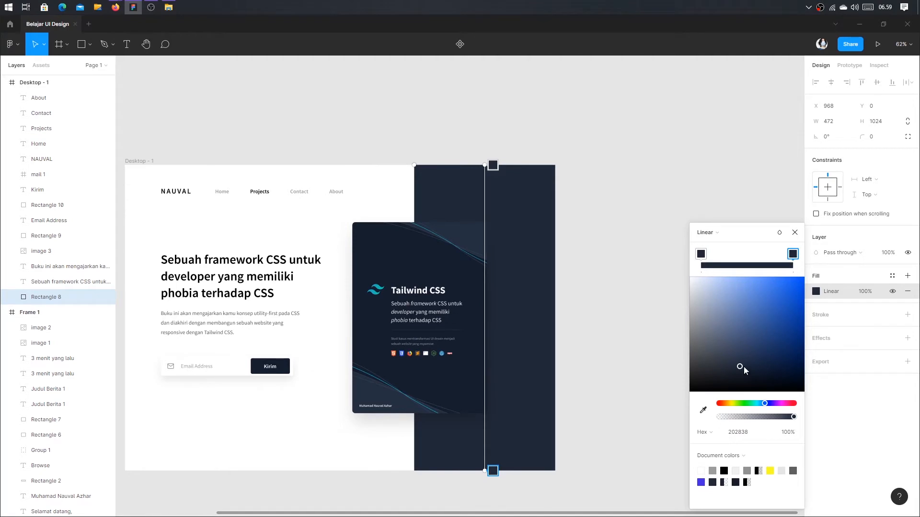
left_click_drag(743, 367, 755, 337)
left_click(702, 410)
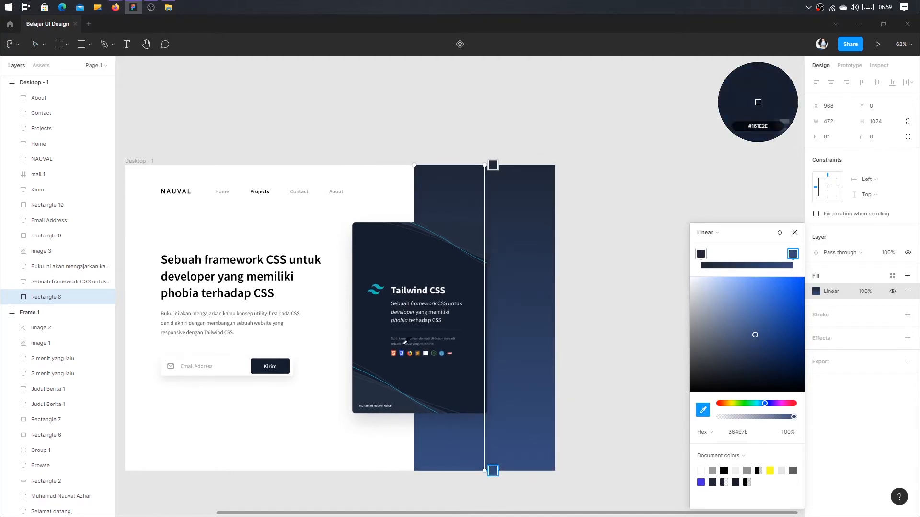
left_click(406, 341)
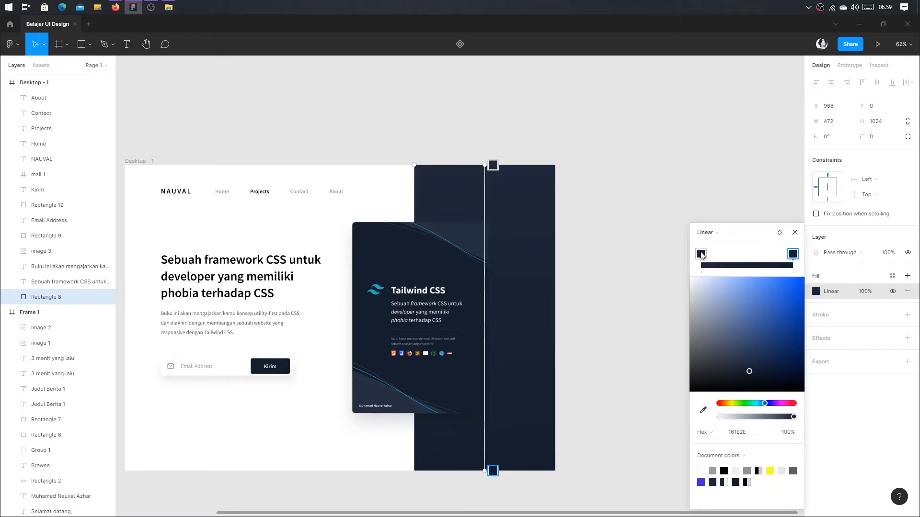
Set the gradient's start stop to sampled dark navy, lightened slightly
left_click(701, 254)
left_click(703, 410)
left_click(493, 343)
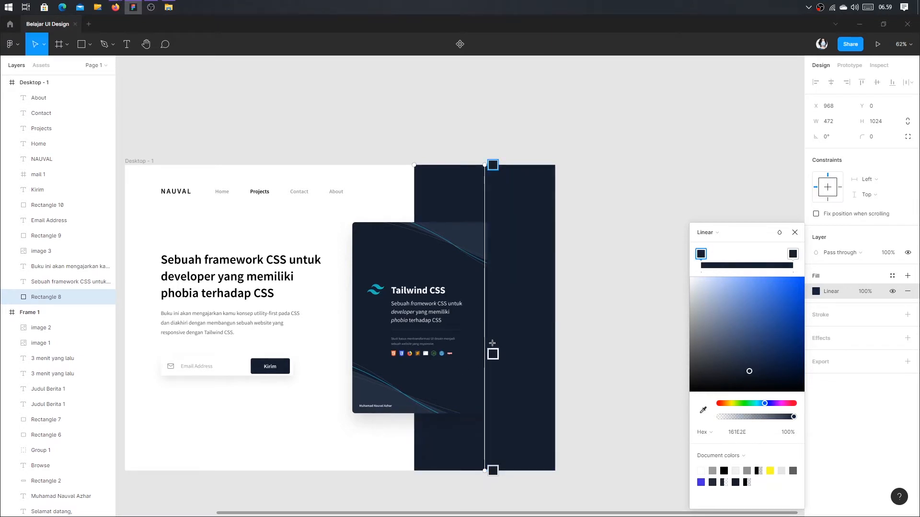
scroll(493, 343, "up", 2)
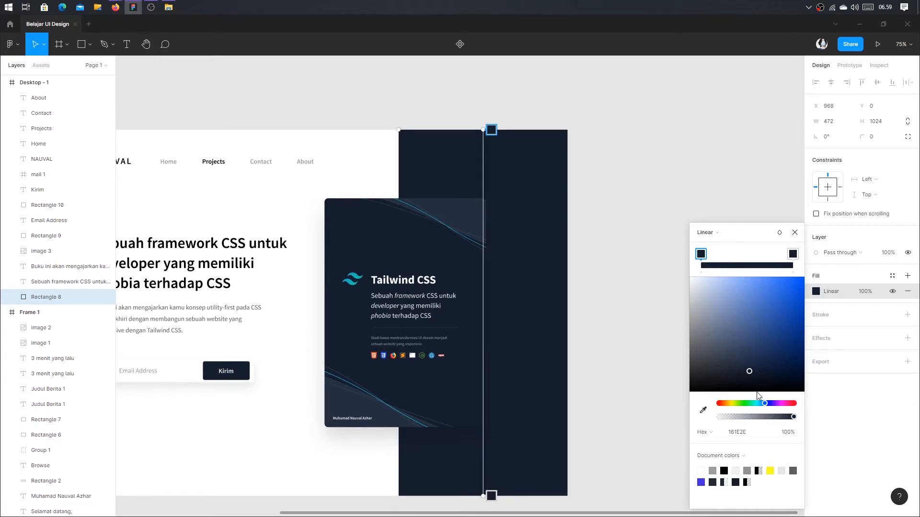
left_click_drag(751, 375, 733, 367)
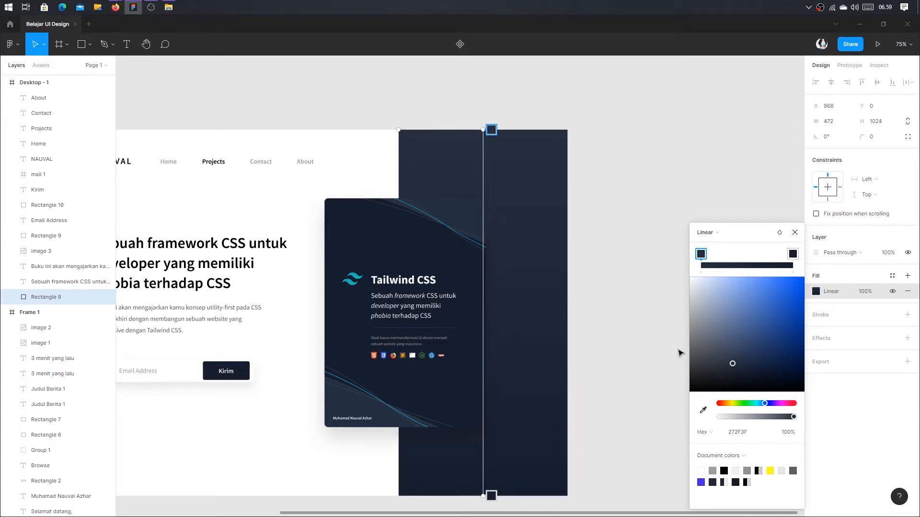
left_click(658, 343)
scroll(656, 343, "down", 4)
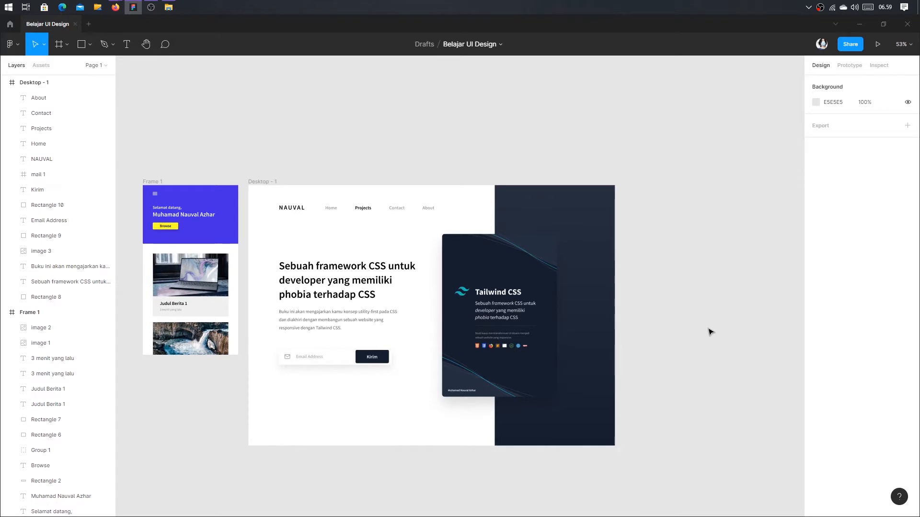
left_click(609, 308)
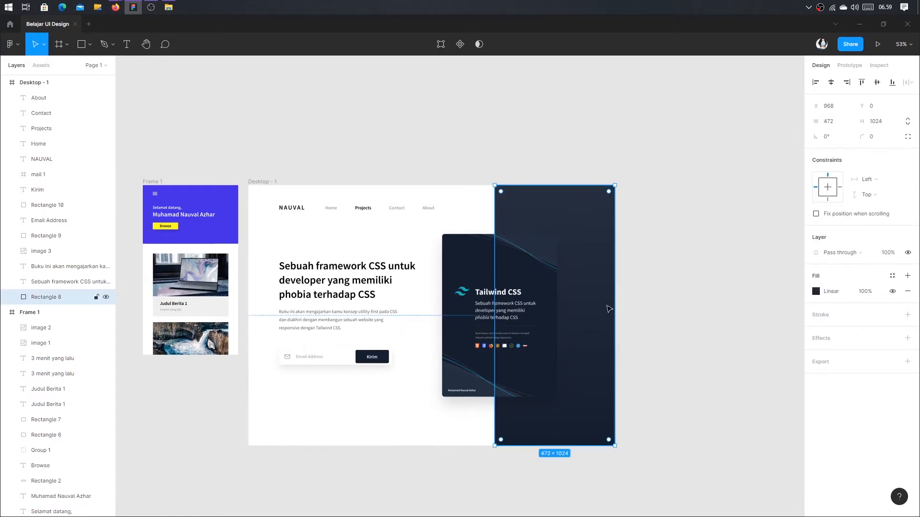
left_click(648, 250)
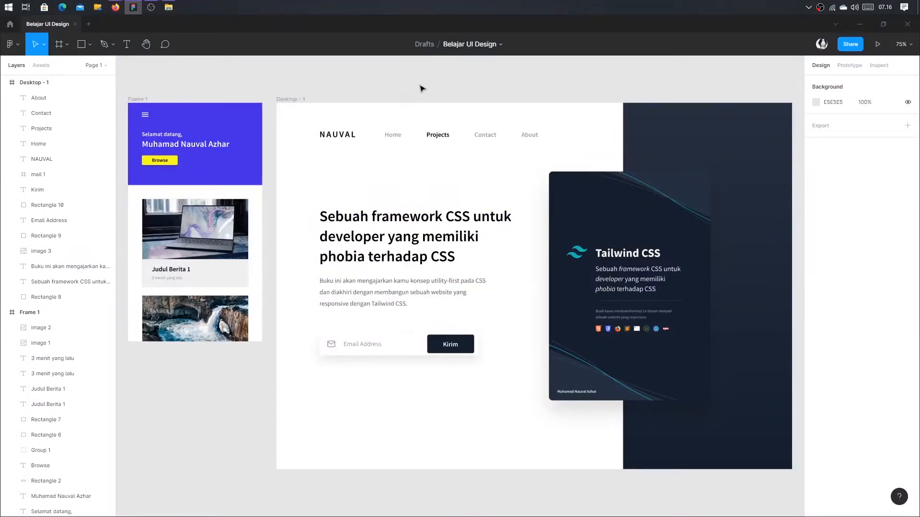
scroll(485, 84, "down", 3)
scroll(511, 78, "right", 6)
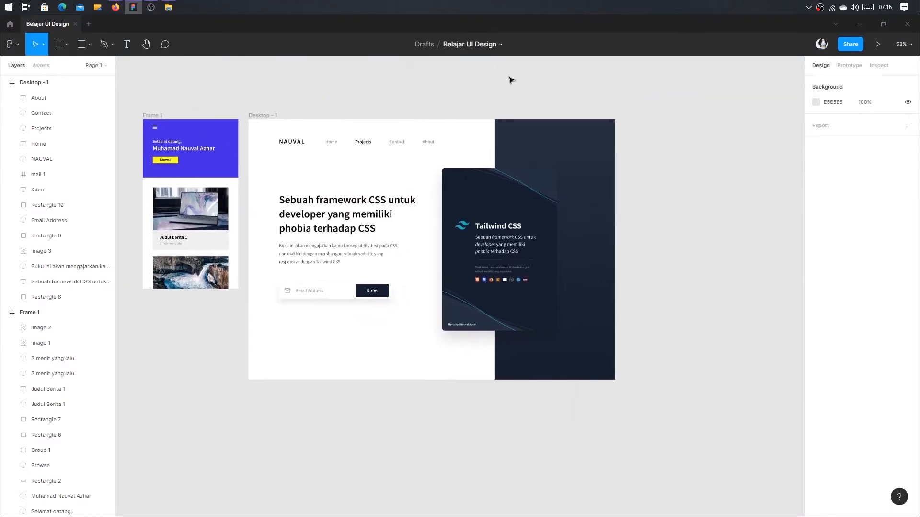
scroll(278, 68, "right", 5)
Delete a stray small frame and create the 1440×1024 Desktop preset frame, Desktop - 2
left_click(60, 43)
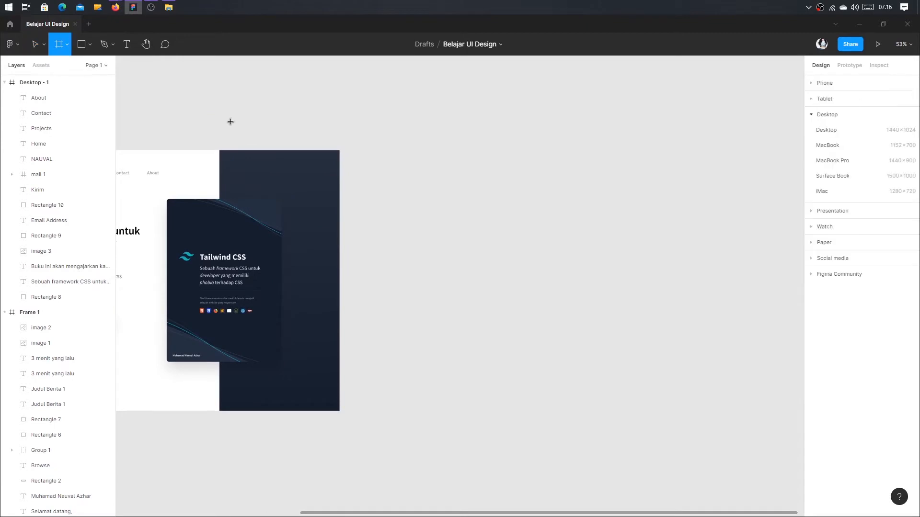
left_click(384, 195)
left_click_drag(384, 195, 374, 163)
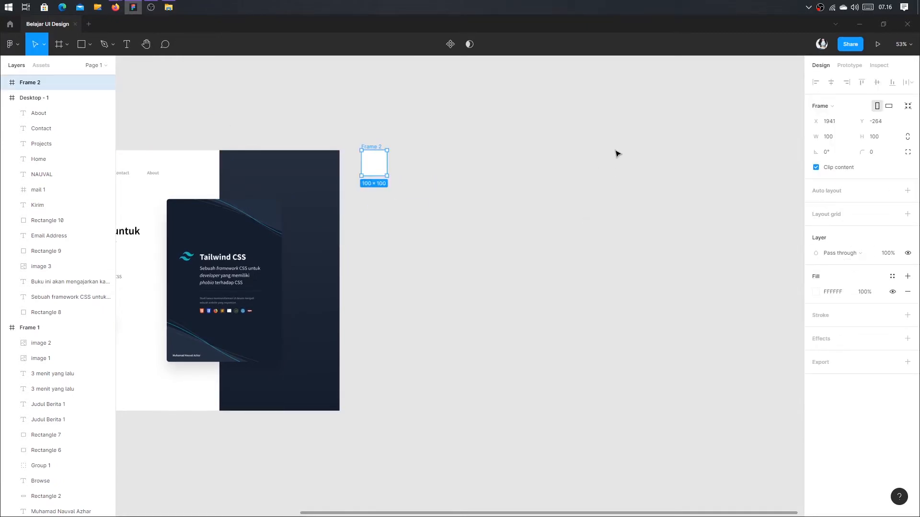
key("Delete")
key("f")
left_click(837, 146)
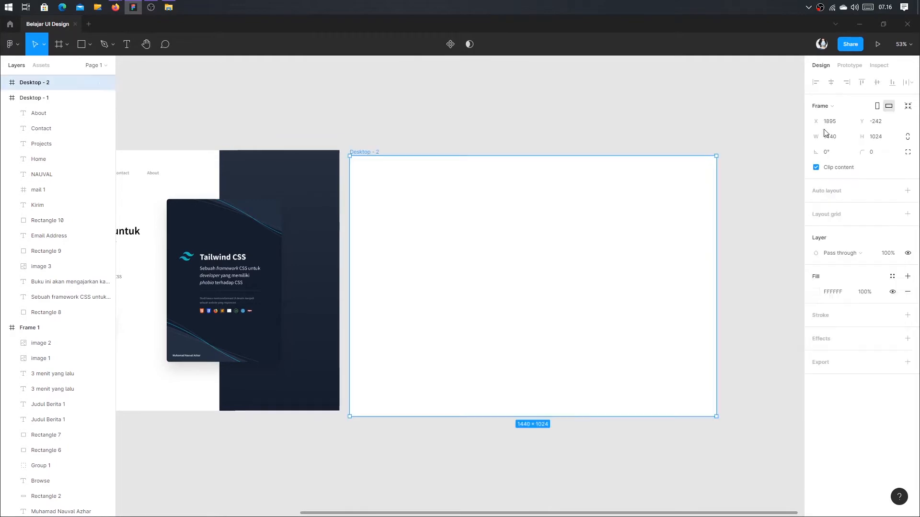
left_click(452, 126)
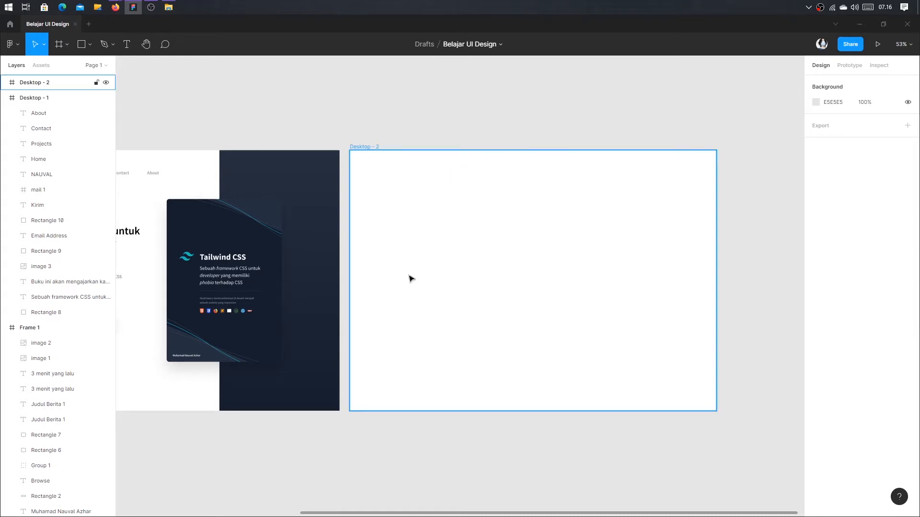
left_click(417, 168)
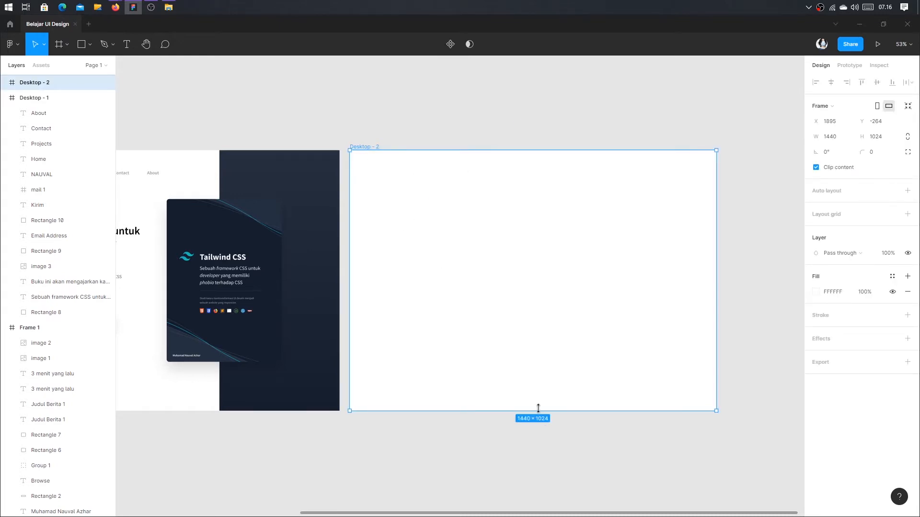
left_click(531, 112)
left_click(404, 199)
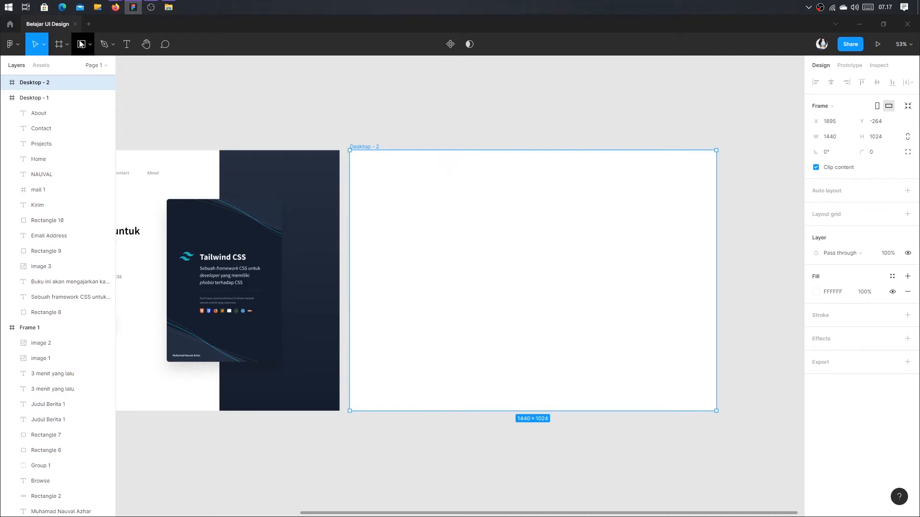
Draw a grey rectangle across Desktop - 2's top and stretch it to 1440×699 from the left edge
key("r")
left_click(488, 240)
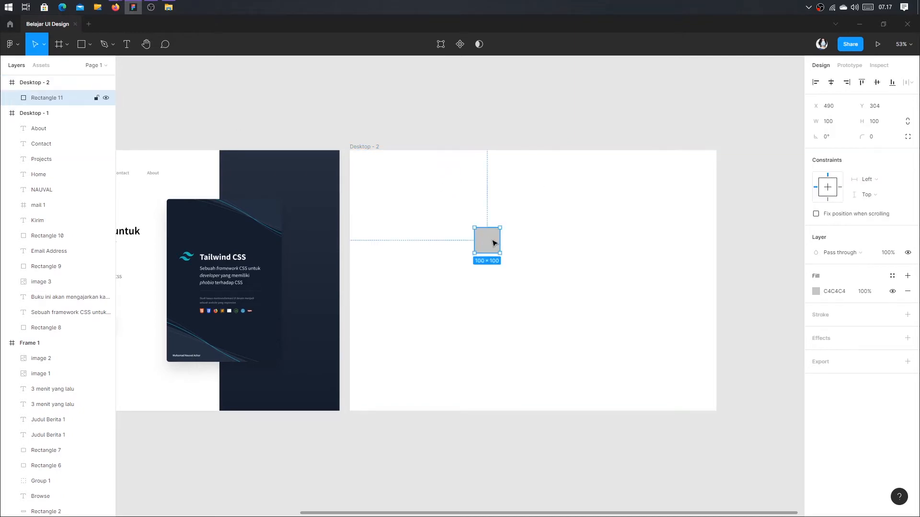
mouse_move(492, 240)
left_mouse_down()
mouse_move(374, 164)
mouse_move(723, 162)
mouse_move(680, 268)
mouse_move(669, 326)
left_mouse_up()
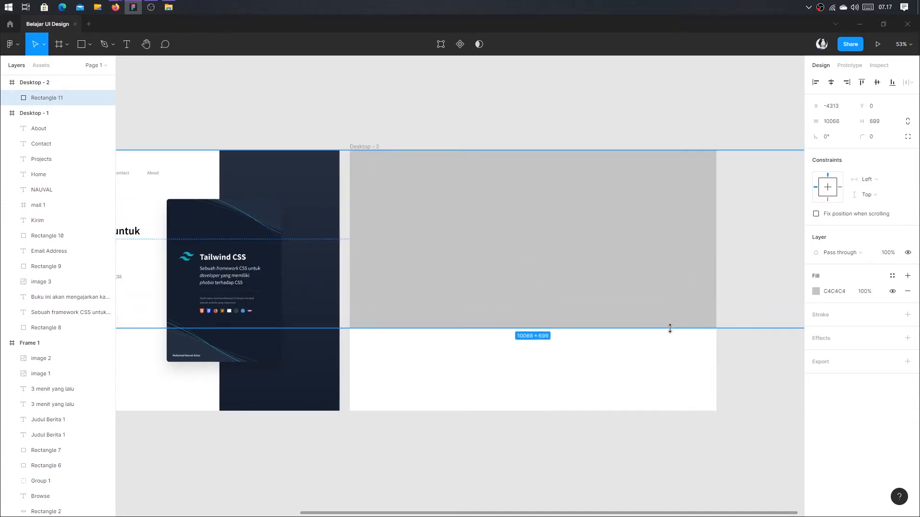
left_click(655, 345)
double_click(596, 284)
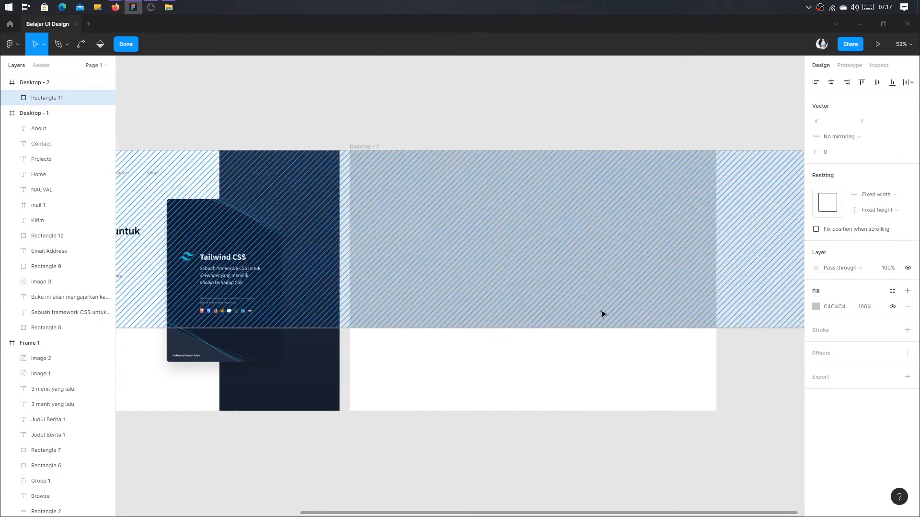
key("Escape")
scroll(717, 296, "down", 4)
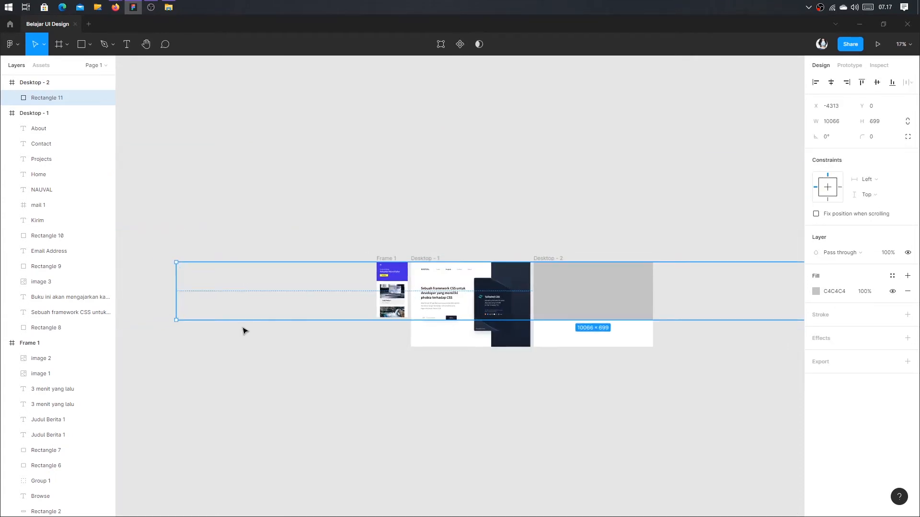
left_click_drag(174, 304, 534, 282)
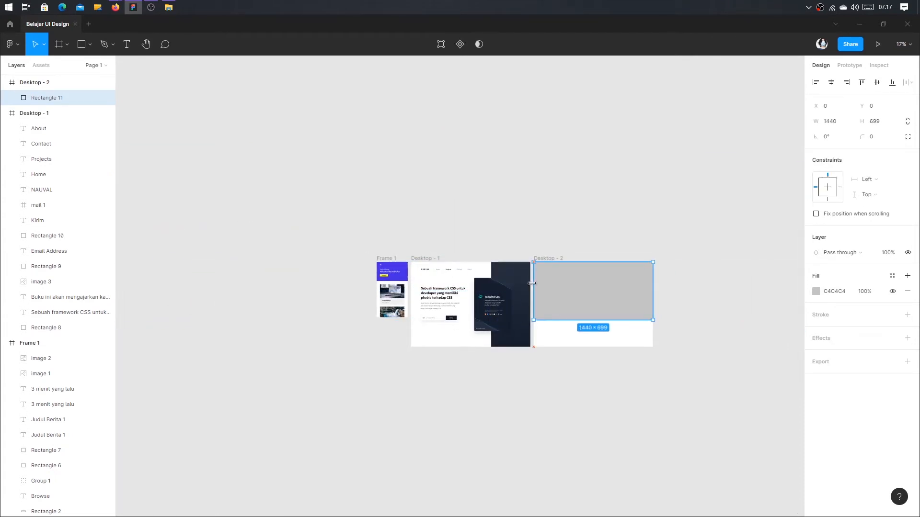
scroll(648, 302, "up", 6)
scroll(565, 312, "up", 1)
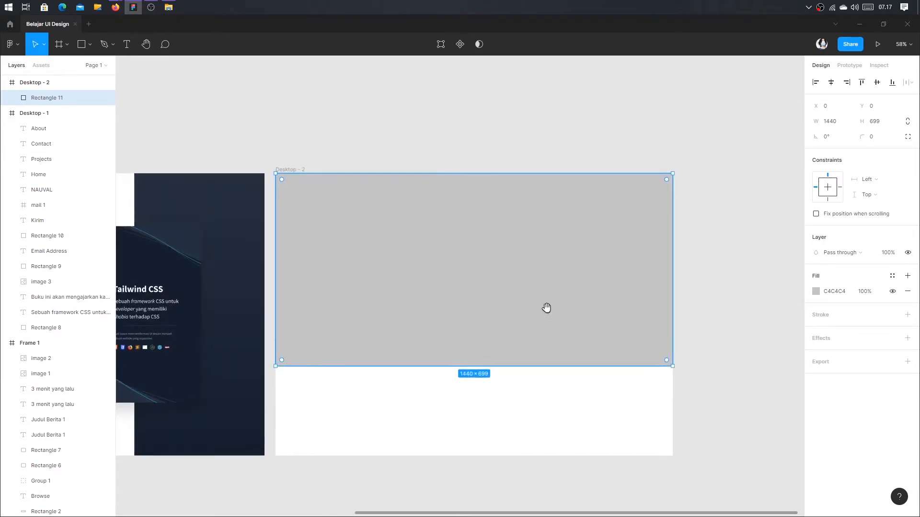
scroll(531, 287, "down", 2)
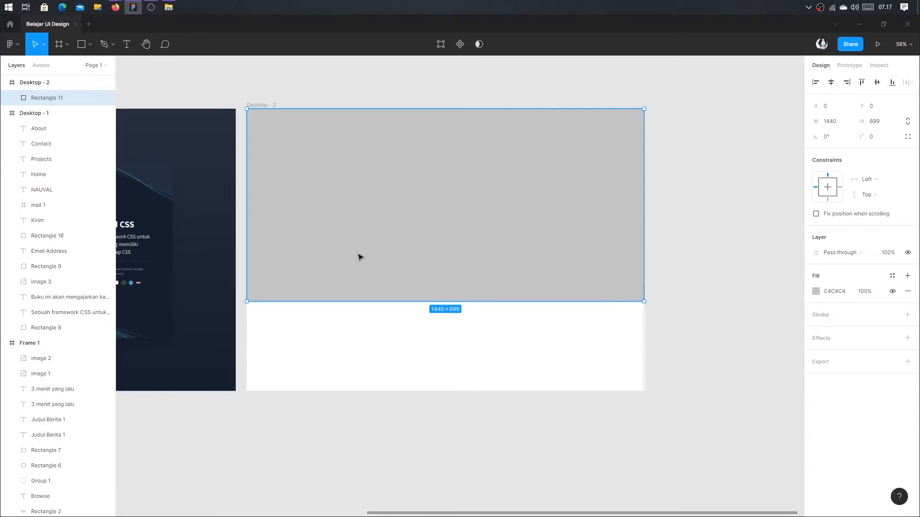
Add a midpoint on Rectangle 11's bottom edge and pull it down to Y 792
double_click(409, 198)
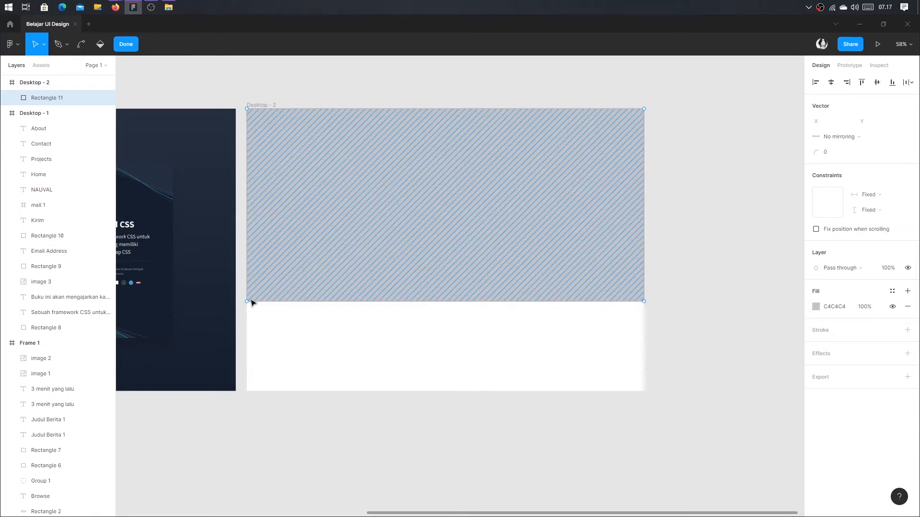
left_click_drag(251, 301, 247, 273)
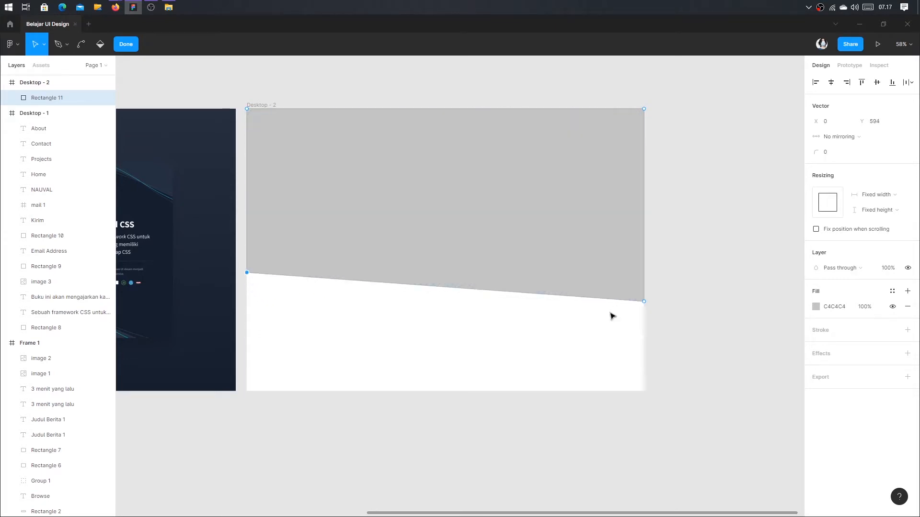
left_click_drag(640, 302, 645, 322)
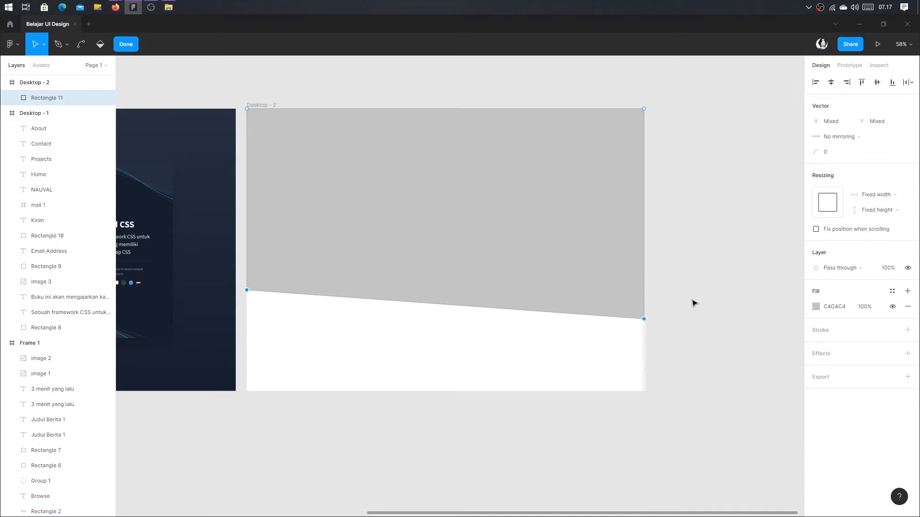
key("ctrl+z")
key("ctrl+z")
key("Escape")
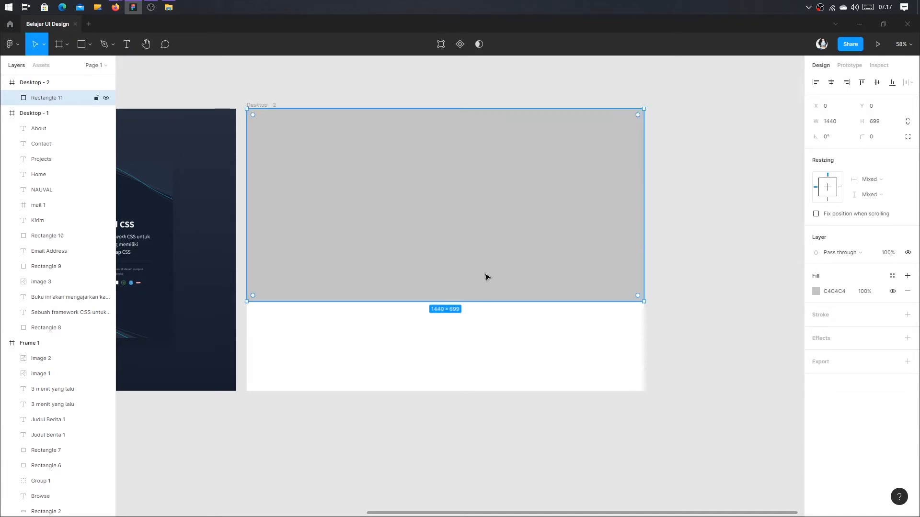
double_click(486, 277)
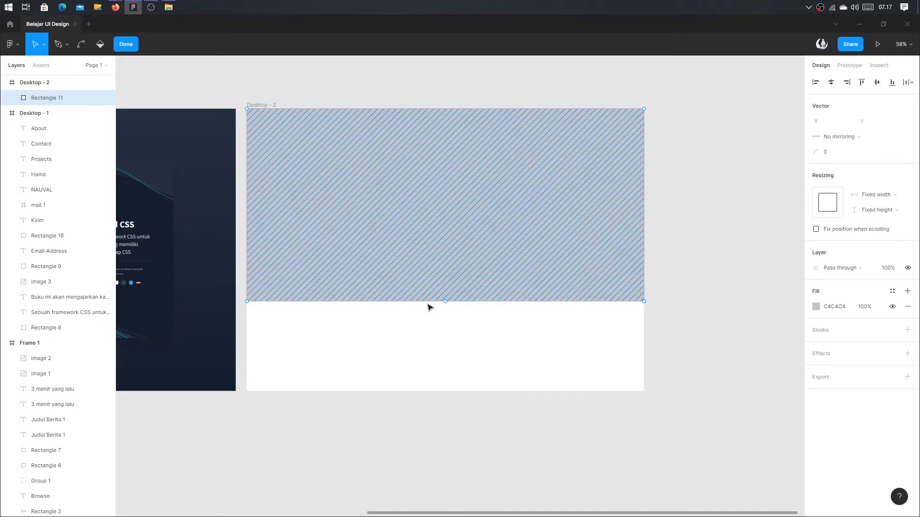
key("p")
left_click(445, 301)
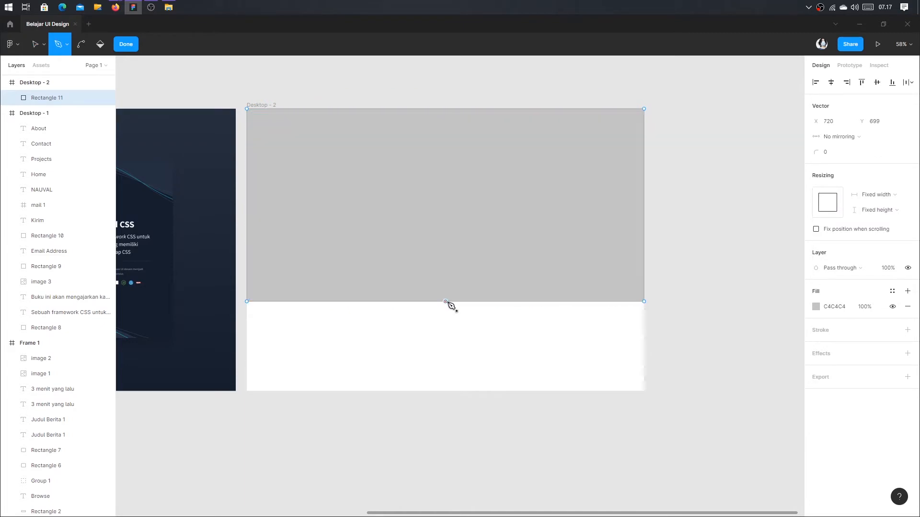
left_click(445, 319)
key("Escape")
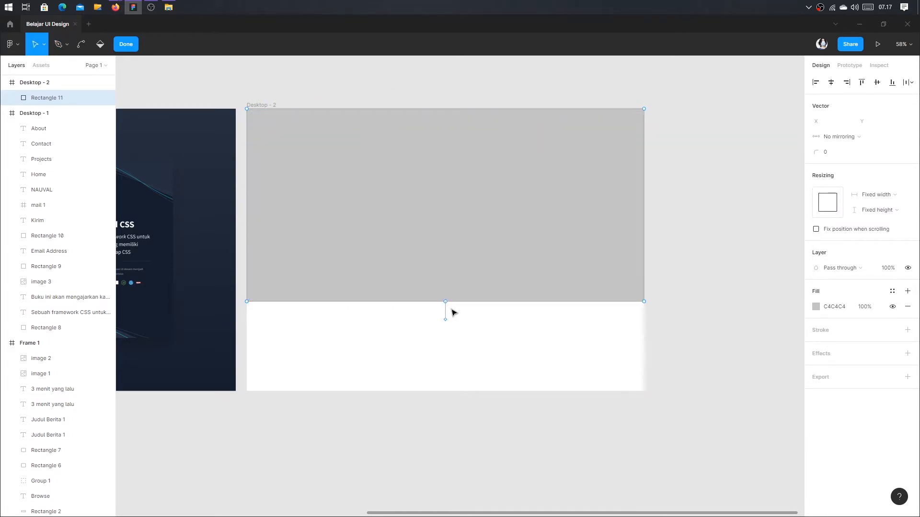
key("ctrl+z")
key("ctrl+z")
key("ctrl+shift+z")
left_click_drag(445, 302, 444, 329)
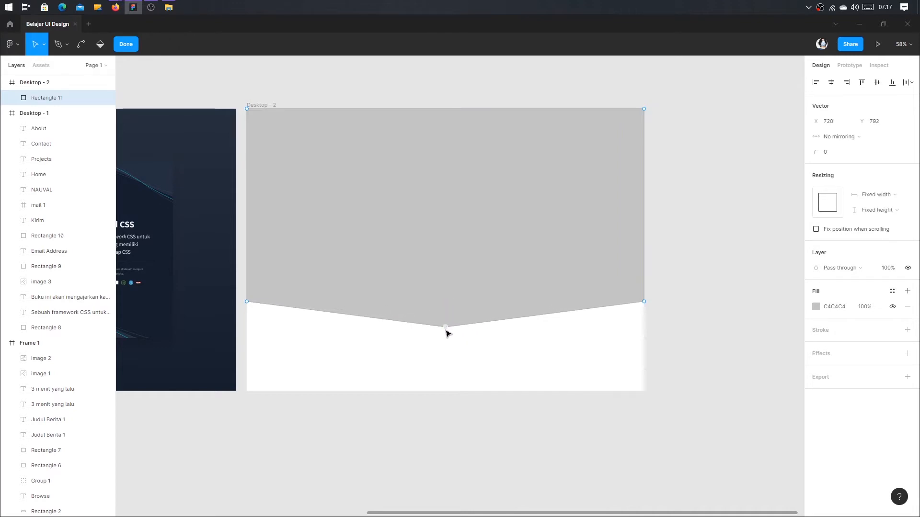
Bend the bottom point into a smooth curve and widen it with mirrored handles
key("ctrl")
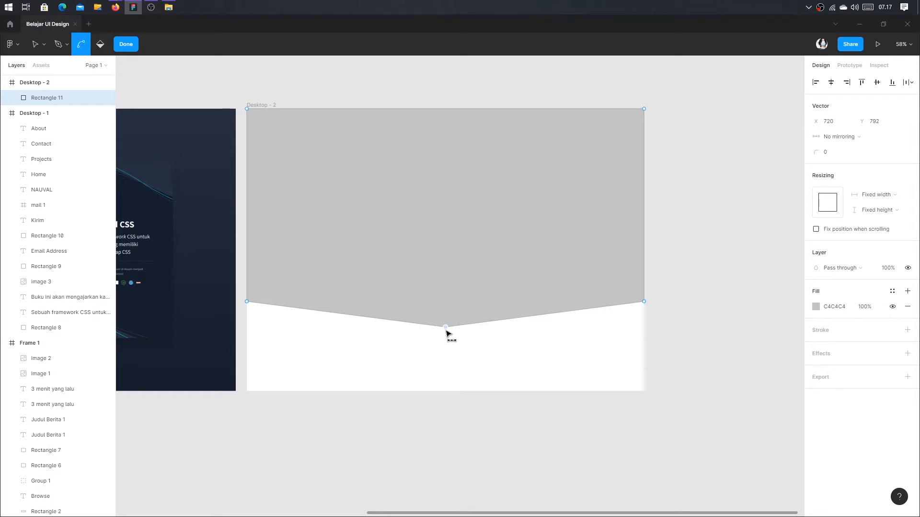
left_click(445, 329)
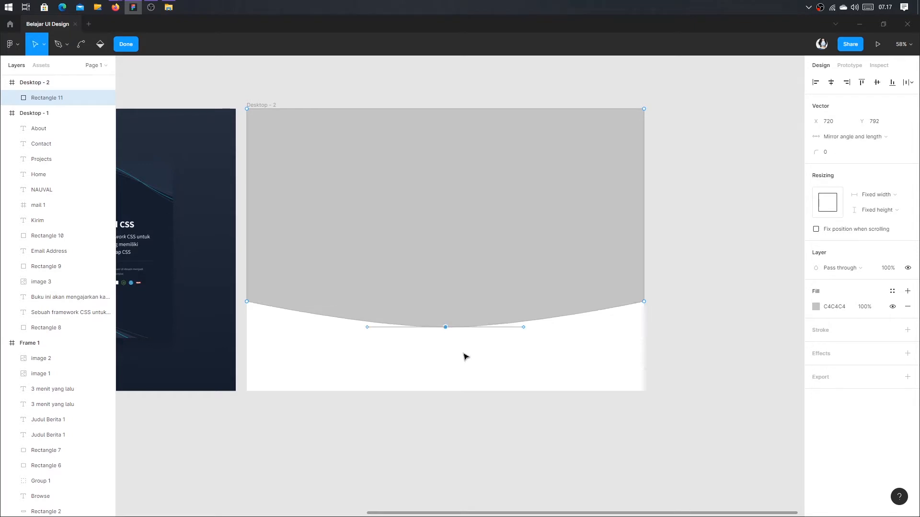
key("ctrl+z")
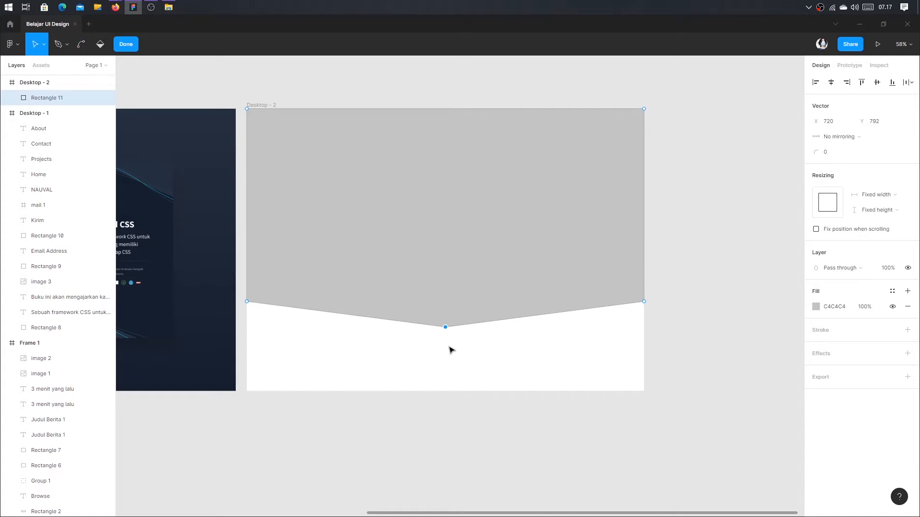
key("ctrl")
left_click(446, 327)
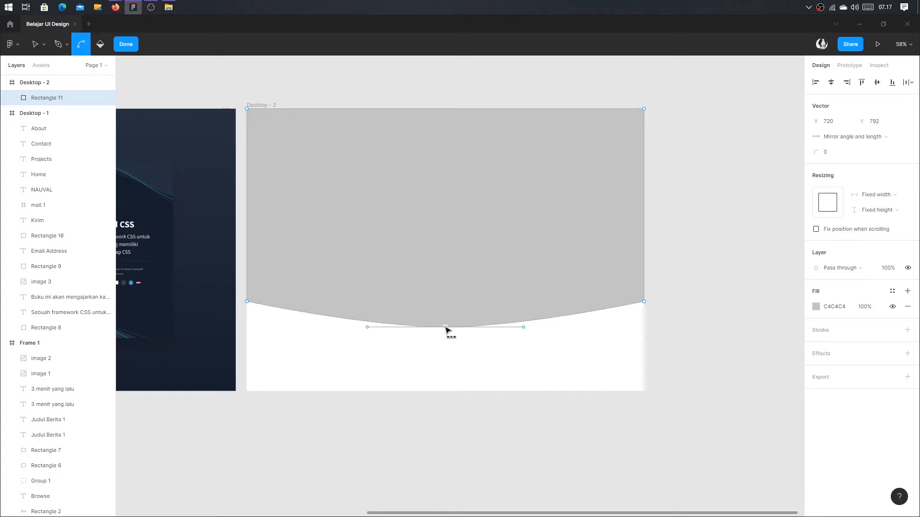
key("Escape")
key("Escape")
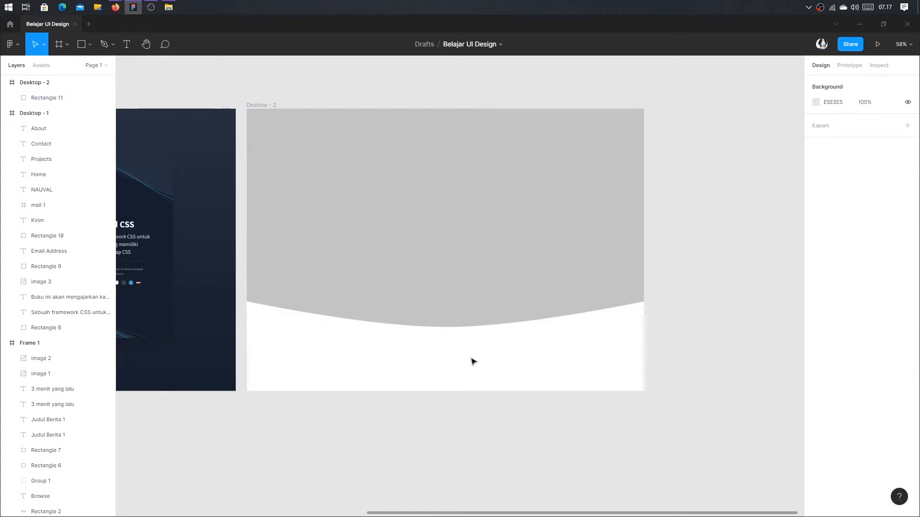
double_click(451, 324)
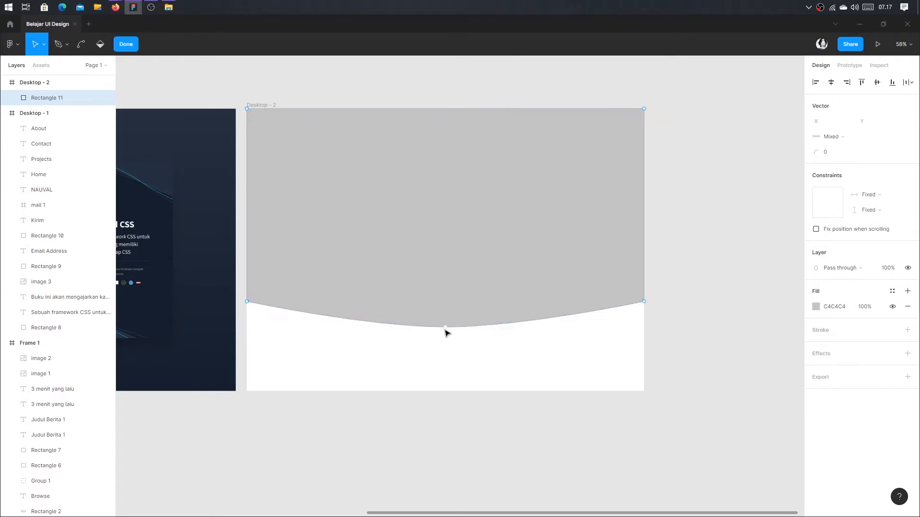
left_click(447, 330)
left_click_drag(524, 329, 551, 333)
key("ctrl")
key("ctrl")
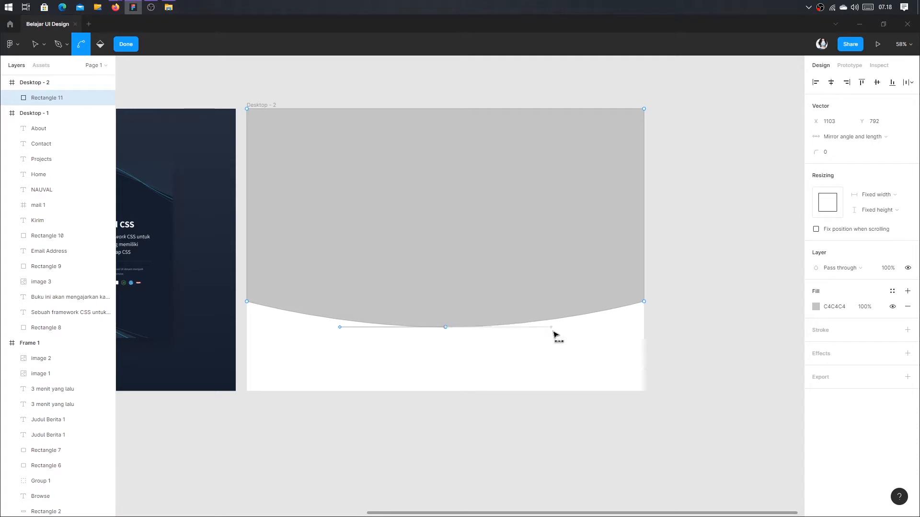
key("Escape")
key("Escape")
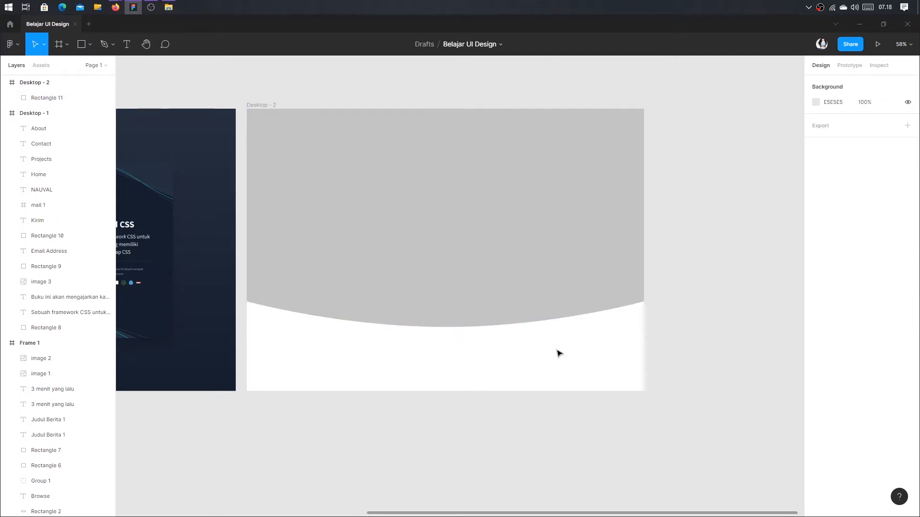
Show rulers with Shift+R and bring up the curved rectangle's fill colour settings
left_click(522, 300)
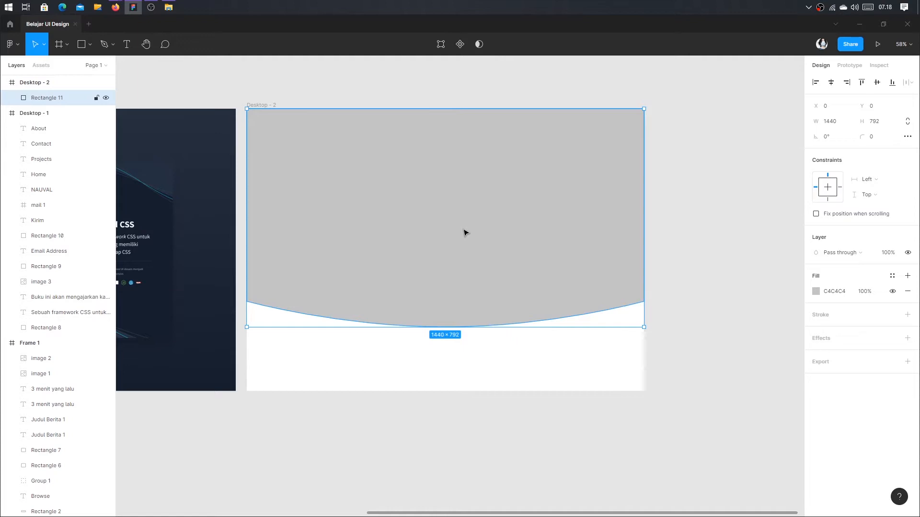
key("shift+r")
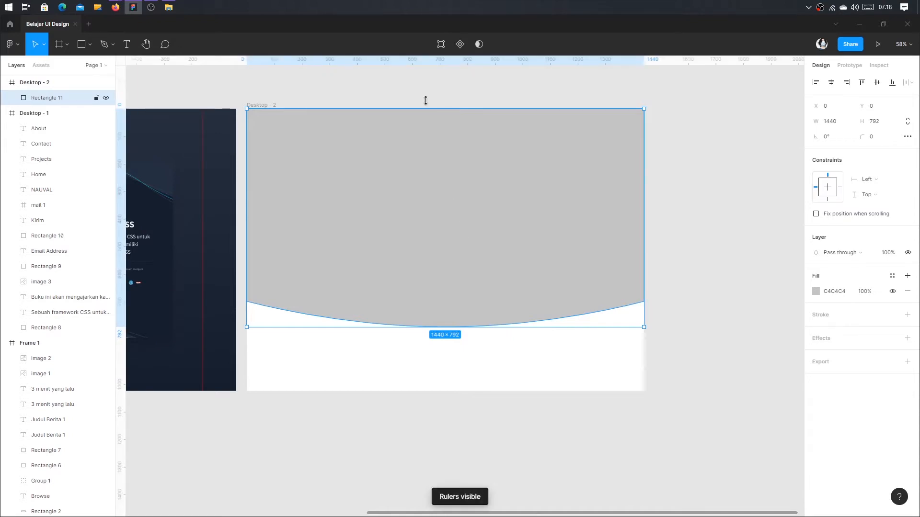
left_click_drag(429, 62, 486, 32)
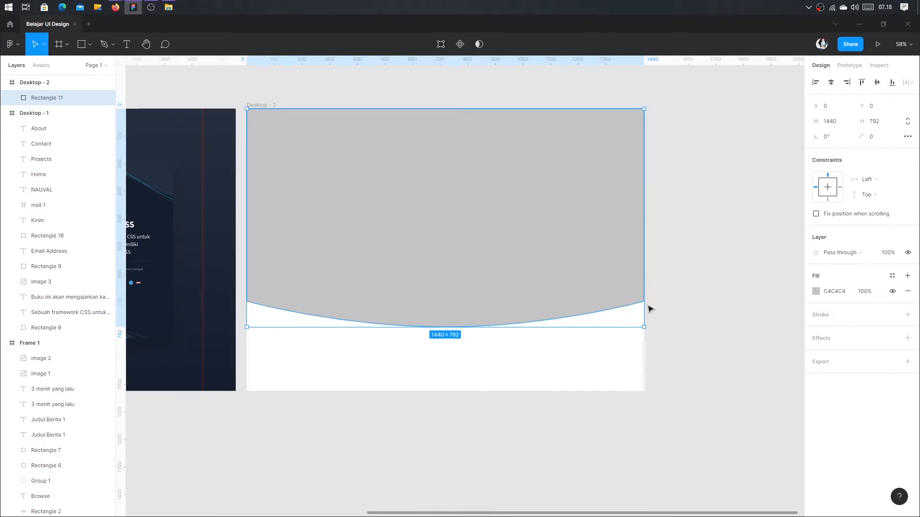
left_click(816, 291)
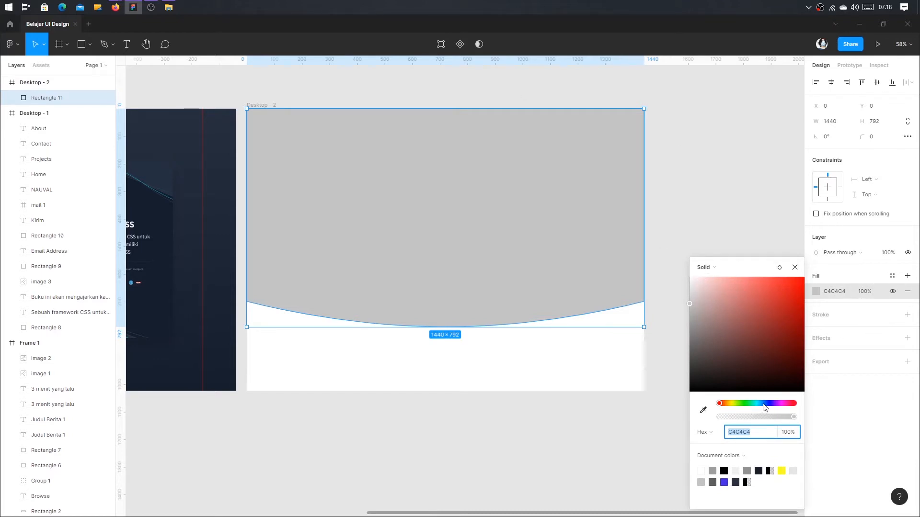
Change Rectangle 11's grey fill to solid blue 4233EC using the hue slider and colour square
left_click(709, 270)
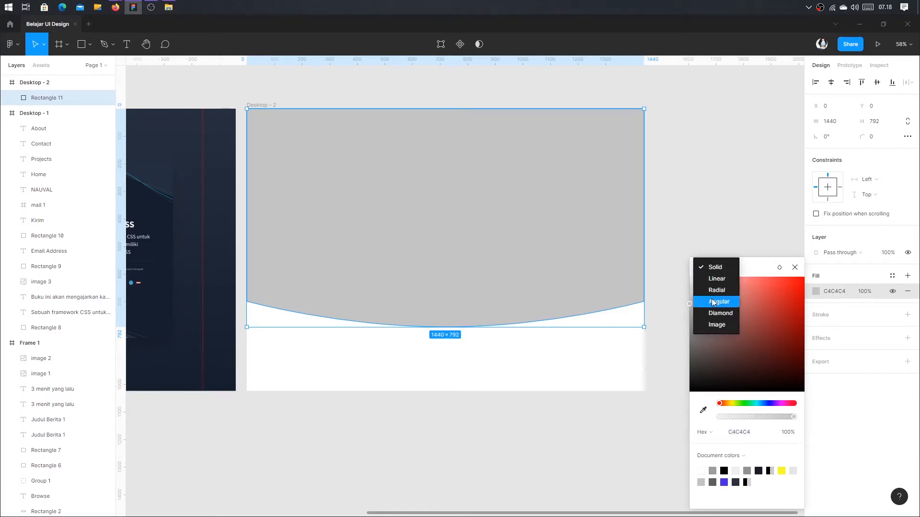
left_click(763, 378)
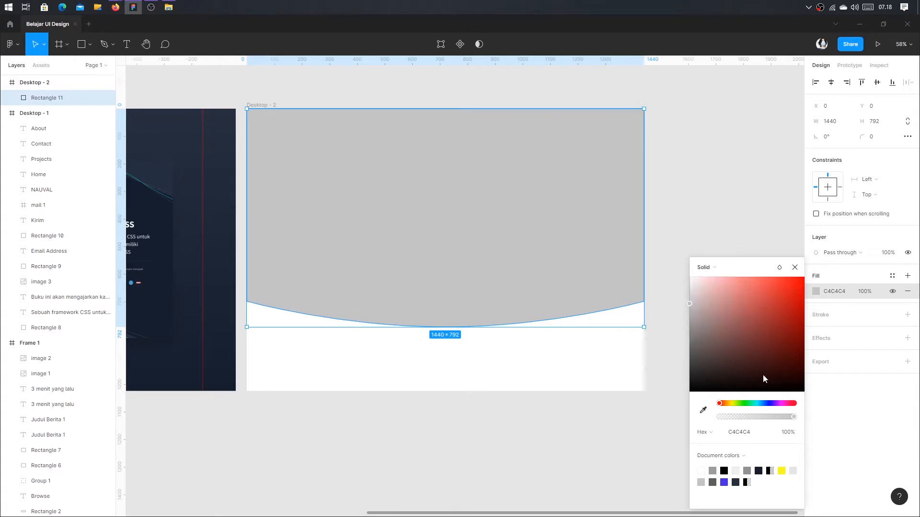
left_click(765, 403)
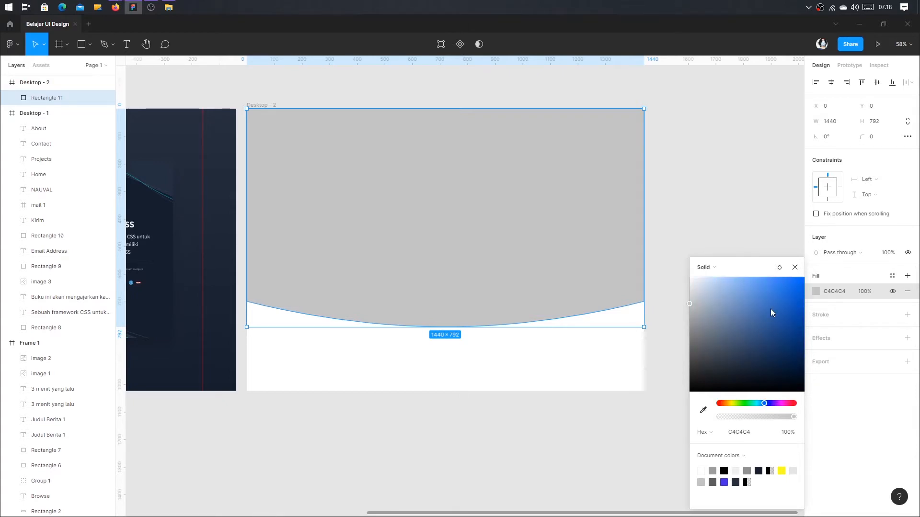
left_click_drag(771, 312, 791, 285)
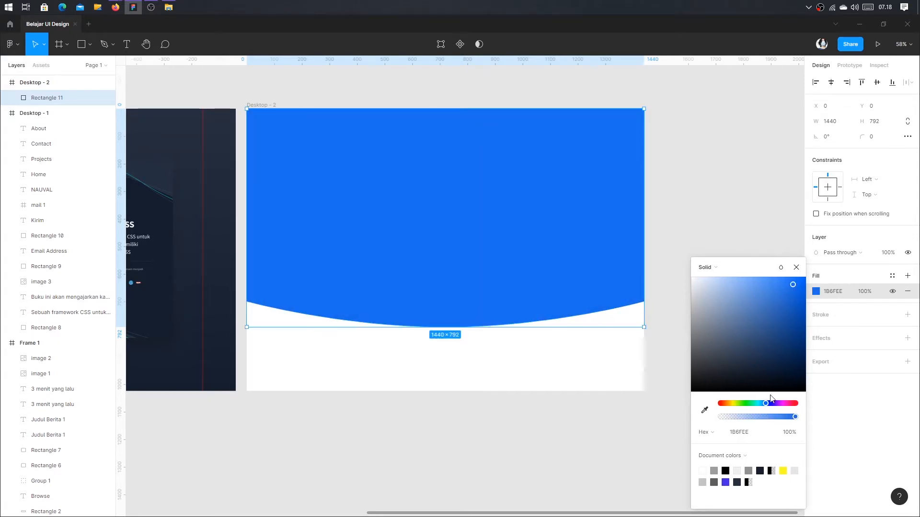
left_click_drag(766, 404, 771, 407)
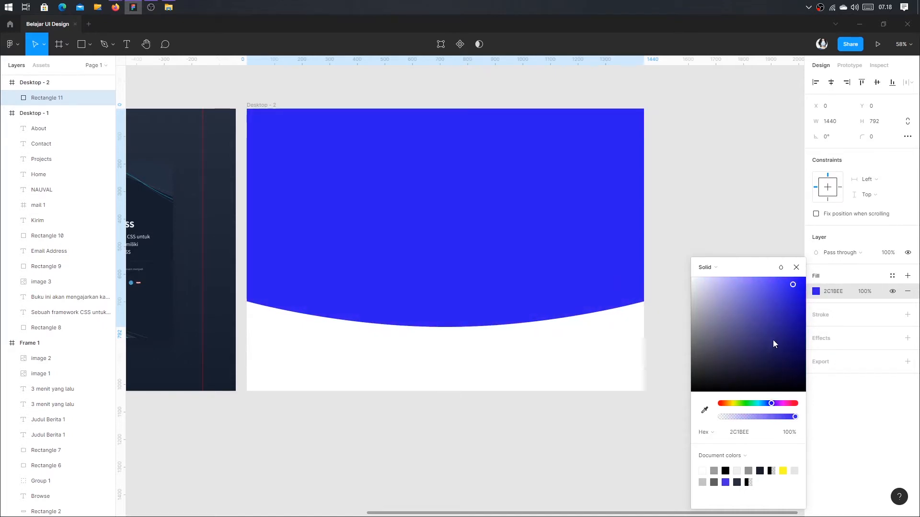
left_click_drag(774, 341, 781, 288)
left_click(714, 271)
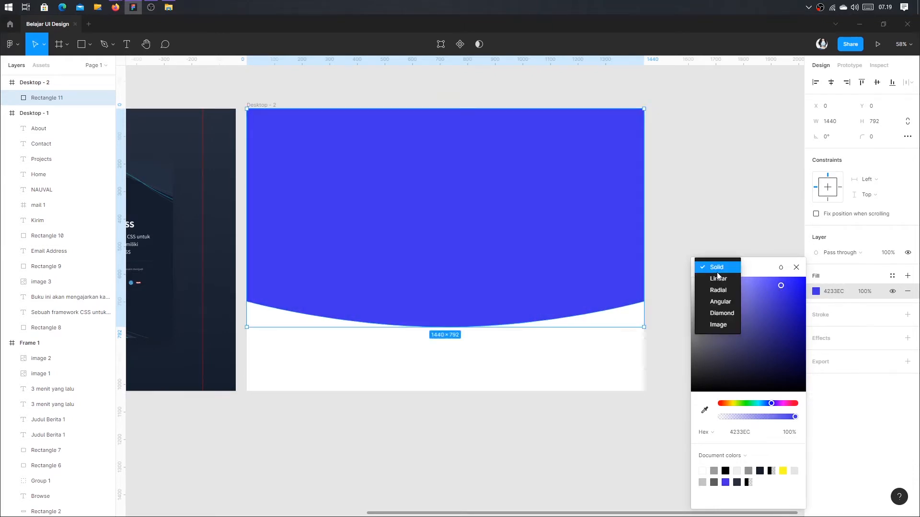
Switch the fill to a linear gradient running diagonally from the top-left corner to the right edge
left_click(717, 282)
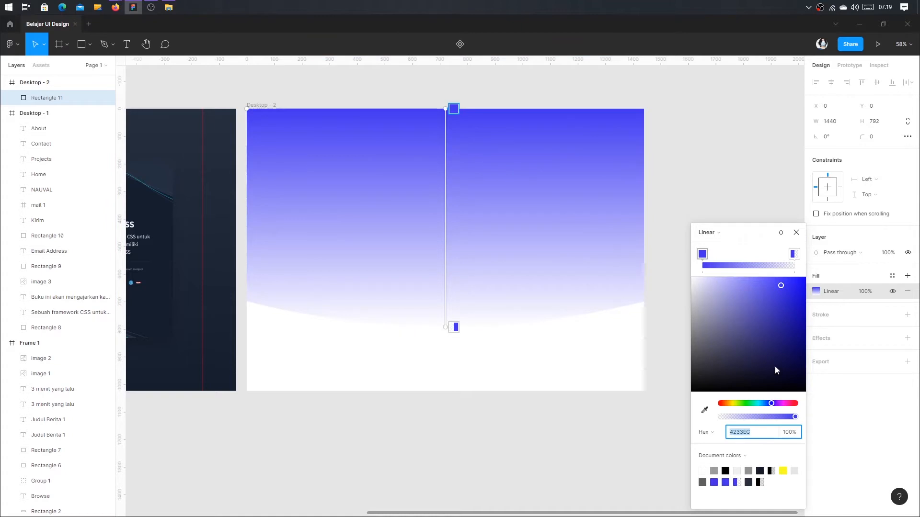
left_click(793, 254)
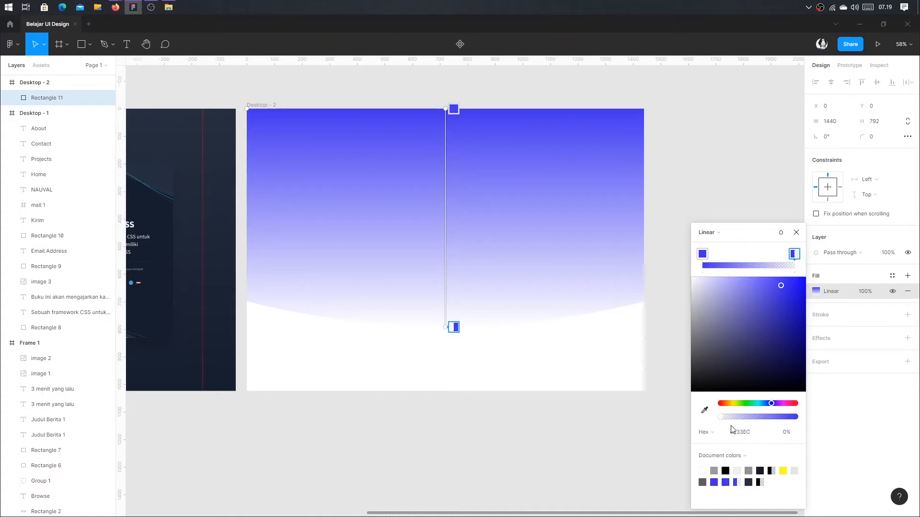
left_click_drag(736, 421, 796, 417)
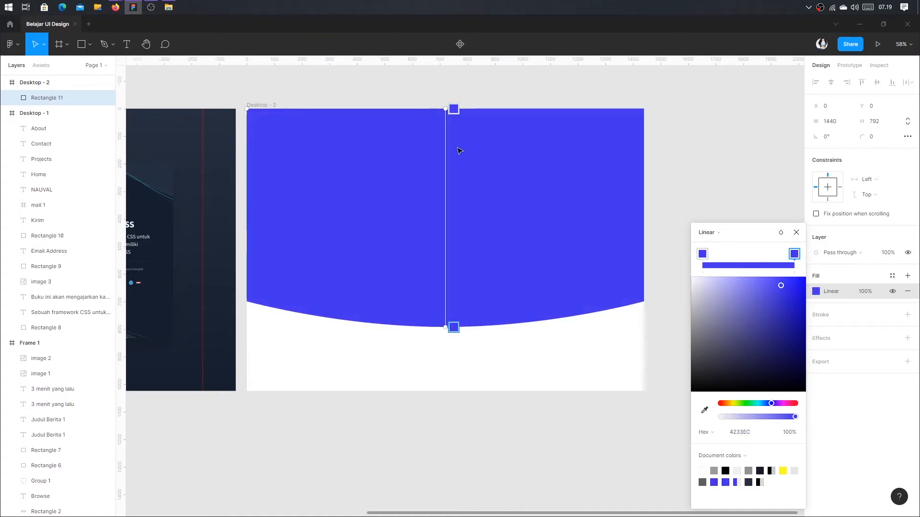
left_click_drag(445, 111, 246, 106)
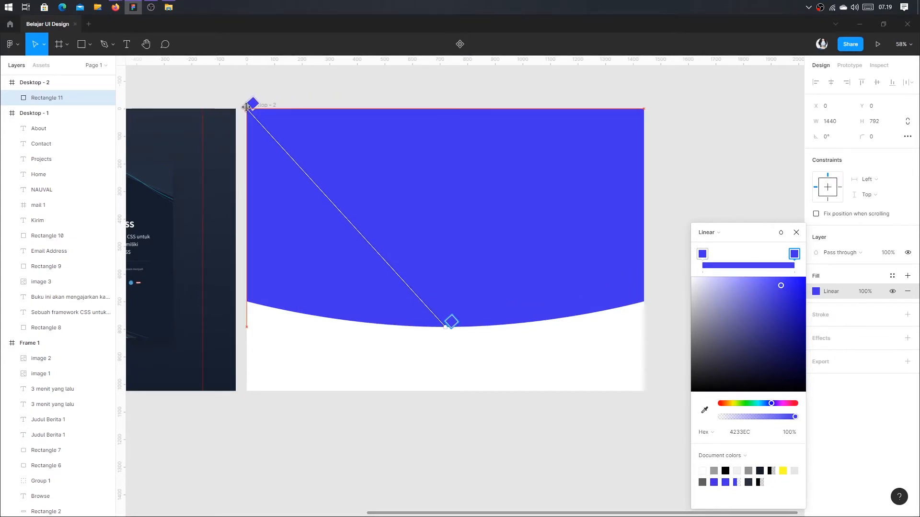
left_click_drag(445, 329, 645, 301)
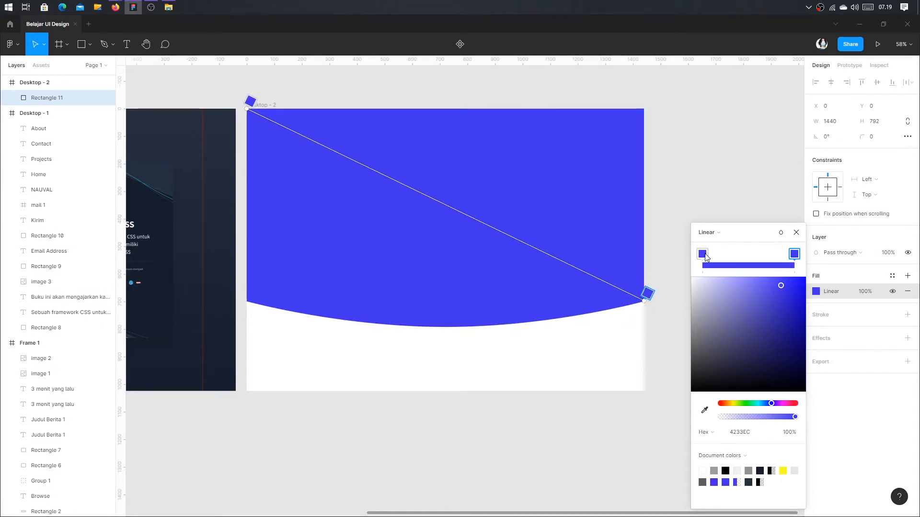
Colour the gradient stops bright blue 5546FC at the start and purple 6113C3 at the end
left_click(704, 255)
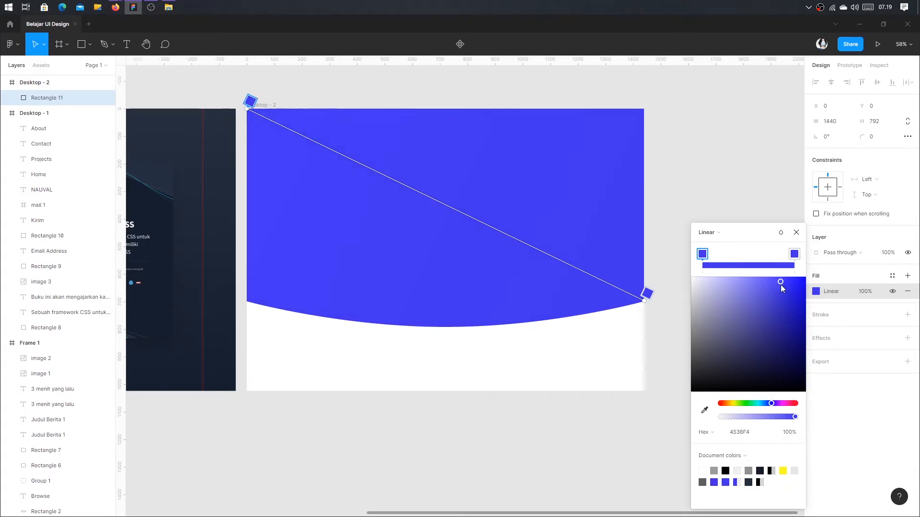
mouse_move(780, 284)
left_mouse_down()
mouse_move(759, 282)
mouse_move(767, 283)
left_mouse_up()
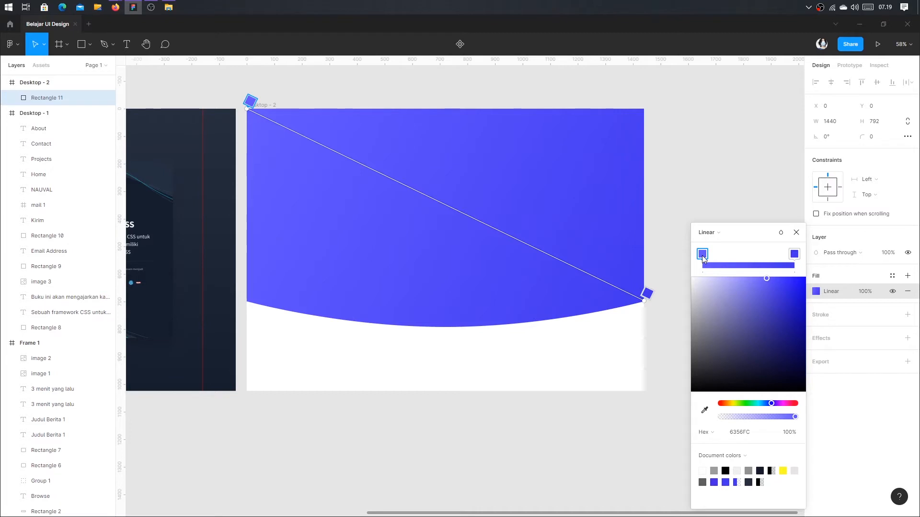
key("ctrl+z")
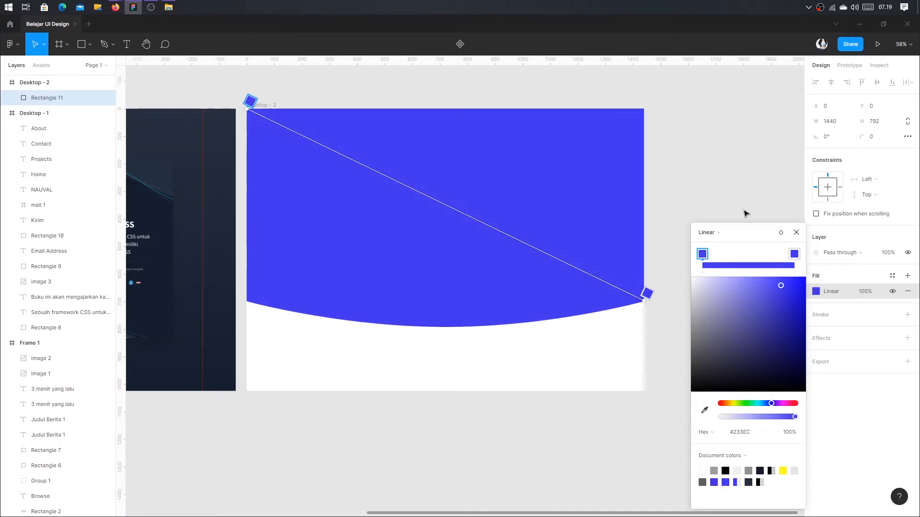
left_click(796, 254)
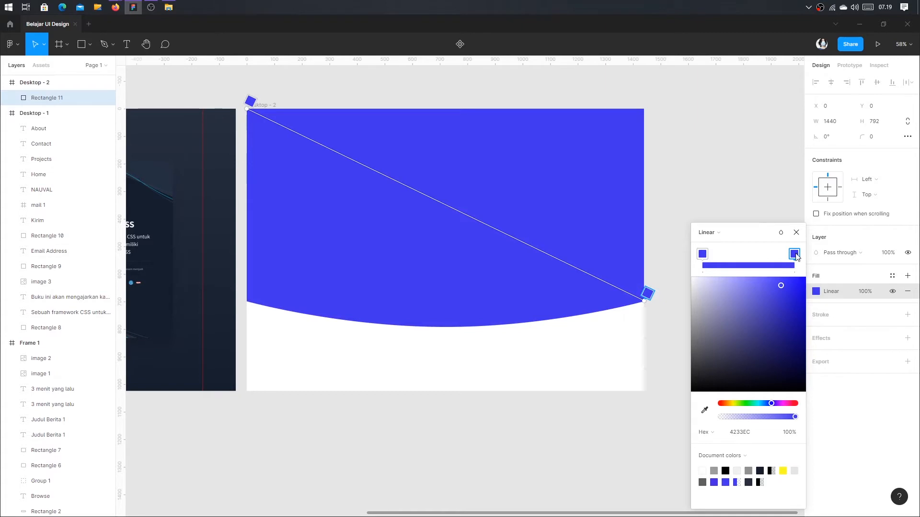
left_click_drag(783, 289, 794, 307)
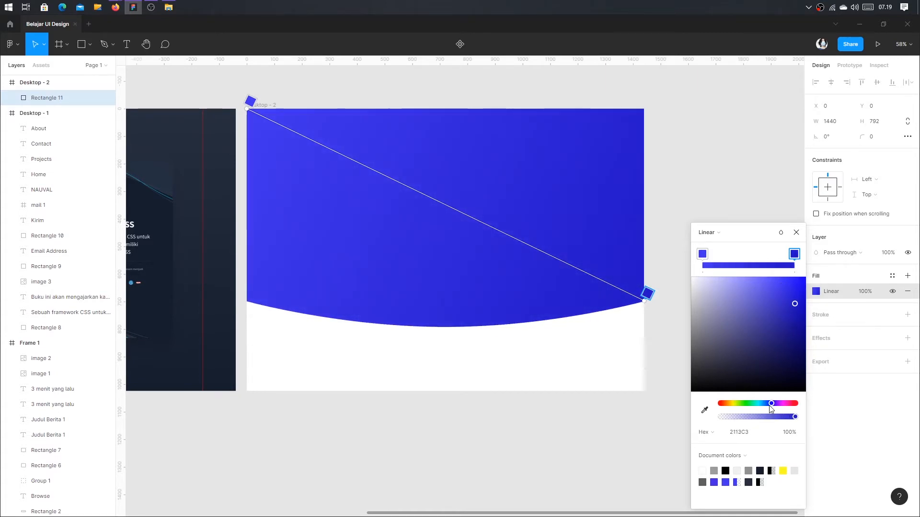
left_click_drag(772, 406, 784, 404)
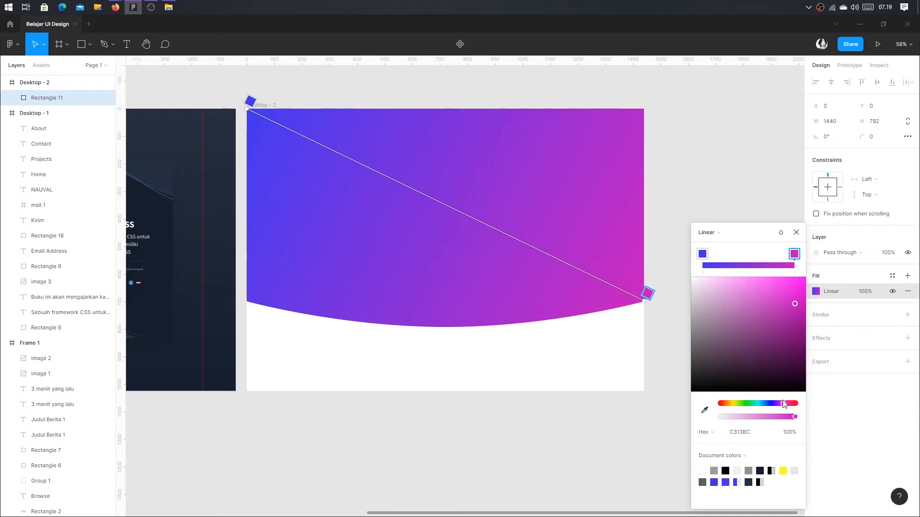
left_click_drag(784, 404, 777, 406)
left_click(702, 254)
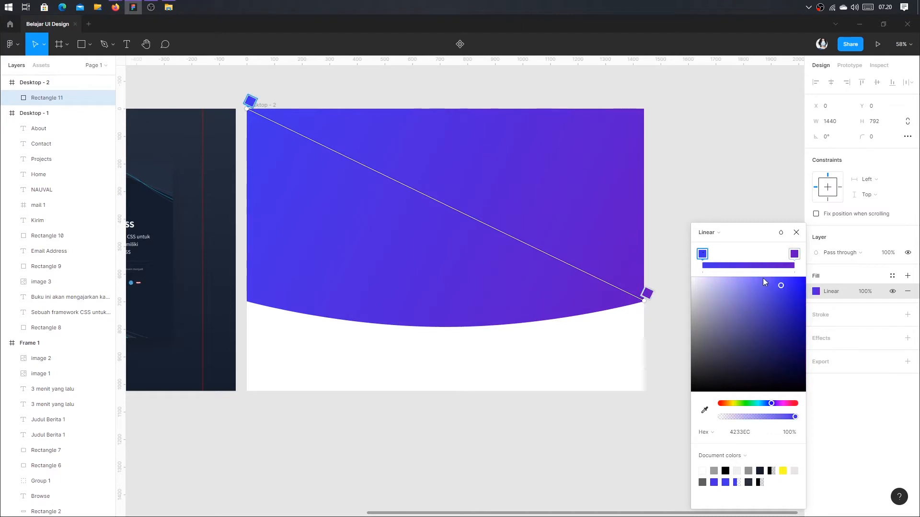
left_click_drag(780, 282, 774, 280)
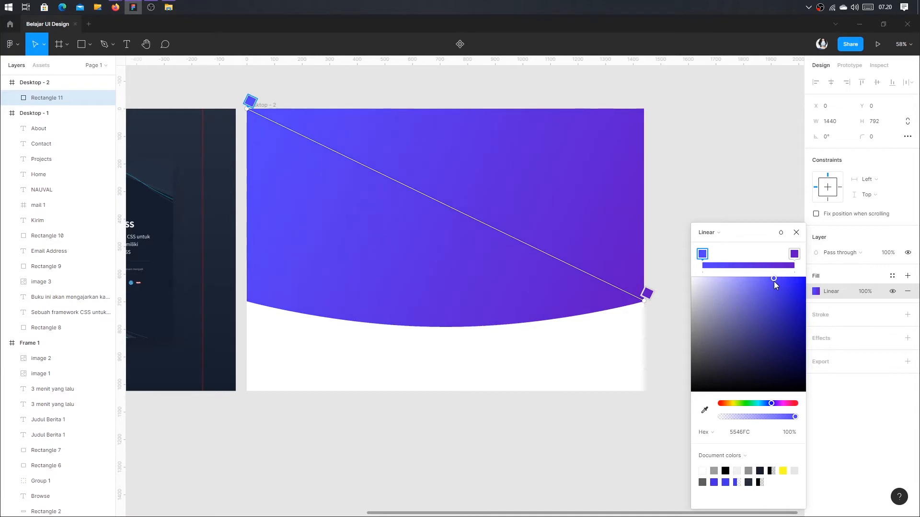
left_click(736, 188)
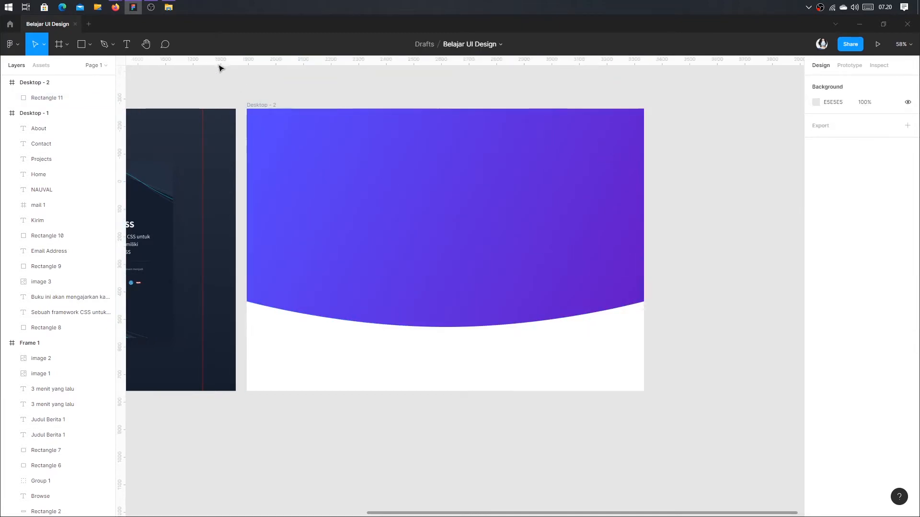
Add the text 'Saya seorang front-end engineer, back-end engineer, dan juga Ui designer' inside the header
left_click(129, 43)
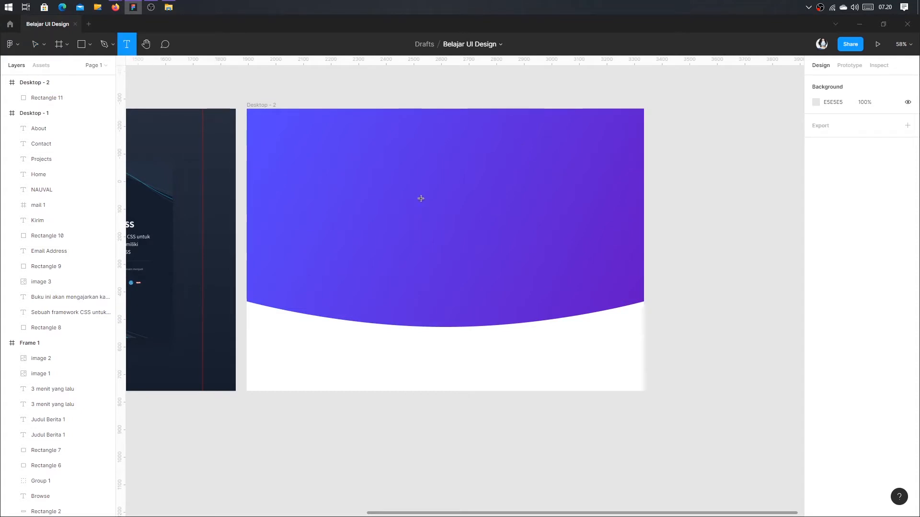
left_click(428, 192)
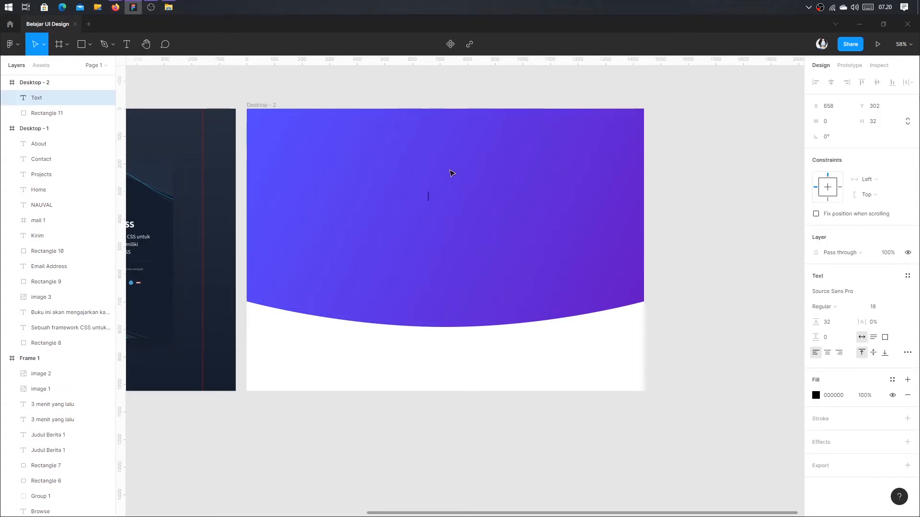
type("Saya seorang front-end engin")
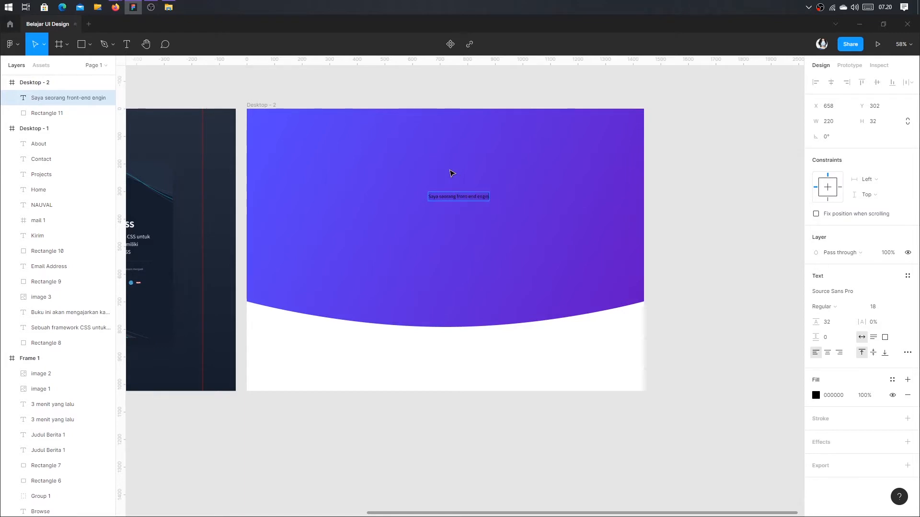
type("eer, back-end engineer, dan jug")
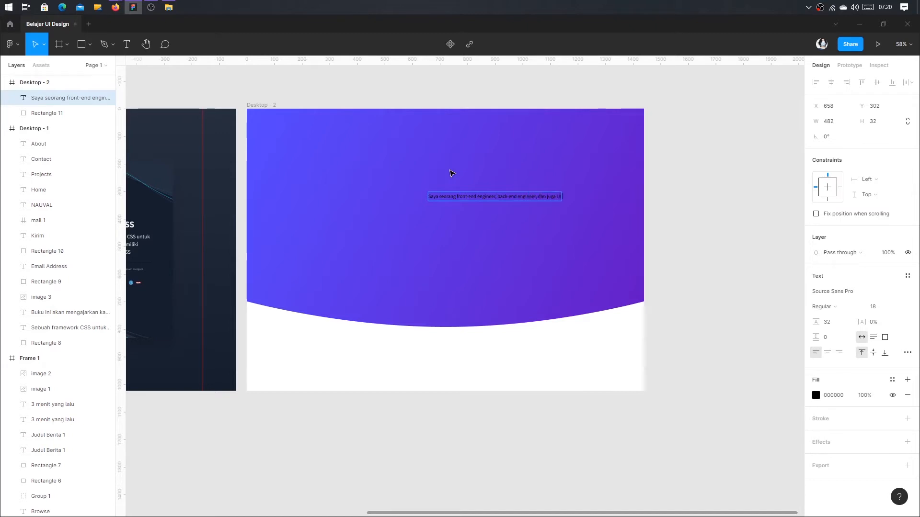
type("a Ui designer")
key("Escape")
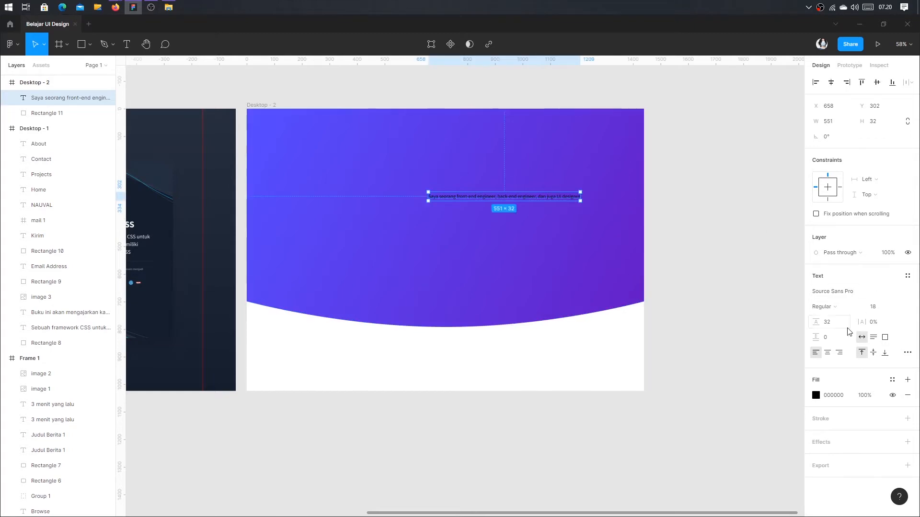
Set the intro text to size 36, centre it in Desktop - 2, and wrap it onto two centred lines
left_click(899, 306)
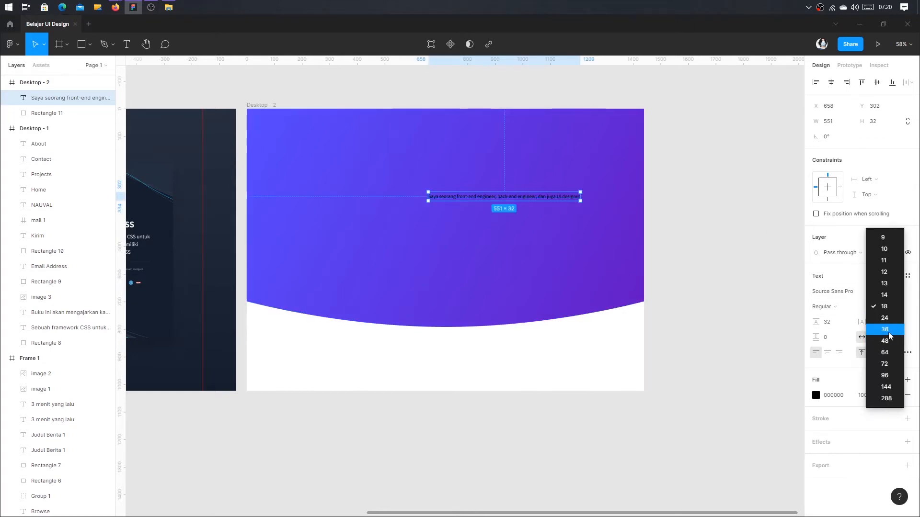
left_click(885, 329)
left_click_drag(567, 198, 437, 198)
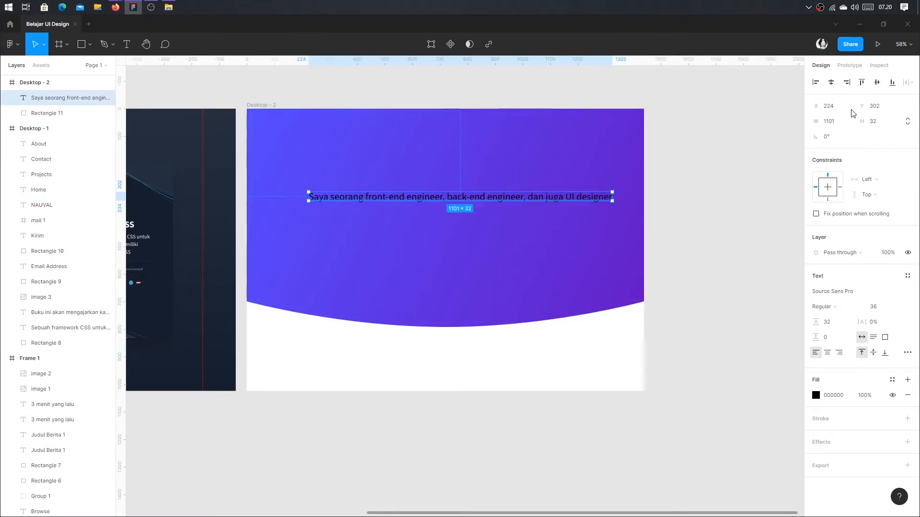
left_click(831, 82)
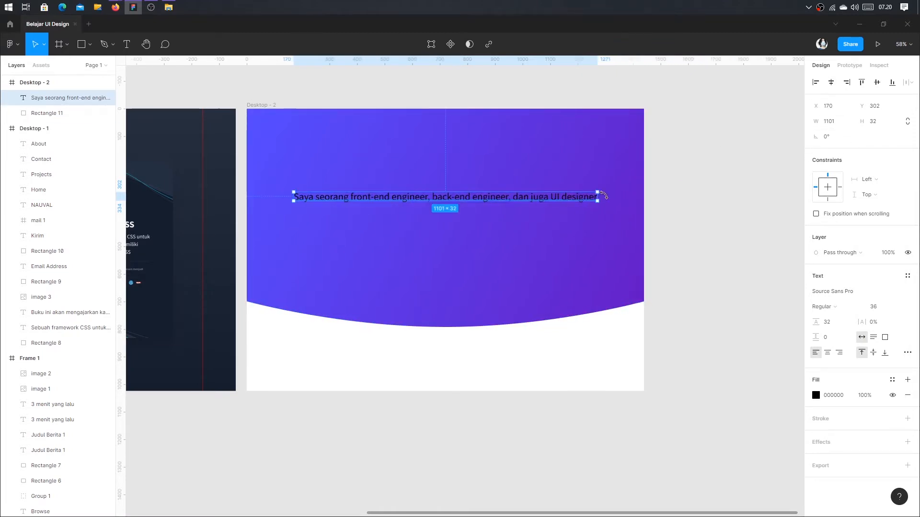
left_click_drag(598, 198, 540, 193)
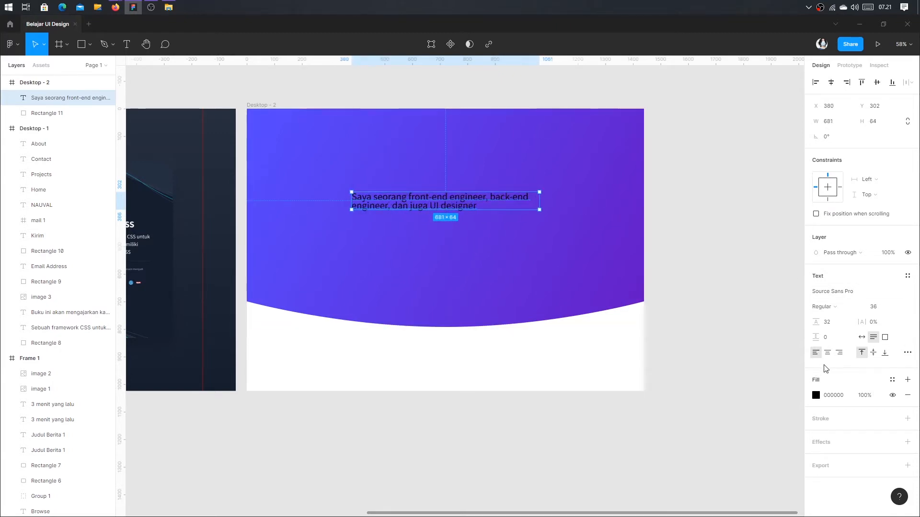
left_click(828, 352)
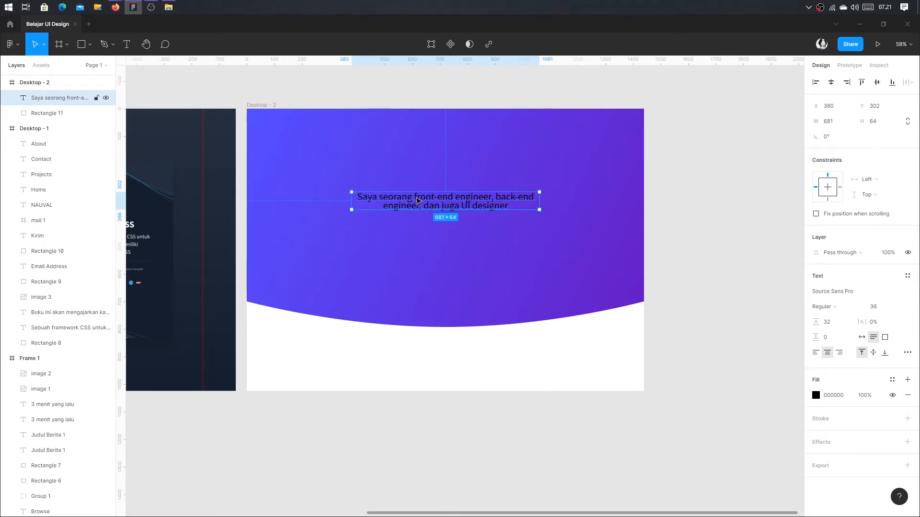
Give the intro text a 54 line height and a white FFFFFF fill
left_click(842, 328)
mouse_move(819, 323)
left_mouse_down()
mouse_move(850, 326)
mouse_move(841, 326)
left_mouse_up()
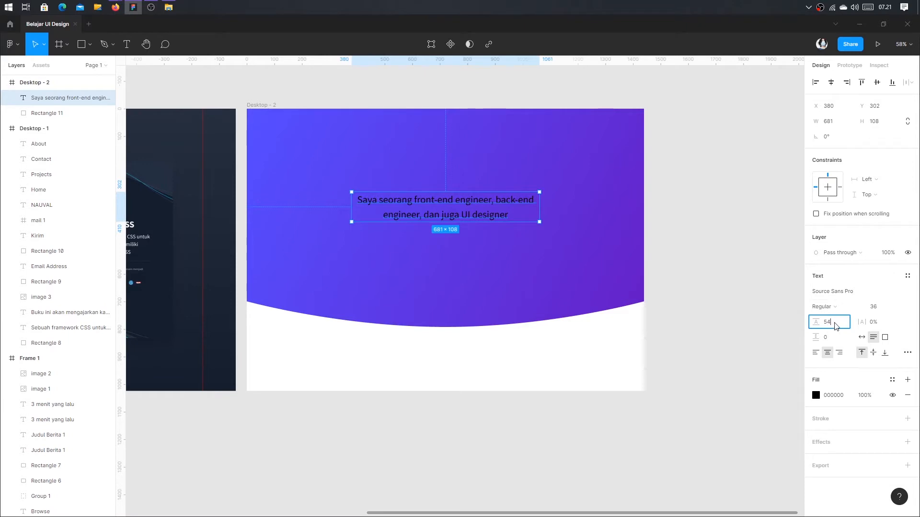
left_click(426, 203)
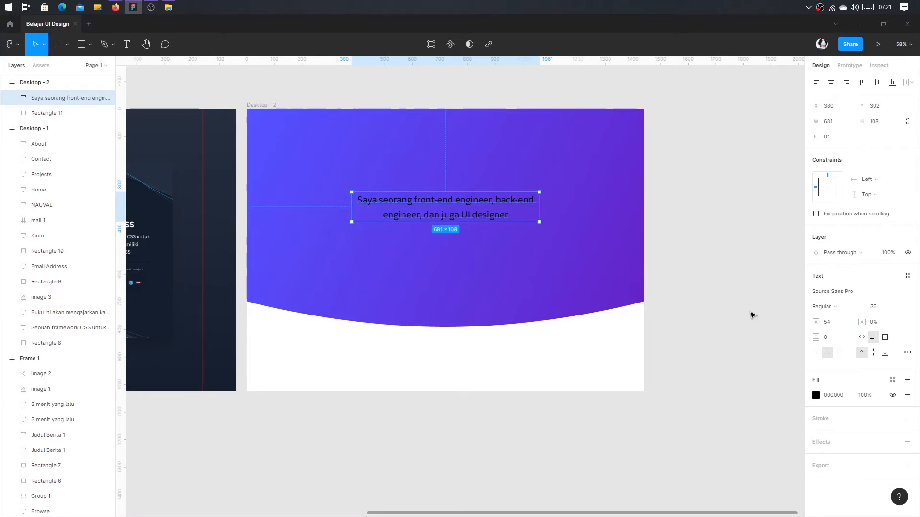
left_click(833, 396)
type("fff")
key("Return")
left_click(751, 335)
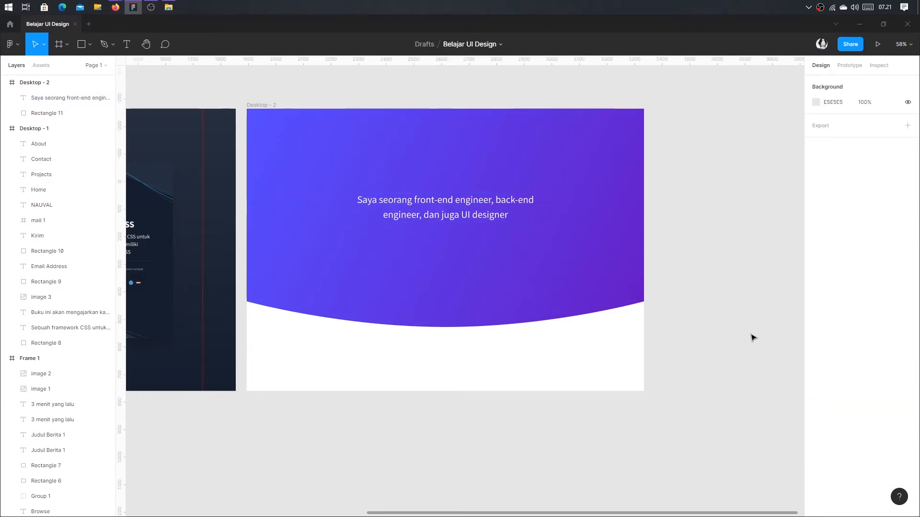
Make the intro text Semibold and move it higher in the header
left_click(479, 212)
left_click(824, 307)
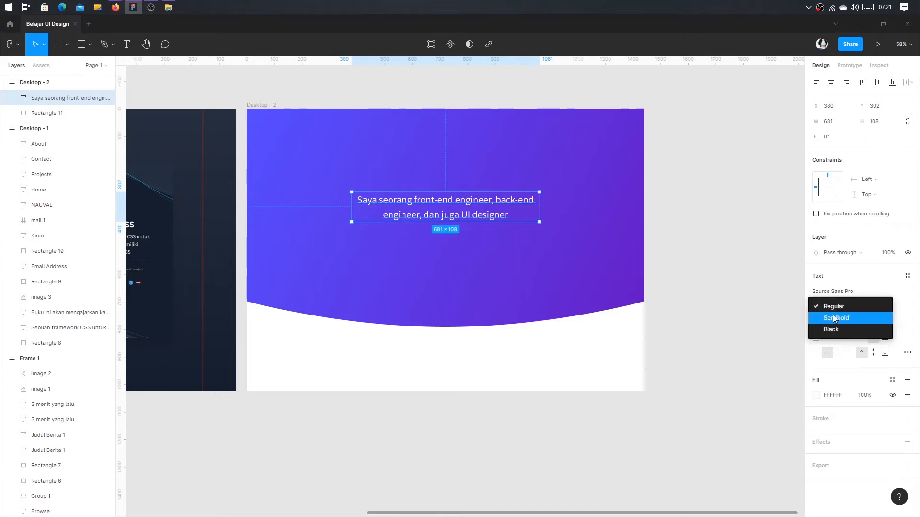
left_click(833, 317)
left_click(726, 273)
left_click(476, 205)
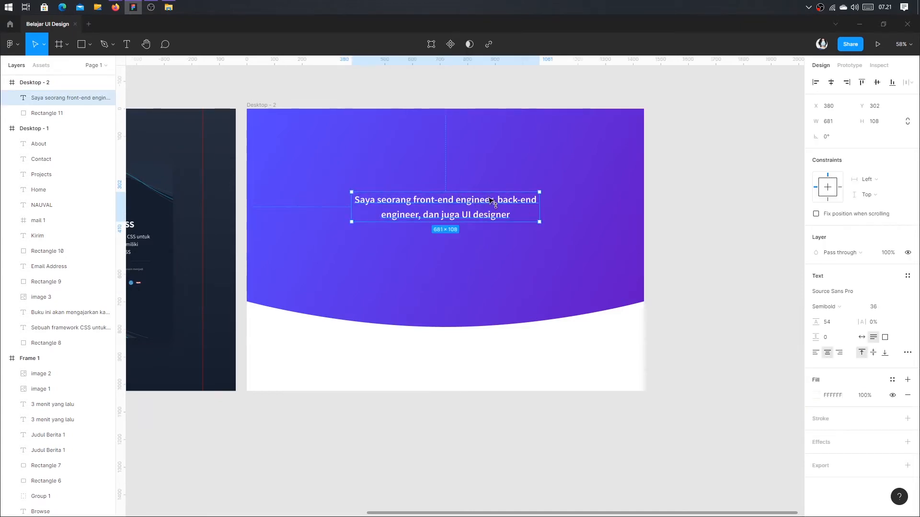
left_click_drag(491, 200, 490, 192)
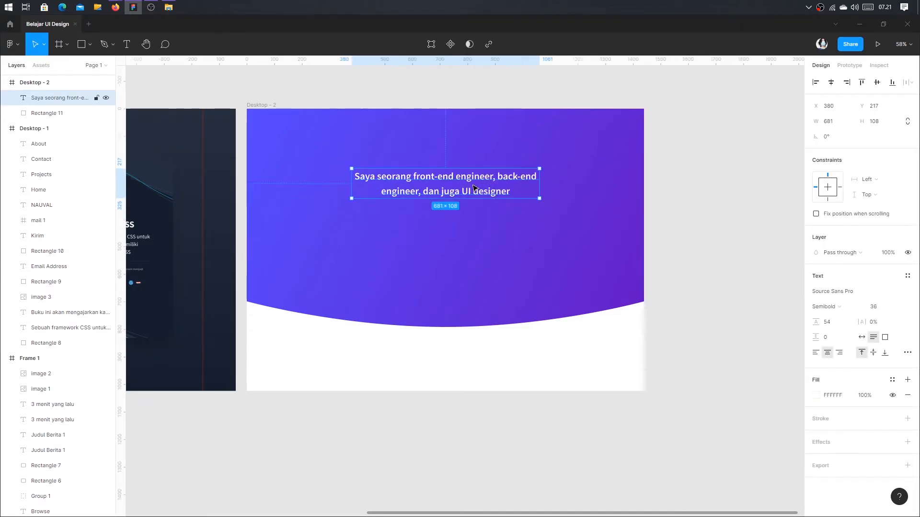